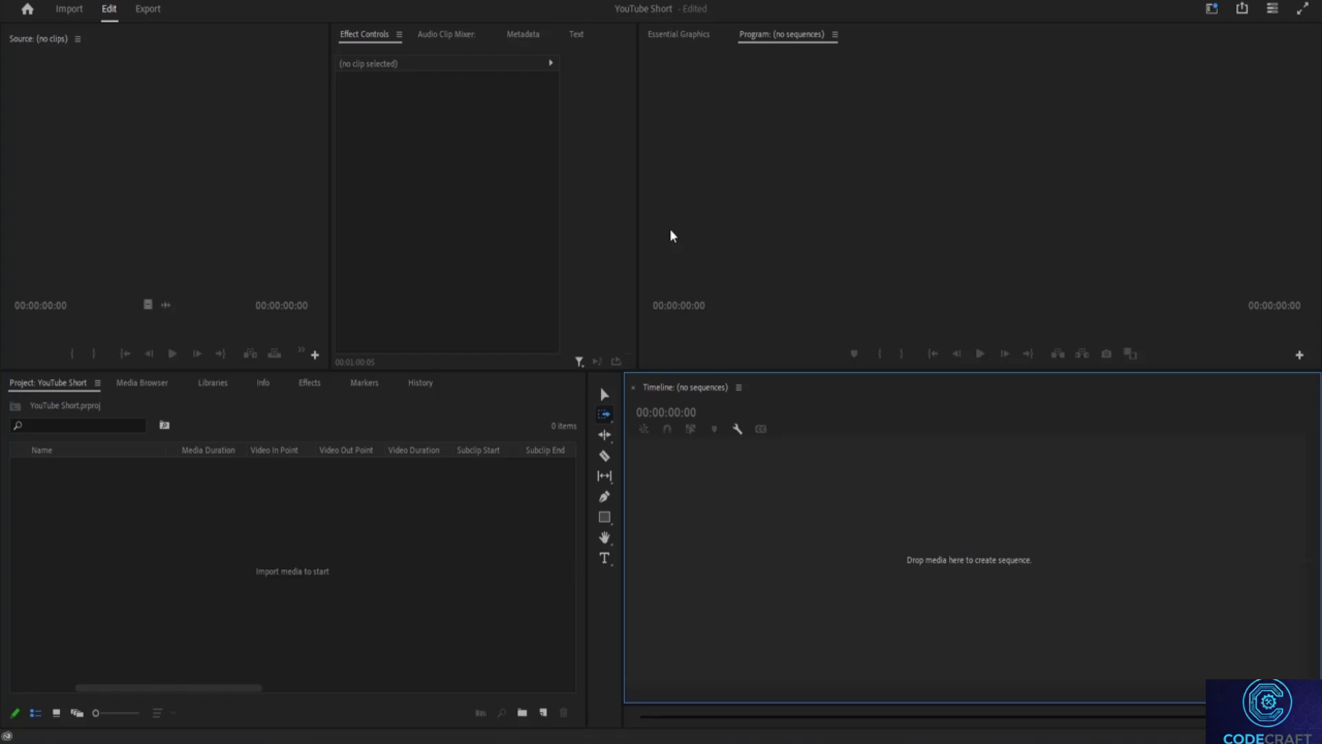
key(super+e)
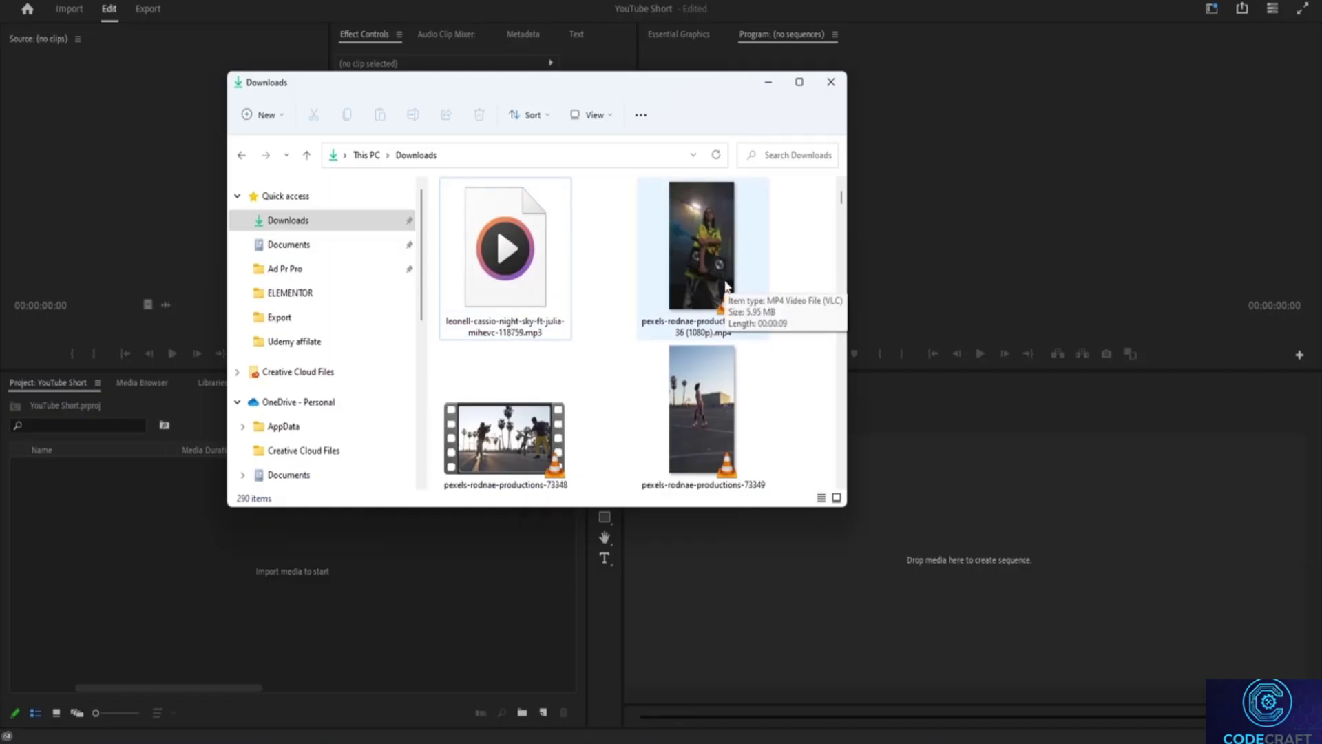
double_click(705, 266)
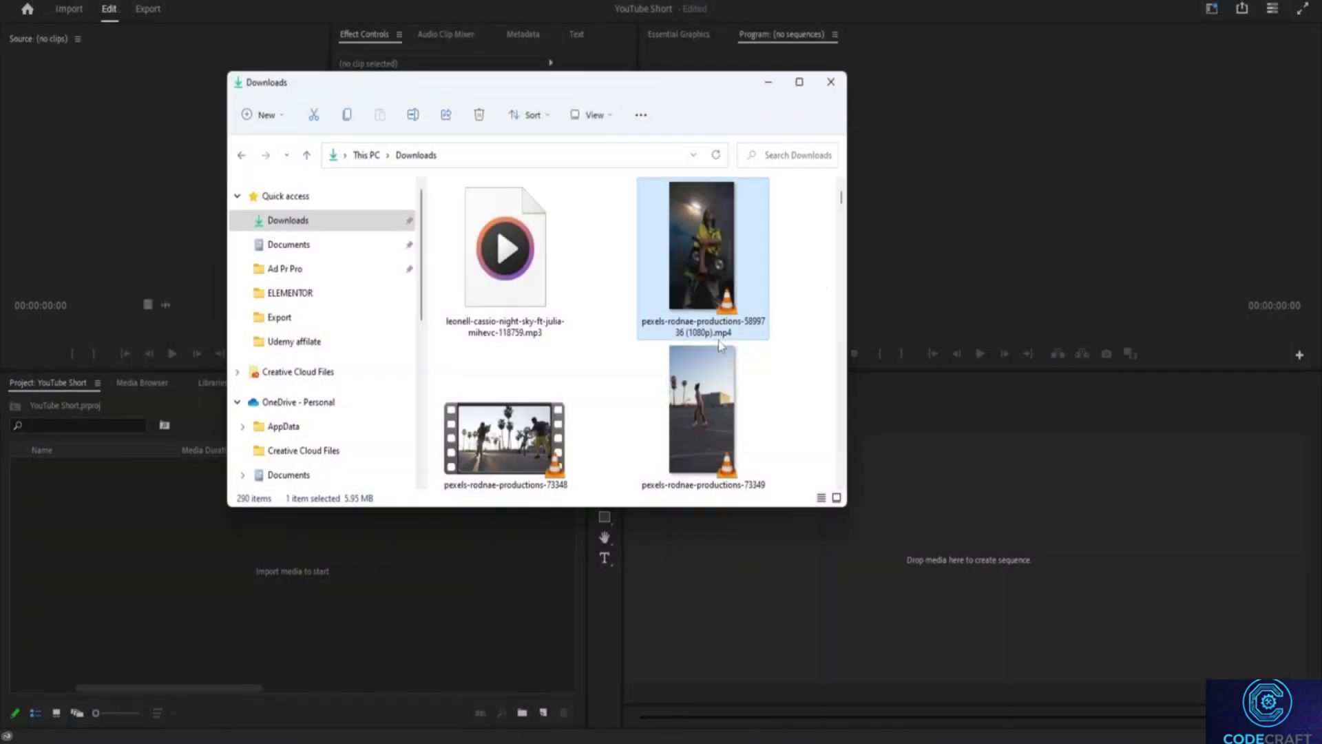
drag(689, 262, 858, 572)
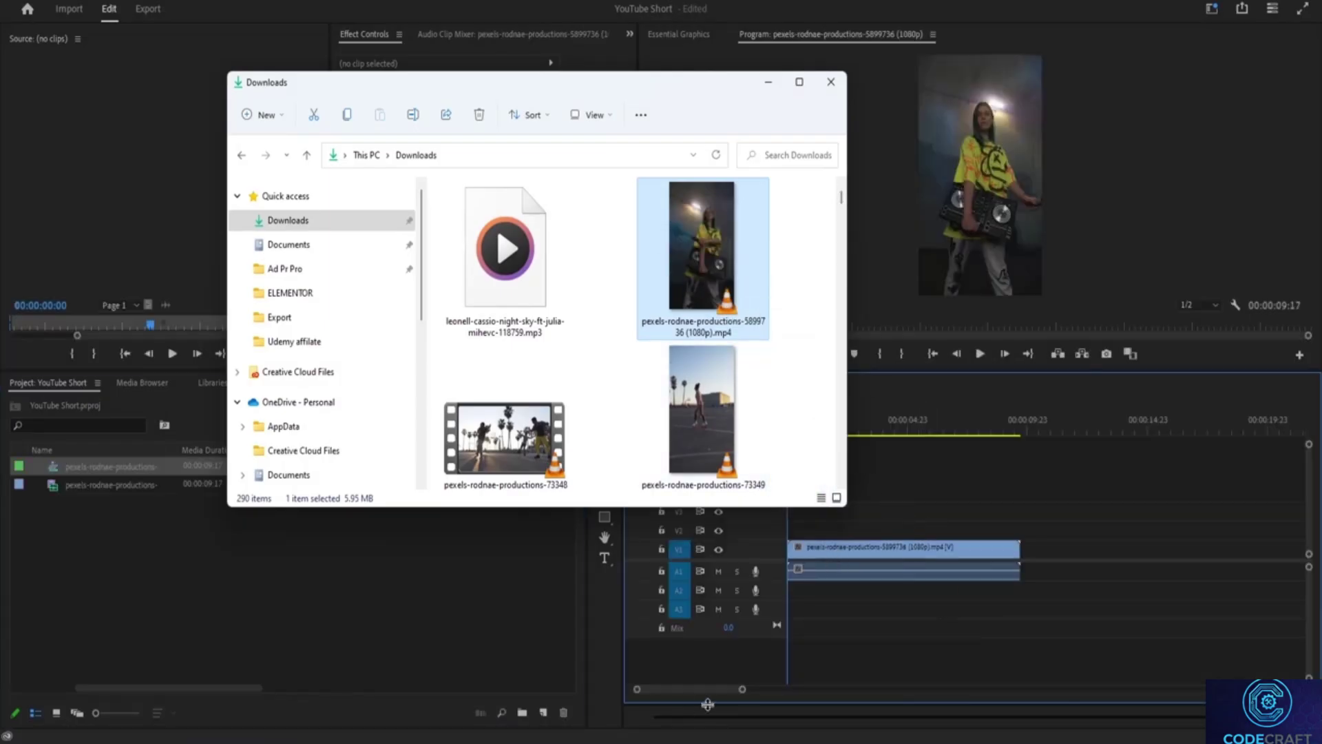
click(731, 692)
drag(741, 692, 900, 691)
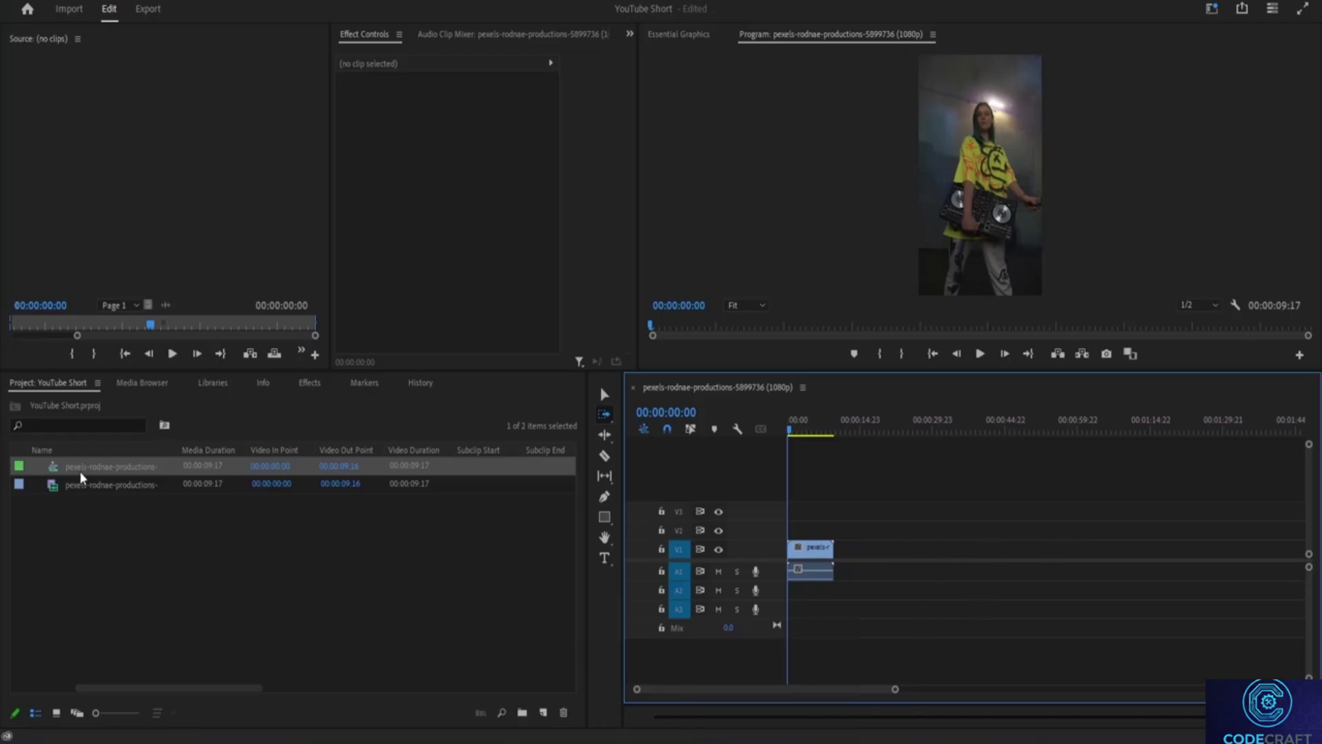
mouse_move(650, 734)
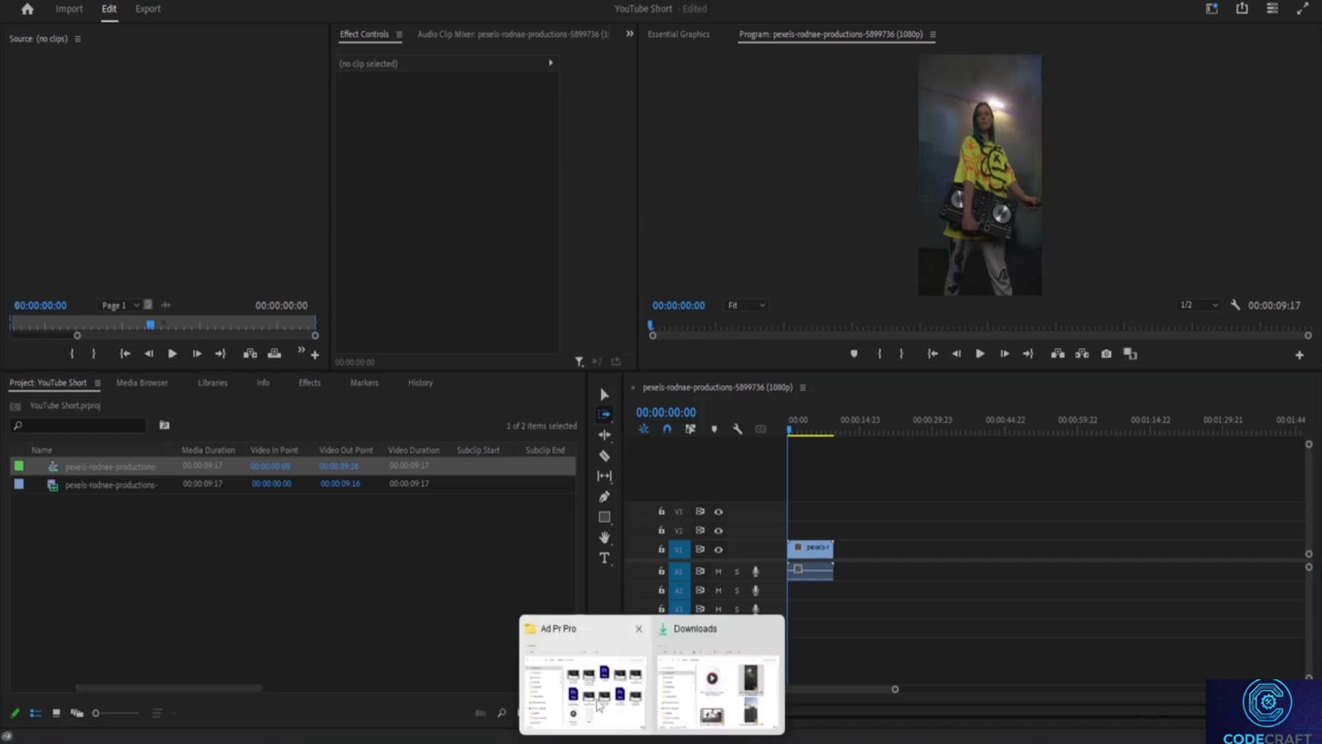
click(716, 675)
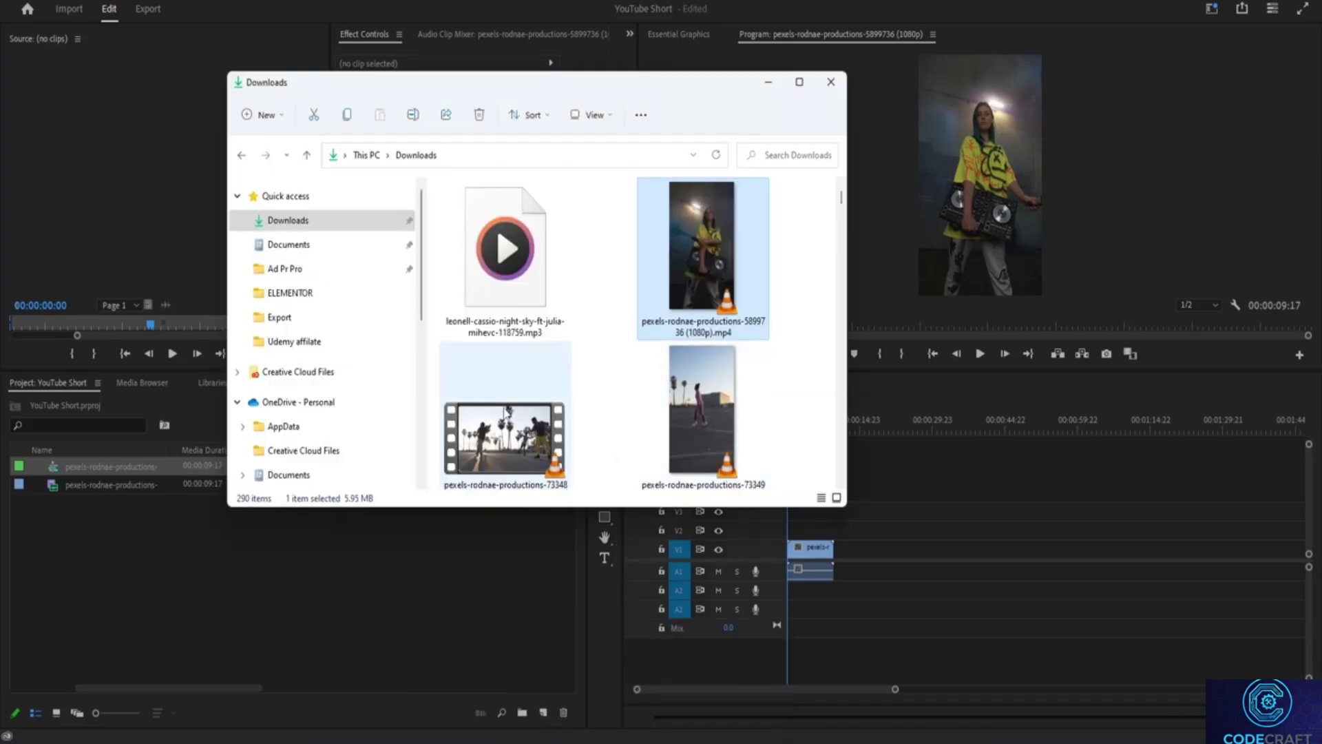
drag(682, 420, 873, 580)
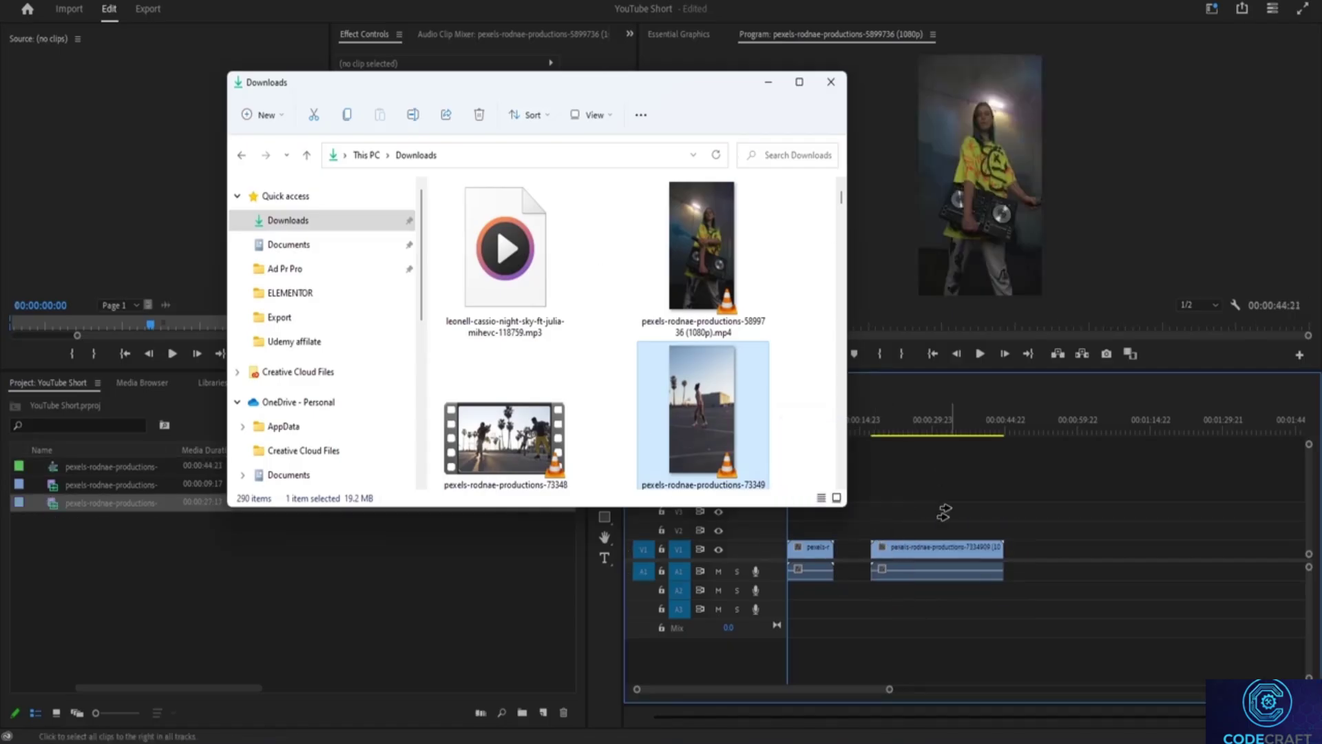
click(915, 557)
click(604, 395)
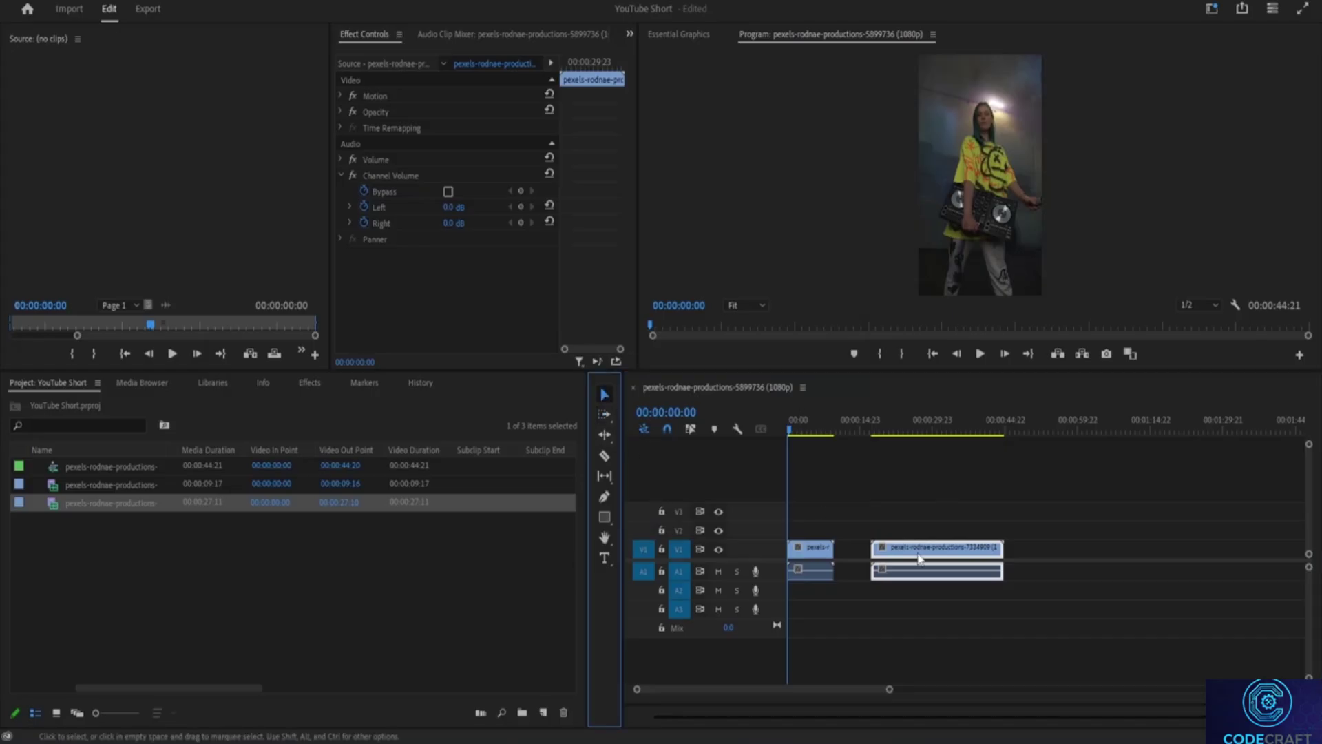
drag(923, 546, 885, 551)
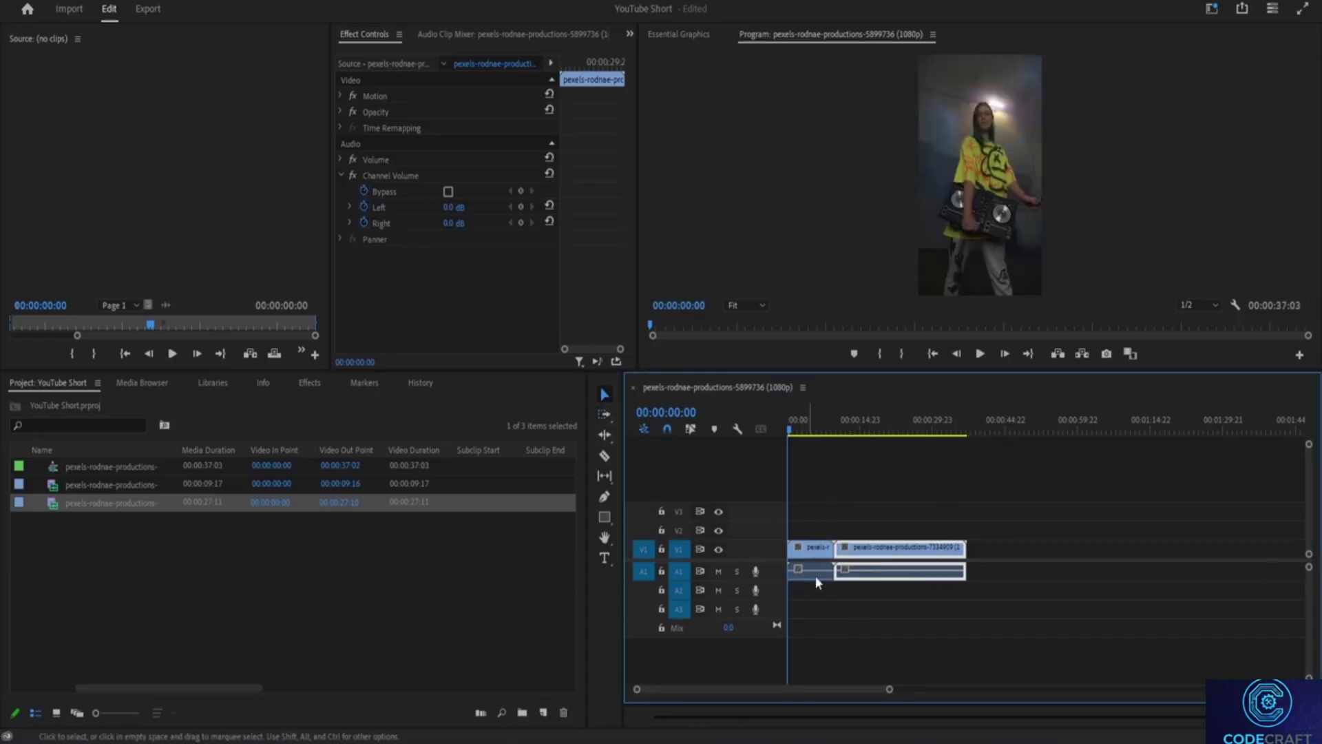
mouse_move(742, 740)
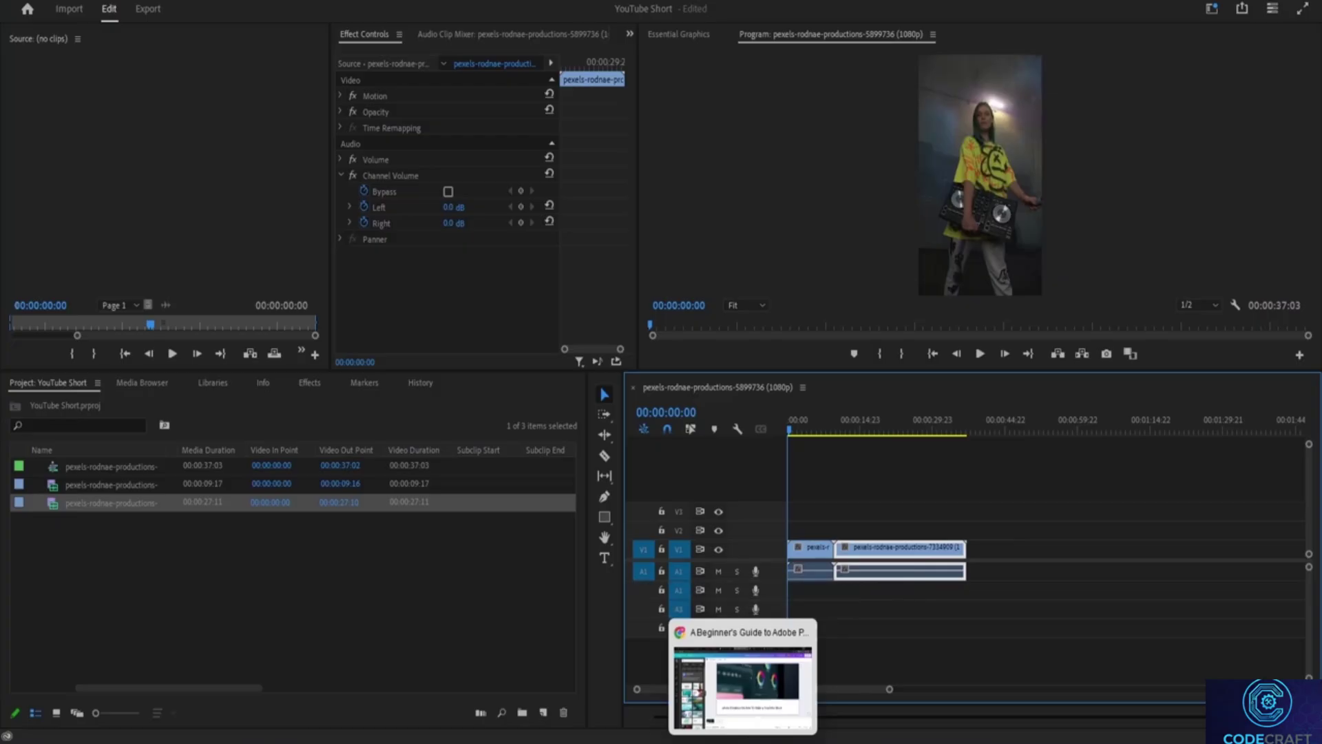
mouse_move(663, 737)
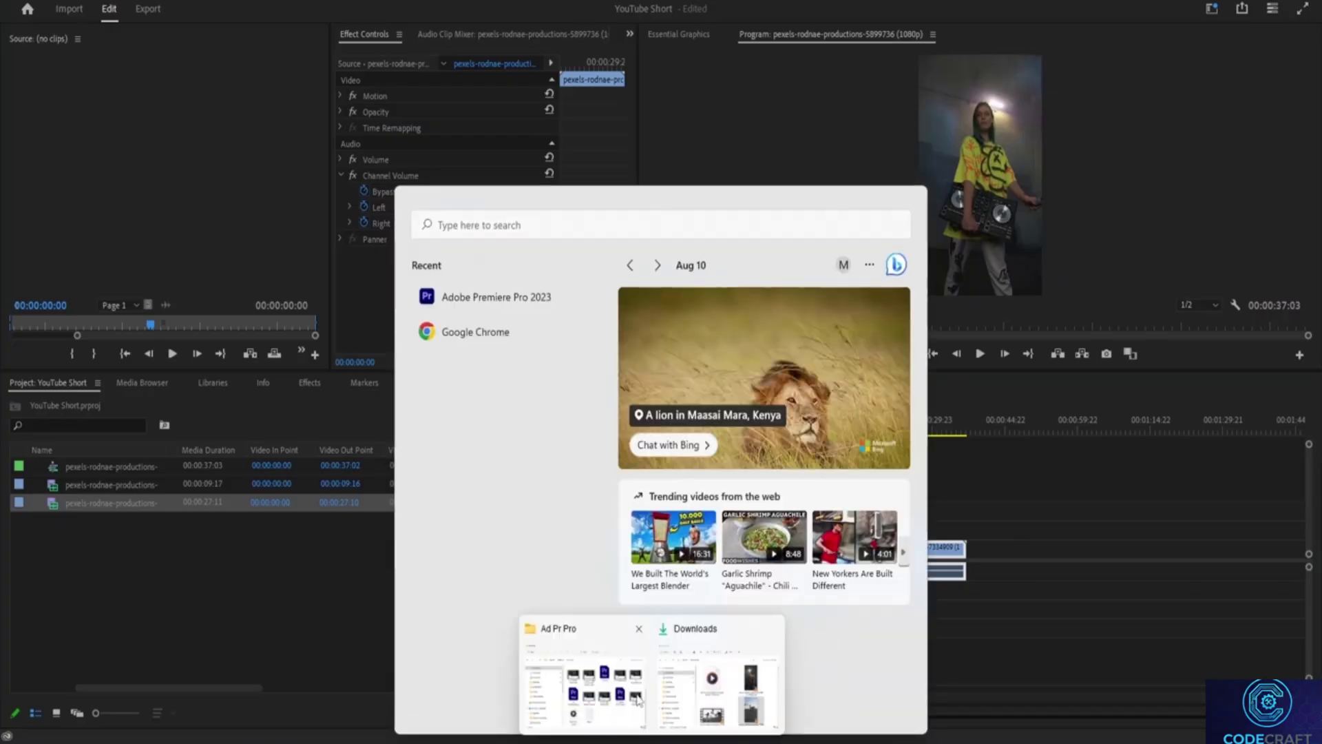
click(606, 689)
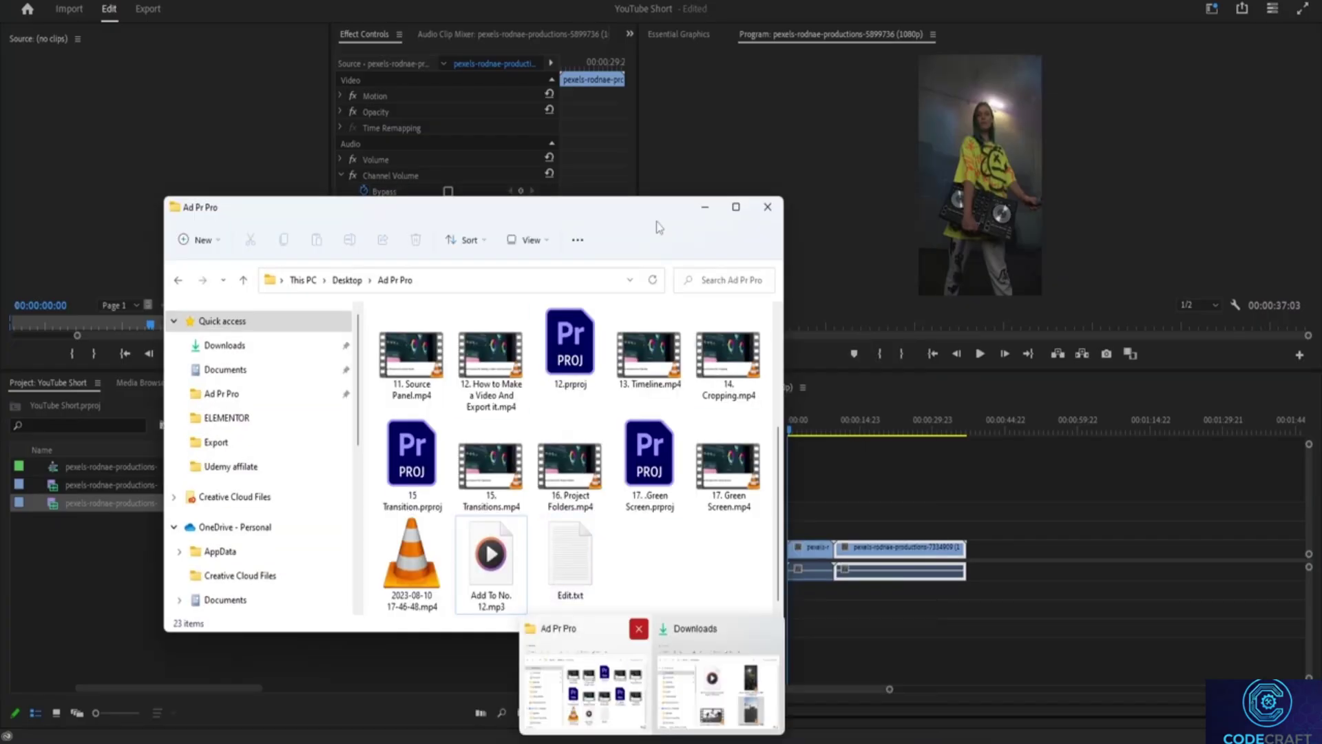
click(704, 208)
mouse_move(663, 736)
click(716, 681)
scroll(540, 352, down, 3)
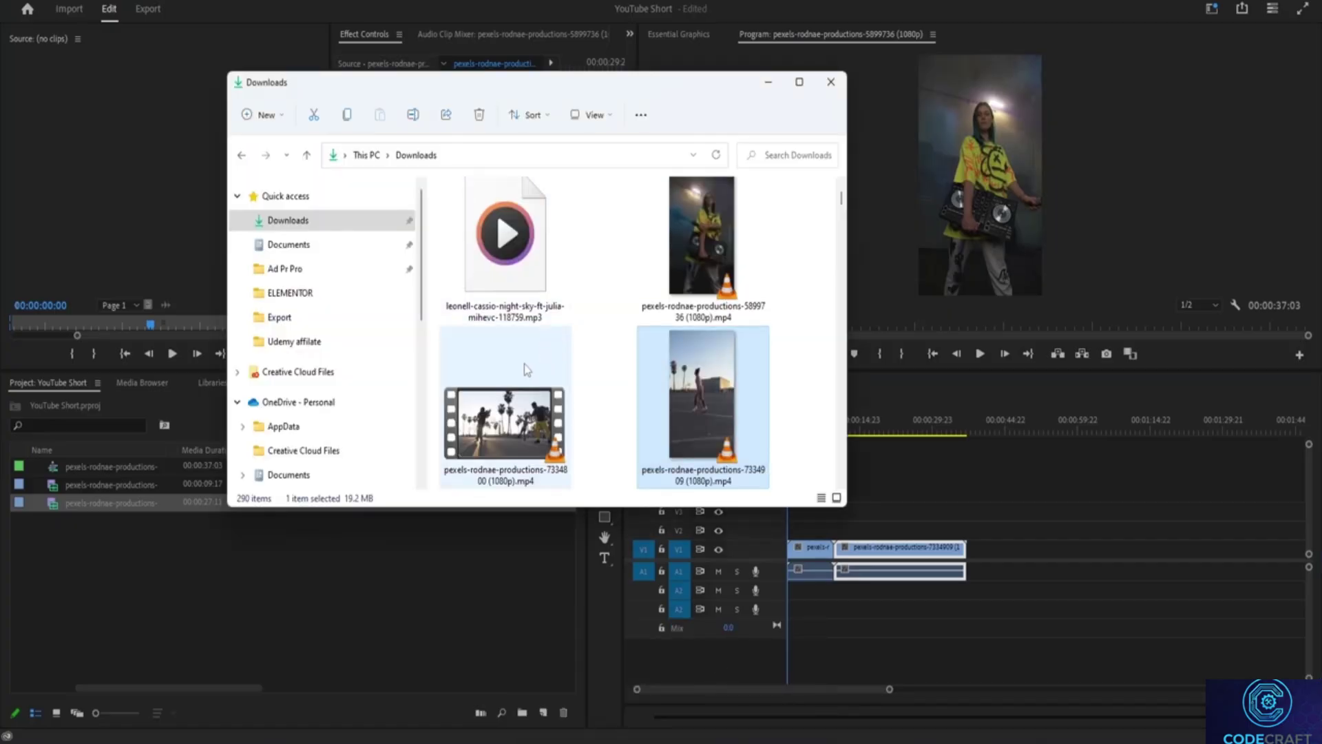
drag(540, 429, 992, 561)
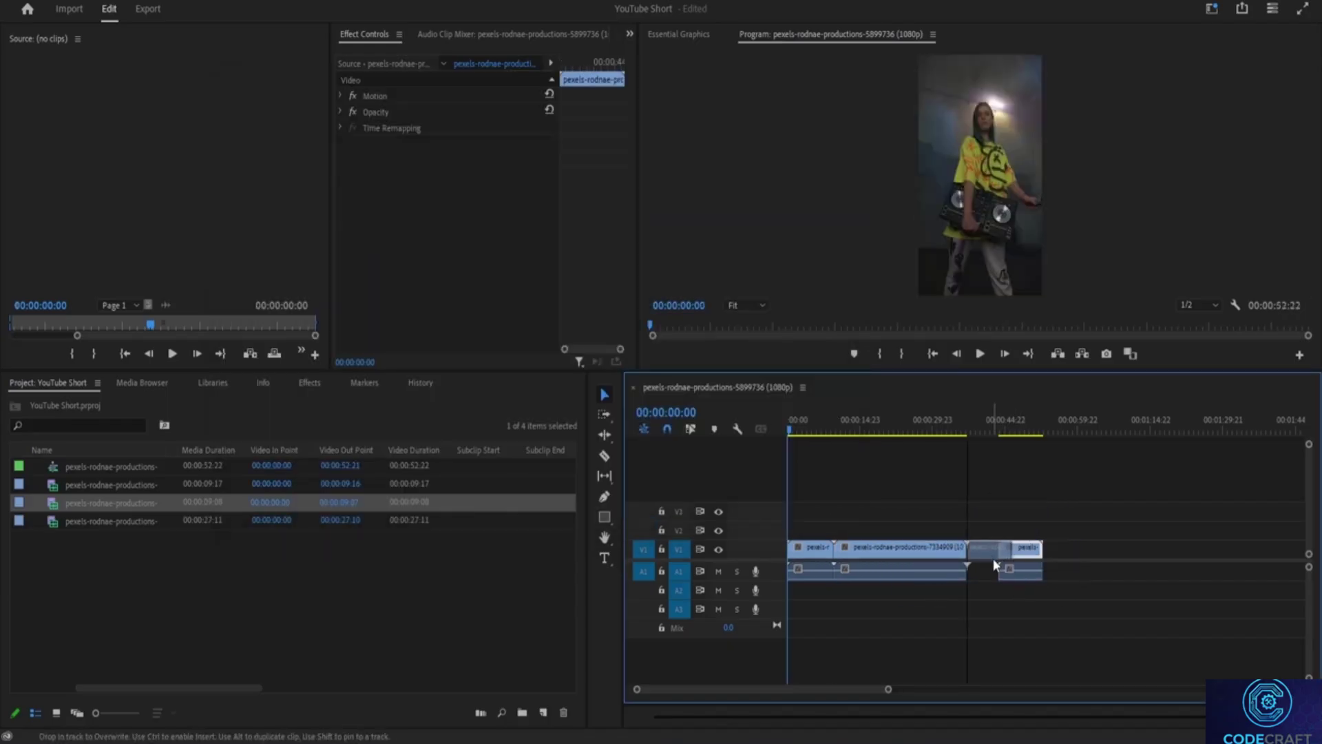
click(699, 716)
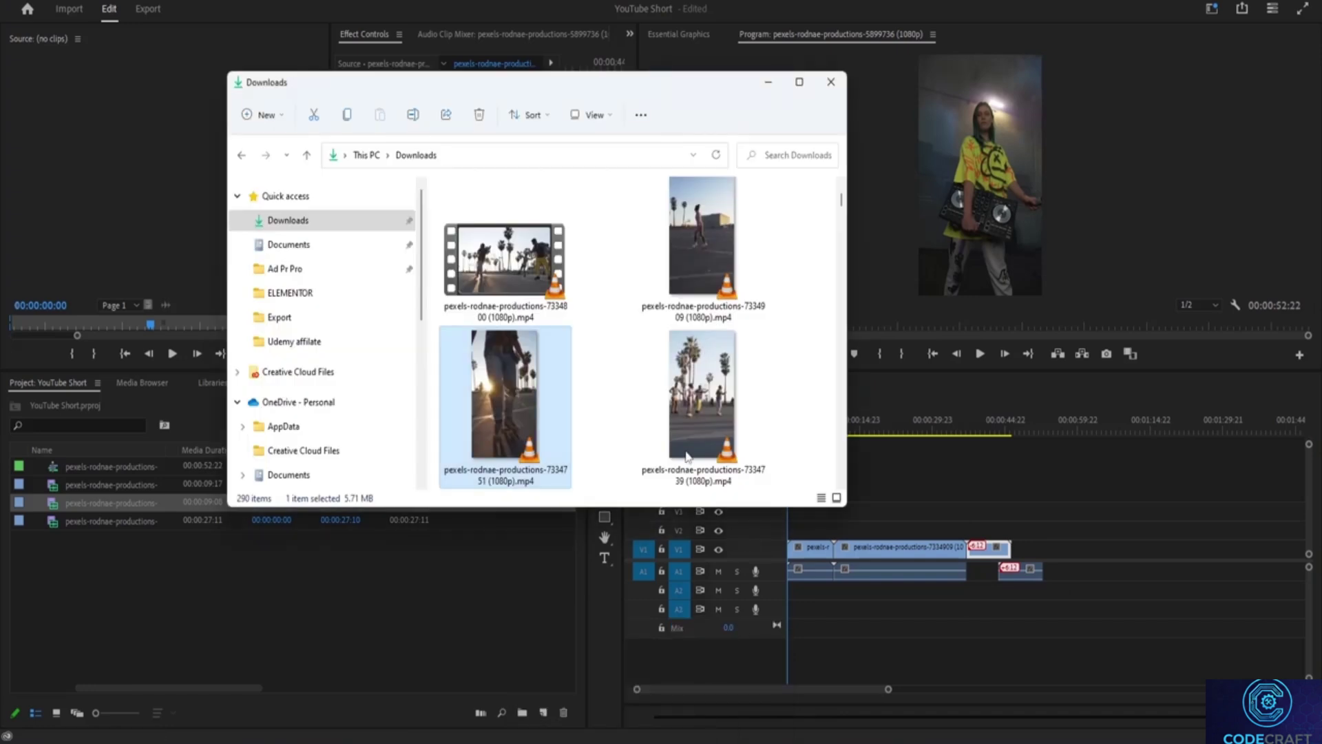
scroll(673, 406, up, 2)
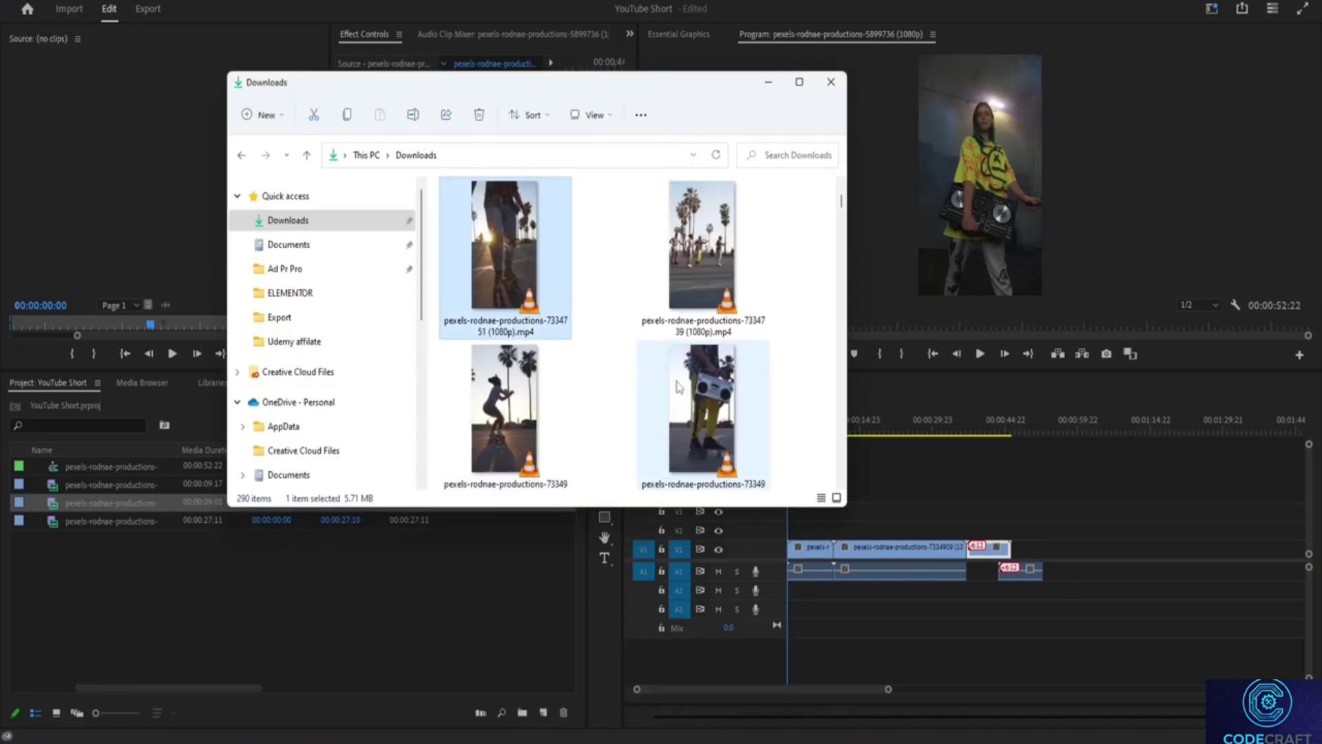
scroll(654, 392, down, 3)
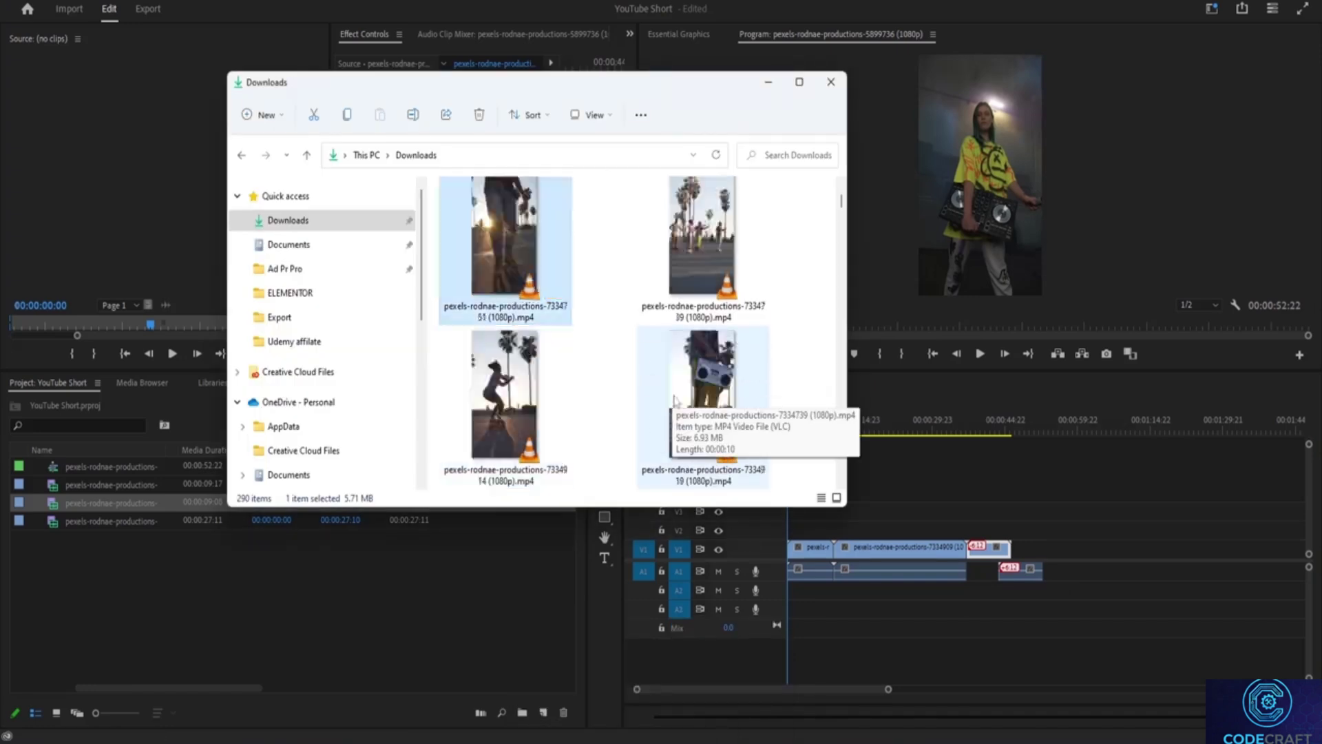
click(511, 274)
drag(753, 389, 678, 338)
scroll(679, 337, up, 2)
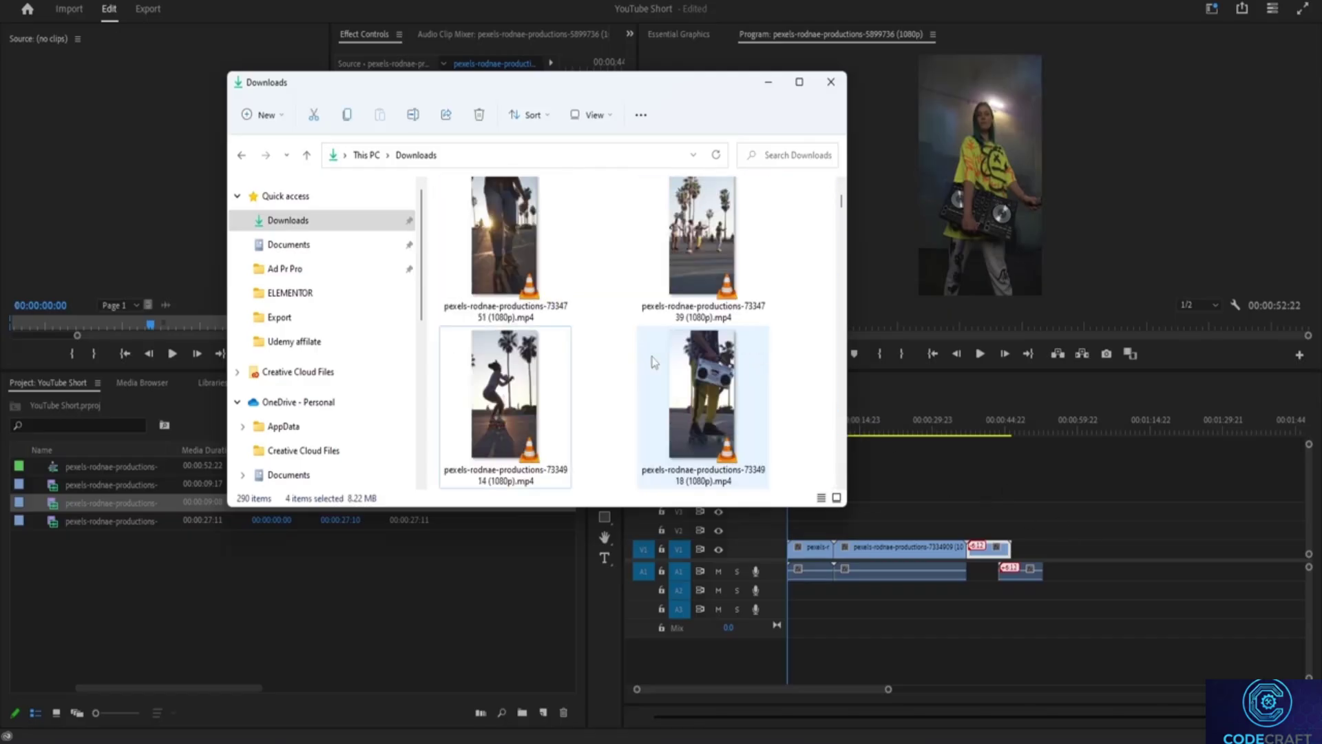
scroll(509, 258, down, 2)
drag(498, 279, 1076, 572)
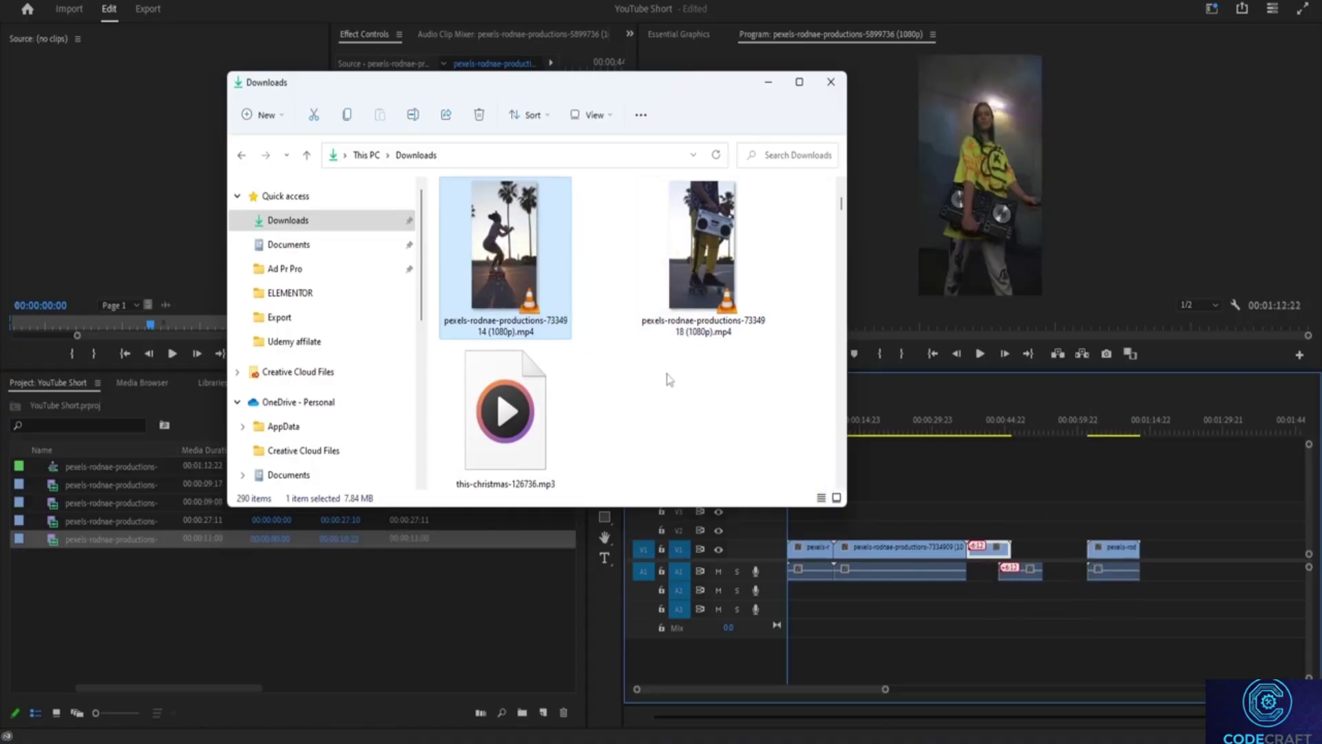
drag(689, 323, 1188, 585)
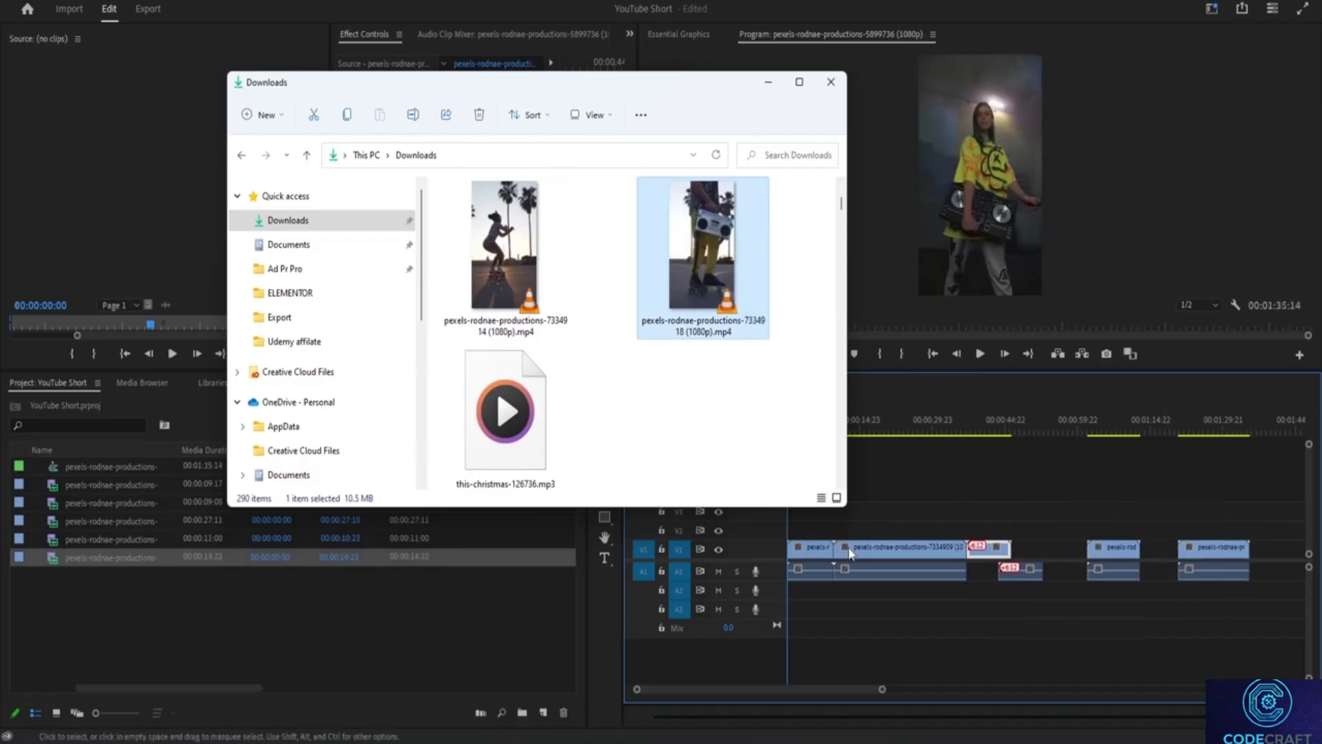
click(768, 81)
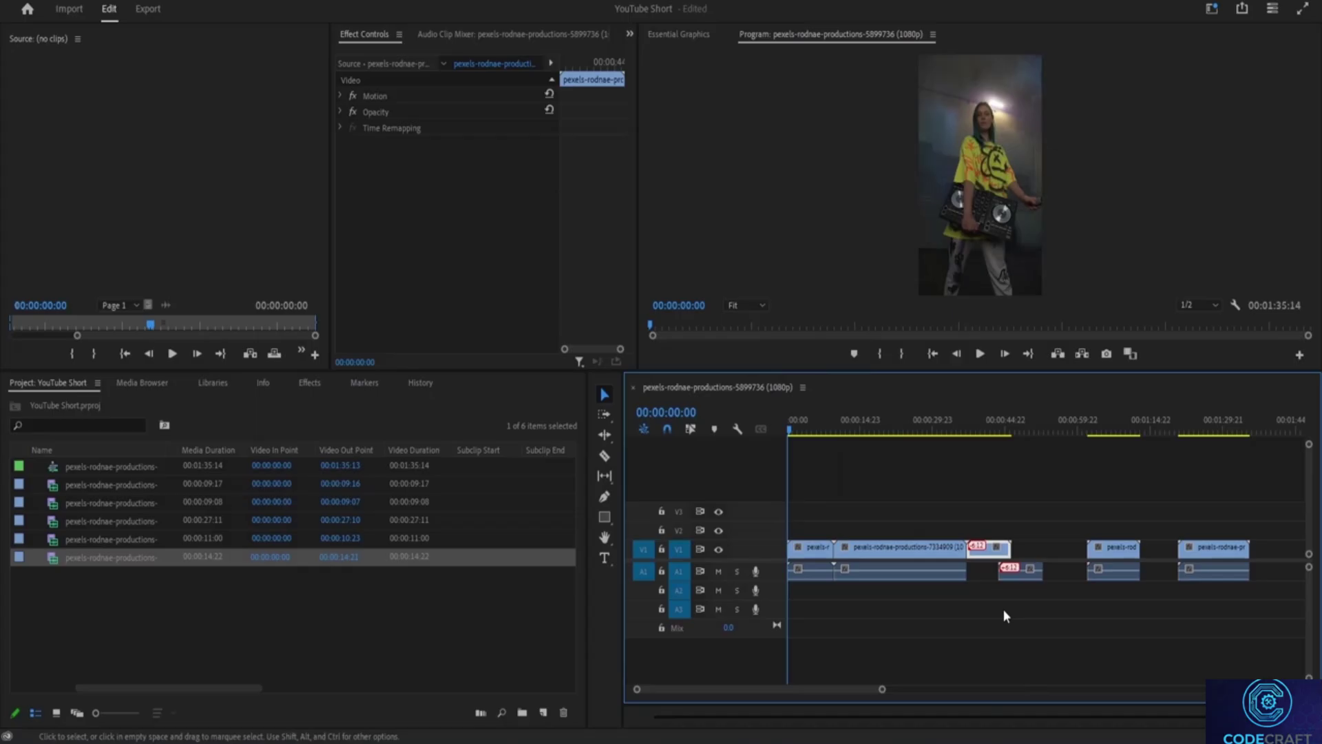
Cut the audio of all five clips from track A1, leaving only their video on V1.
click(821, 573)
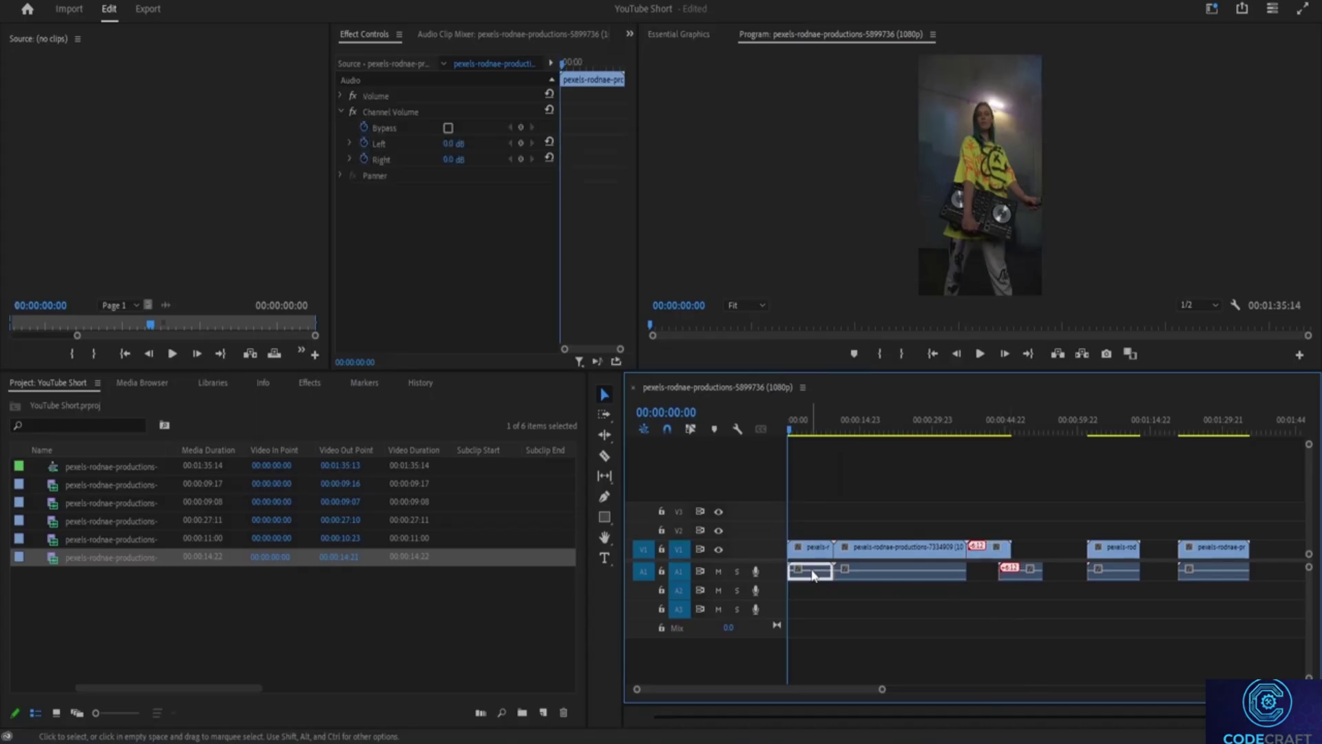
click(843, 572)
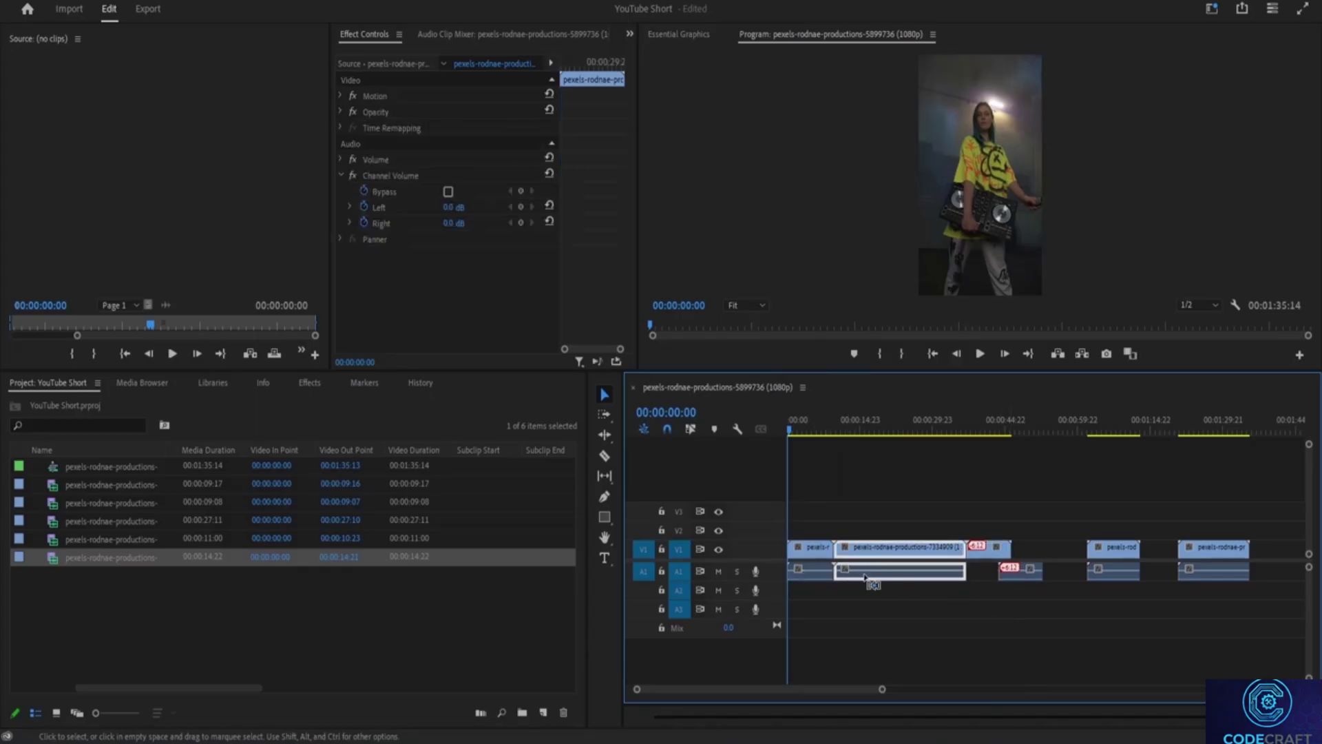
right_click(825, 577)
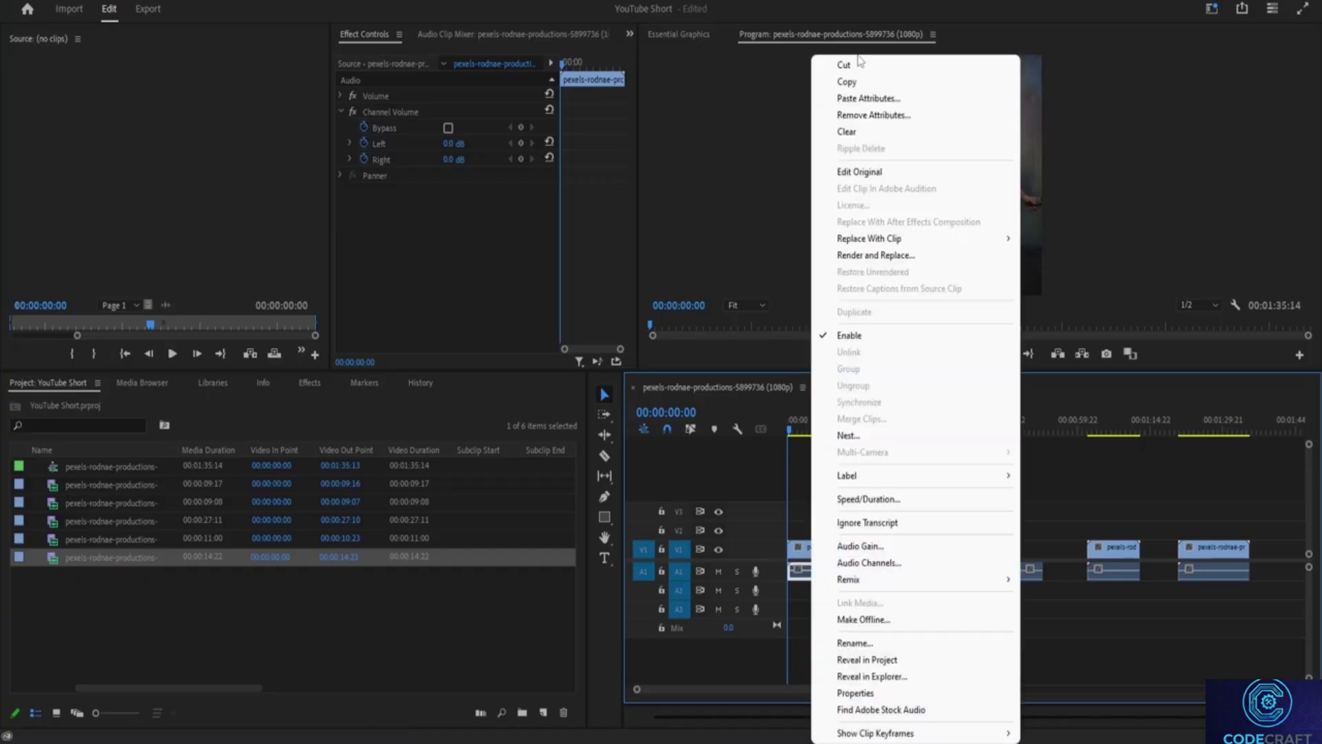
click(854, 65)
right_click(885, 572)
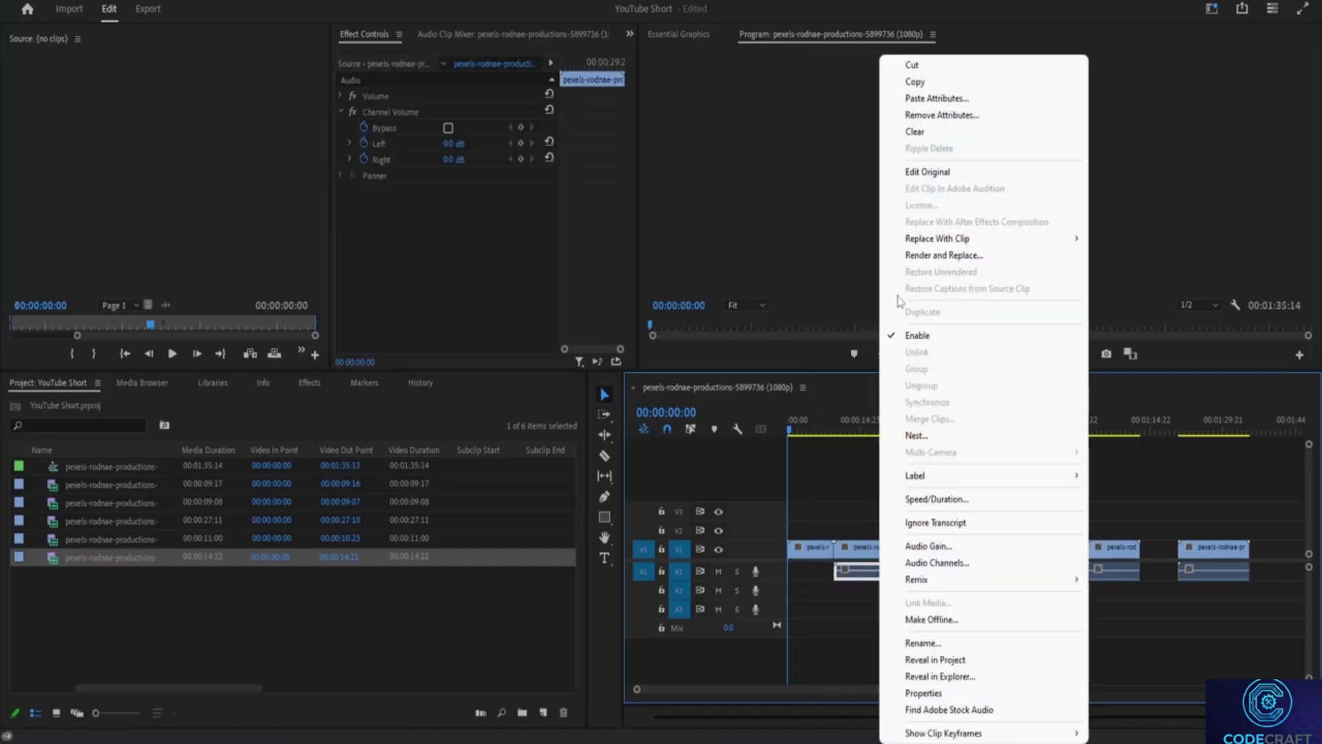
click(916, 64)
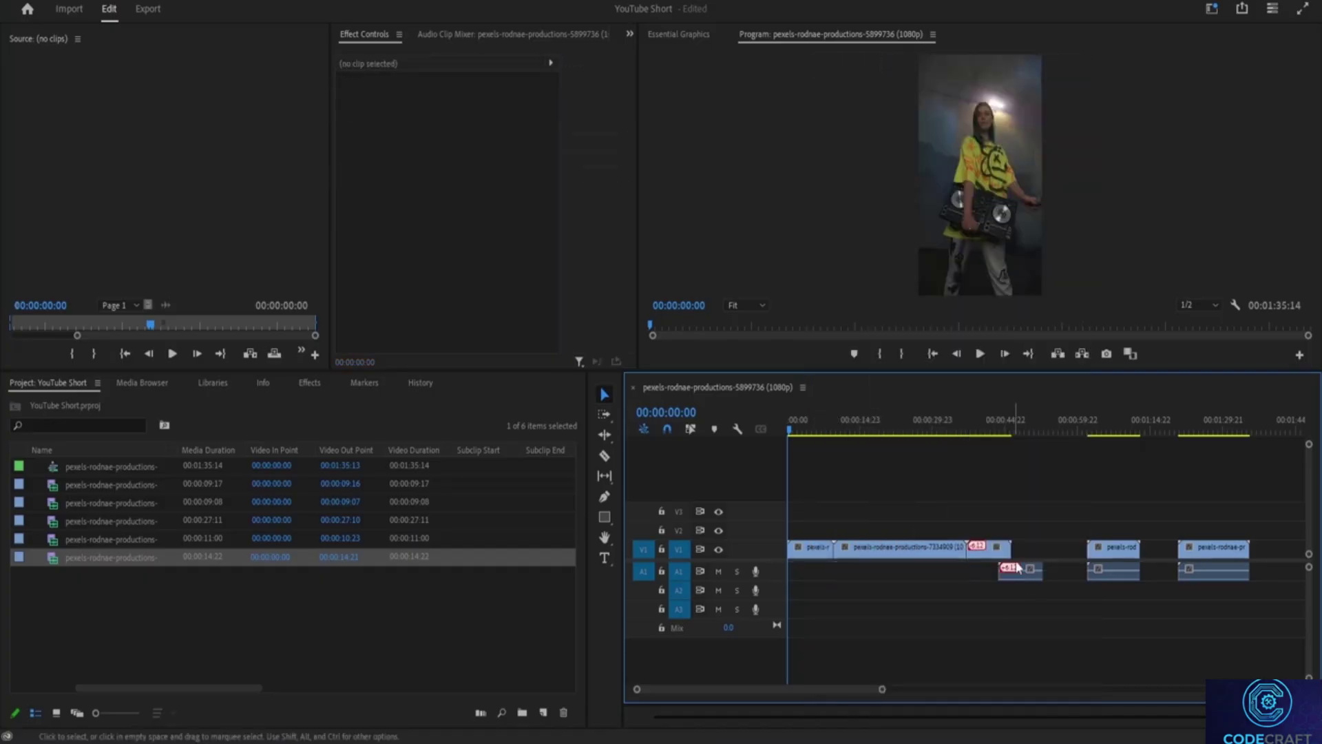
right_click(1017, 568)
click(1099, 67)
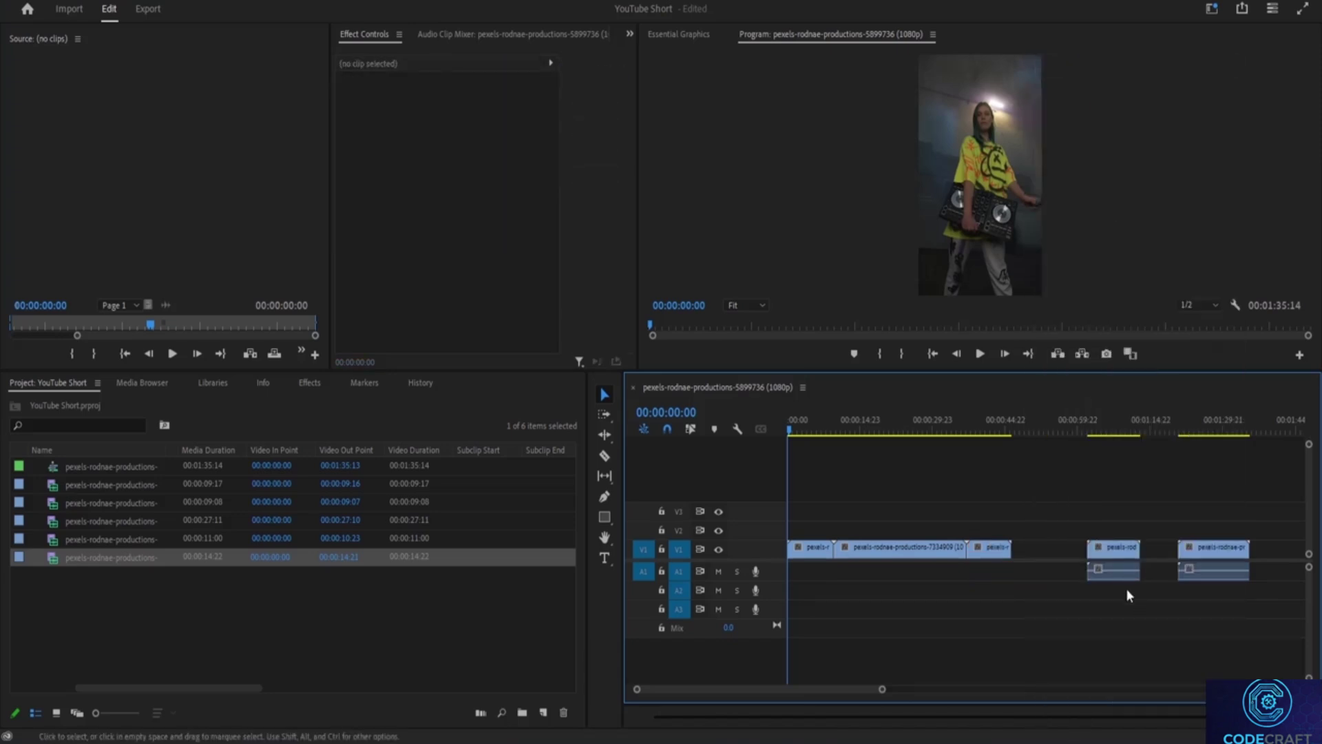
right_click(1123, 579)
click(1170, 65)
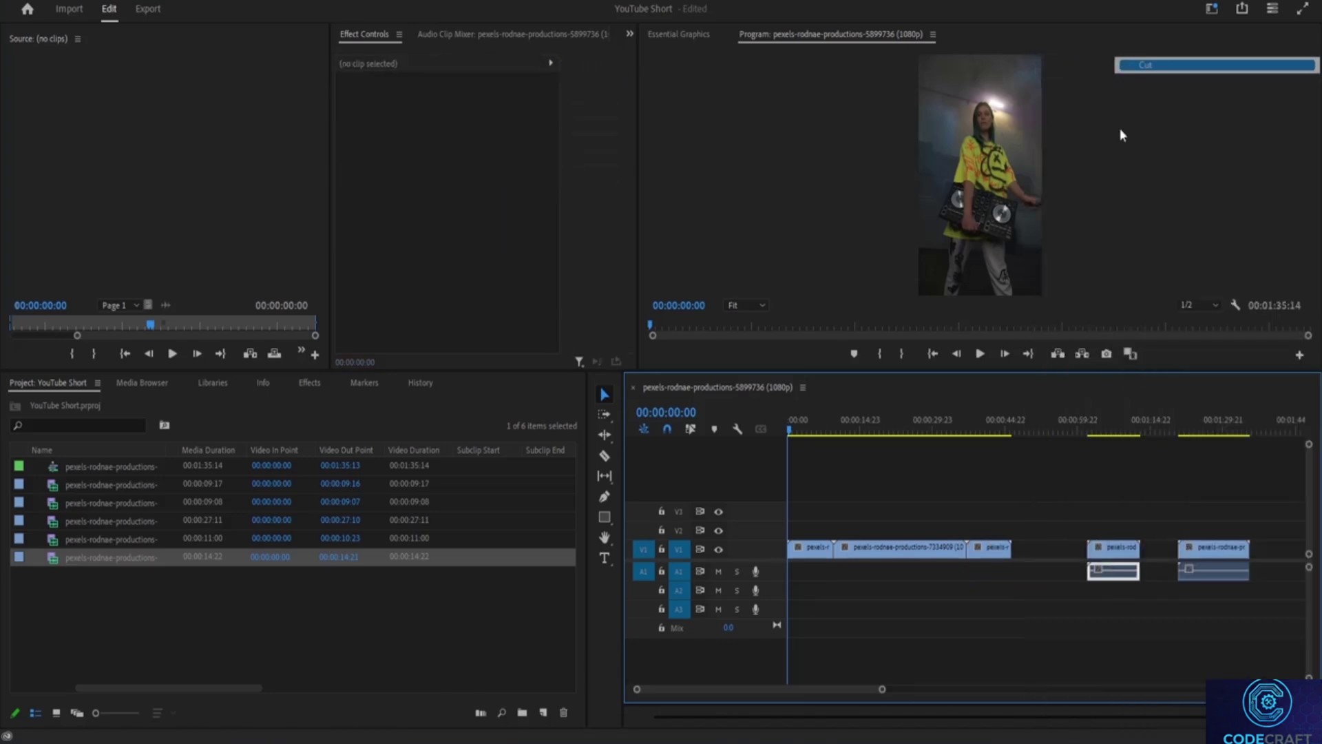
right_click(1217, 573)
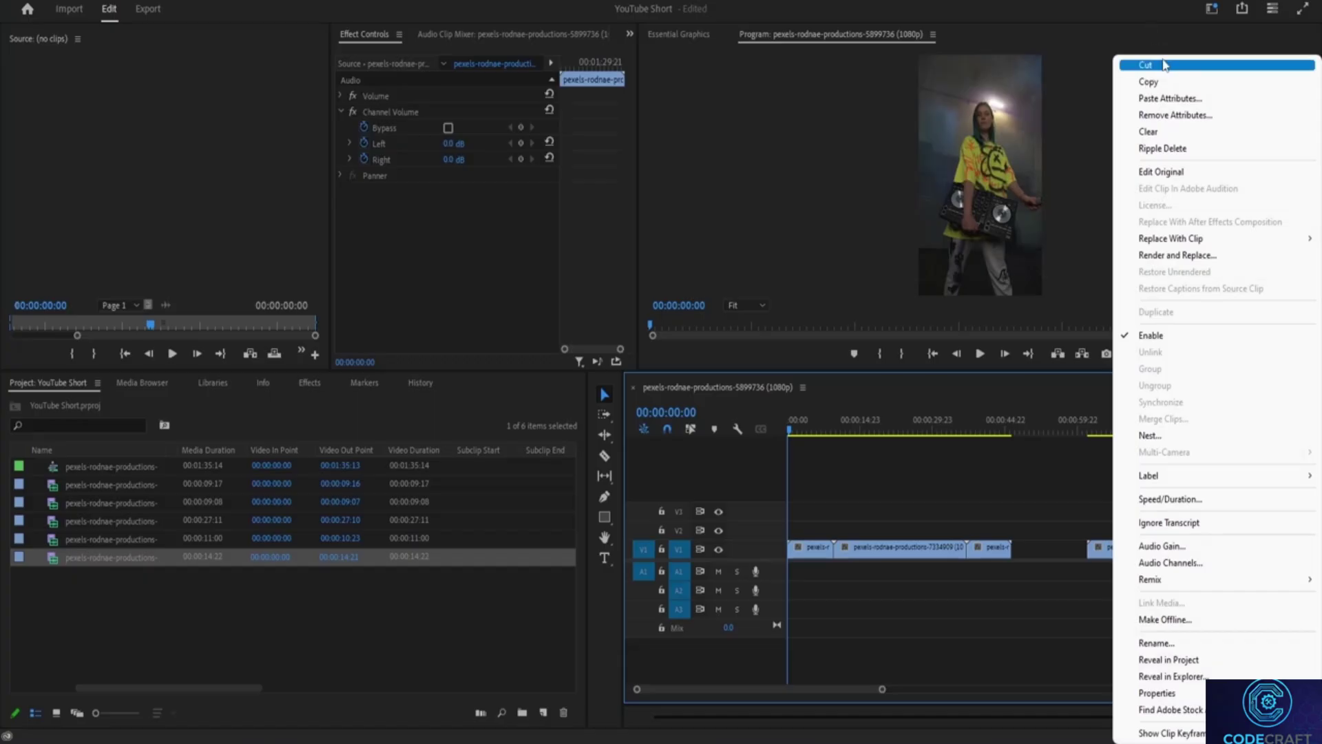
click(1171, 65)
Open each of the five V1 clips in the Source monitor to view its footage, and reselect the first clip.
click(810, 550)
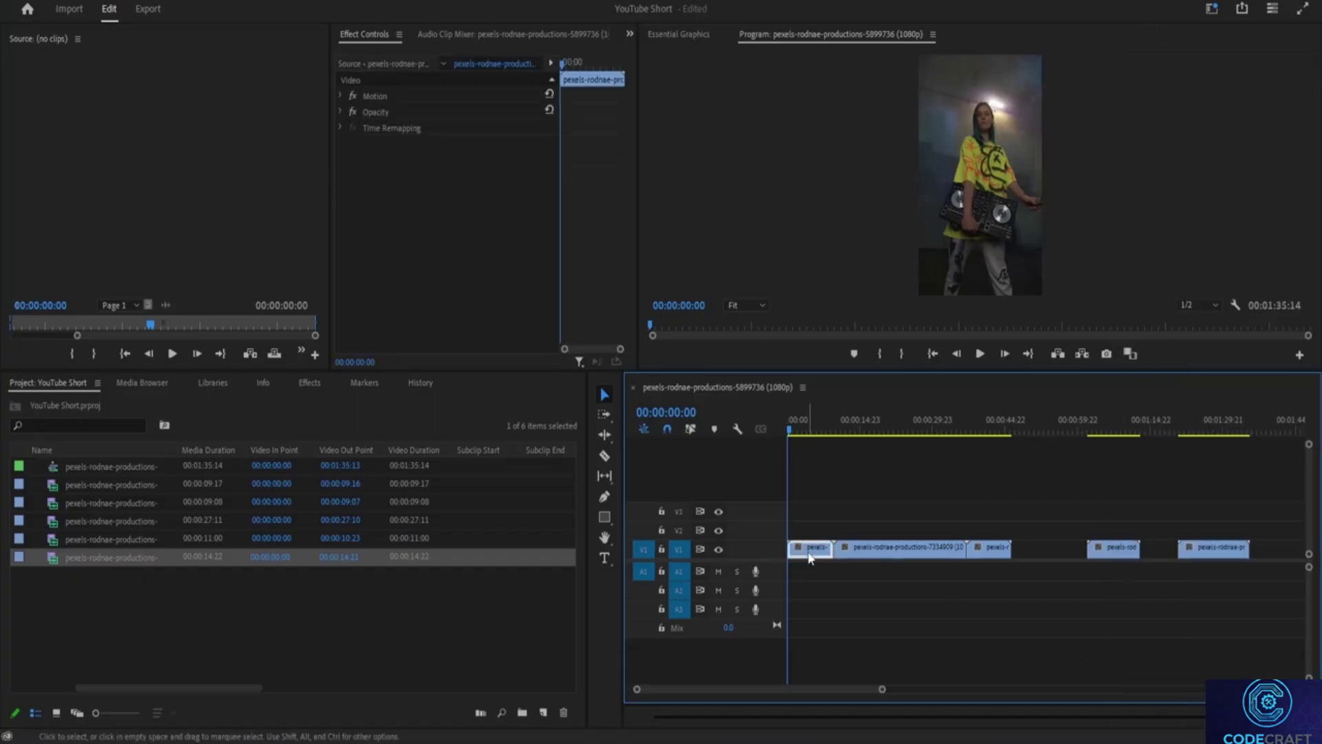
double_click(809, 558)
click(865, 559)
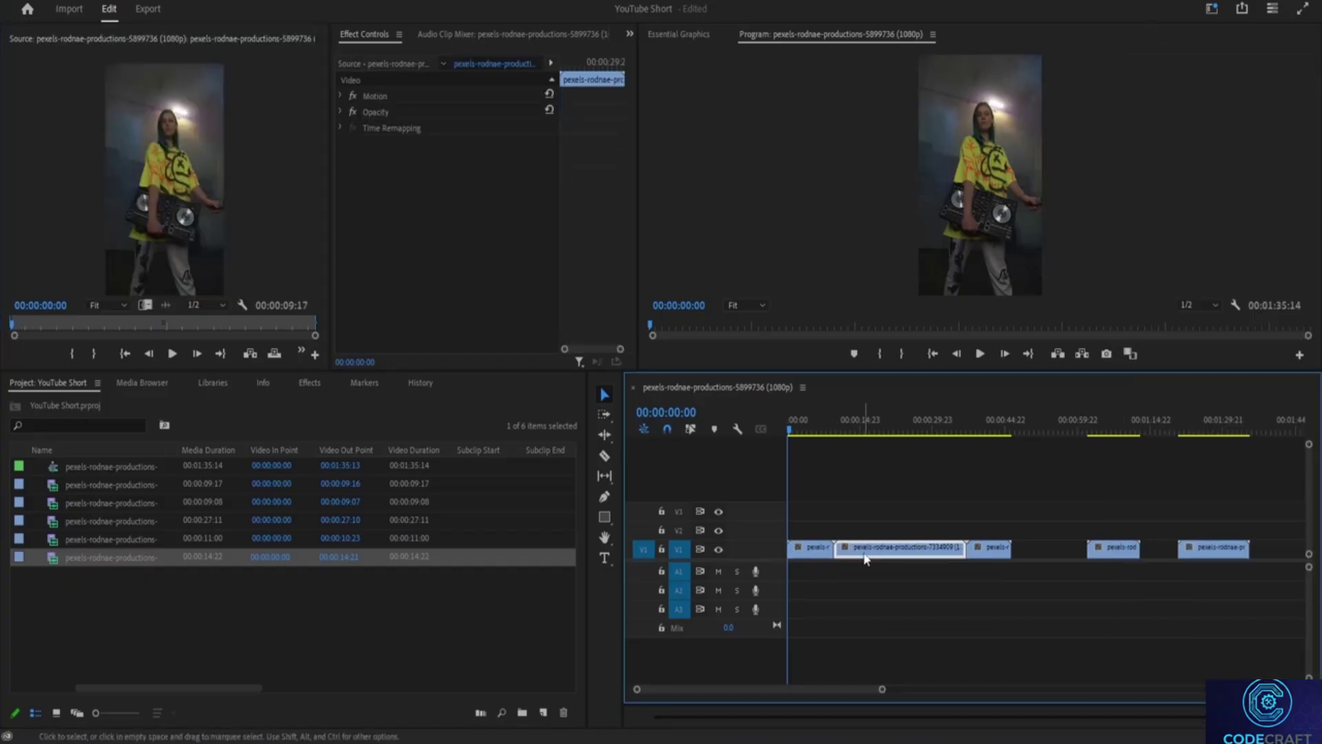
double_click(884, 558)
click(988, 547)
double_click(989, 548)
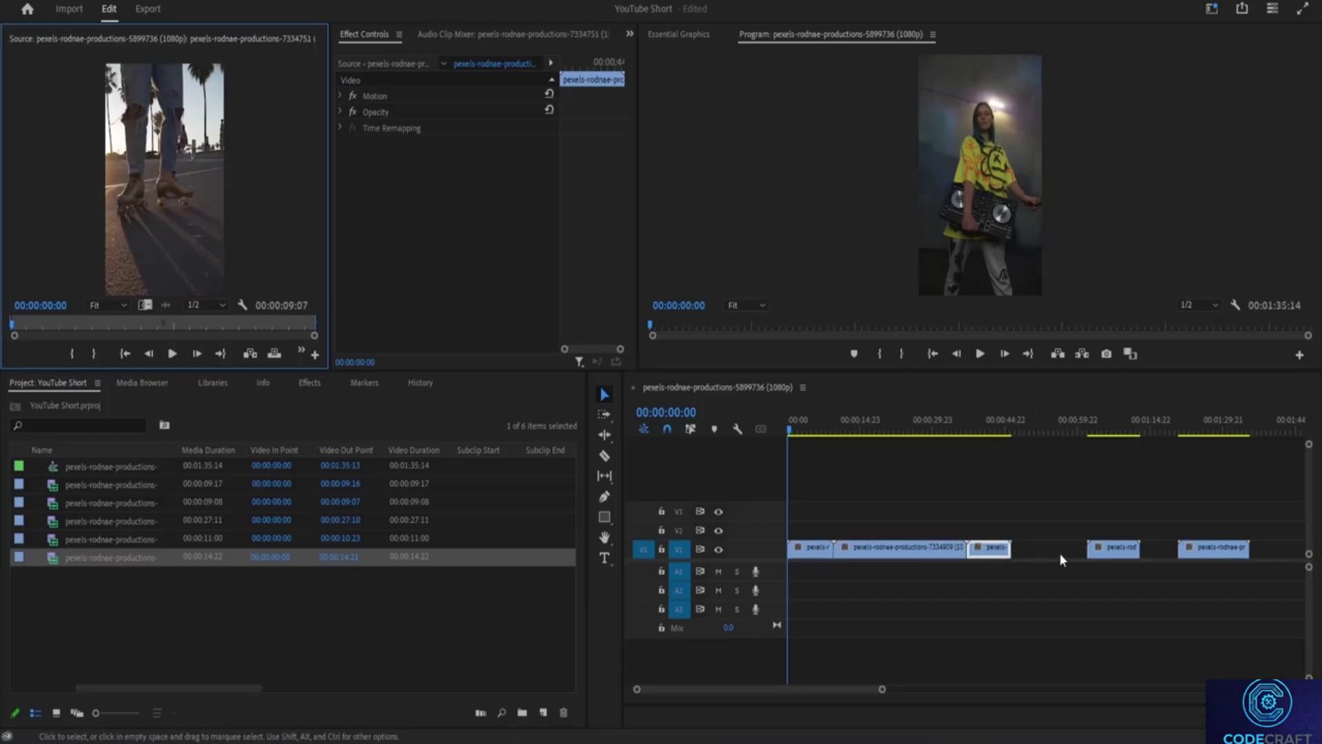
double_click(1110, 551)
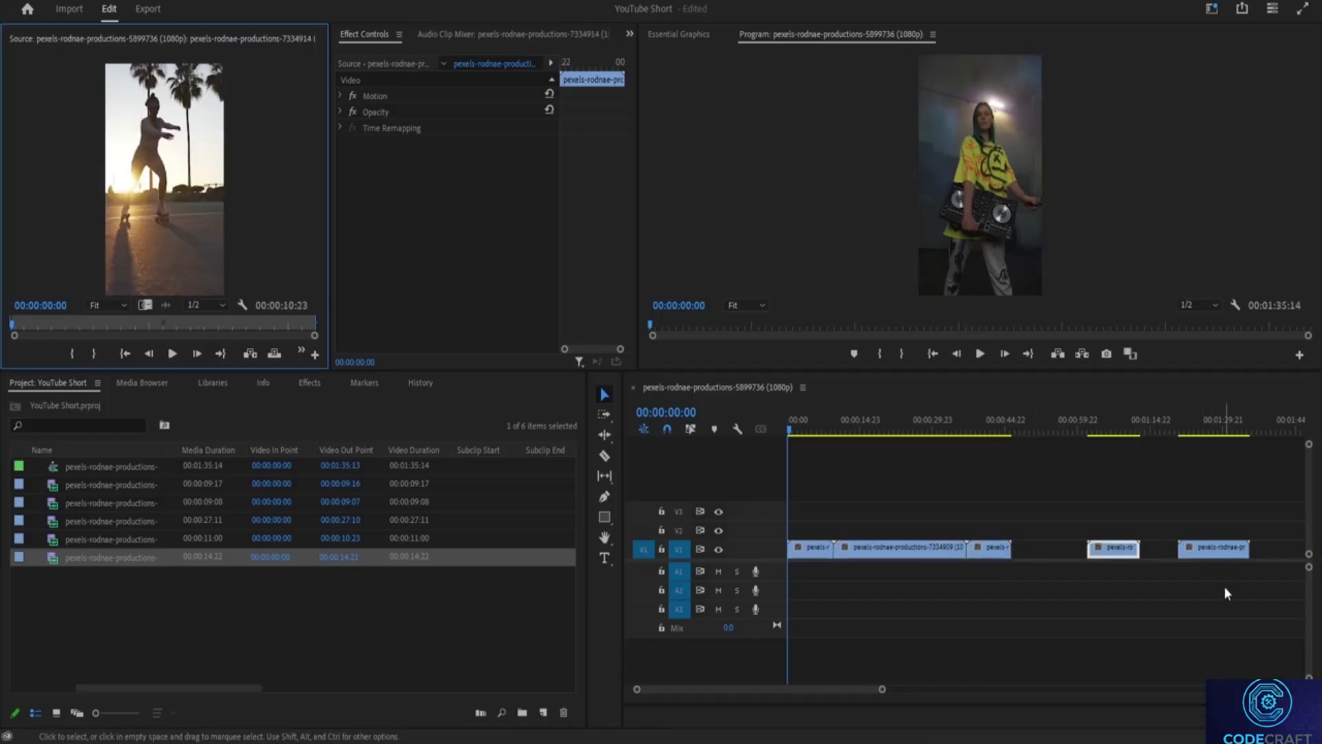
double_click(1207, 554)
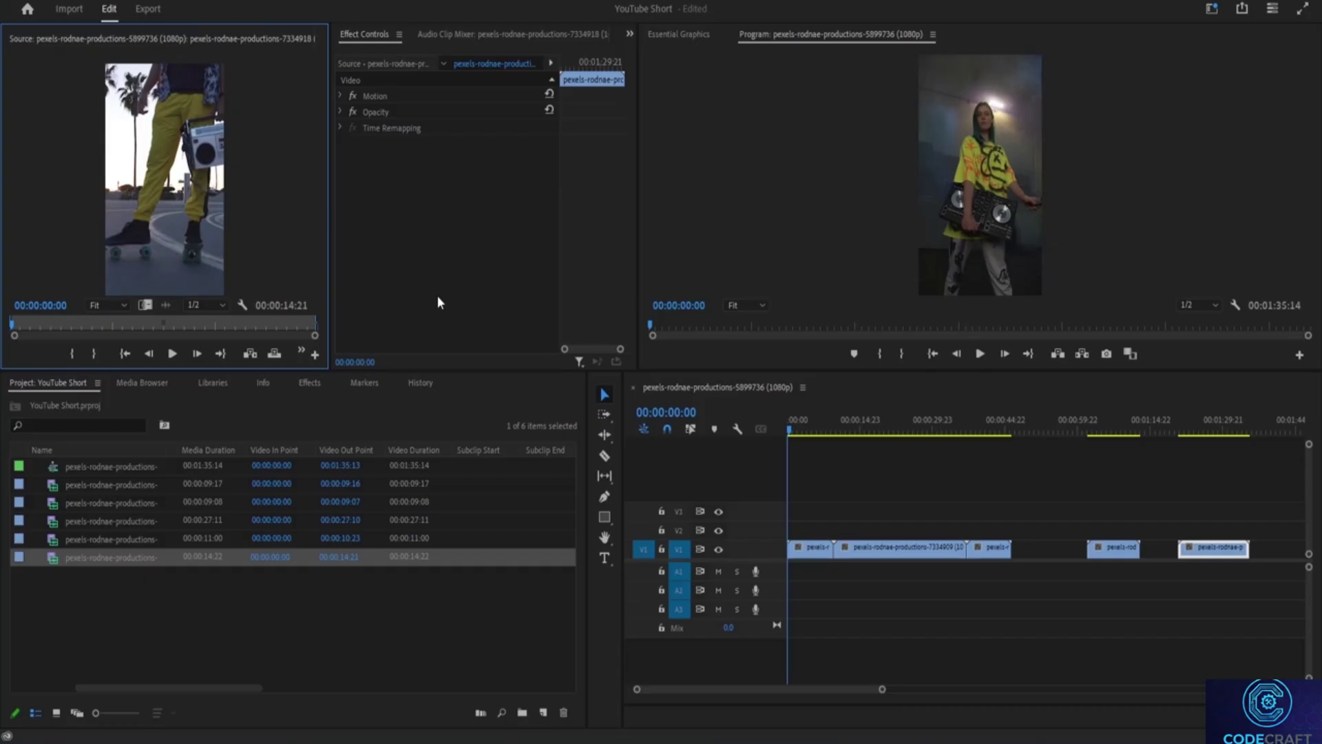
click(807, 549)
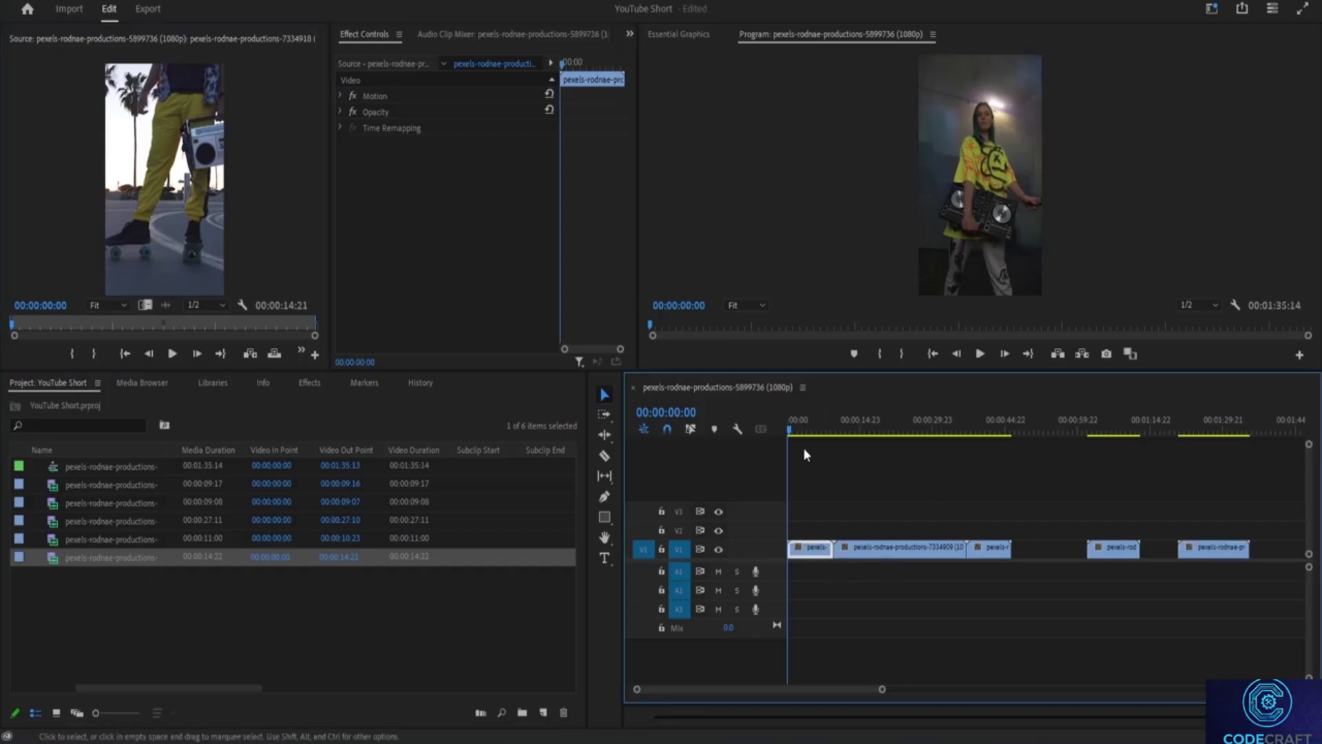
Park the 7334909 clip on V3 and move the 7334751 clip directly after the first clip on V1.
drag(905, 551, 985, 530)
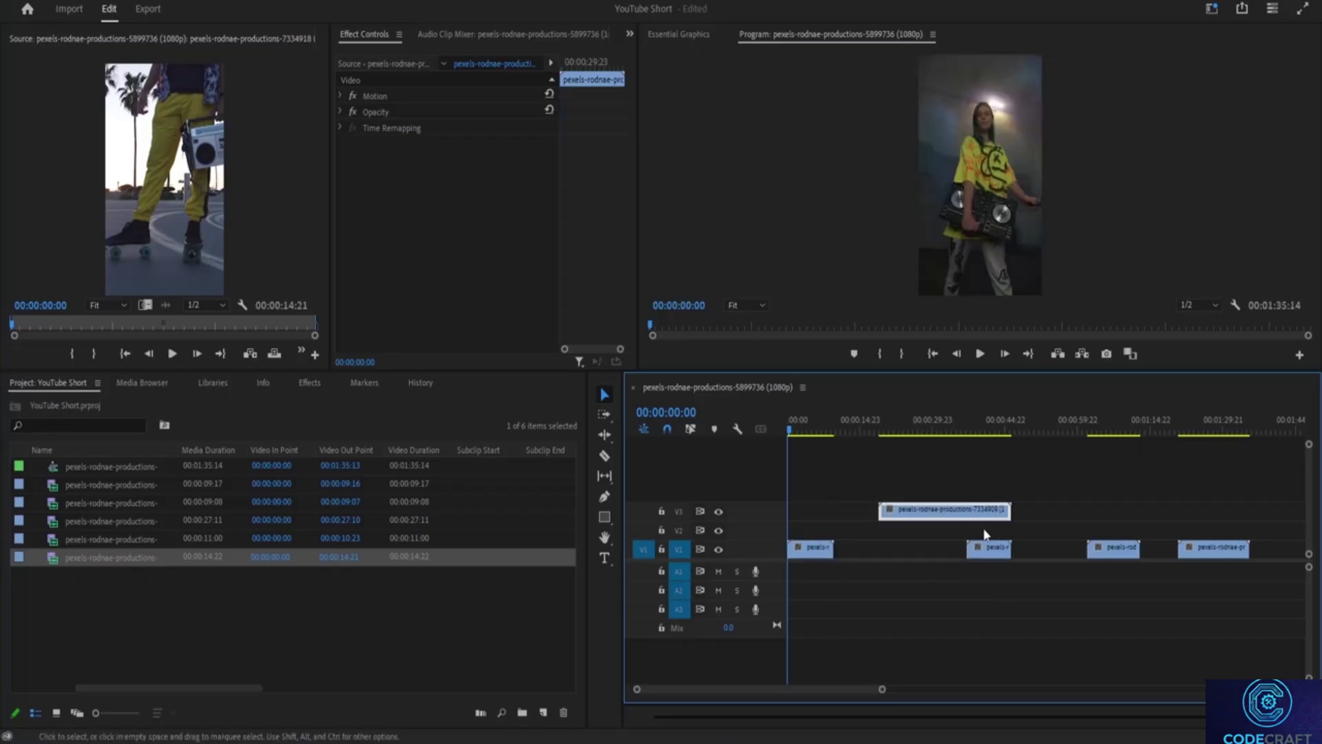
click(1102, 557)
click(996, 550)
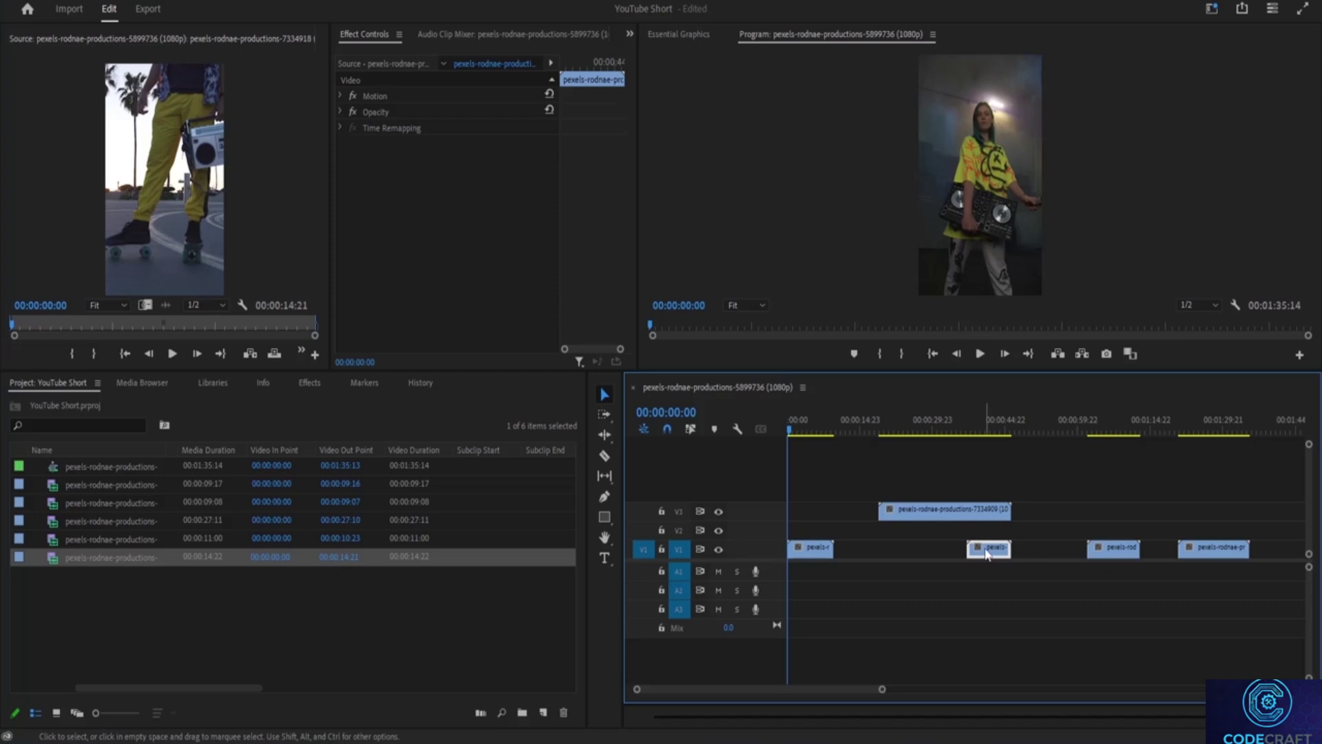
double_click(1106, 551)
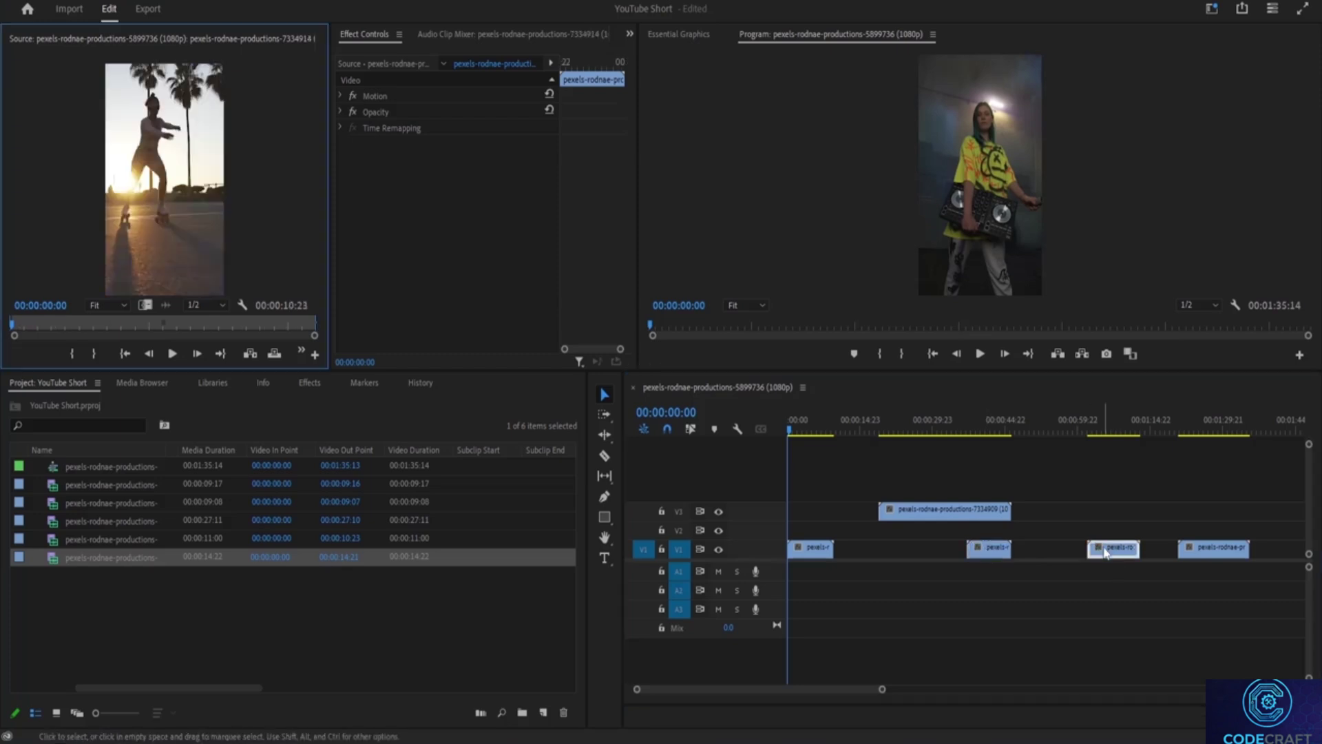
double_click(988, 554)
click(990, 555)
drag(989, 555, 857, 555)
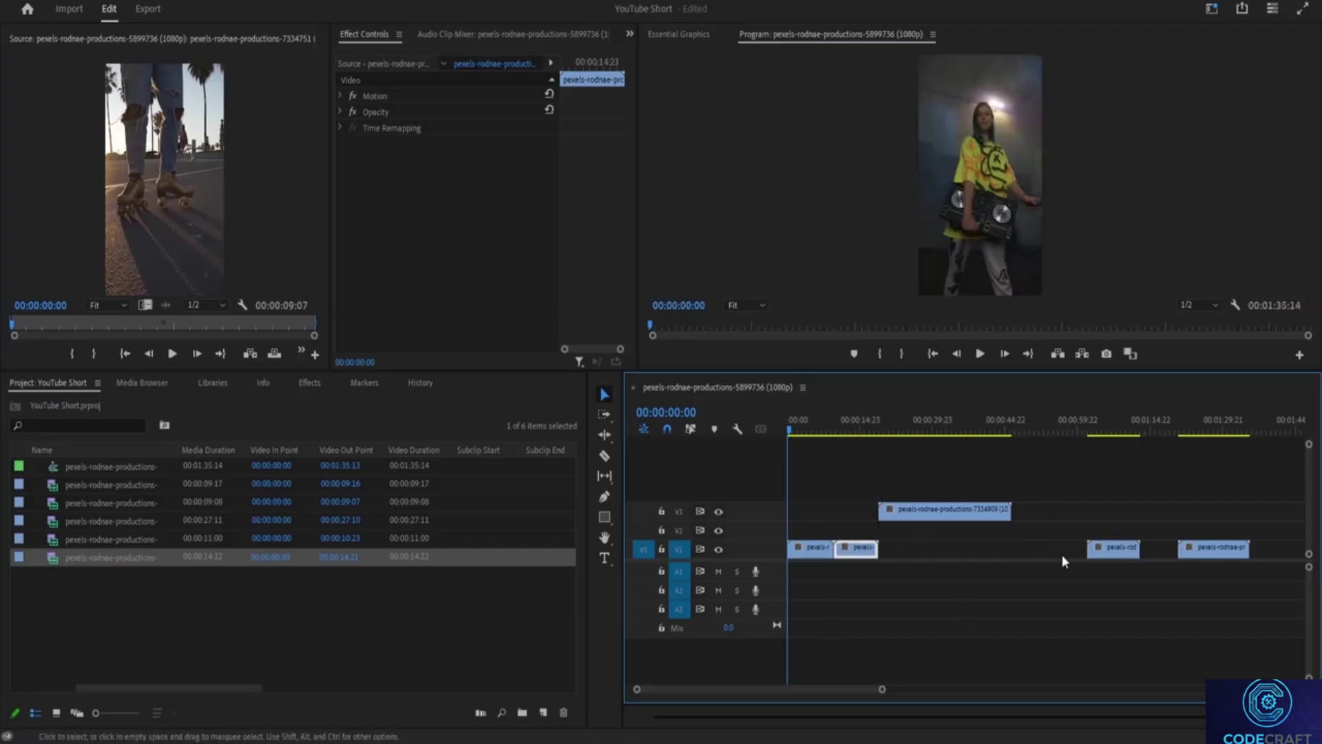
Play the sequence across the first cut and scrub to about 00:00:16:15 in the second clip.
key(space)
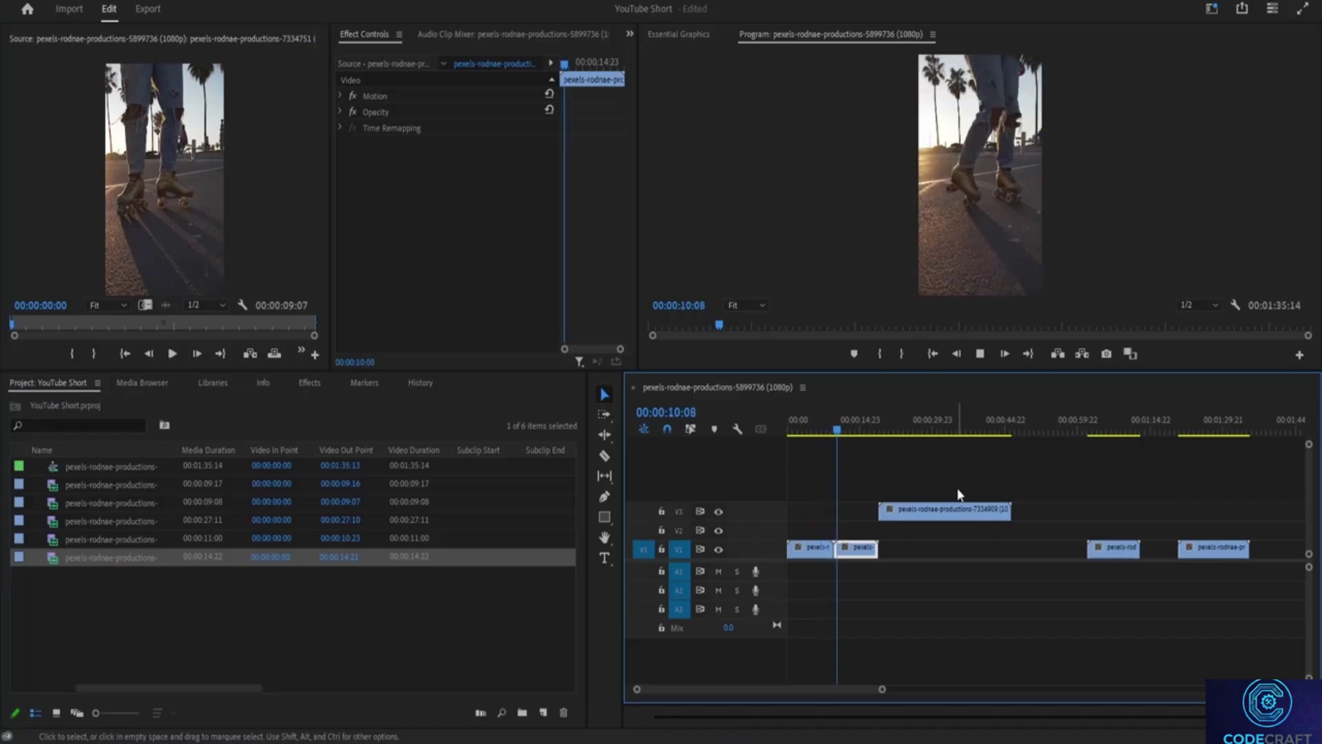
key(space)
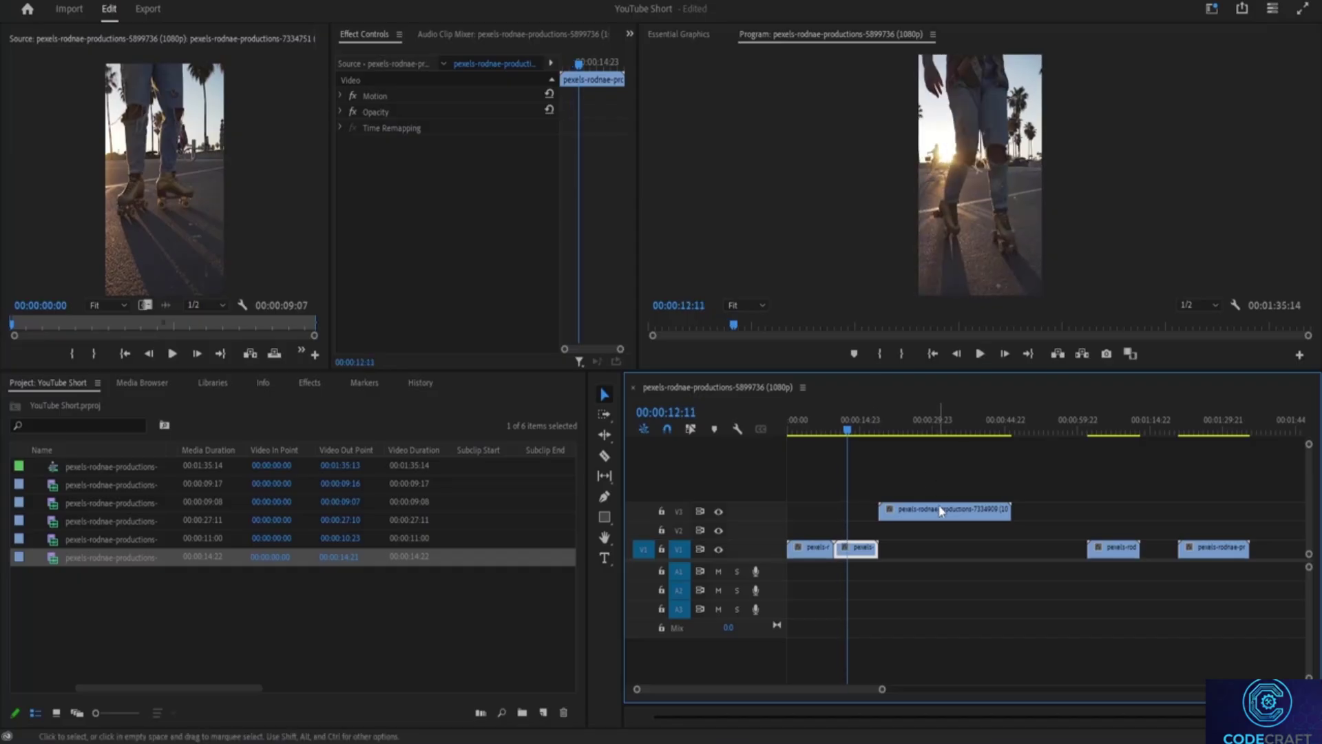
click(941, 510)
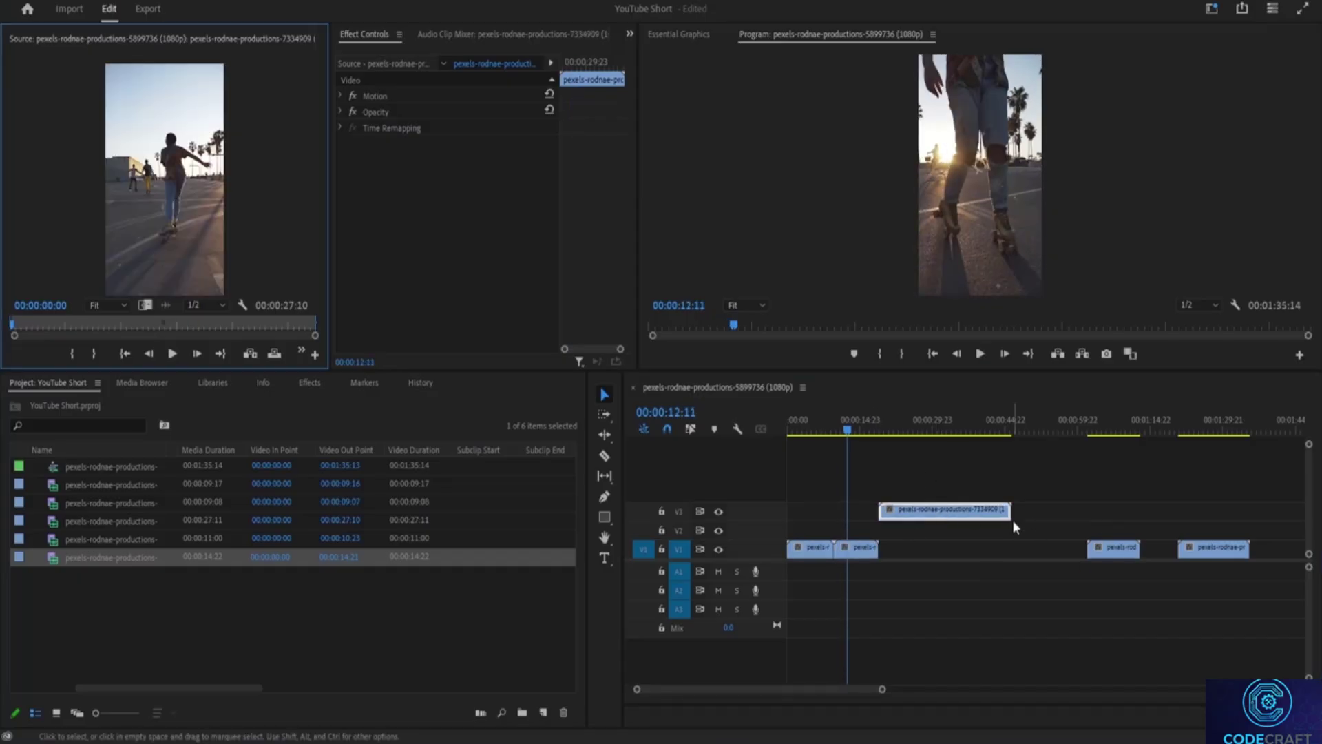
mouse_move(847, 428)
mouse_down()
mouse_move(910, 443)
mouse_move(868, 444)
mouse_up()
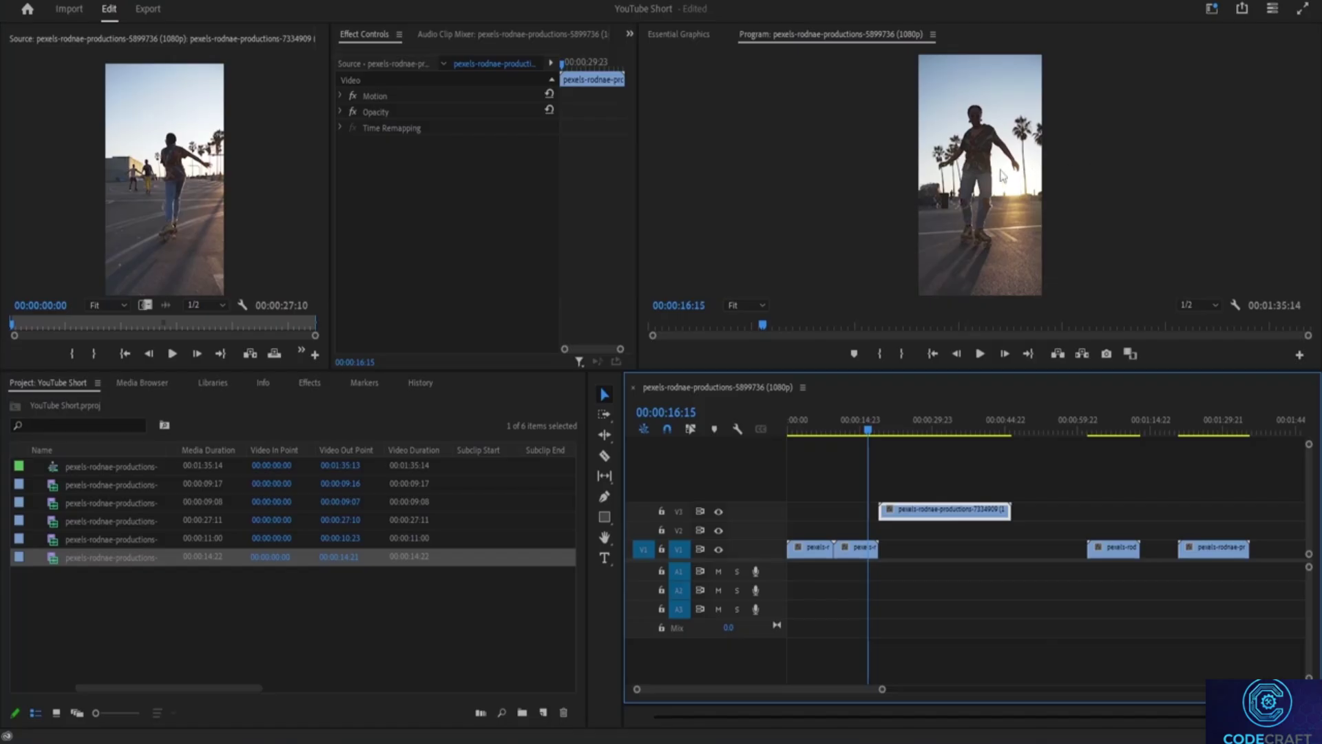
View the first V1 clip's source footage and expand its Motion and Opacity properties.
click(808, 551)
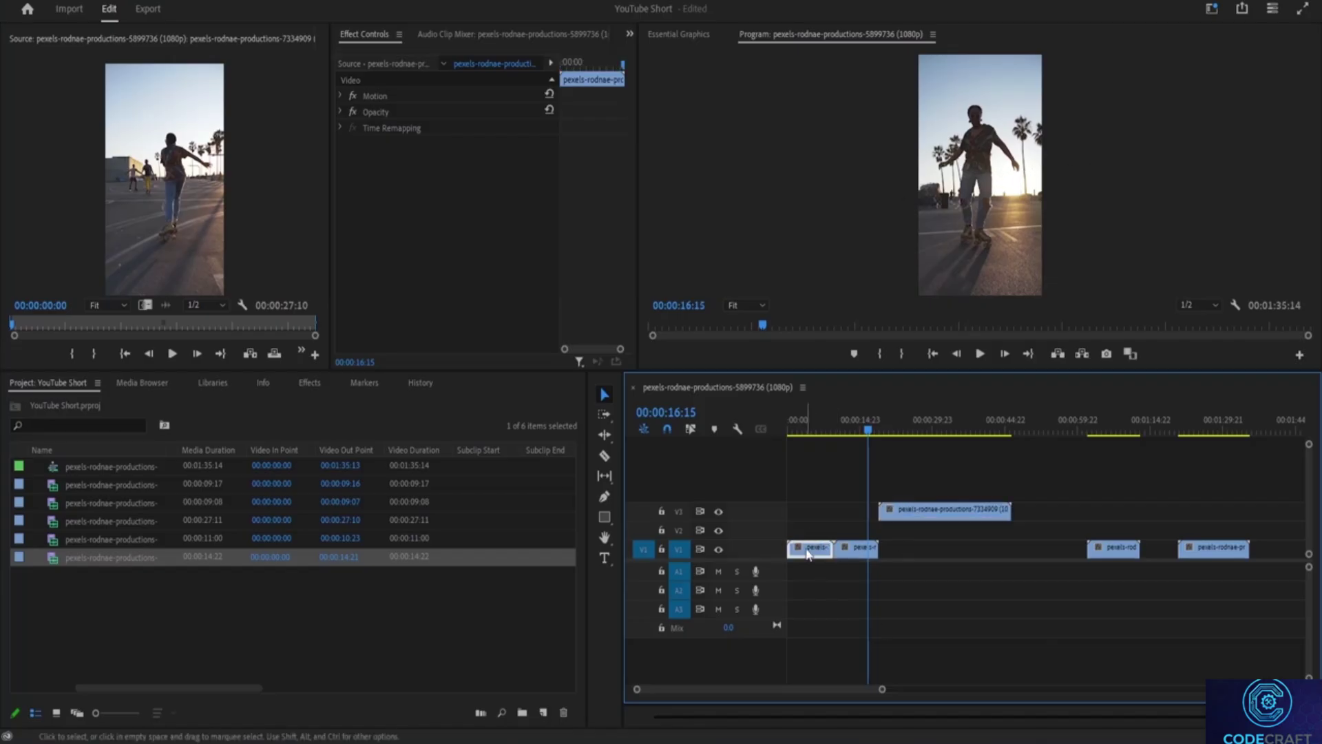
double_click(808, 551)
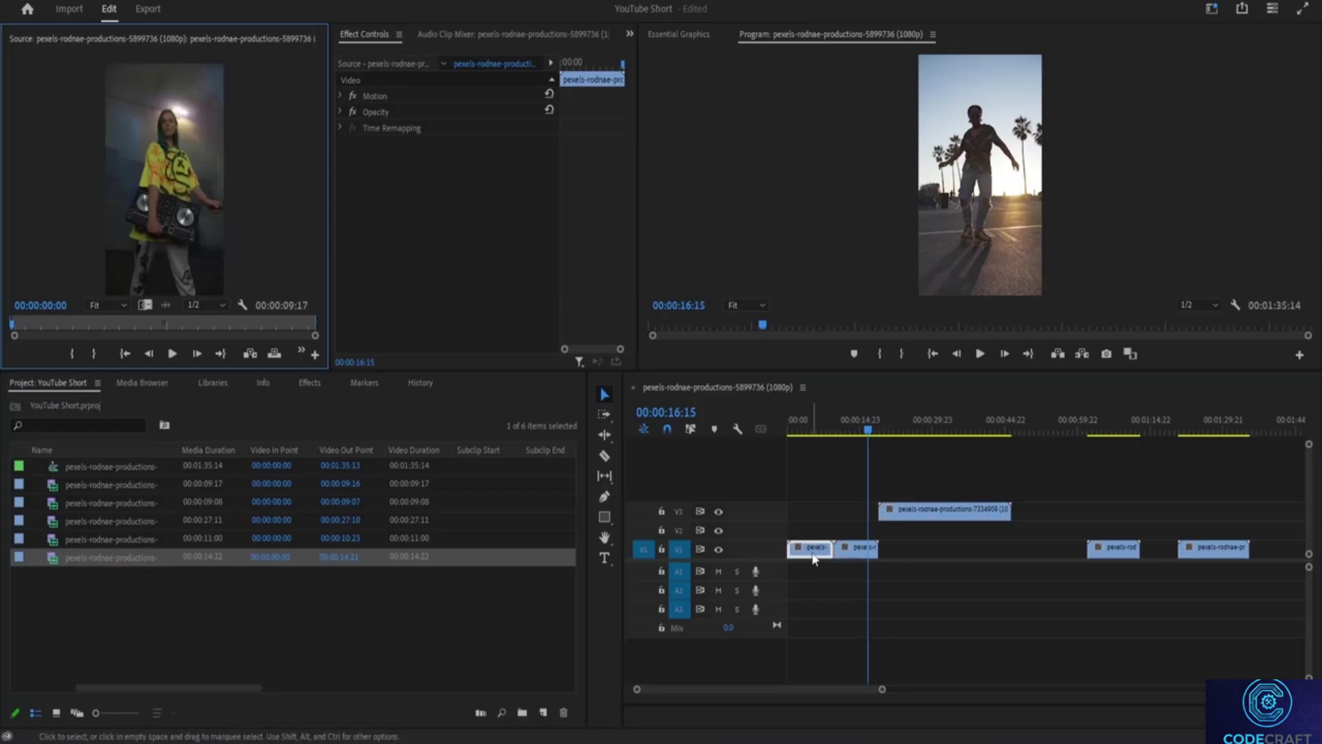
click(389, 36)
click(399, 34)
click(365, 34)
click(340, 96)
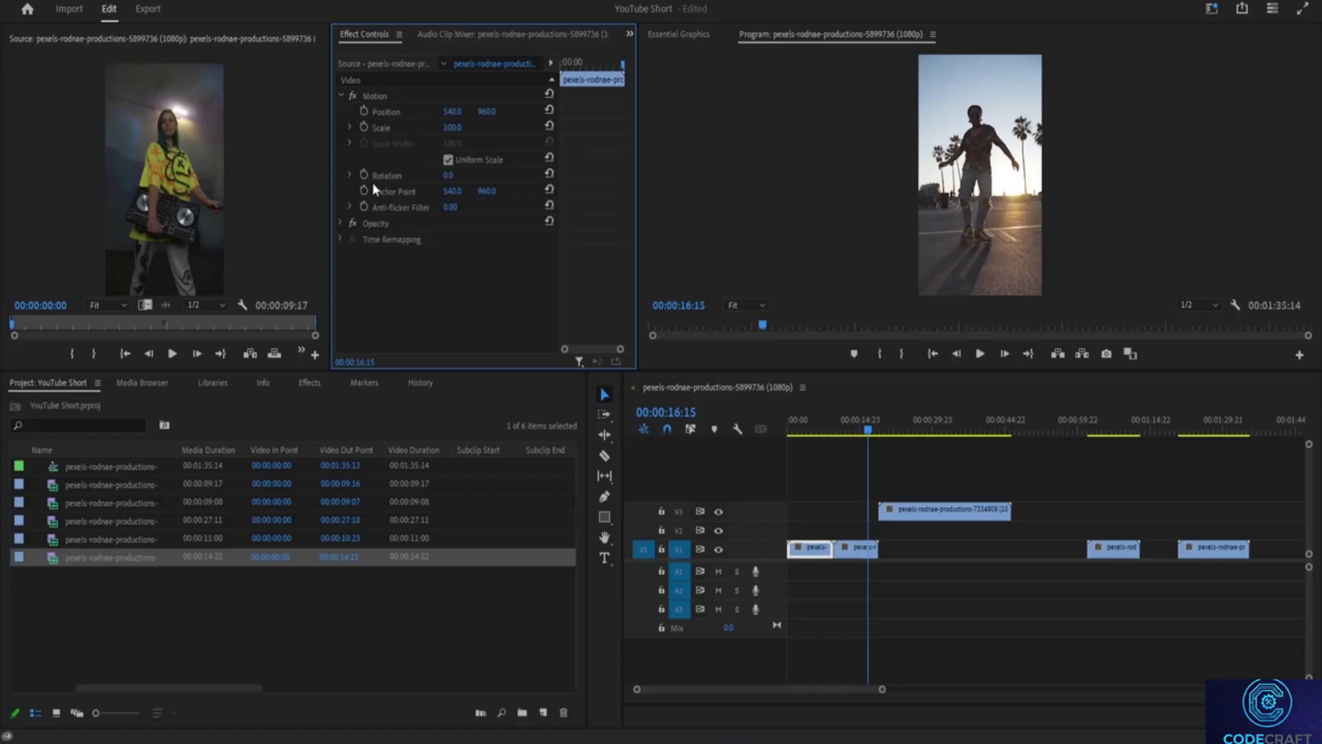
click(341, 223)
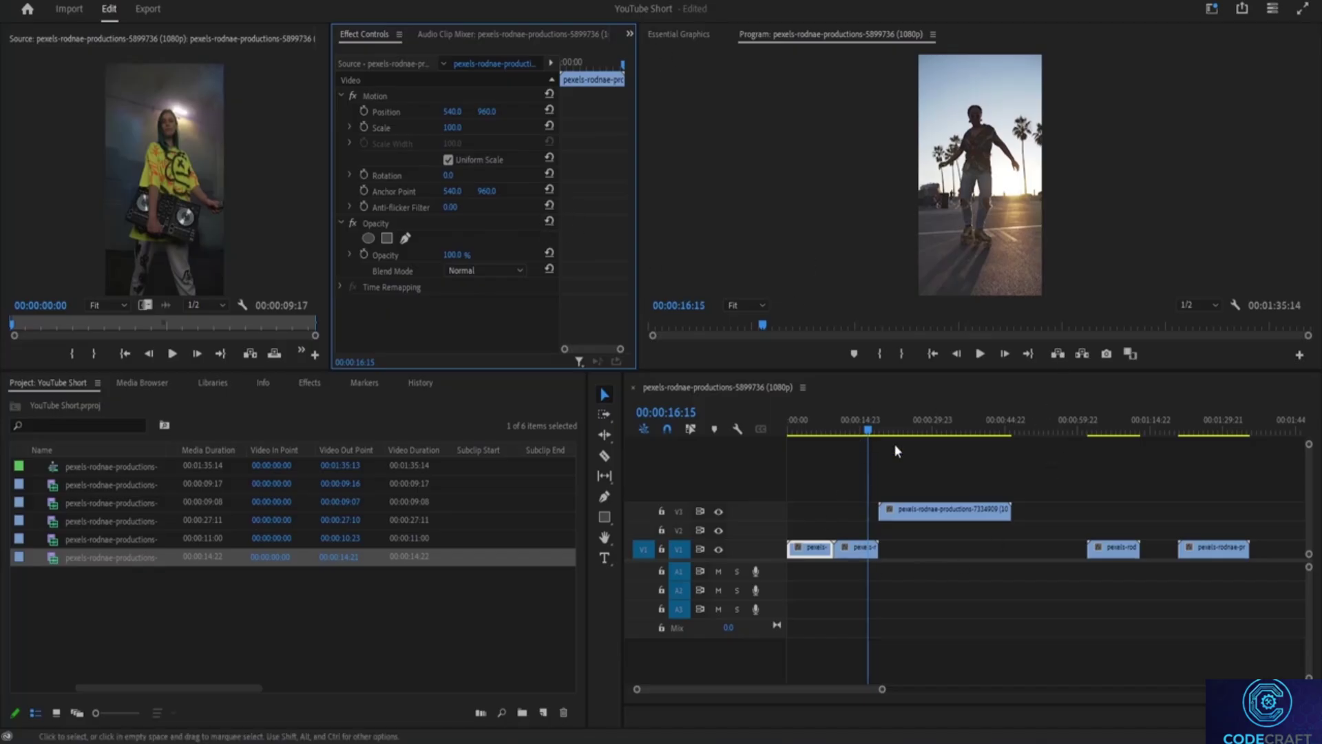
Move the 7334909 clip along V3 so it ends level with the last clip on V1.
double_click(915, 521)
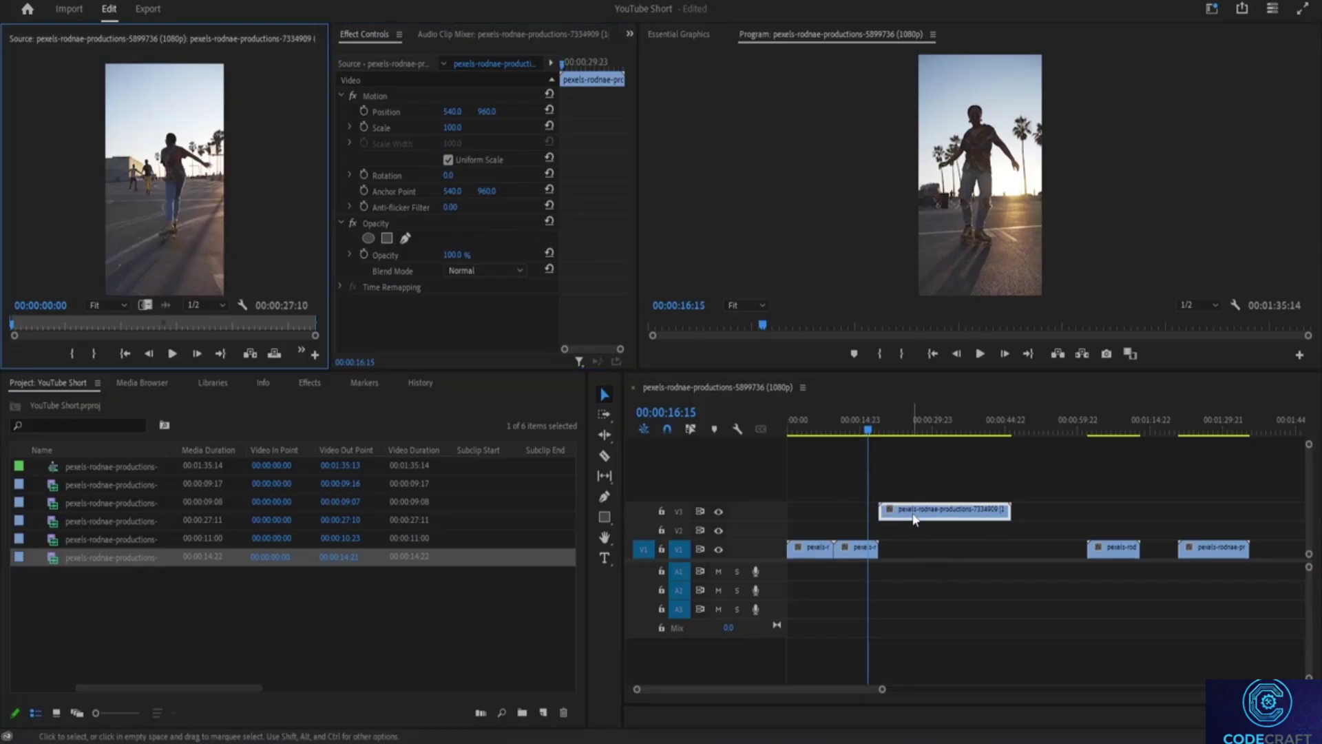
drag(915, 521, 1145, 515)
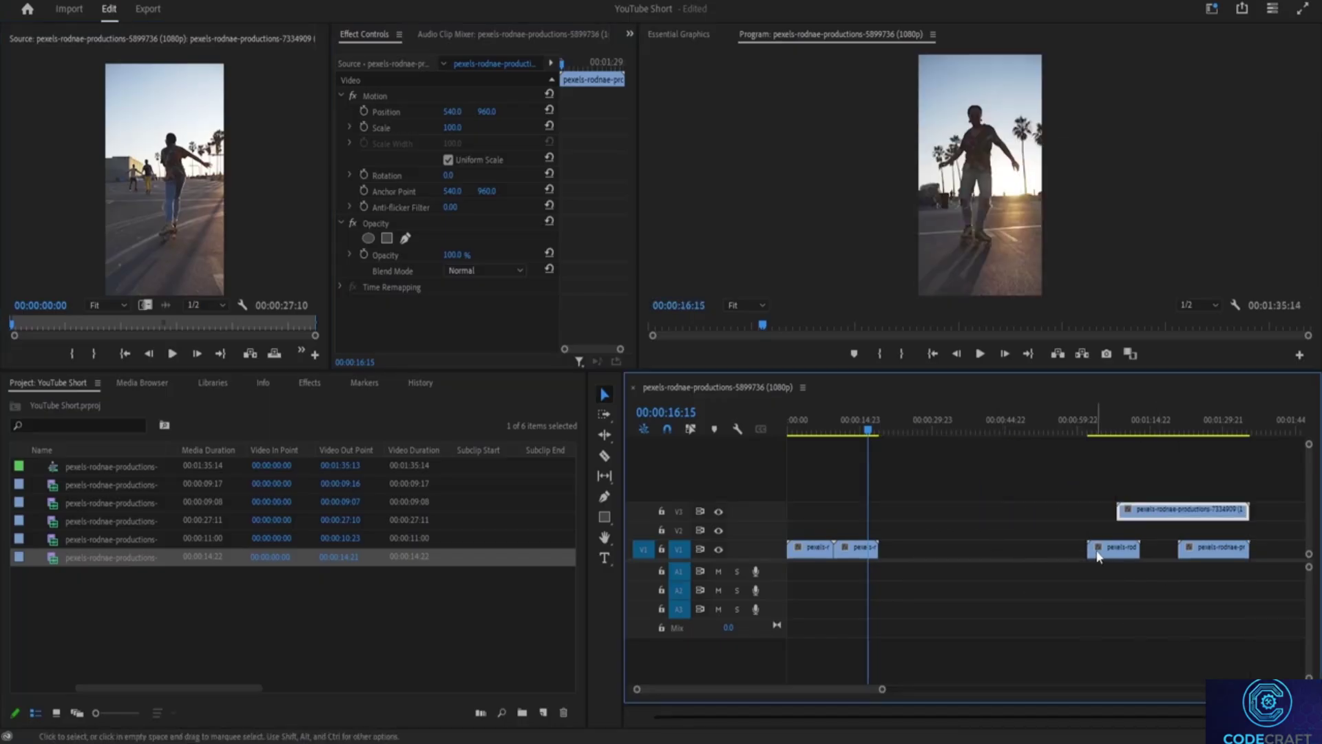
text(-)
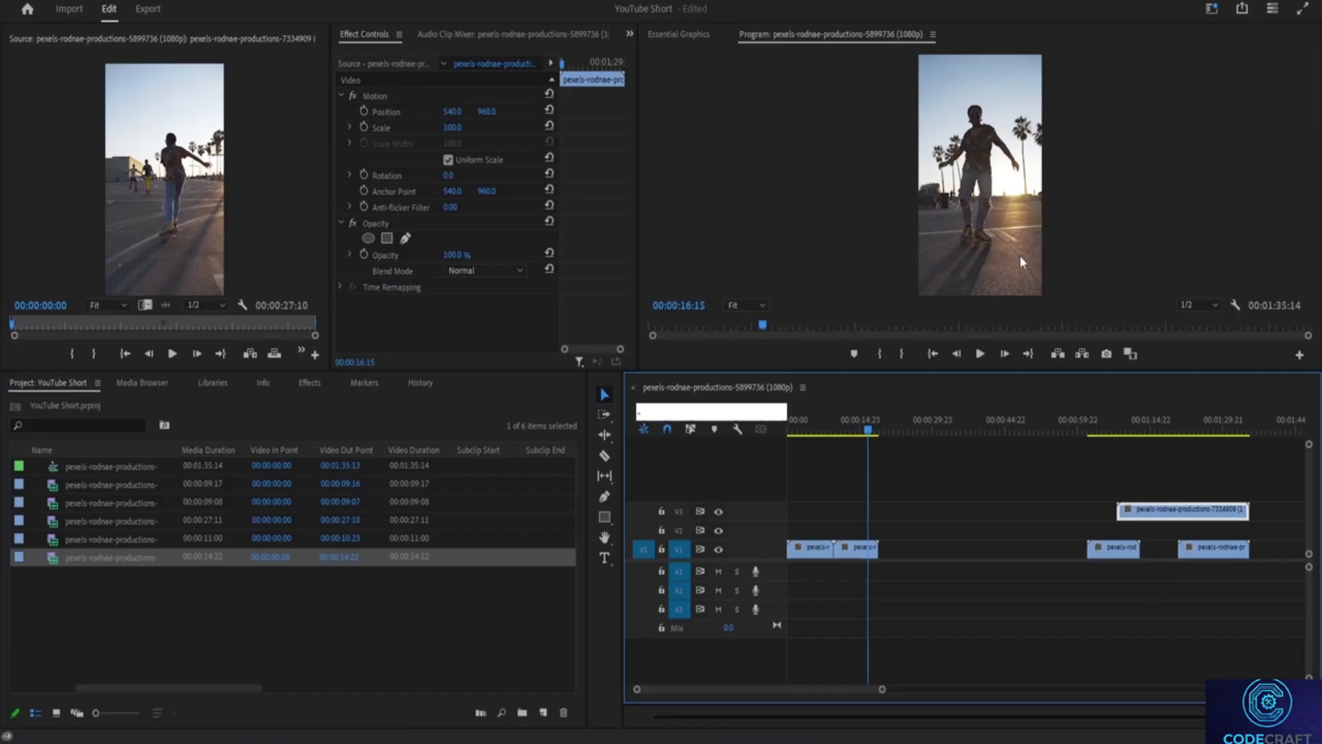
Move the 7334914 clip directly after the second clip on V1 and play across that cut.
double_click(1111, 549)
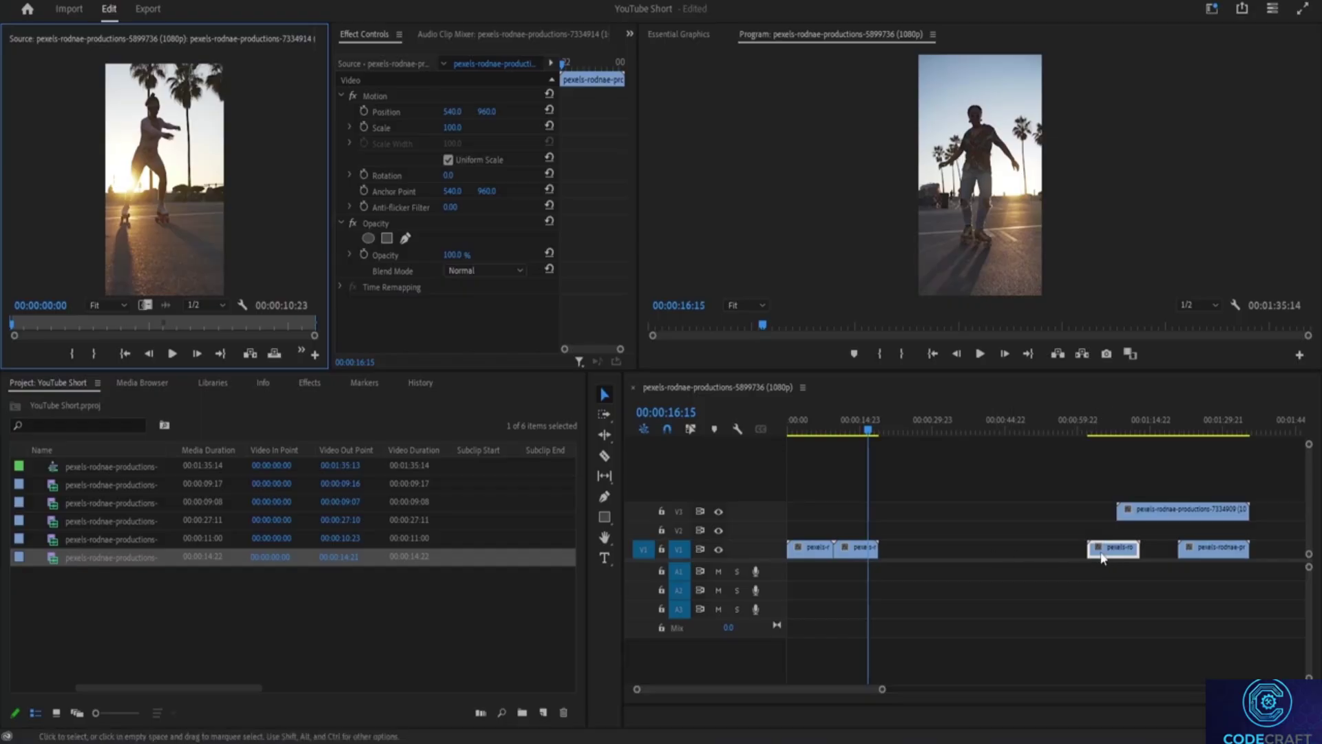
drag(1104, 558, 907, 556)
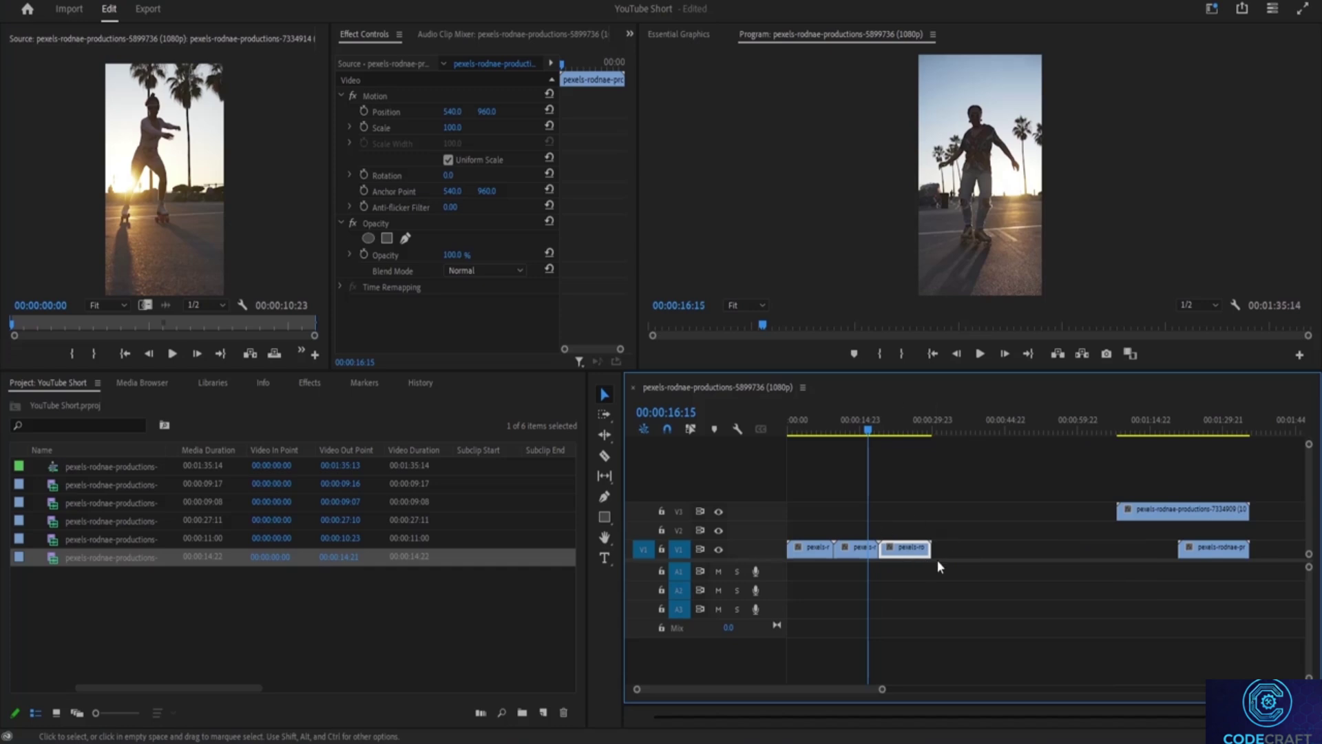
key(space)
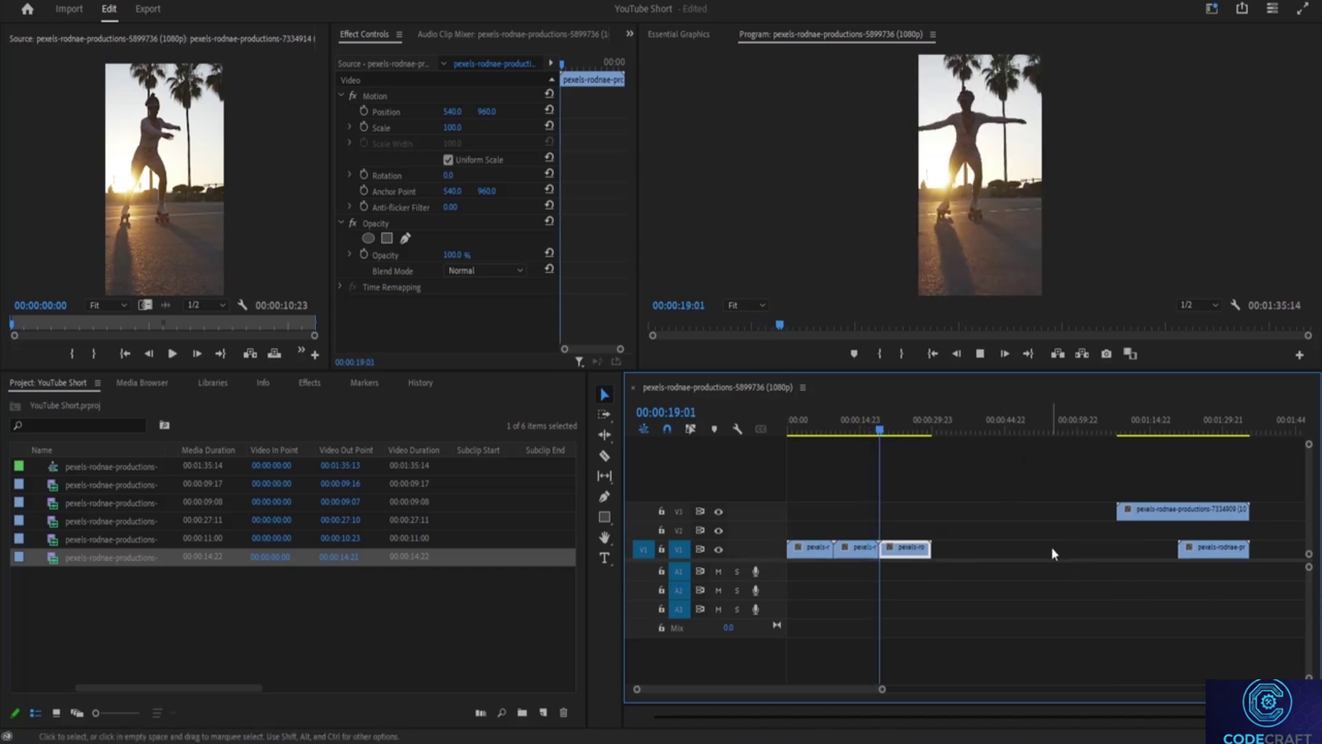
key(space)
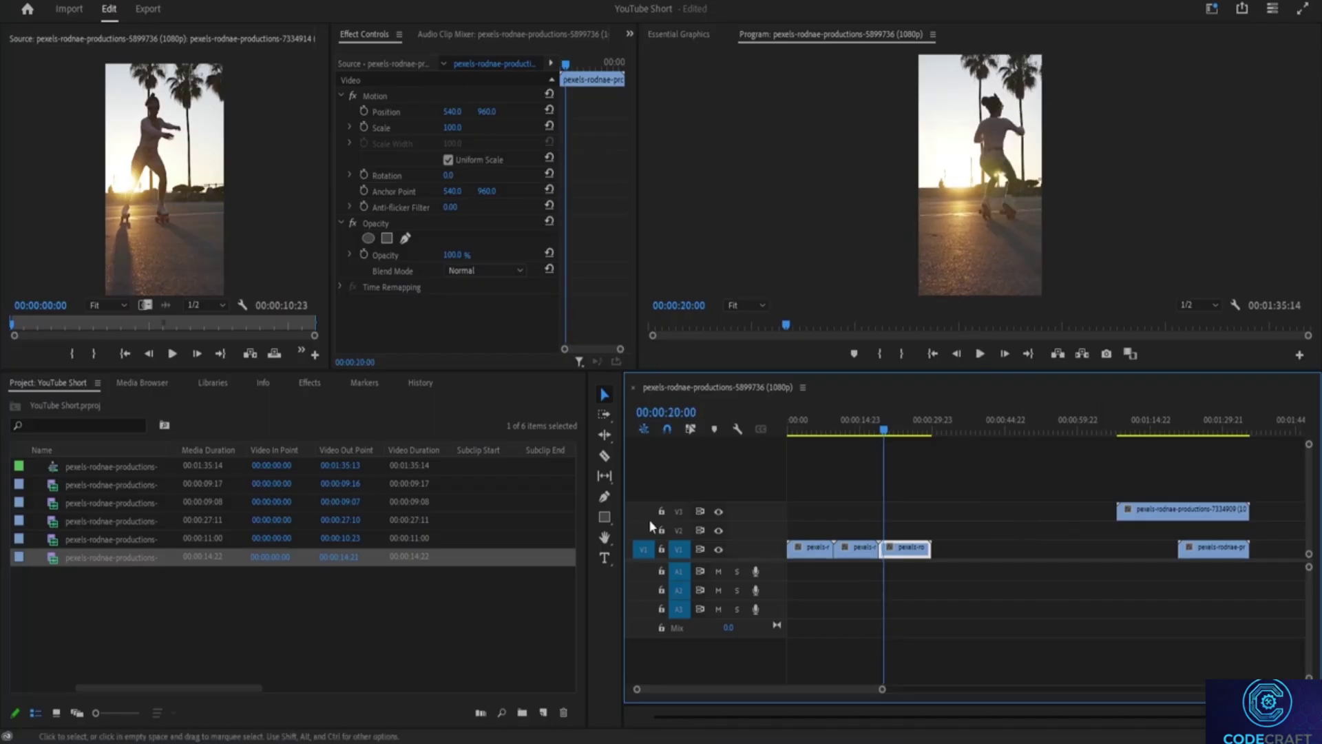
Move the 7334918 clip directly after the third clip on V1 and preview the footage of both clips.
click(1220, 554)
double_click(1205, 552)
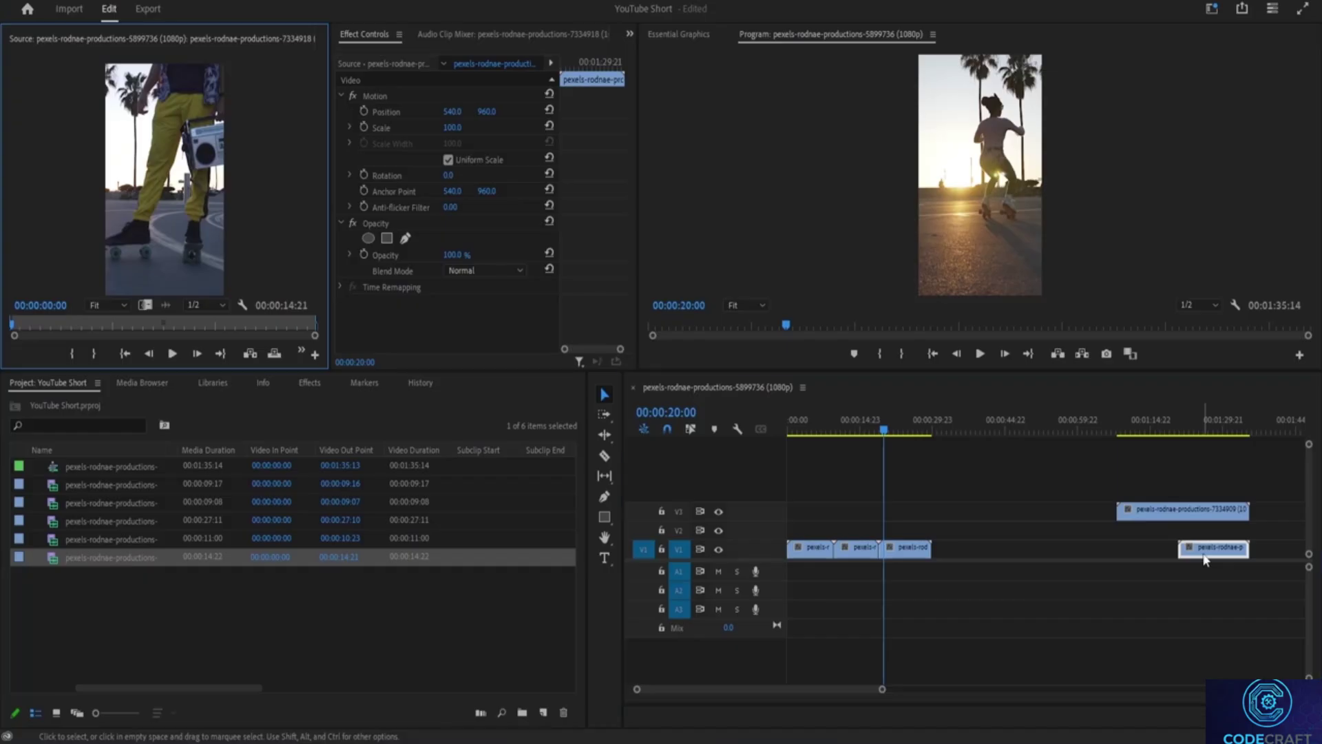
drag(1205, 552, 961, 548)
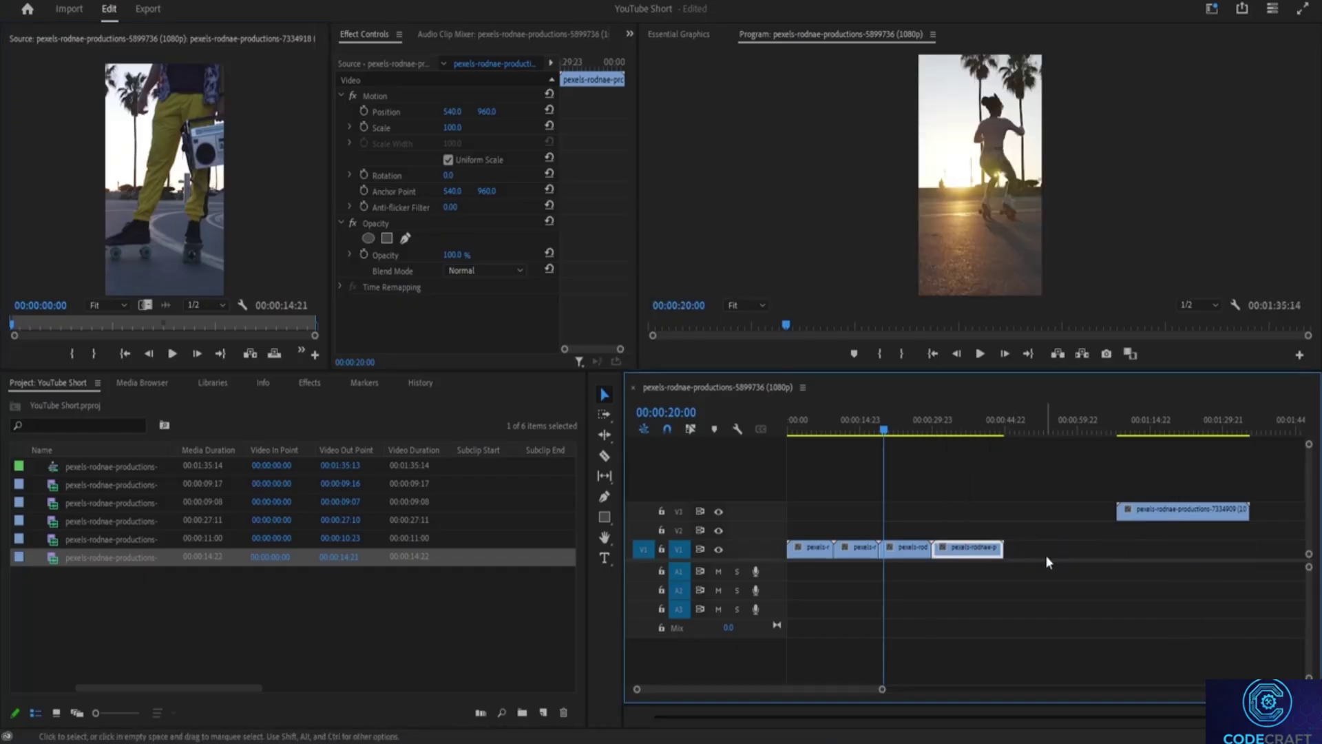
key(space)
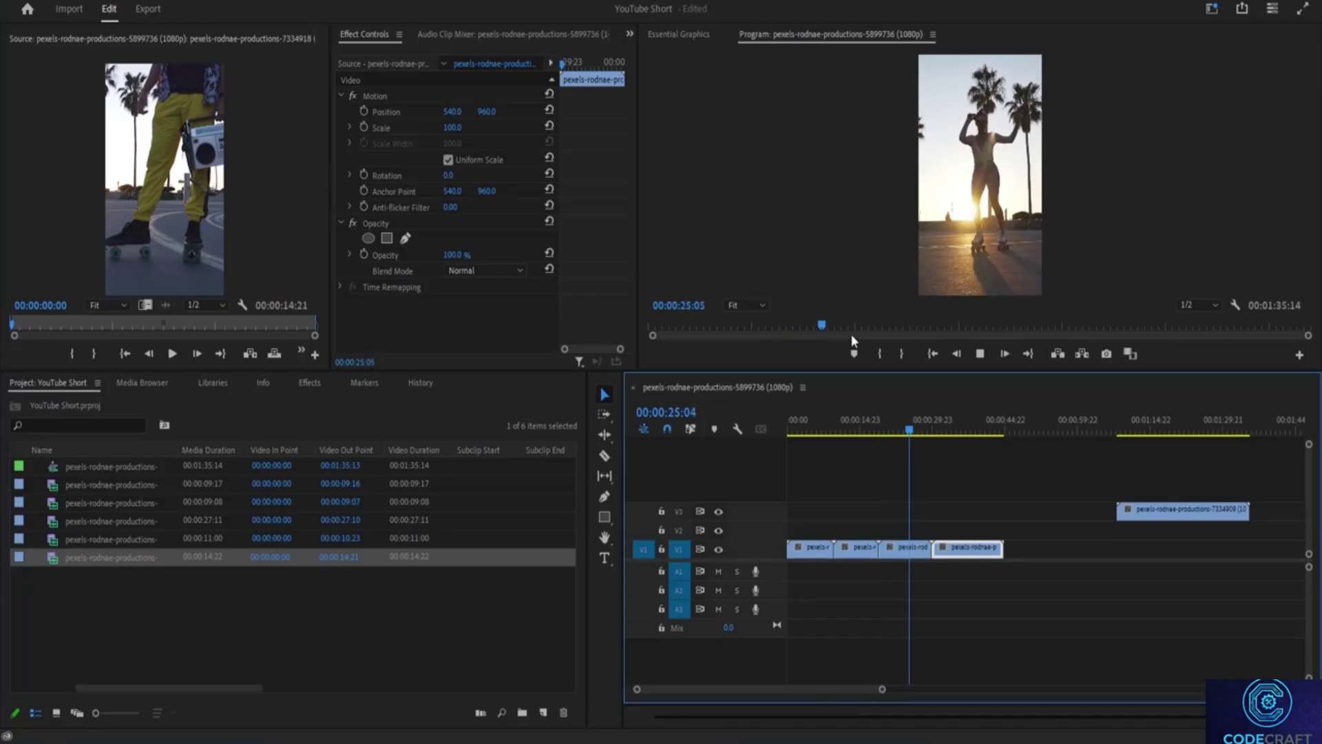
drag(911, 427, 952, 441)
key(space)
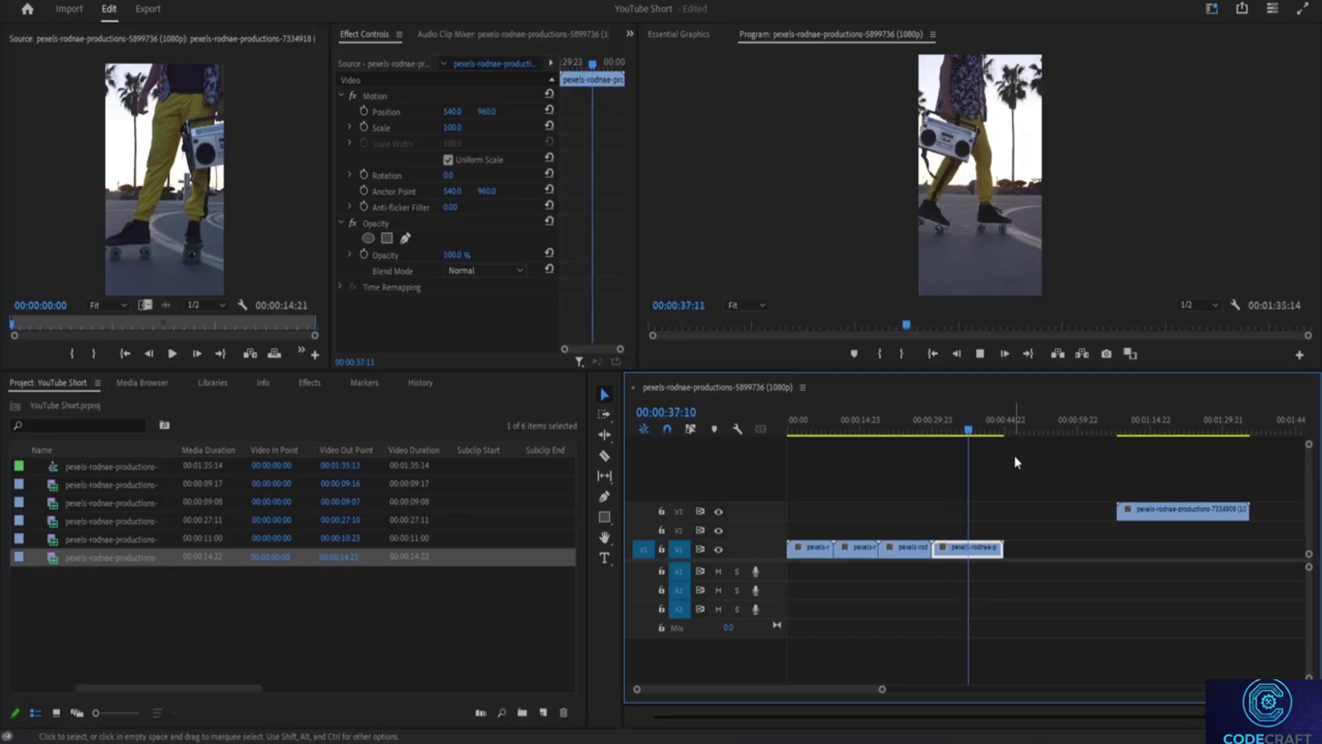
key(space)
Reorder V1 so the 7334918 clip comes directly before the 7334914 clip, and play across their cut.
drag(903, 550, 908, 513)
mouse_move(962, 559)
mouse_down()
mouse_move(910, 555)
mouse_move(983, 551)
mouse_up()
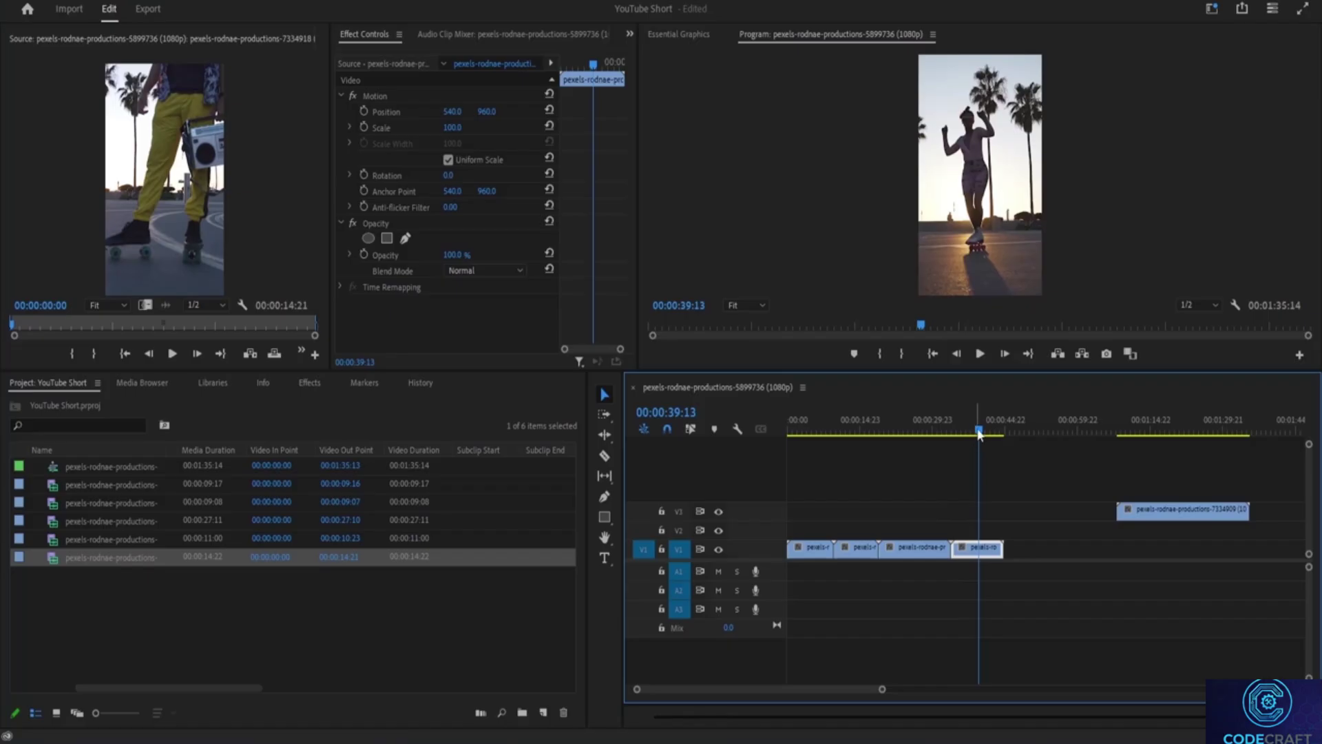
click(937, 432)
drag(937, 442, 935, 441)
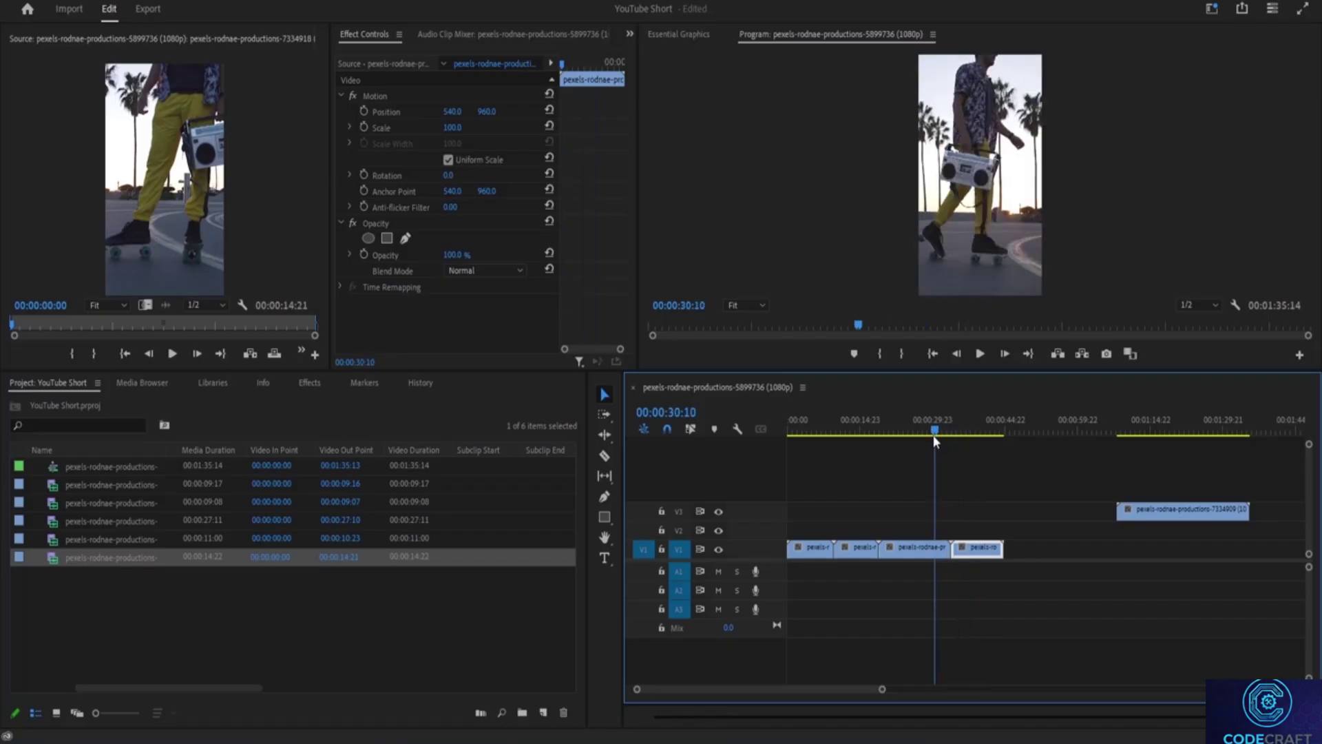
key(space)
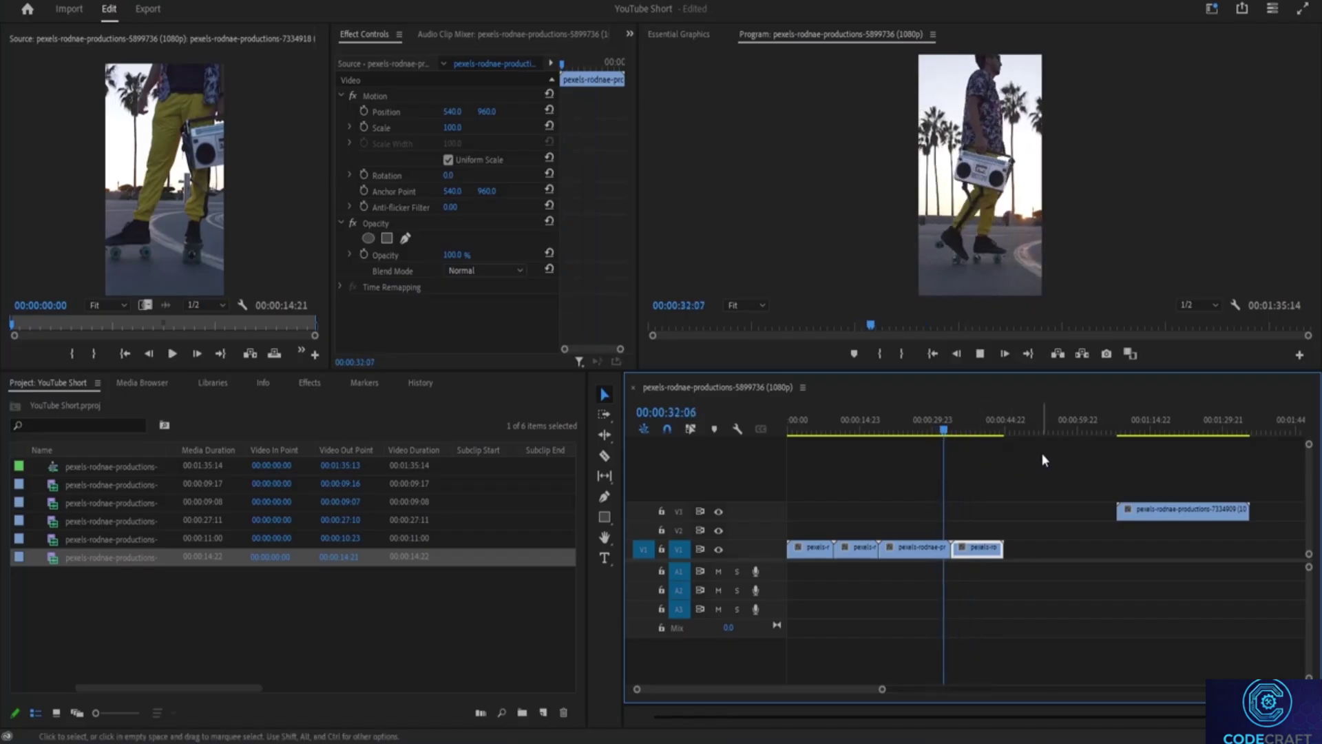
key(space)
Move the 7334909 clip from V3 to the end of the V1 clips and play across its opening cut.
drag(1170, 515, 1048, 555)
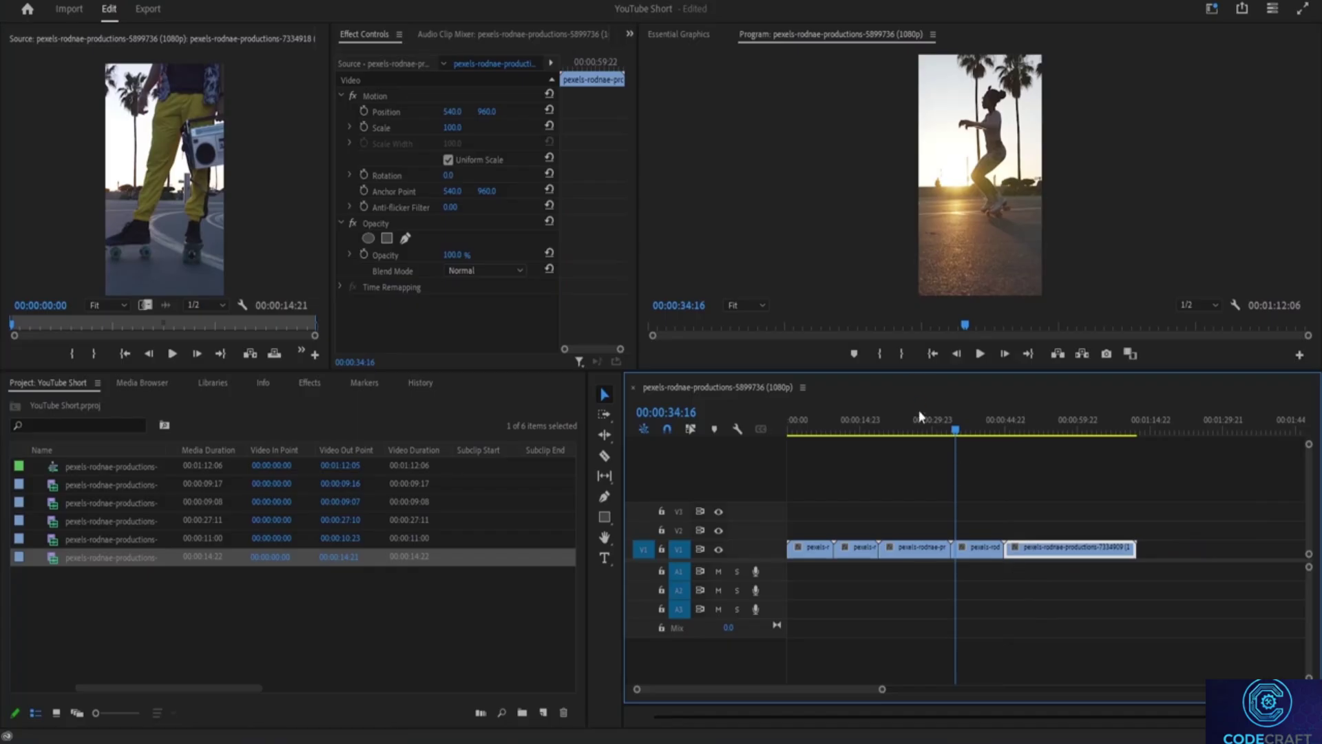
drag(954, 429, 999, 438)
key(space)
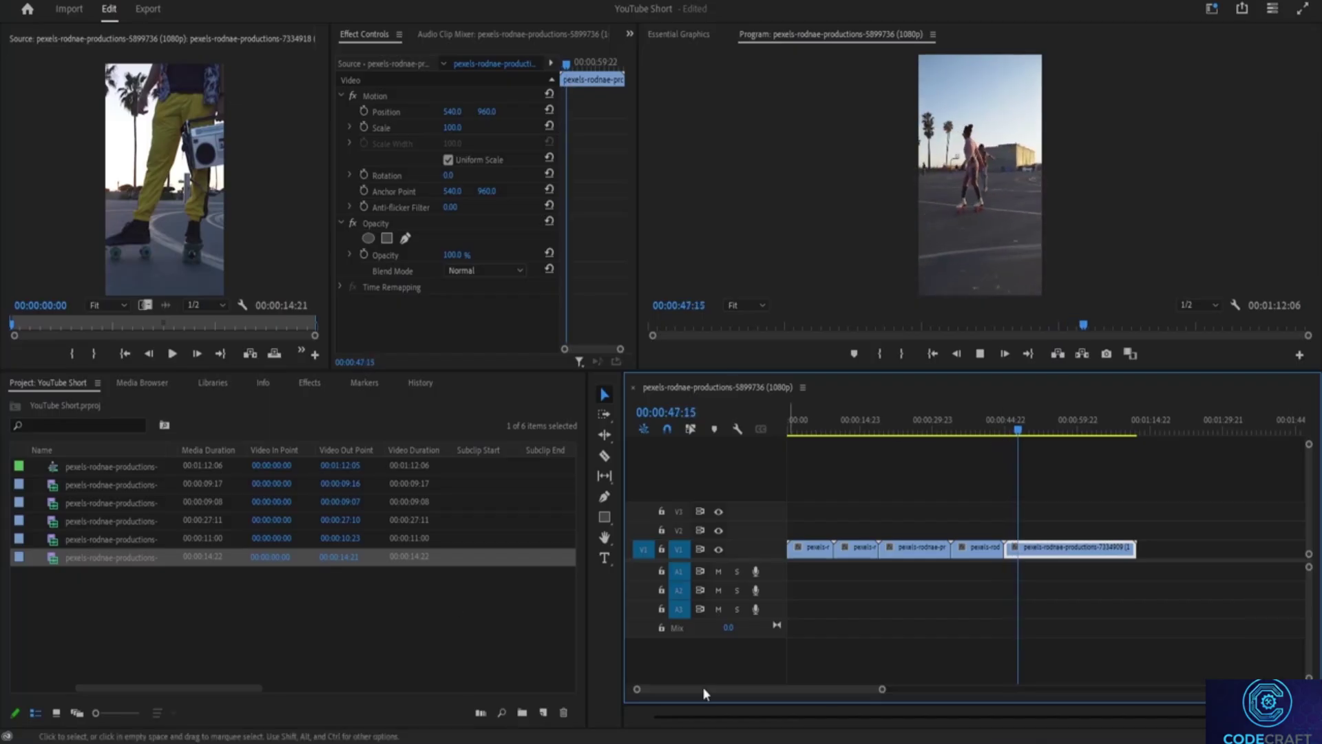
key(space)
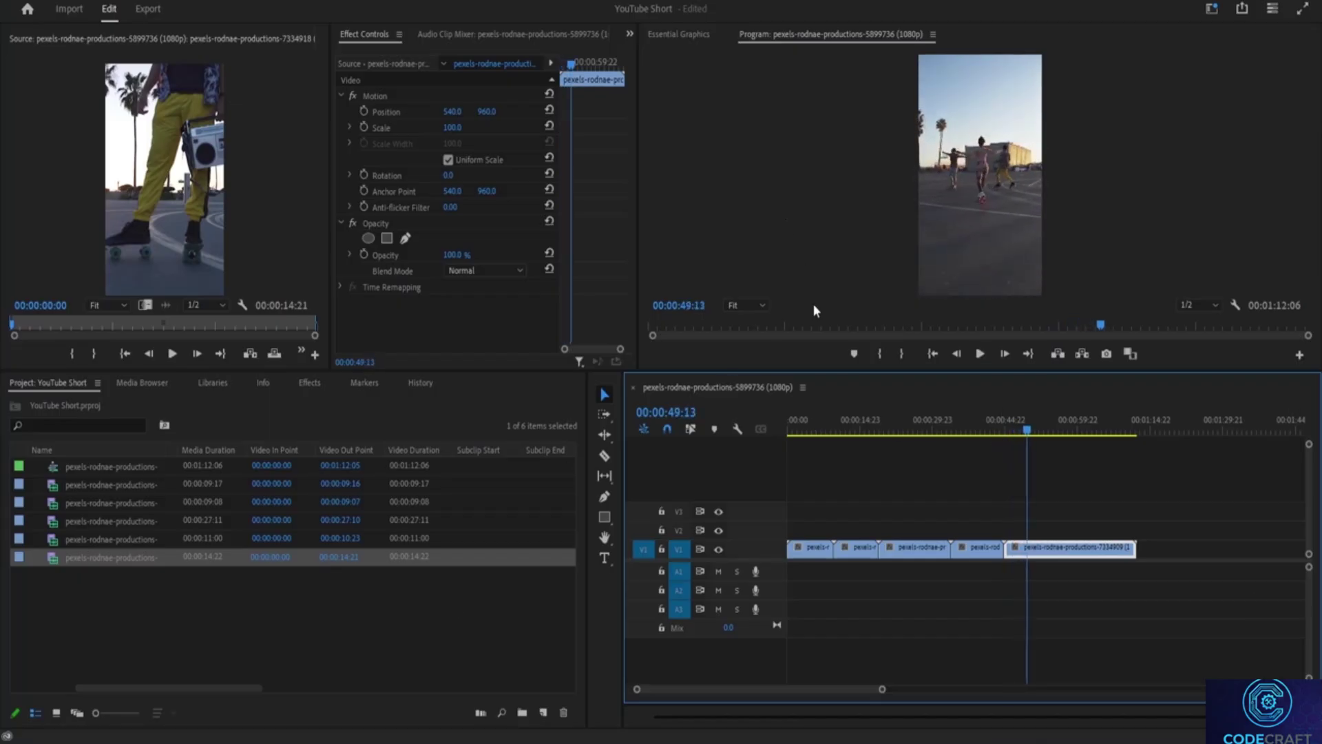
Return the playhead to about 00:00:03:20, show the effects library and collapse its Video Transitions category.
drag(1027, 430, 808, 438)
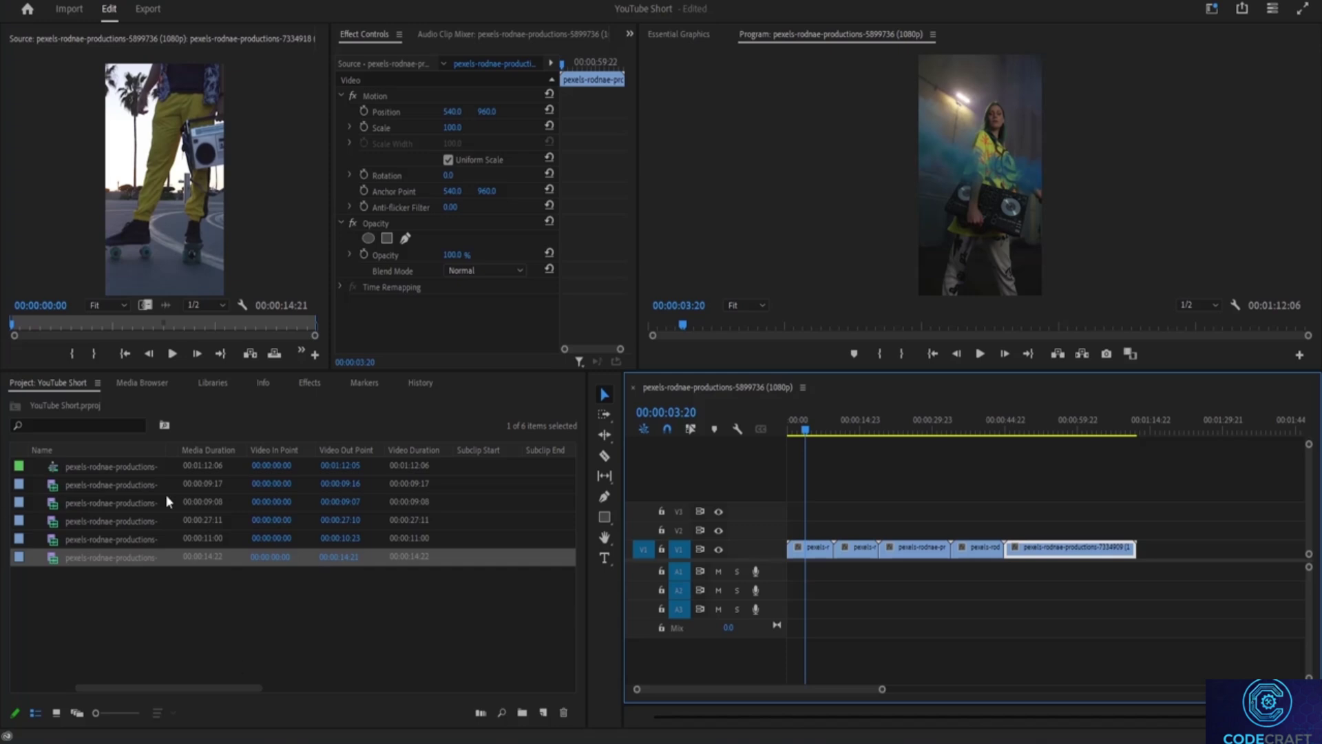
click(309, 383)
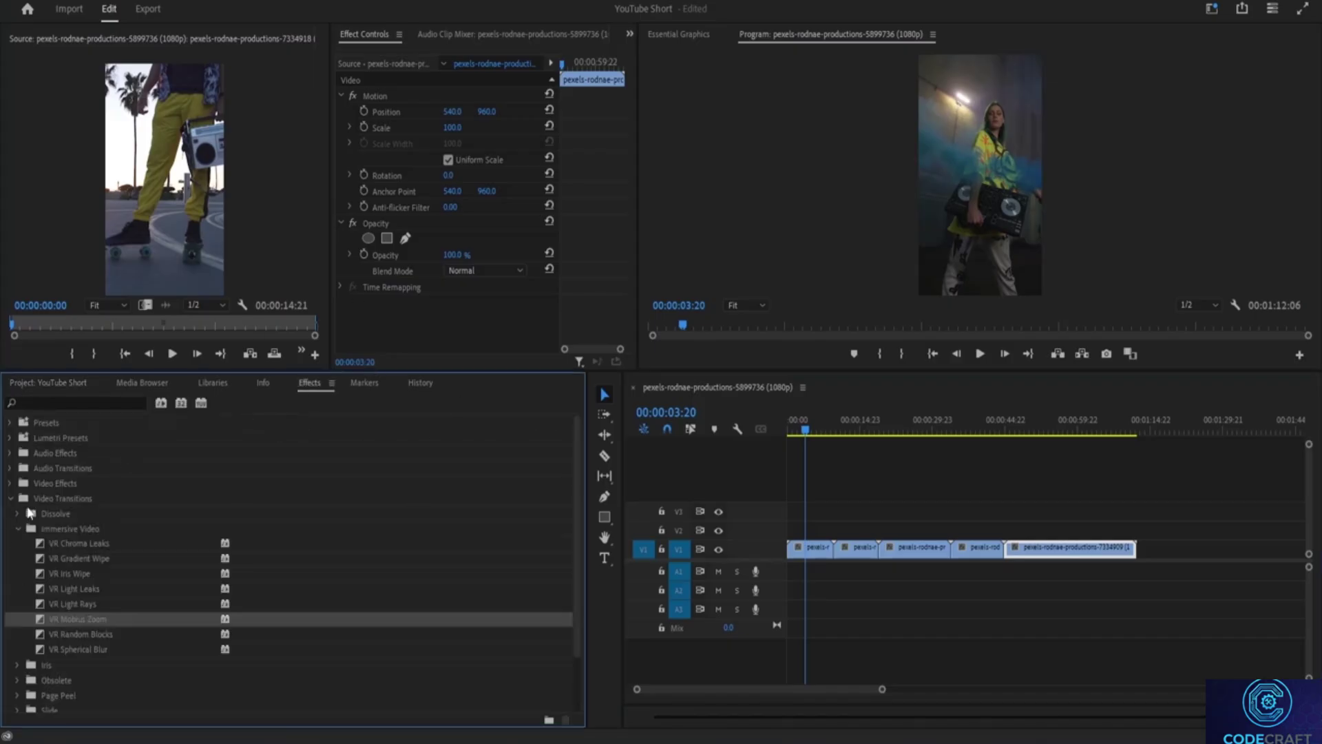
click(10, 499)
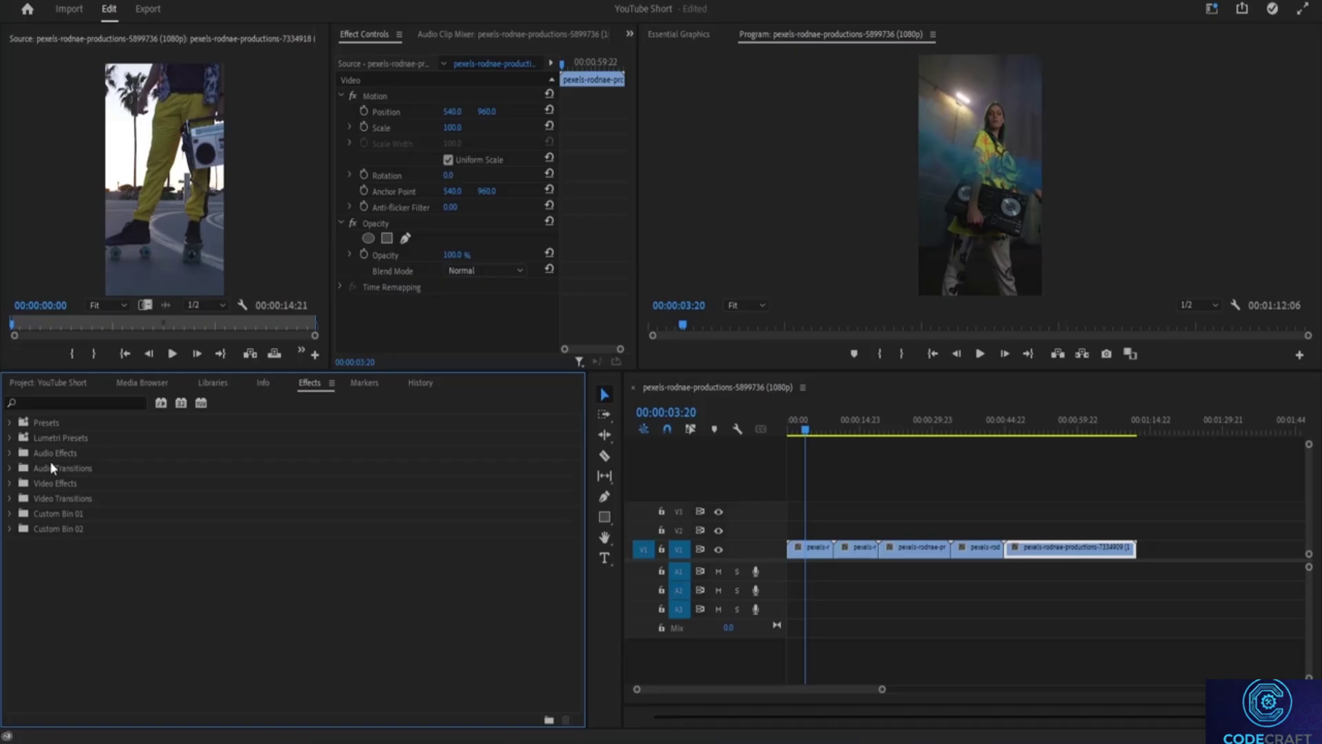
Play the sequence across the first cut and review the end of the second clip.
key(space)
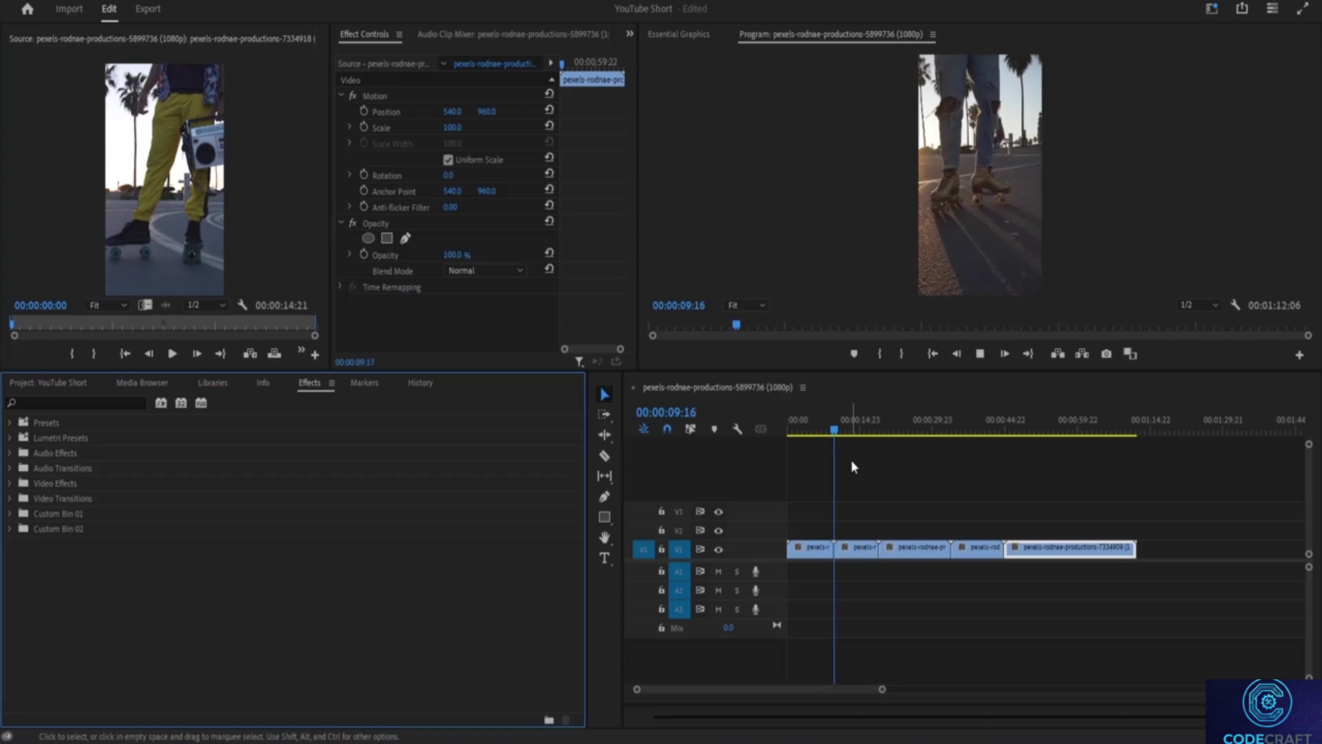
key(space)
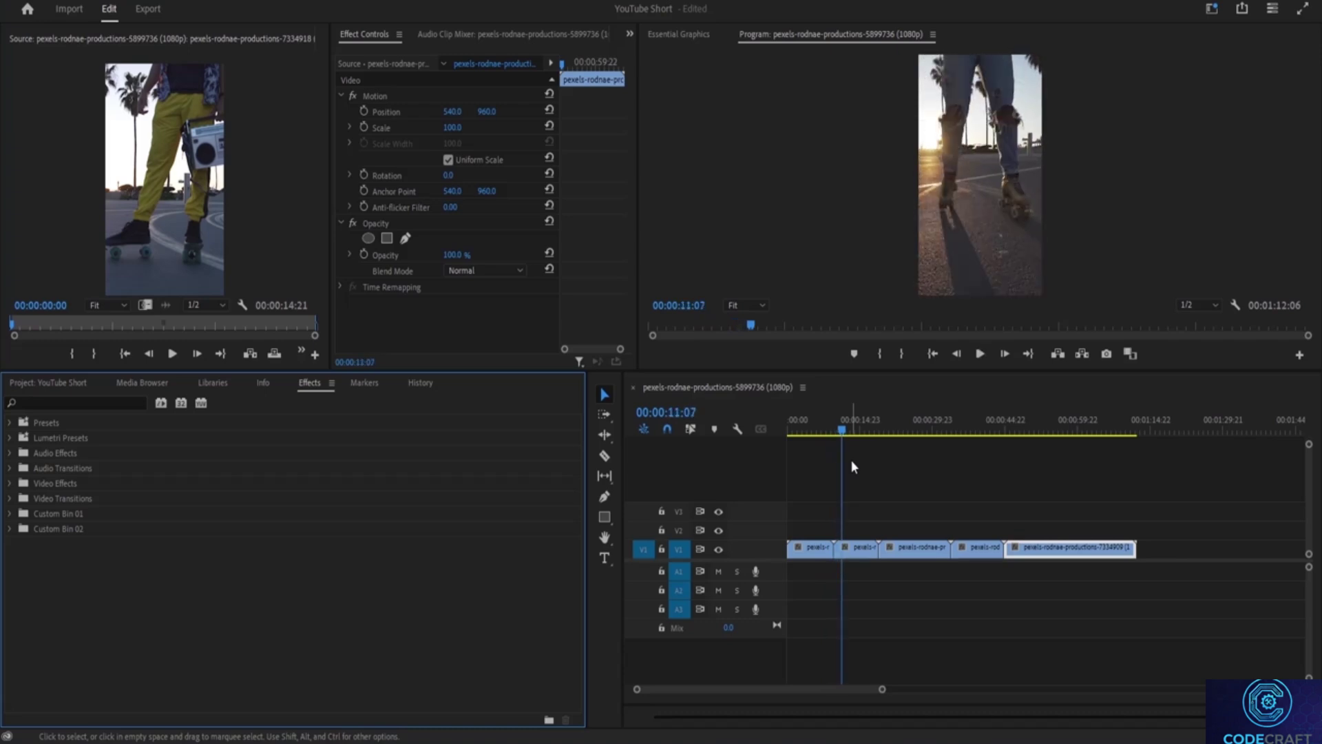
drag(842, 431, 875, 440)
key(space)
key(space)
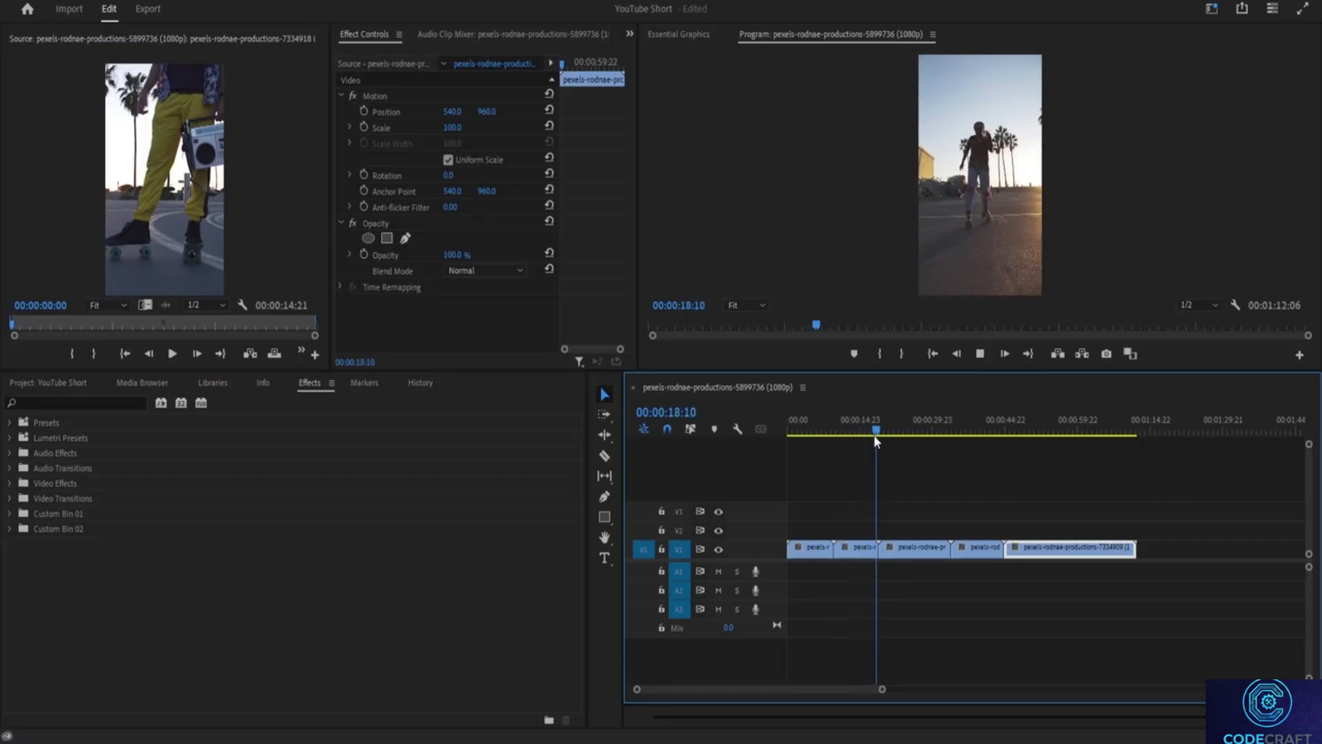
Play the sequence across the cut between the second and third V1 clips.
drag(883, 435, 871, 434)
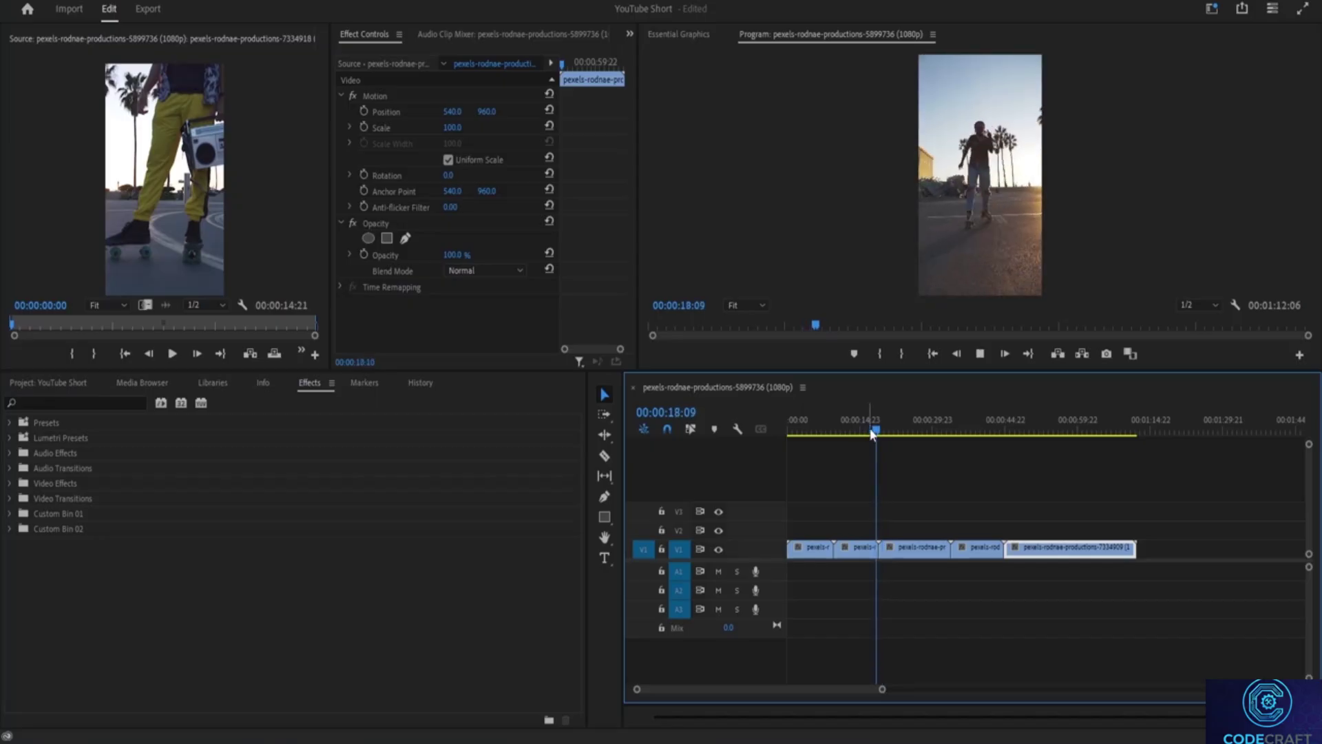
key(space)
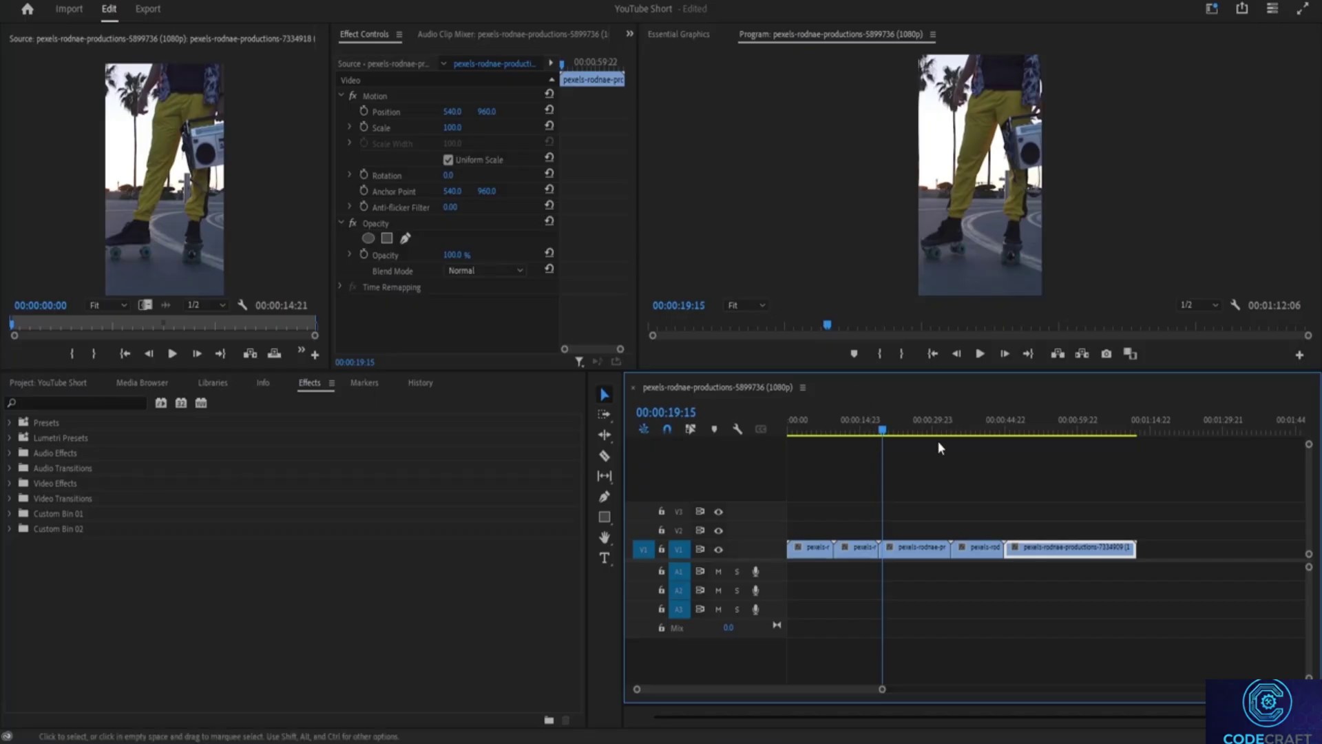
click(888, 429)
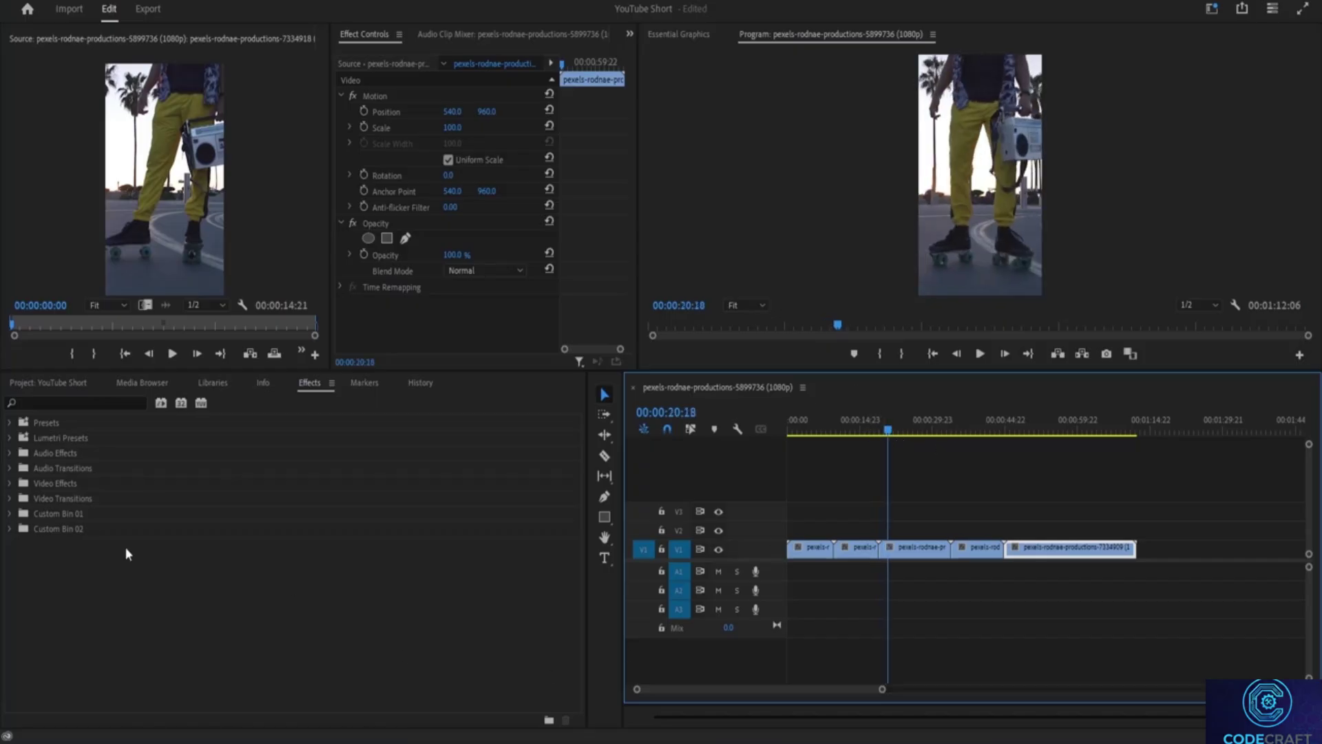
Expand the Dissolve group of the video transitions and collapse the Immersive Video group.
click(9, 499)
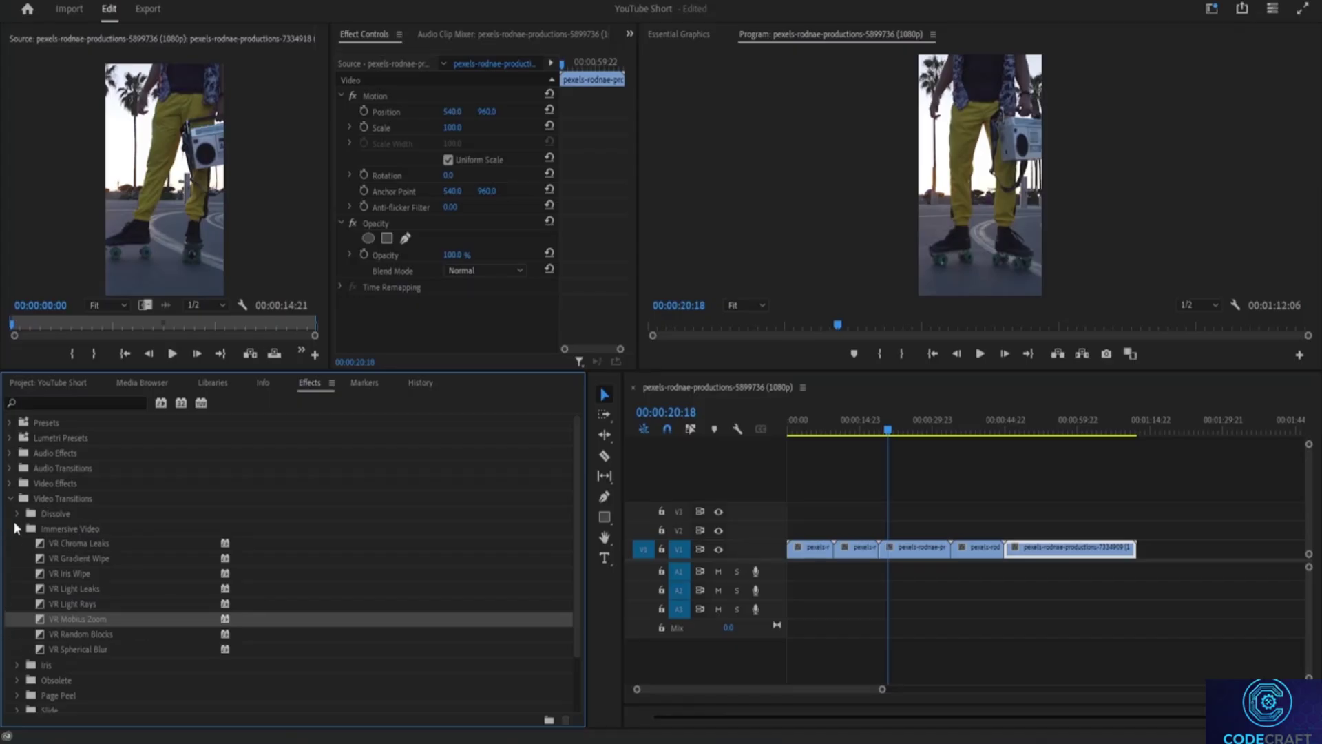
click(18, 529)
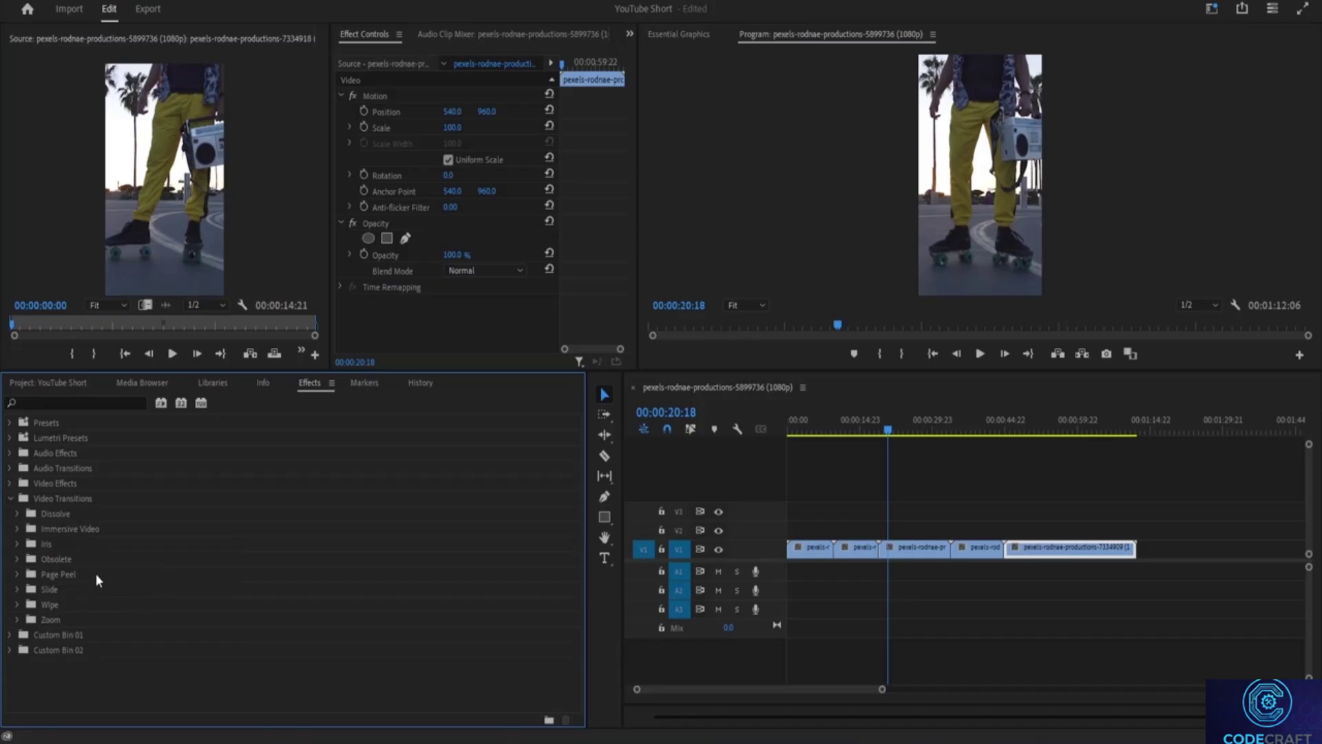
click(18, 514)
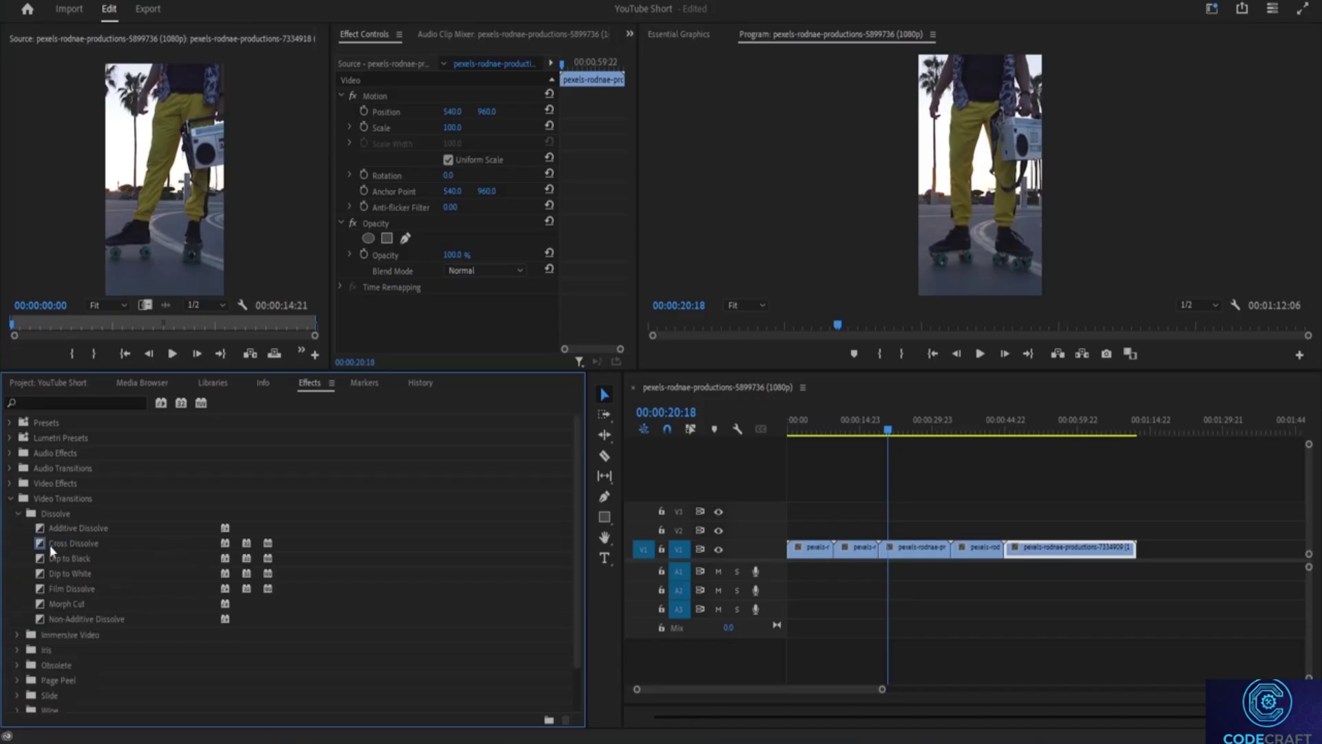
Apply Cross Dissolve to the cut between the second and third V1 clips and play across it.
drag(41, 549, 879, 558)
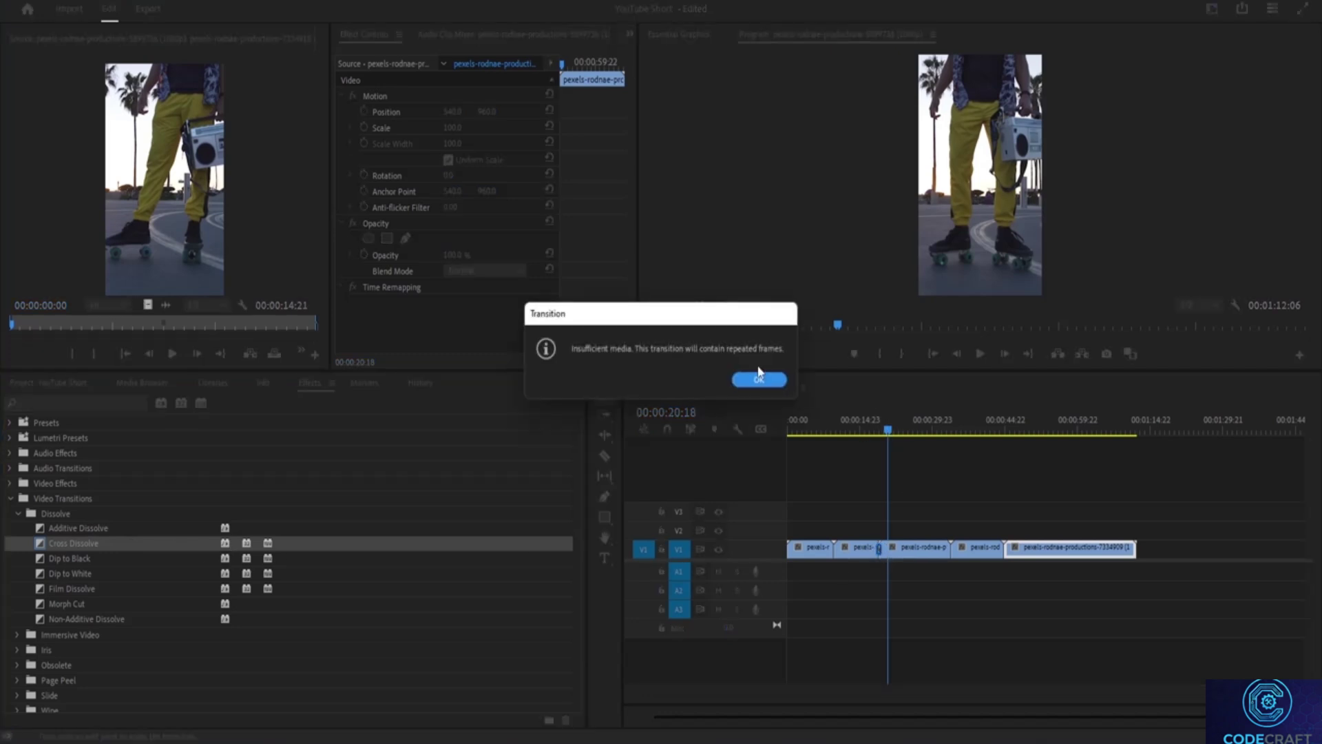
click(767, 383)
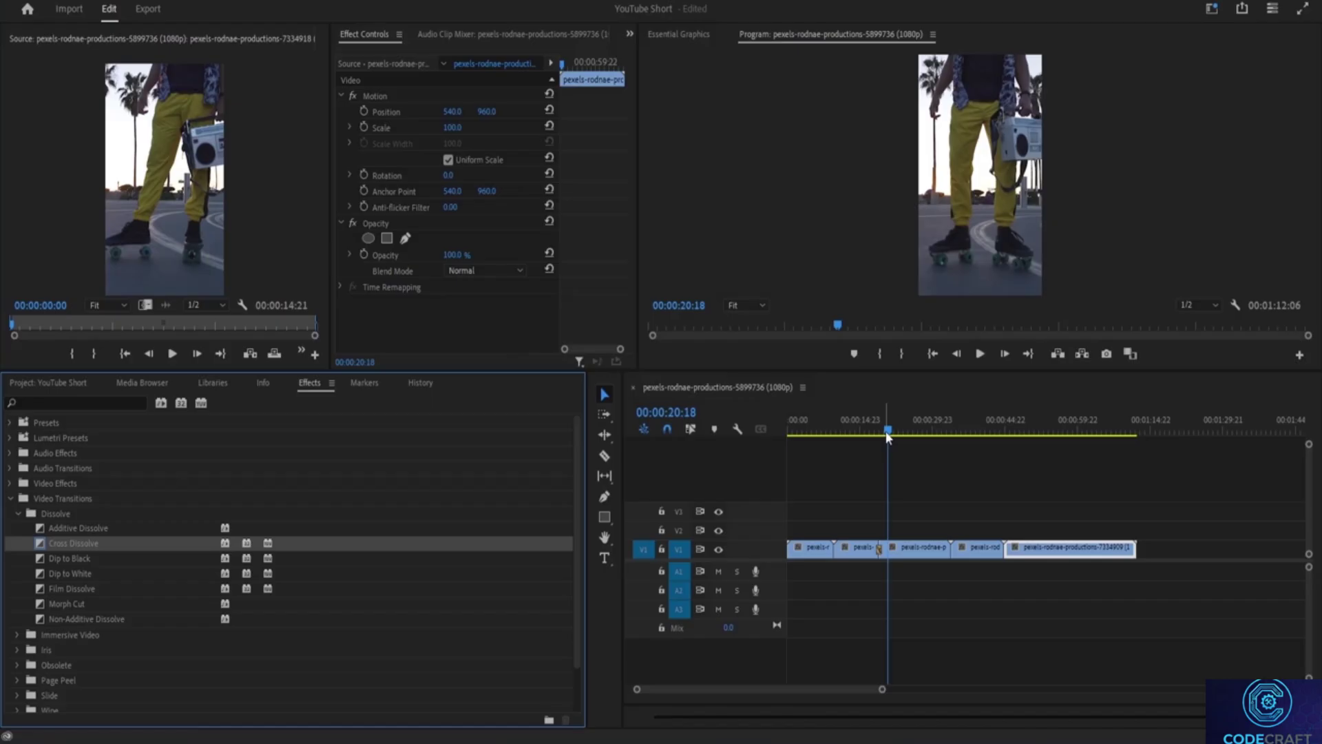
click(875, 434)
drag(876, 438, 871, 434)
key(space)
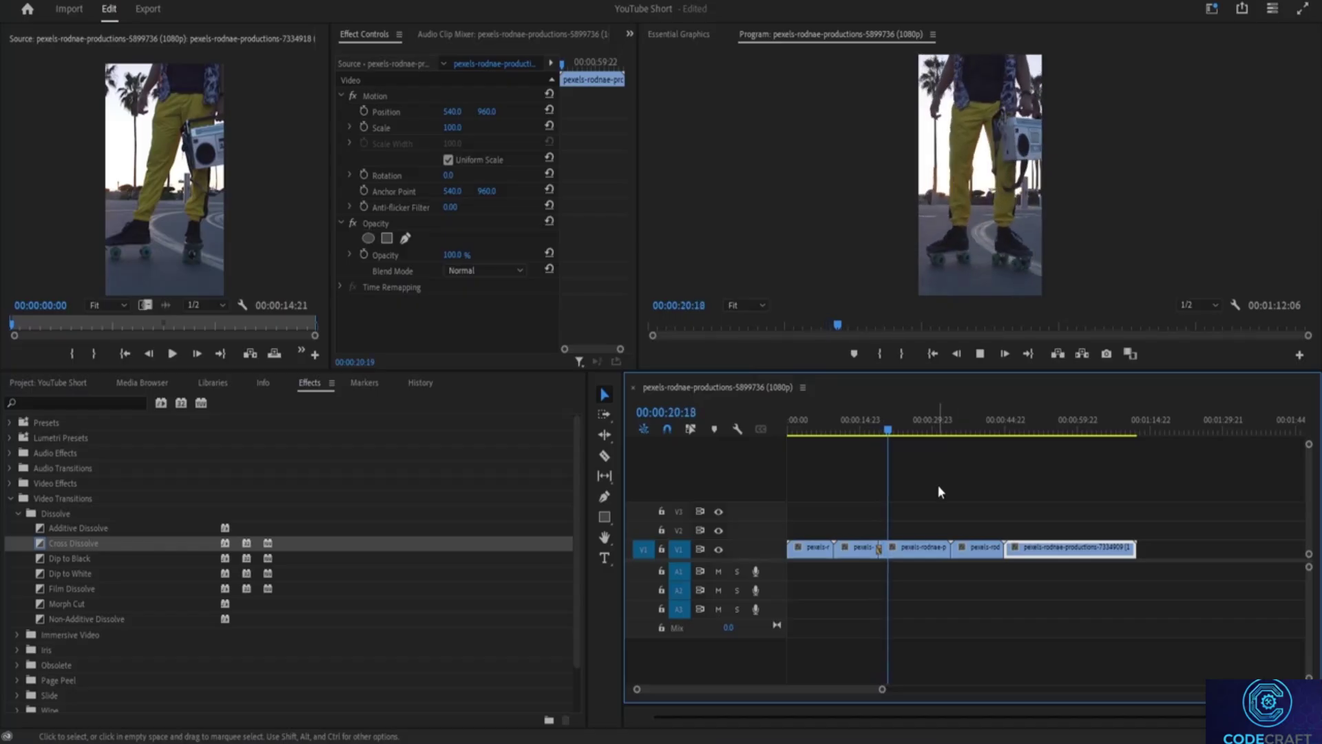
key(space)
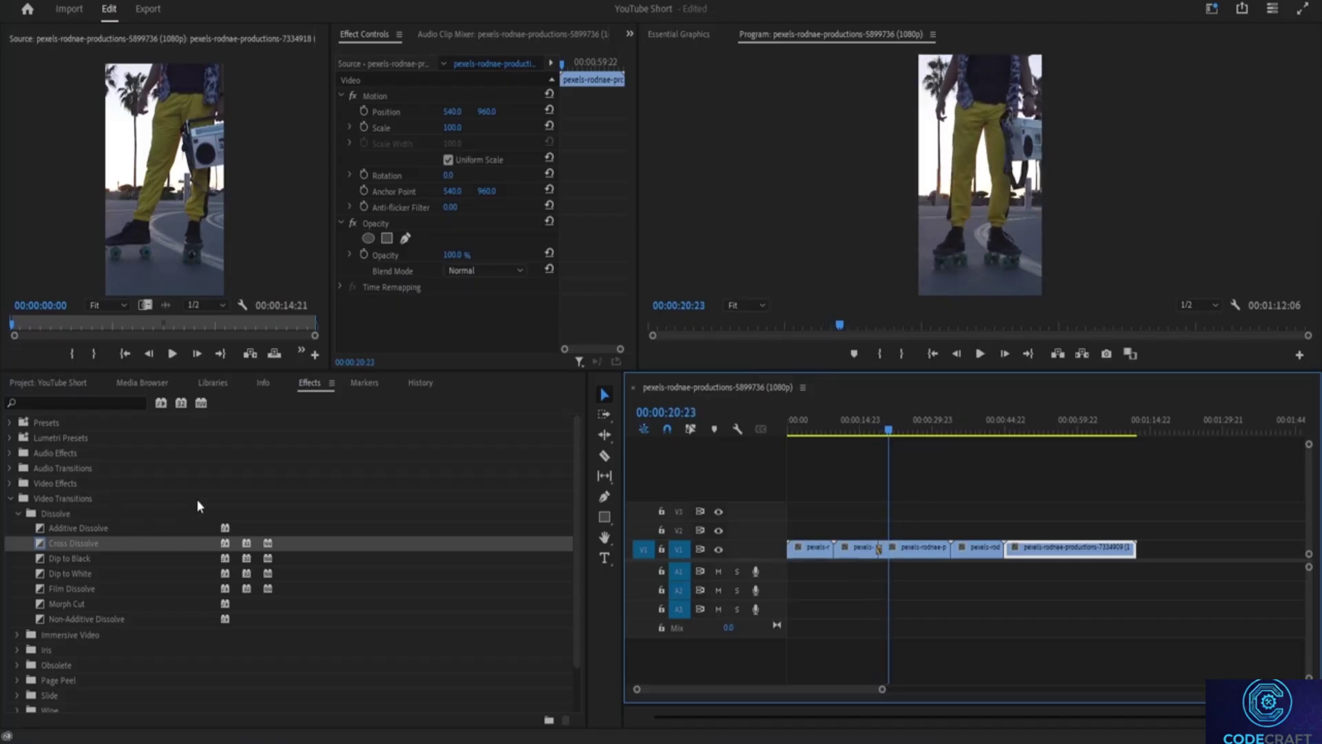
Replace the Cross Dissolve between the second and third V1 clips with Dip to Black and preview it.
right_click(879, 549)
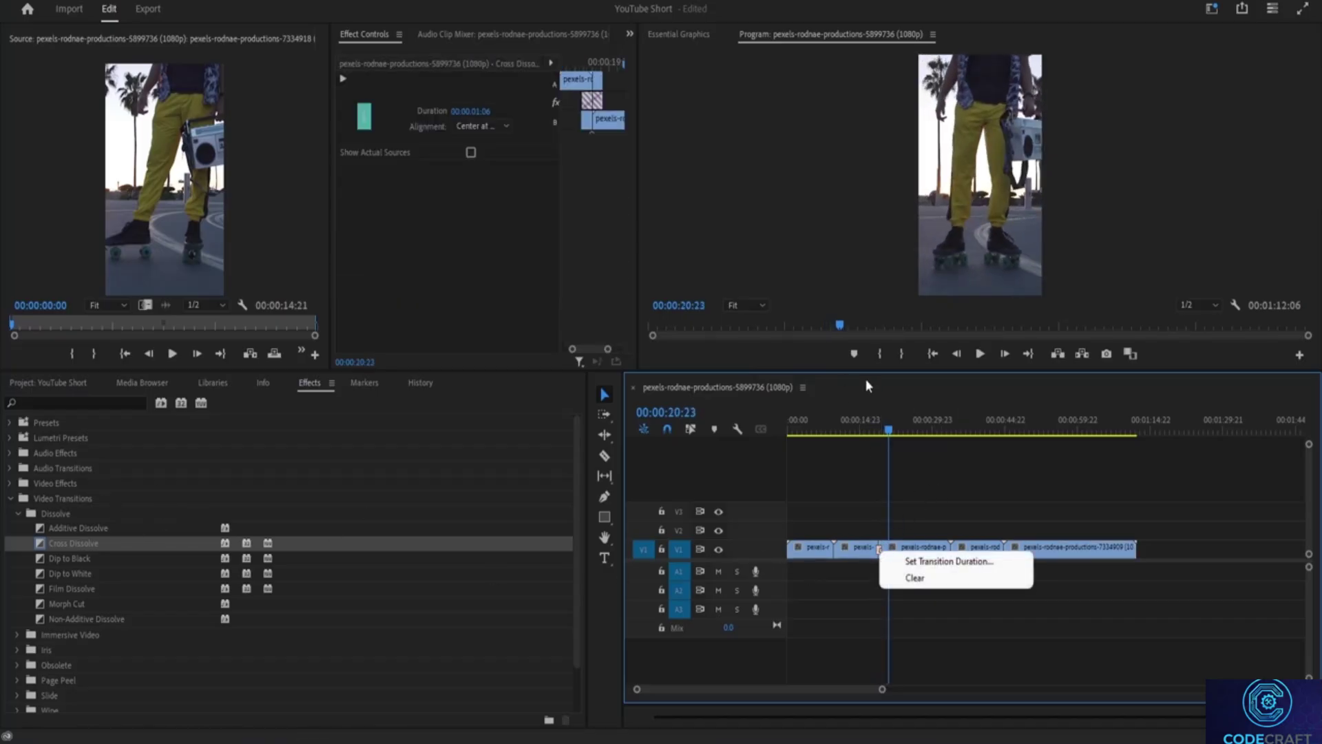
click(916, 577)
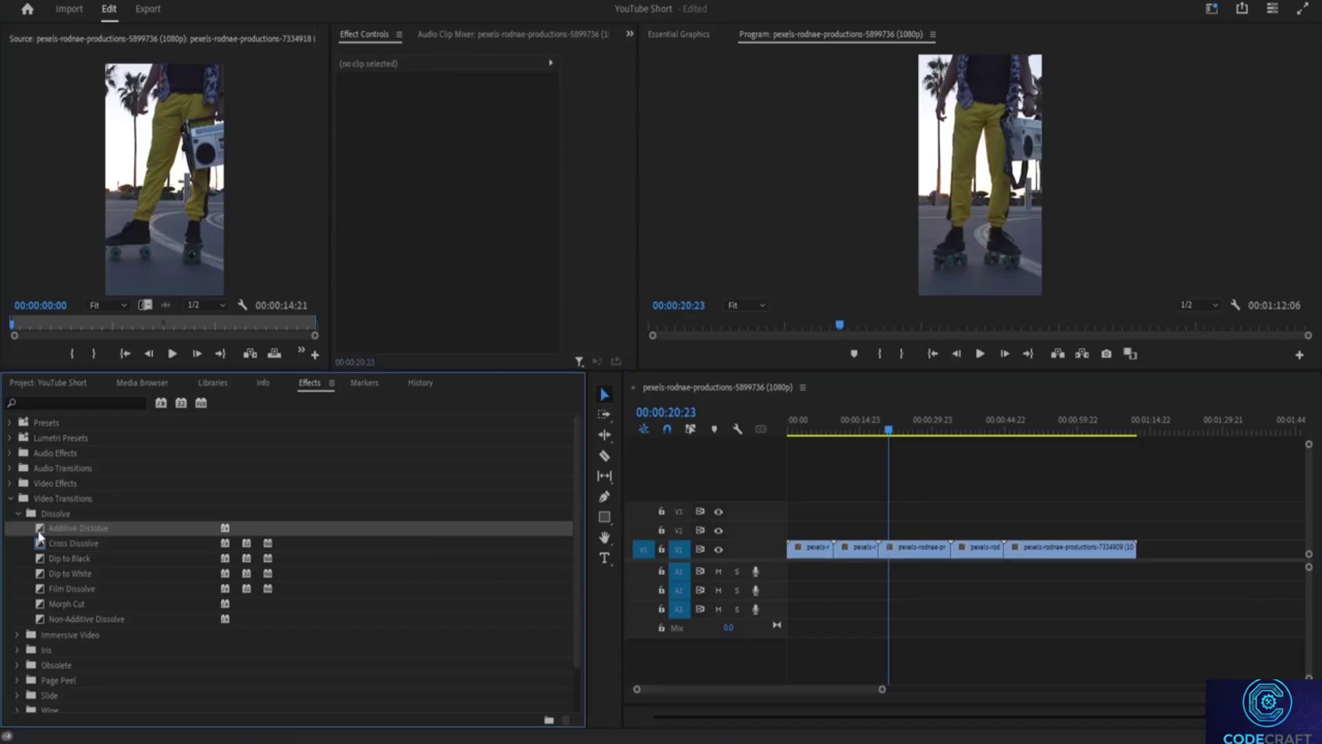
drag(69, 558, 887, 553)
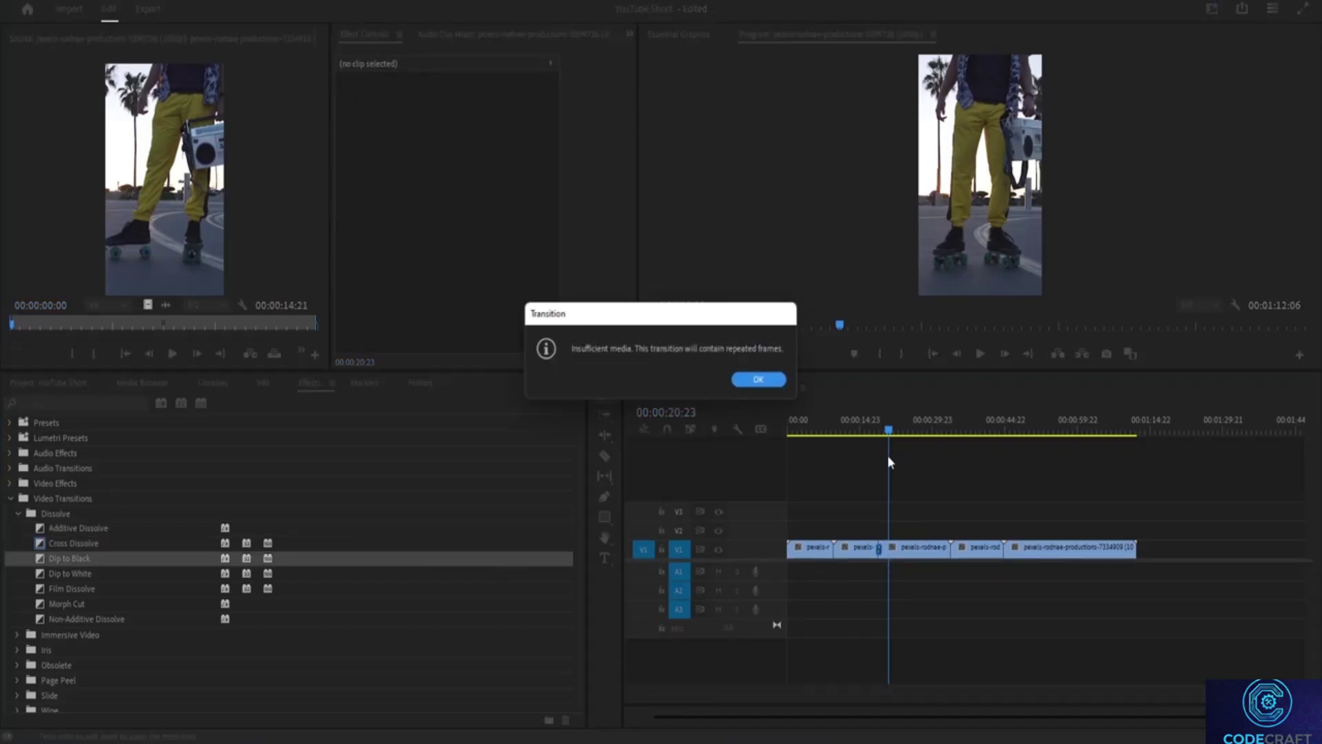
click(758, 378)
drag(888, 432, 877, 435)
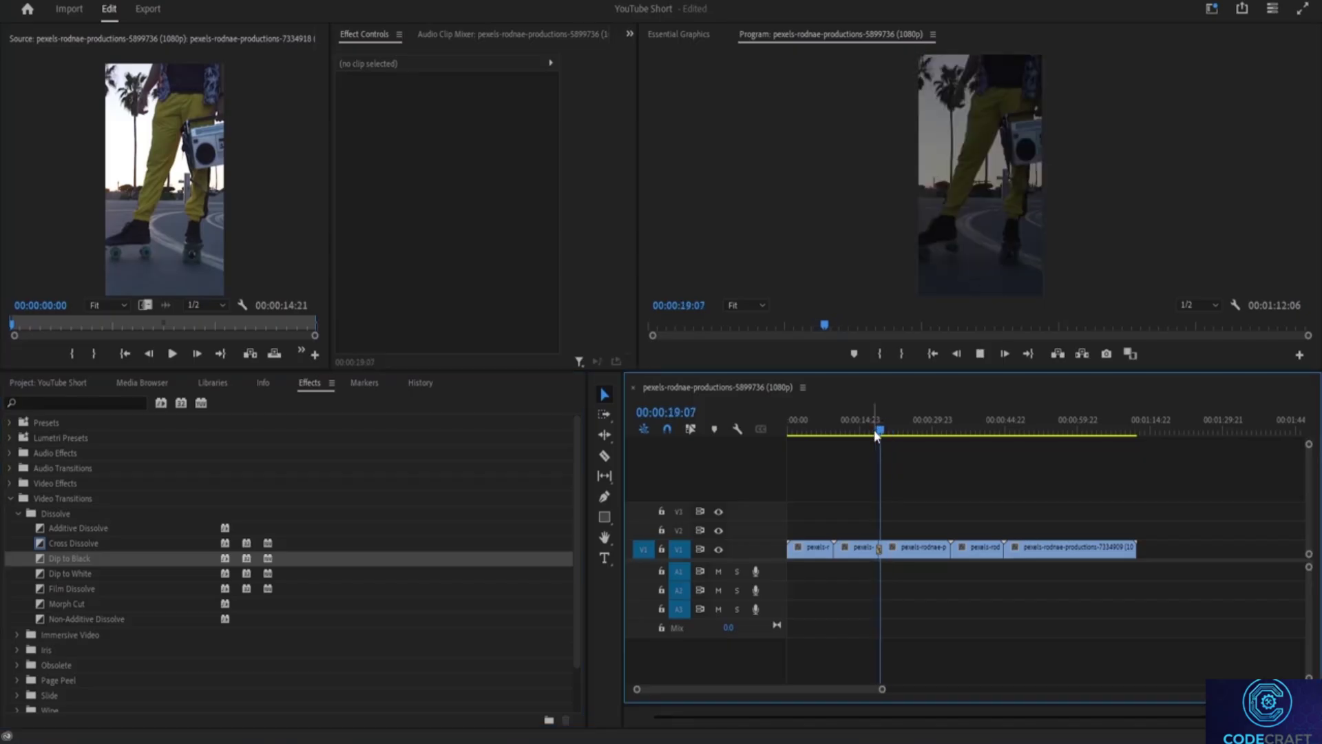
key(space)
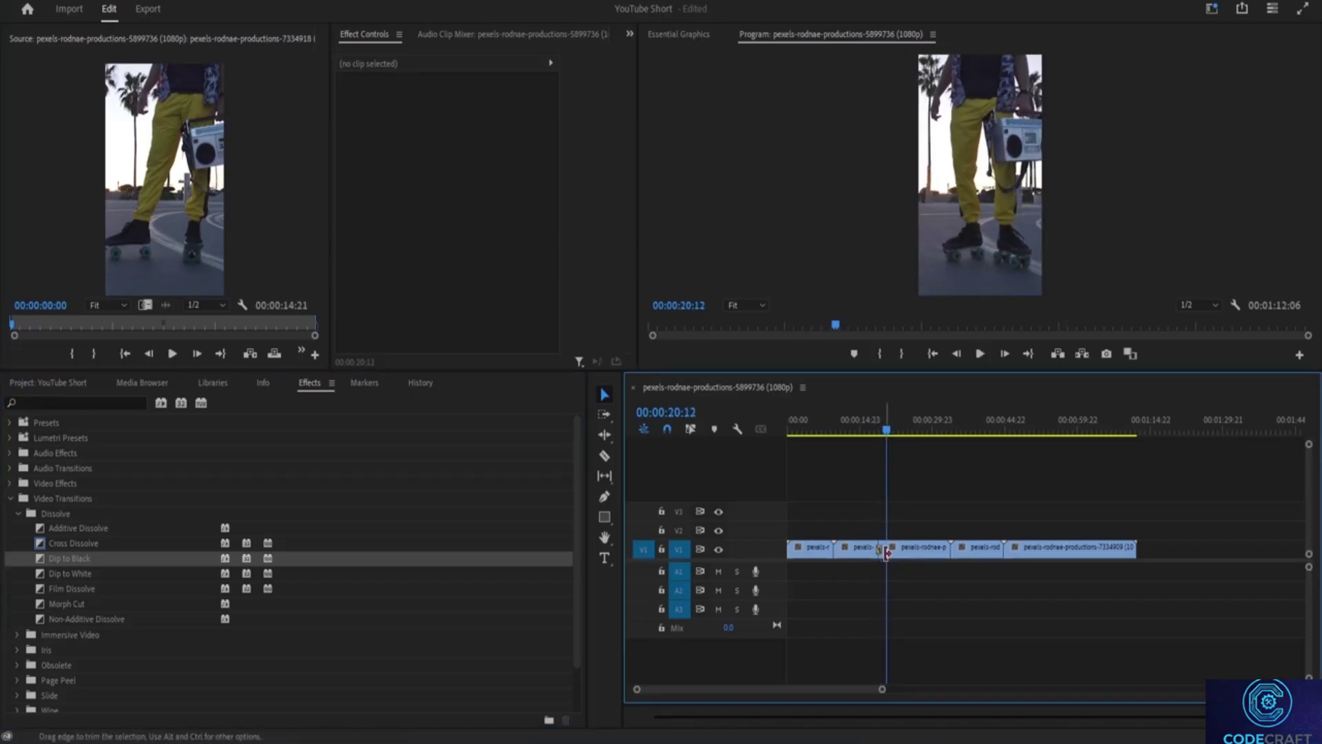
Clear the Dip to Black between the second and third V1 clips and apply Film Dissolve there instead.
right_click(880, 550)
click(913, 577)
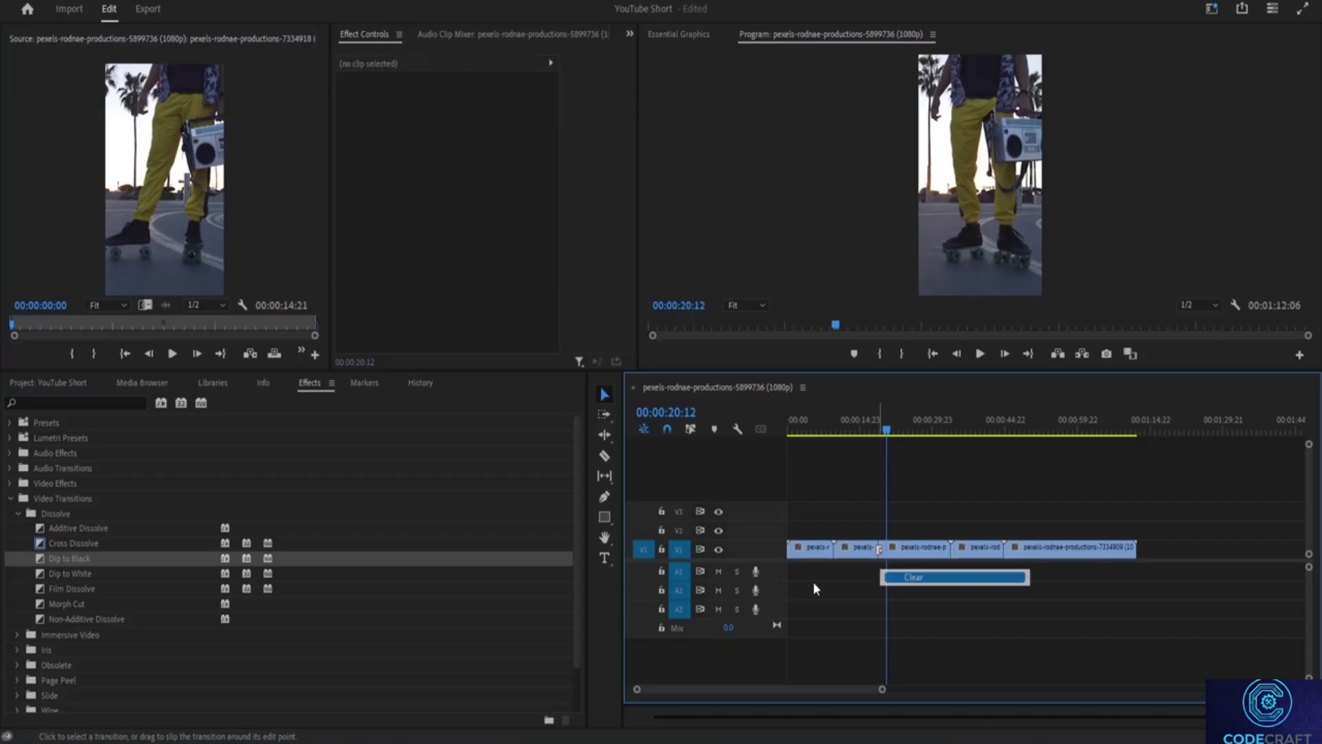
click(42, 575)
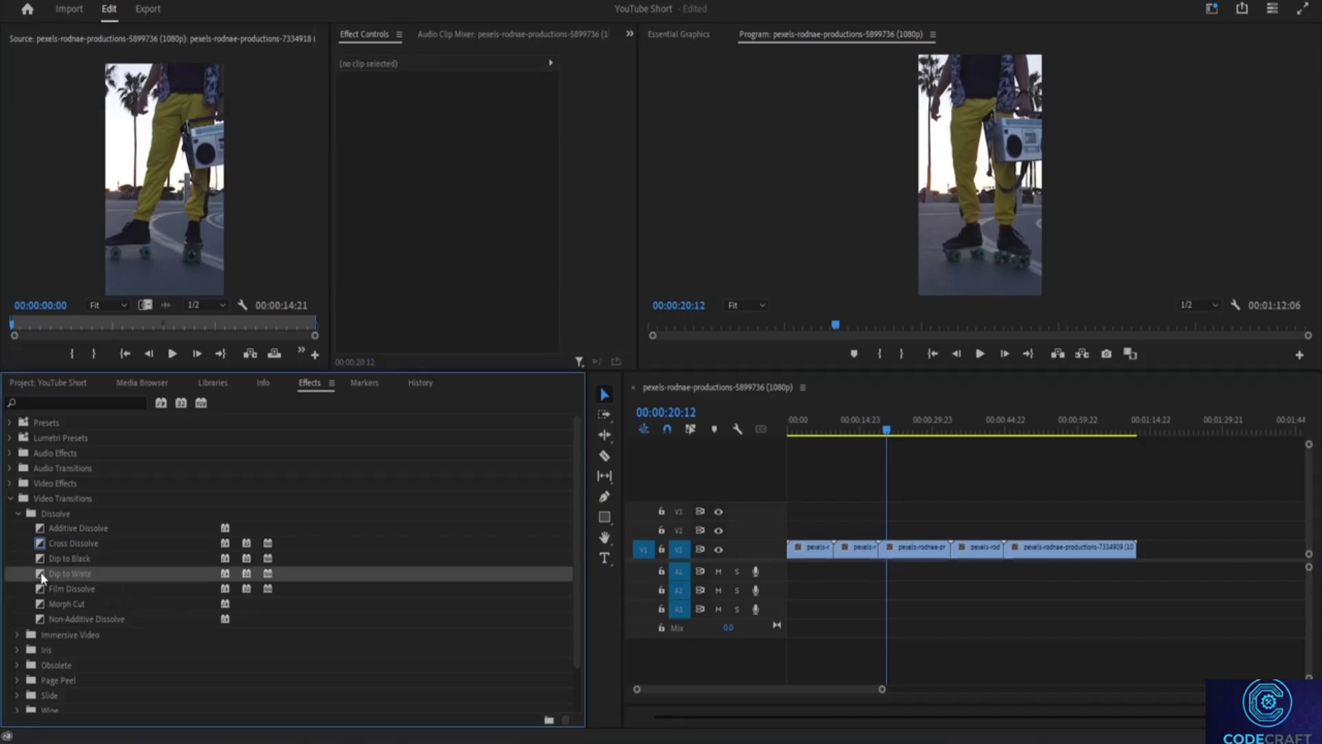
drag(39, 593, 879, 549)
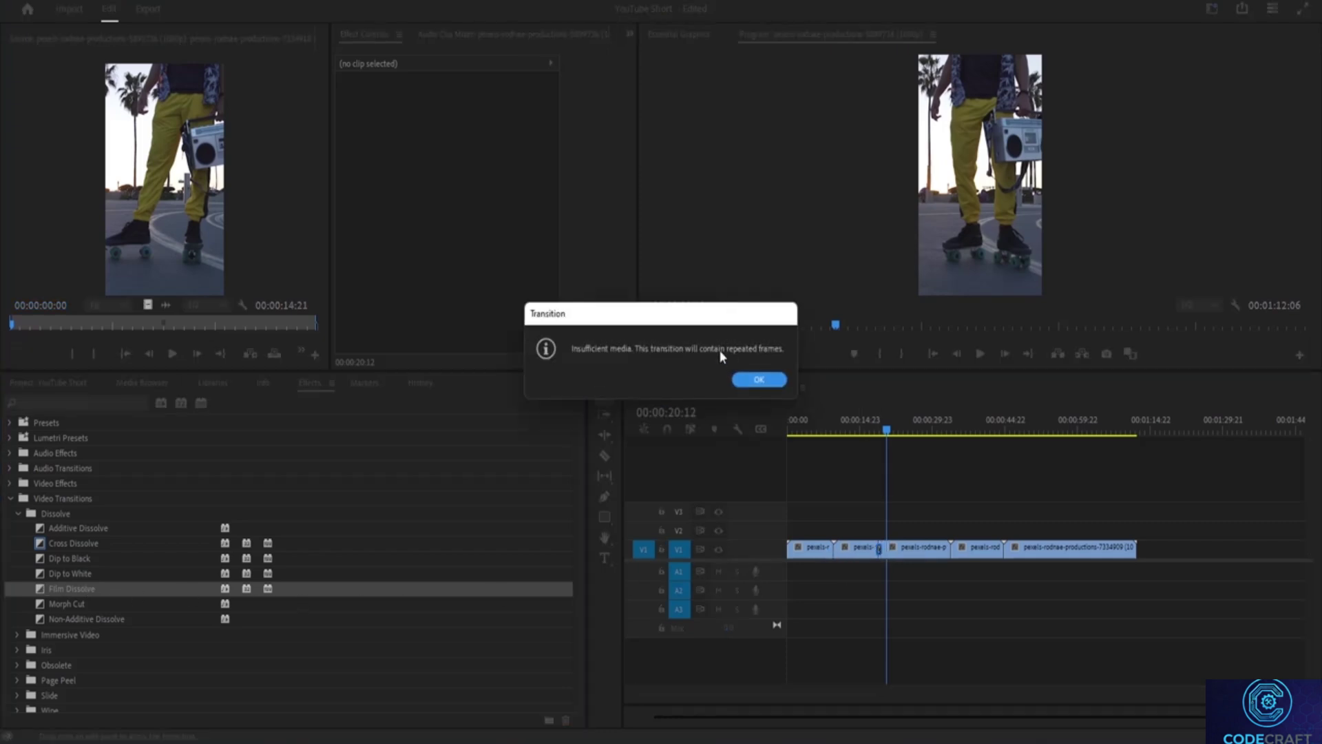
click(756, 377)
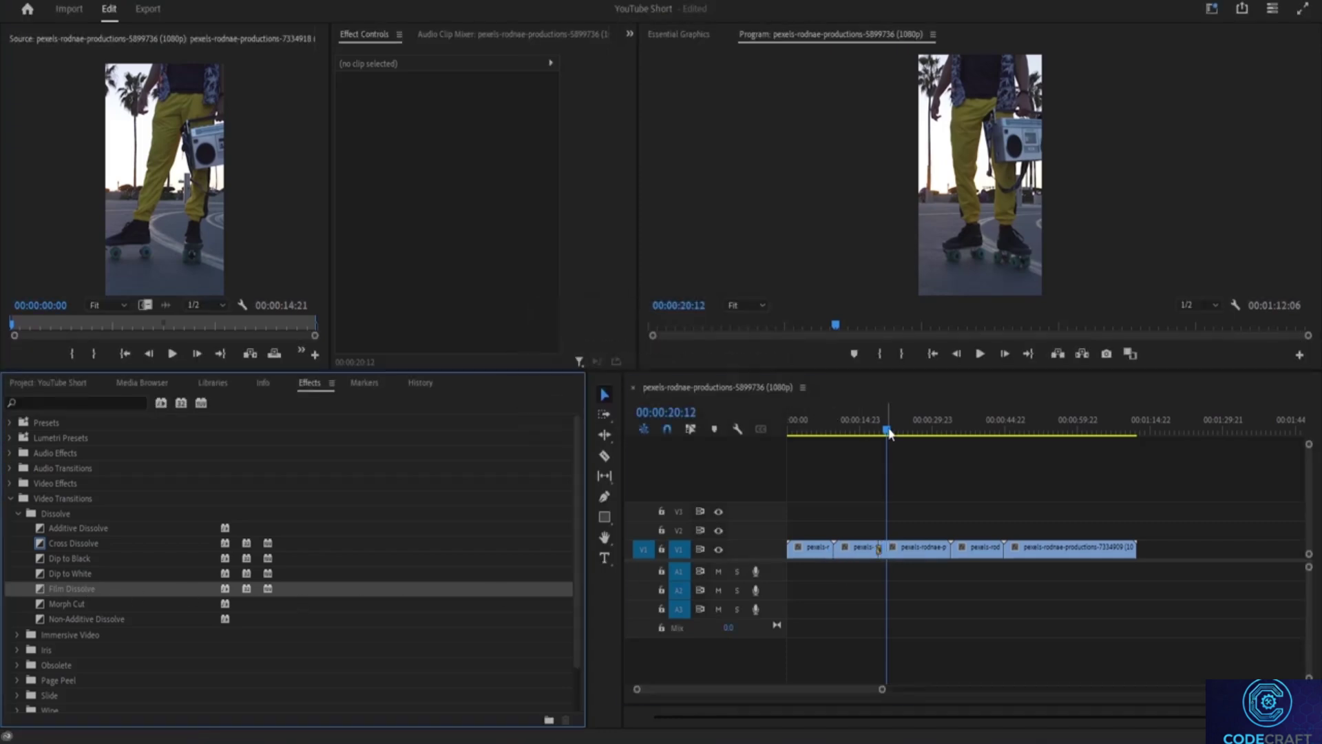
Play twice across the second-to-third clip cut to review its Film Dissolve.
drag(889, 433, 870, 434)
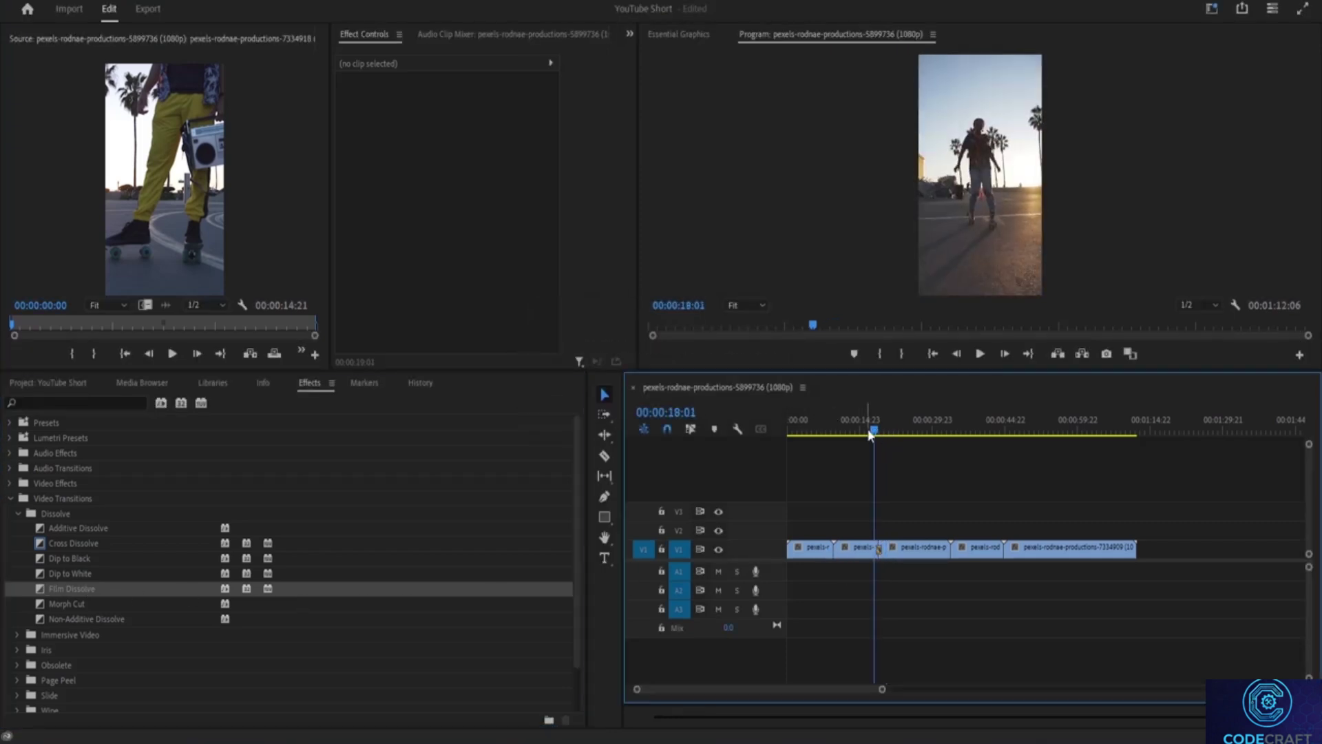
key(space)
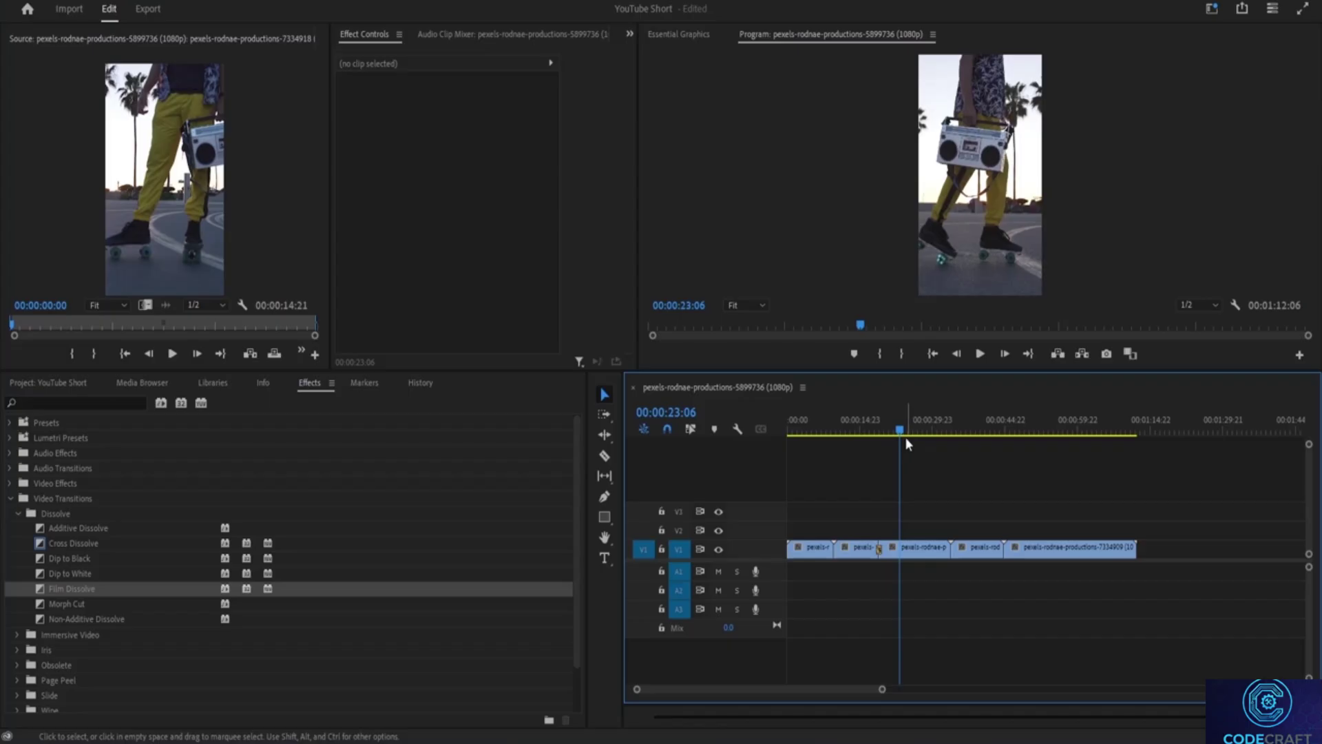
drag(900, 431, 879, 441)
key(space)
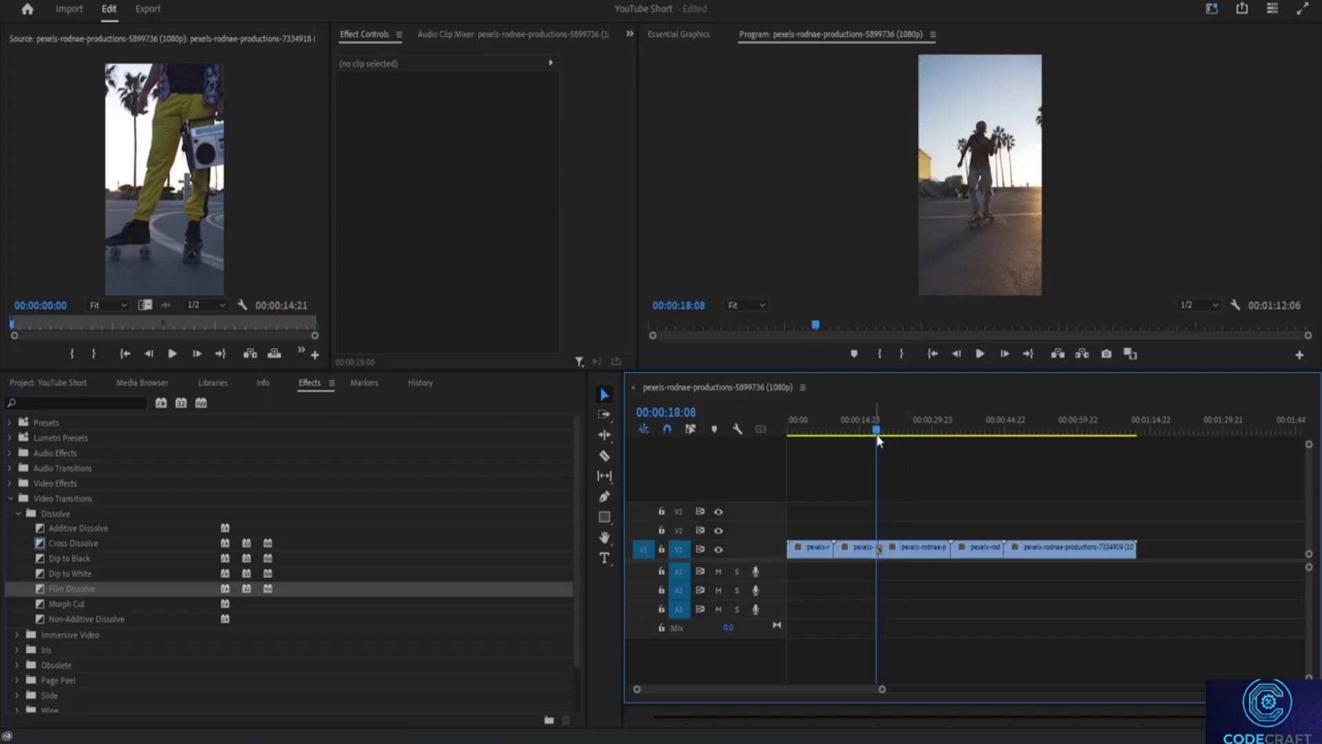
key(space)
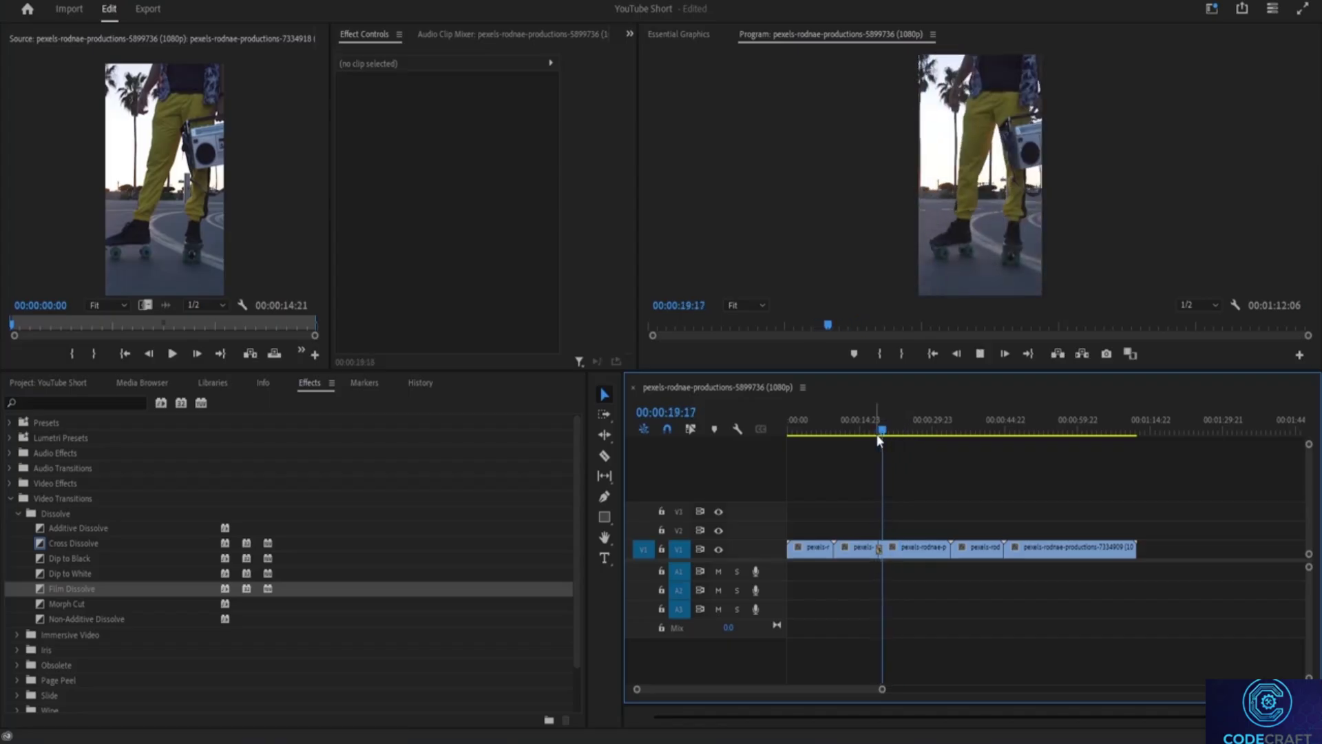
Apply Film Dissolve to the cut between the third and fourth V1 clips and play across it.
click(890, 441)
drag(890, 440, 942, 448)
drag(40, 596, 874, 577)
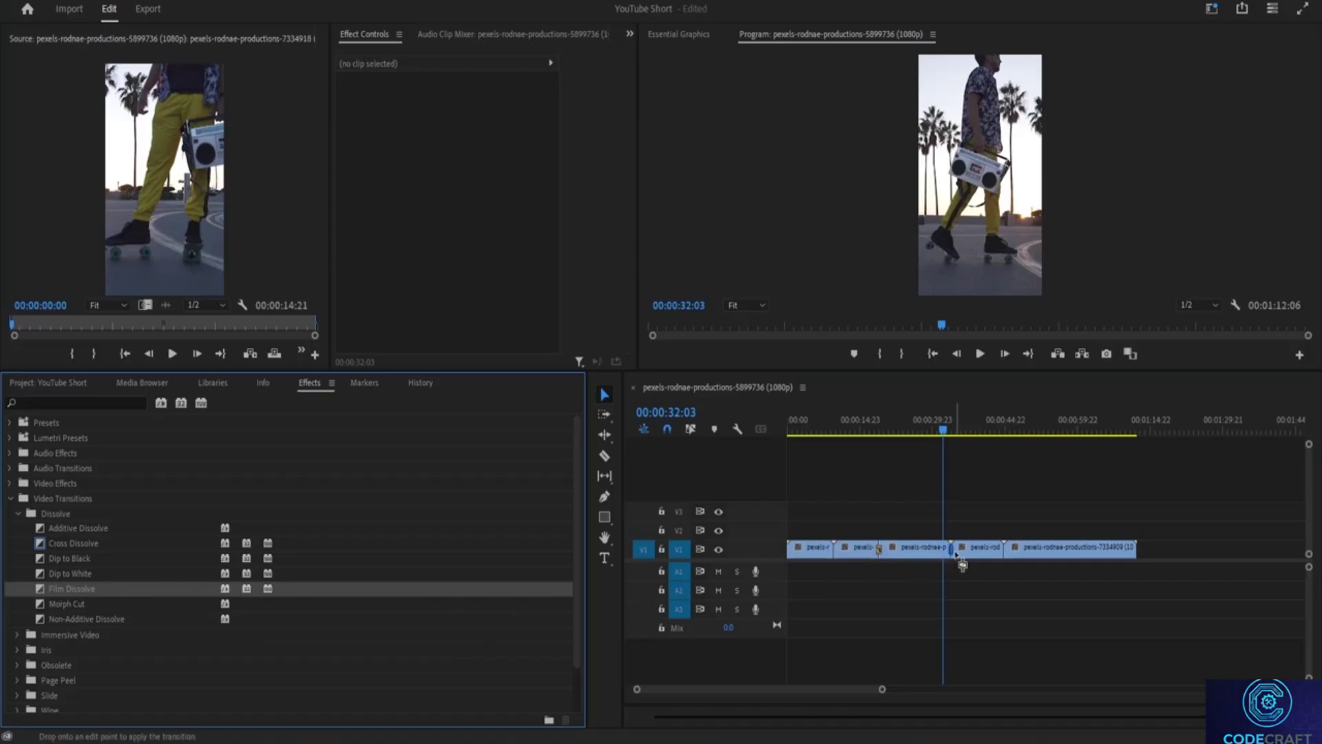
drag(962, 564, 954, 554)
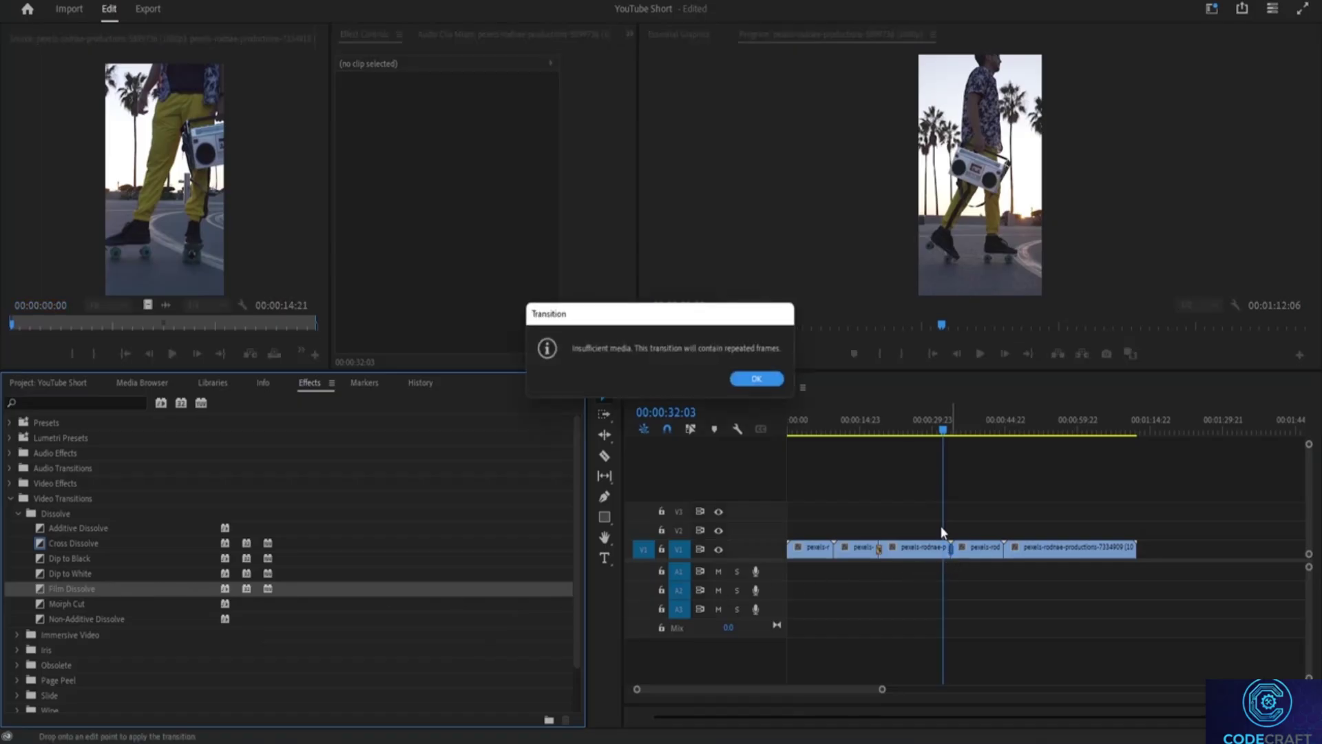
click(777, 384)
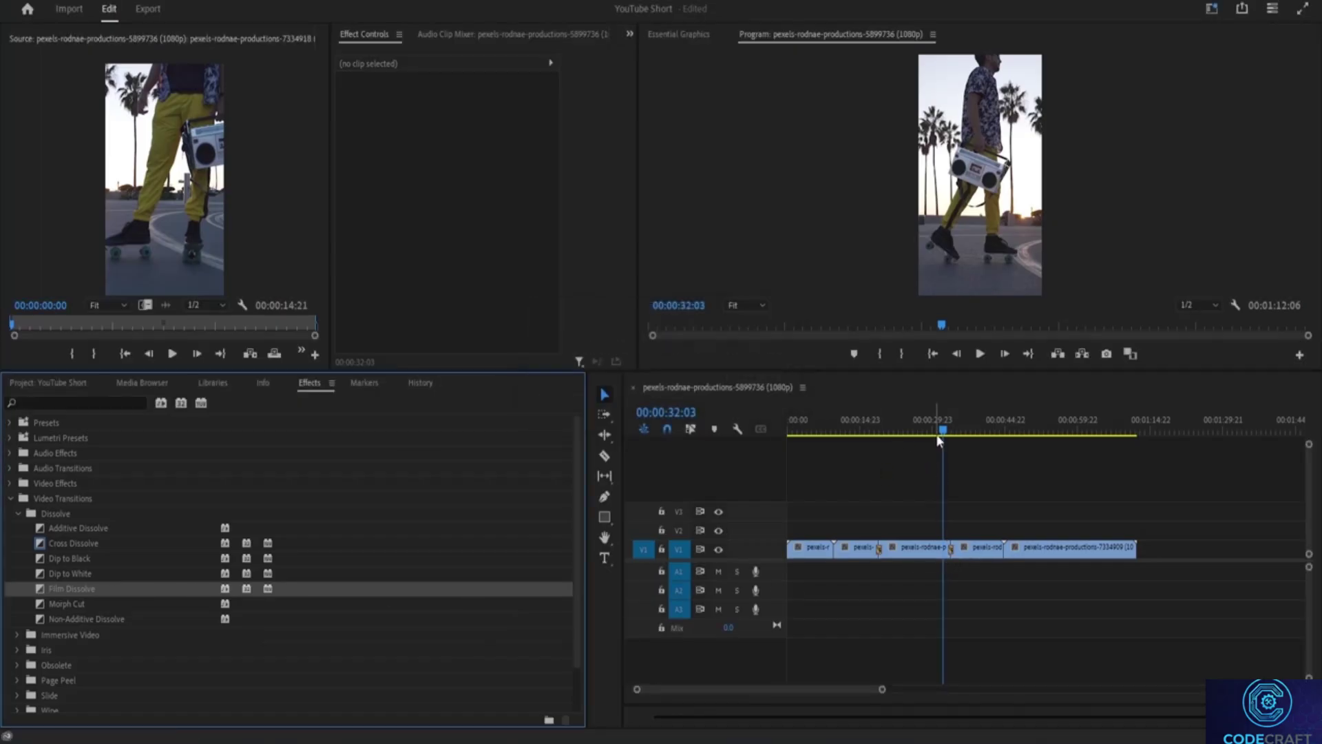
click(938, 441)
key(space)
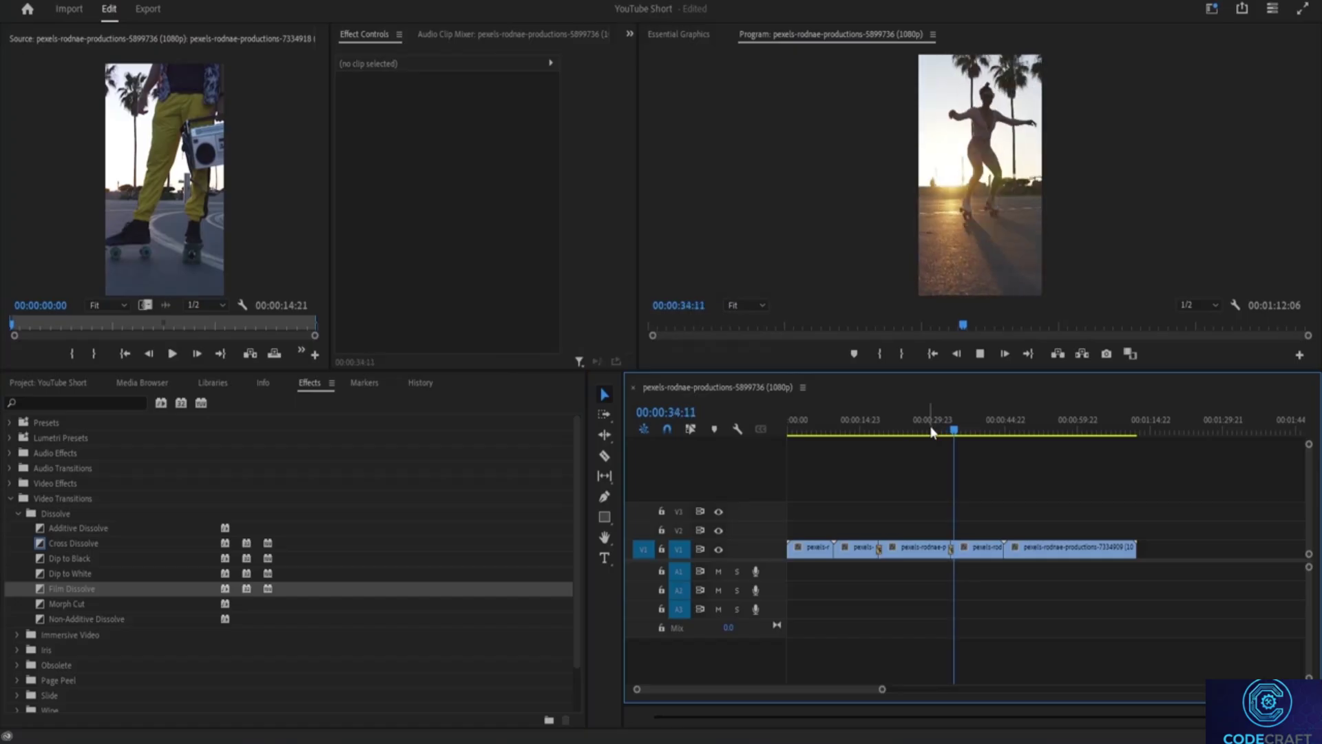
key(space)
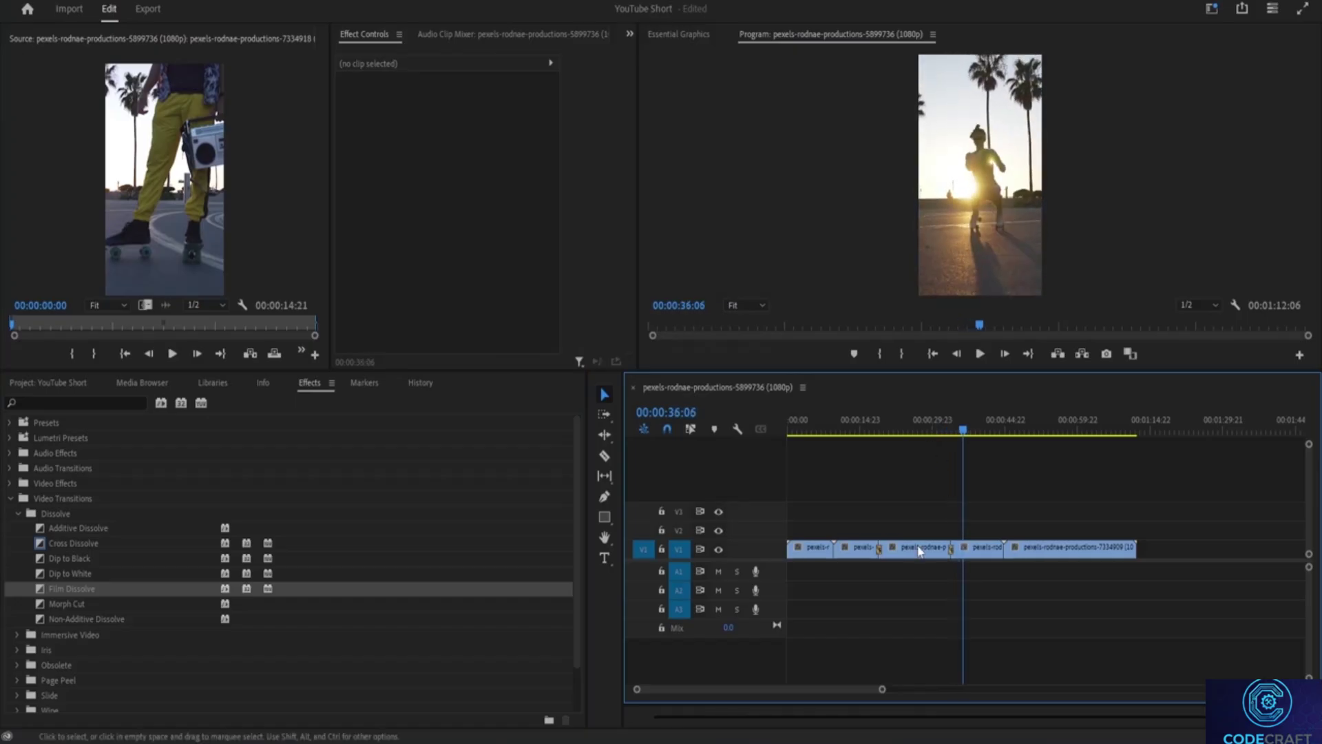
Replace the Film Dissolve between the second and third V1 clips with Morph Cut and play across it.
right_click(880, 552)
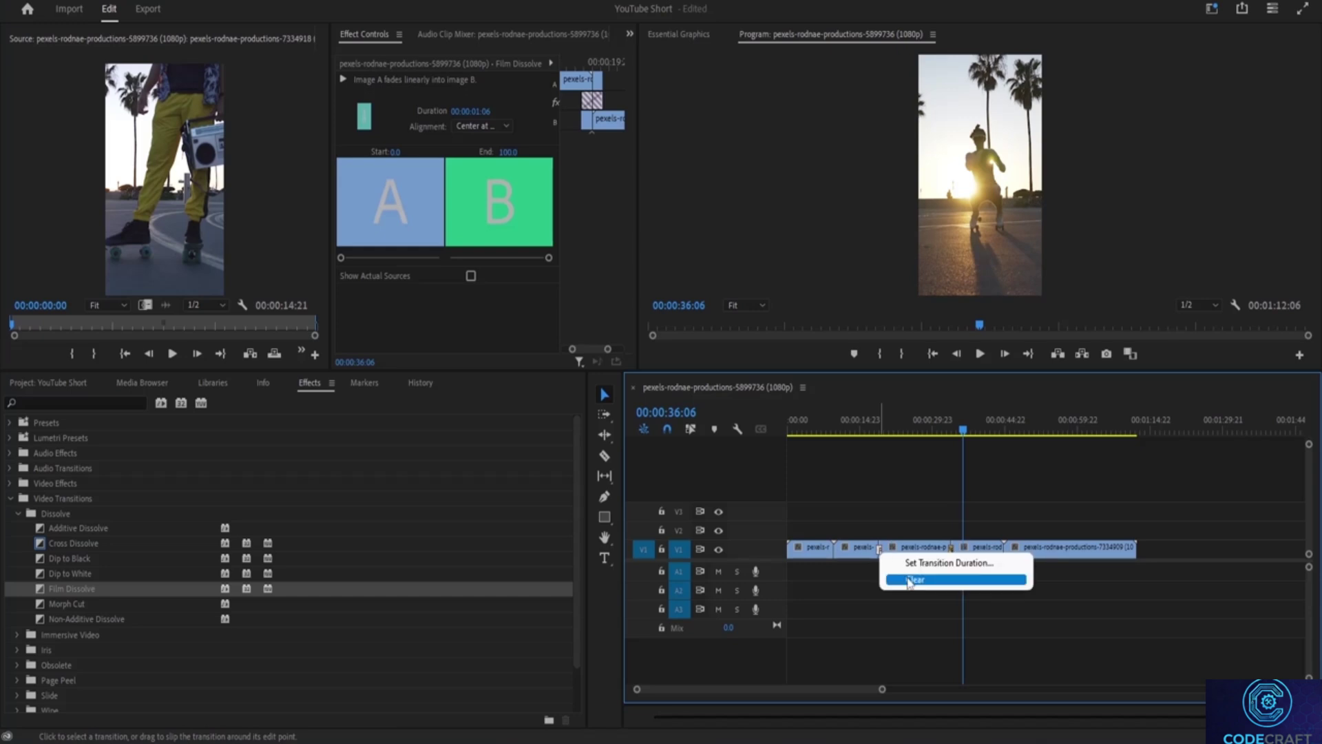
click(910, 581)
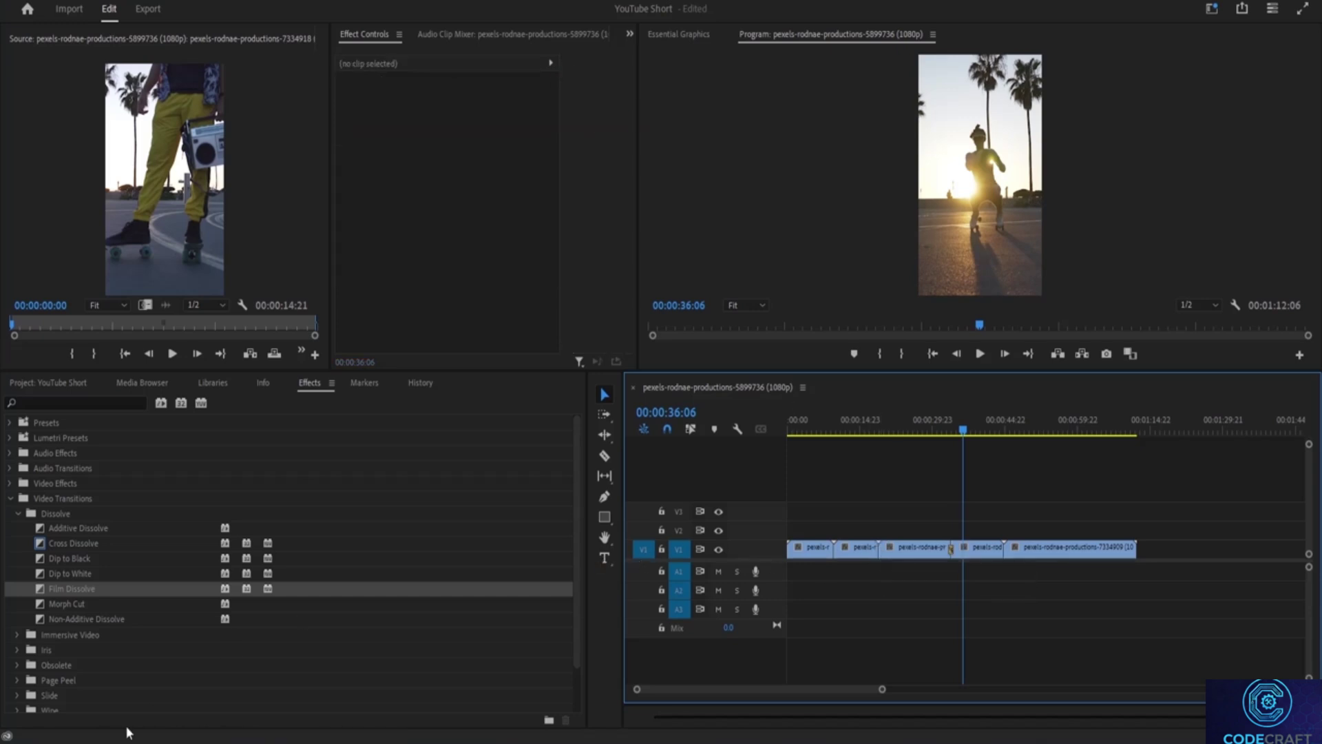
click(36, 607)
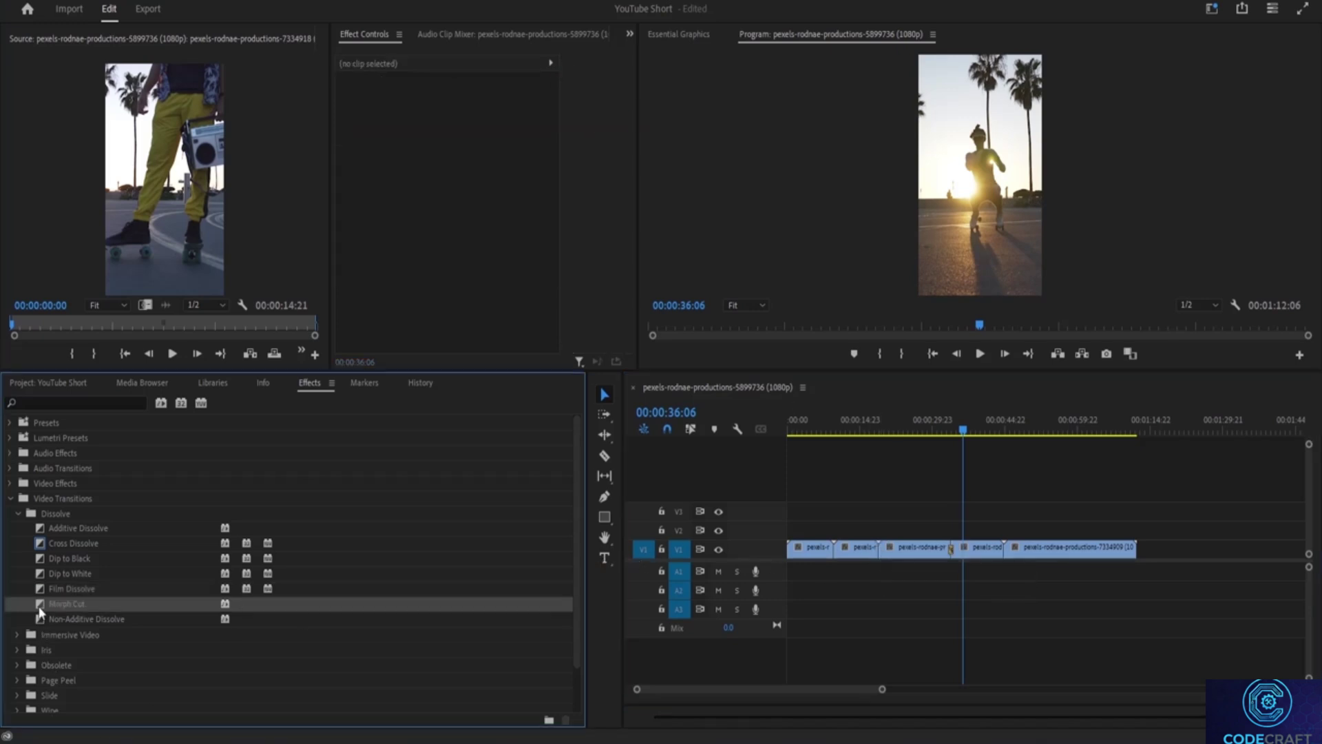
drag(218, 605, 879, 551)
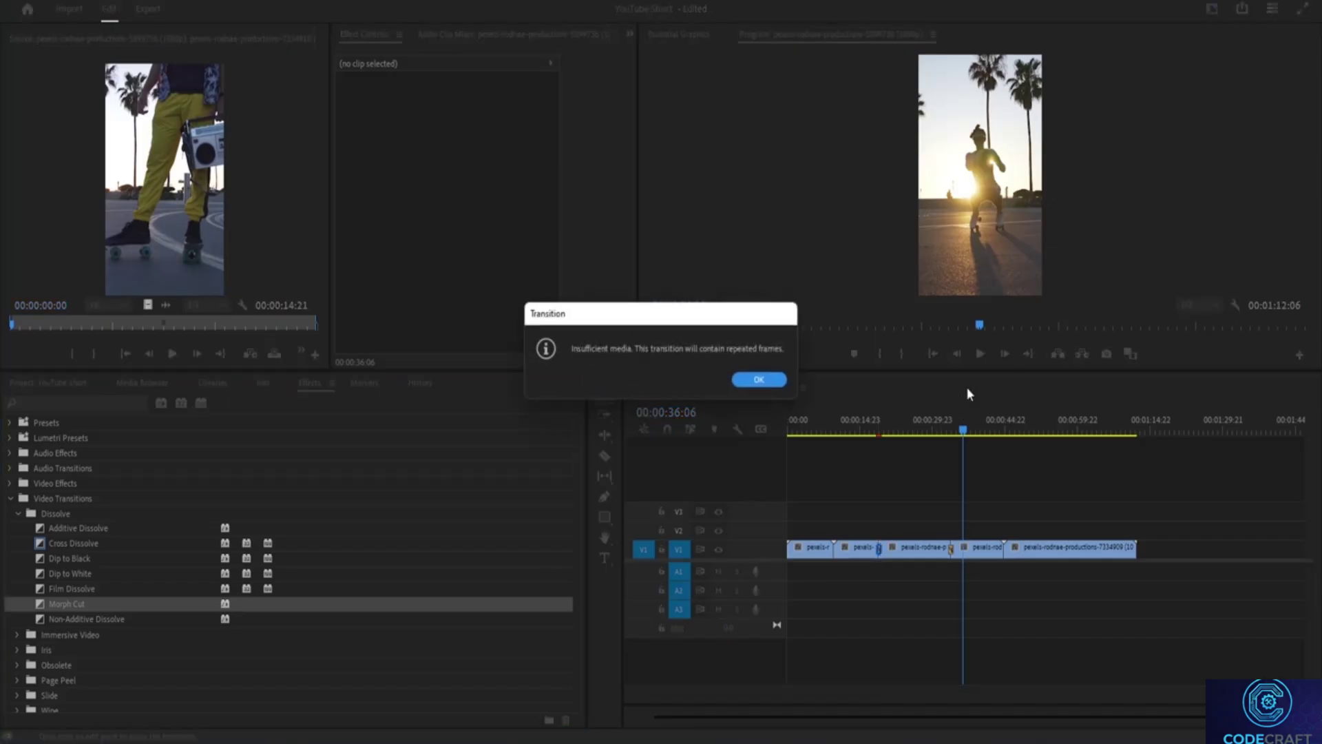
click(759, 379)
drag(962, 431, 872, 460)
key(space)
click(871, 432)
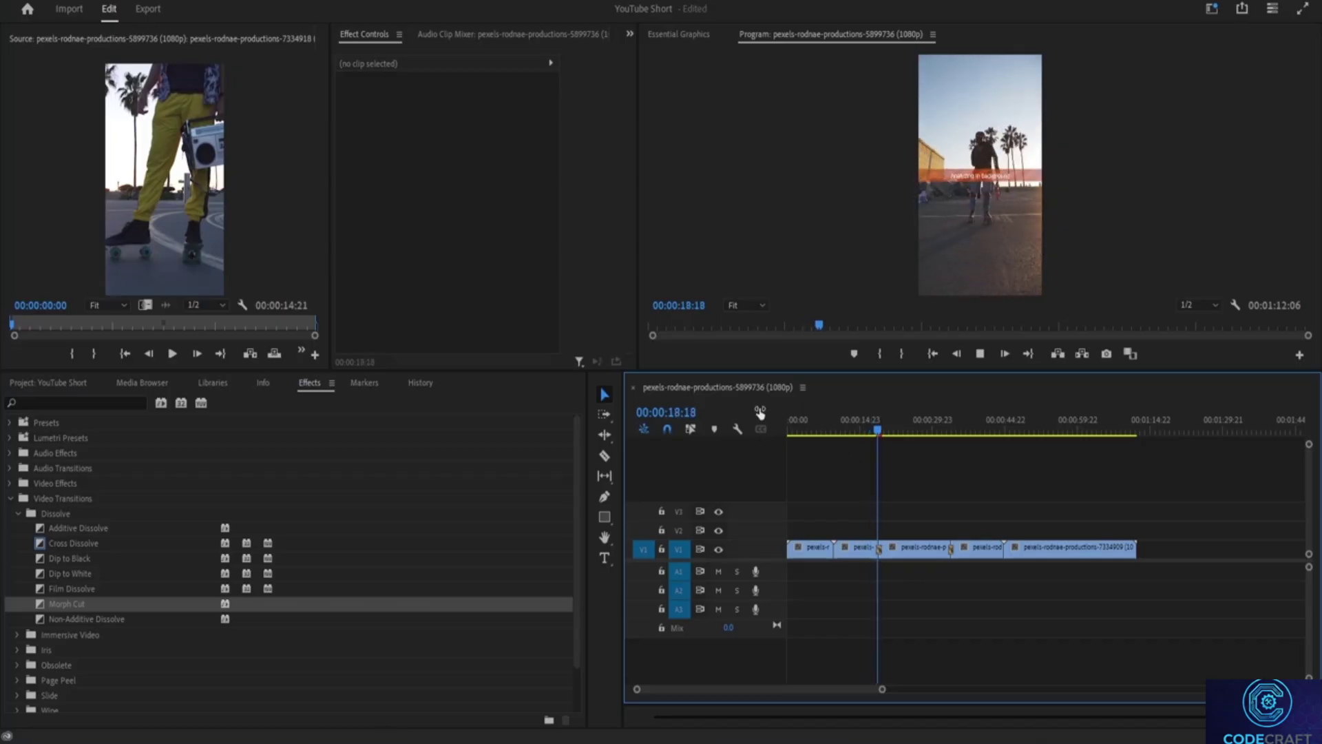
key(space)
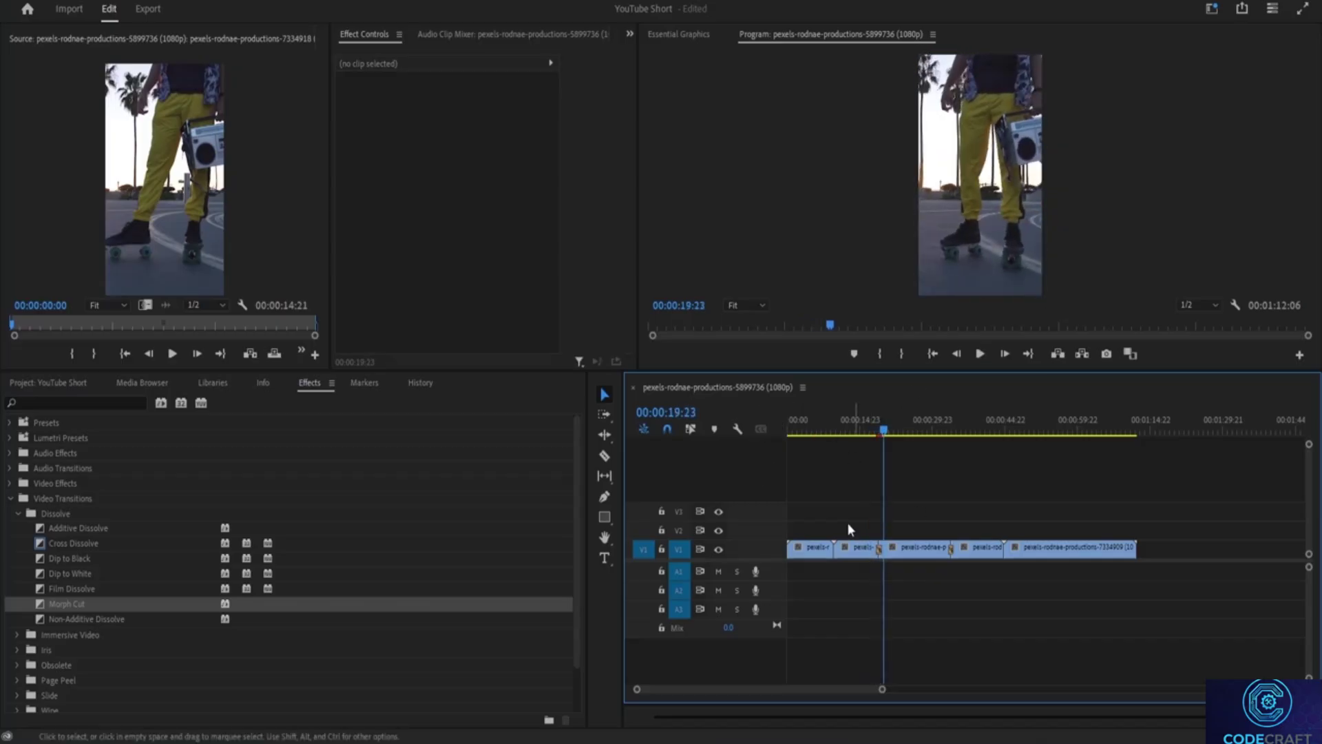
Clear the Morph Cut transition between the second and third V1 clips.
click(880, 548)
right_click(881, 553)
click(916, 576)
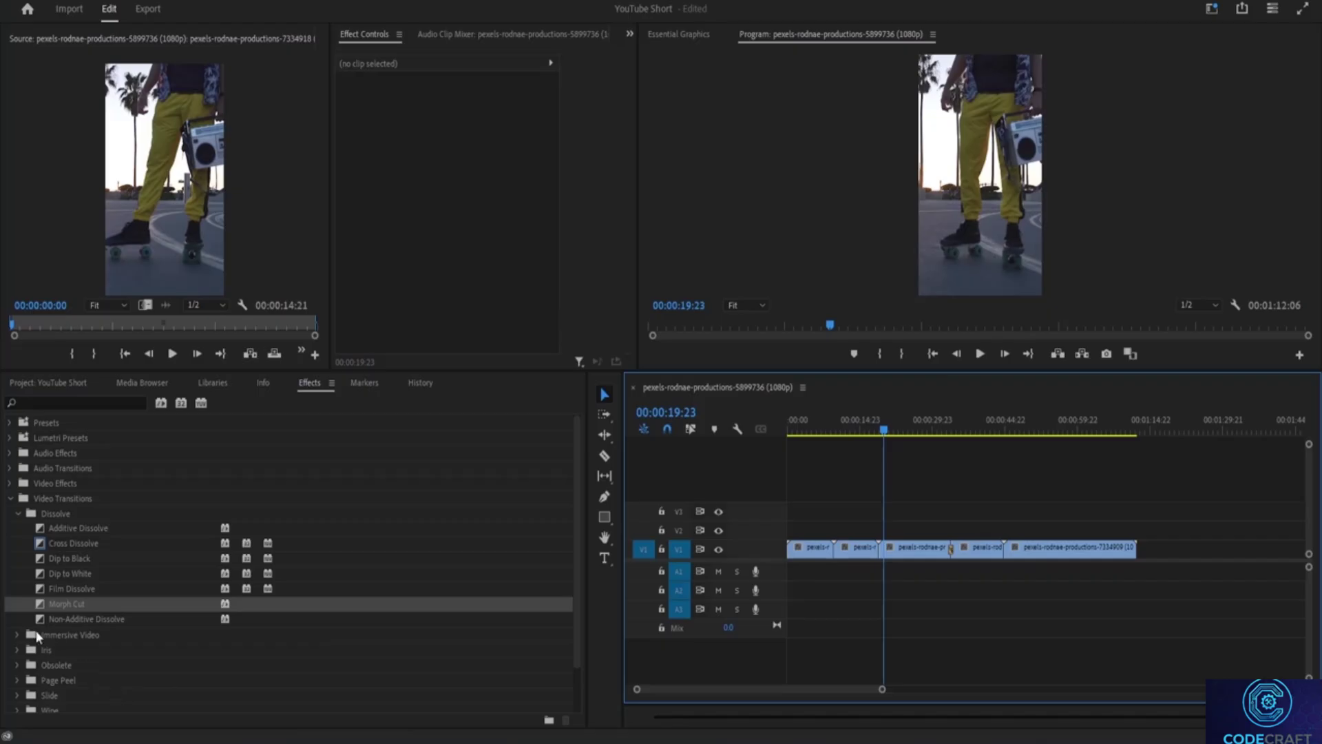
Apply Non-Additive Dissolve to the cut between the second and third V1 clips and play across it.
click(47, 619)
drag(487, 617, 880, 549)
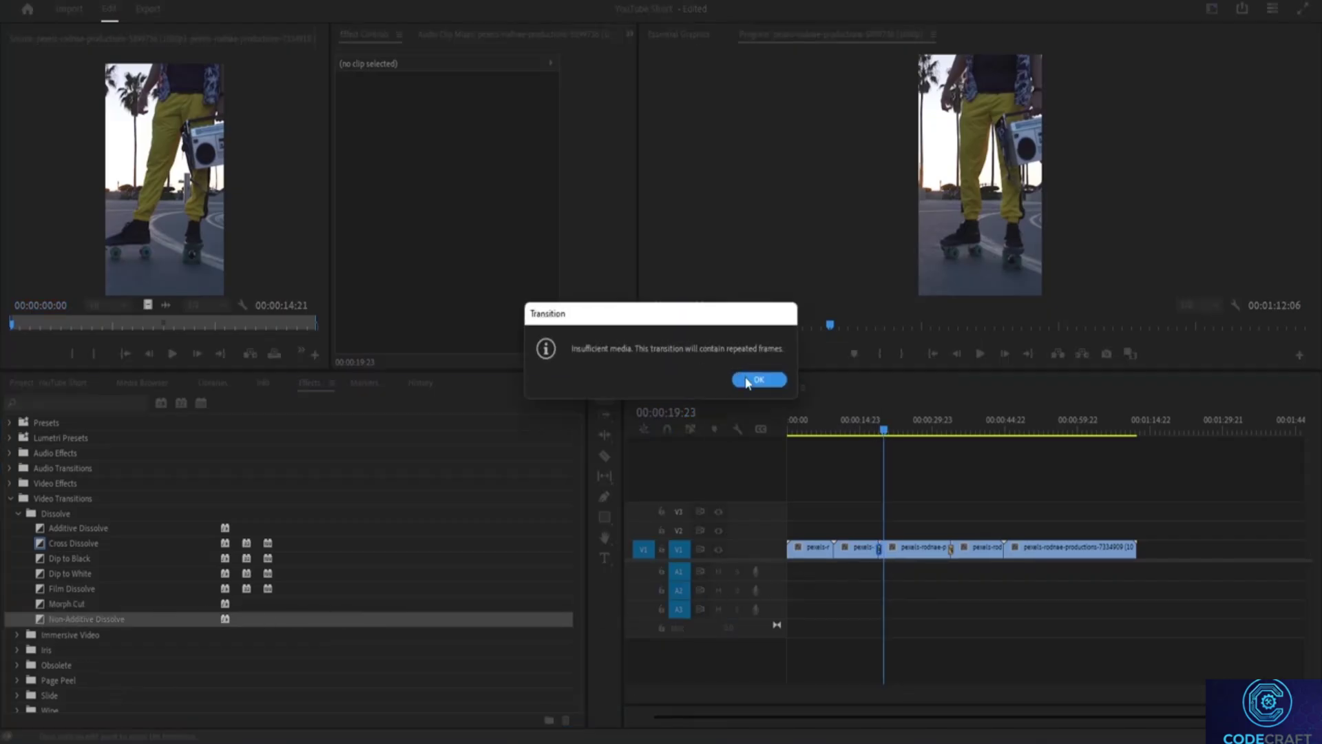
click(758, 379)
drag(884, 435, 874, 434)
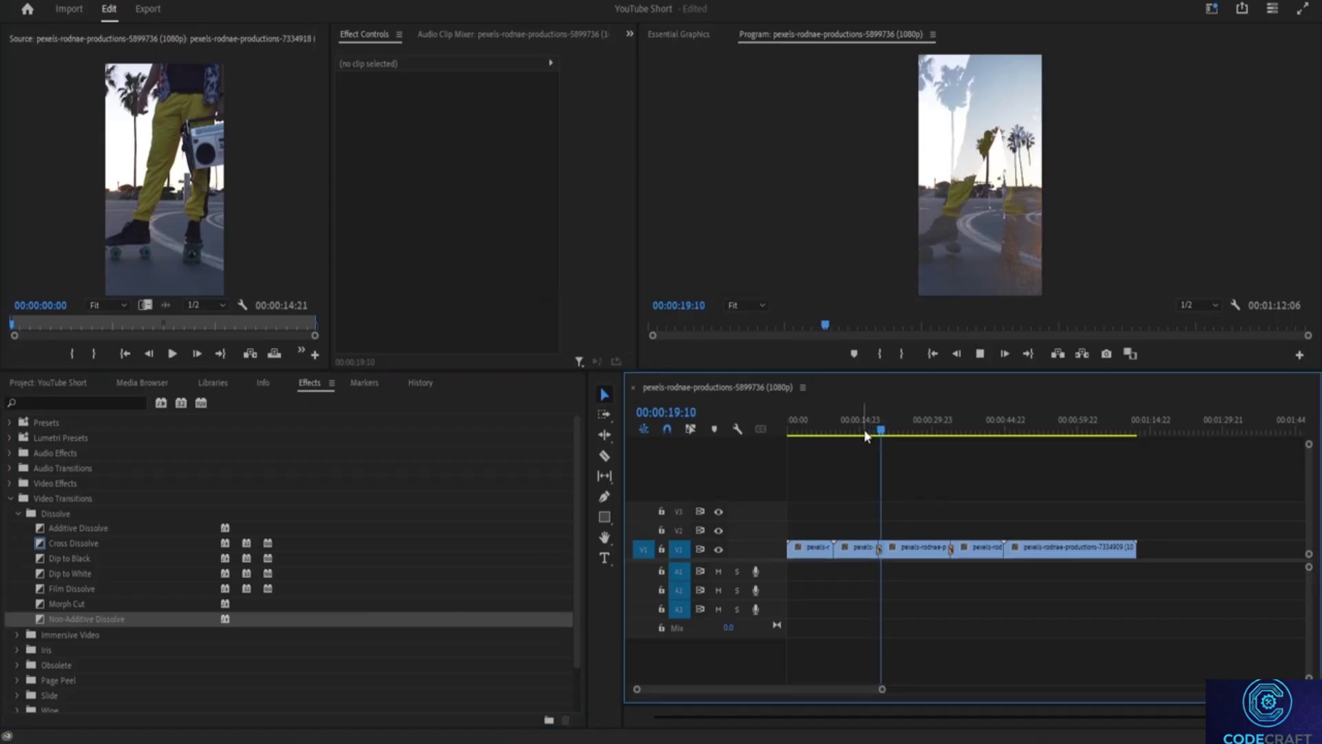
key(space)
Clear the Non-Additive Dissolve between the second and third V1 clips.
click(879, 548)
right_click(880, 549)
click(891, 577)
Browse the Immersive Video, Iris, Slide and Wipe categories of the video transitions.
click(18, 513)
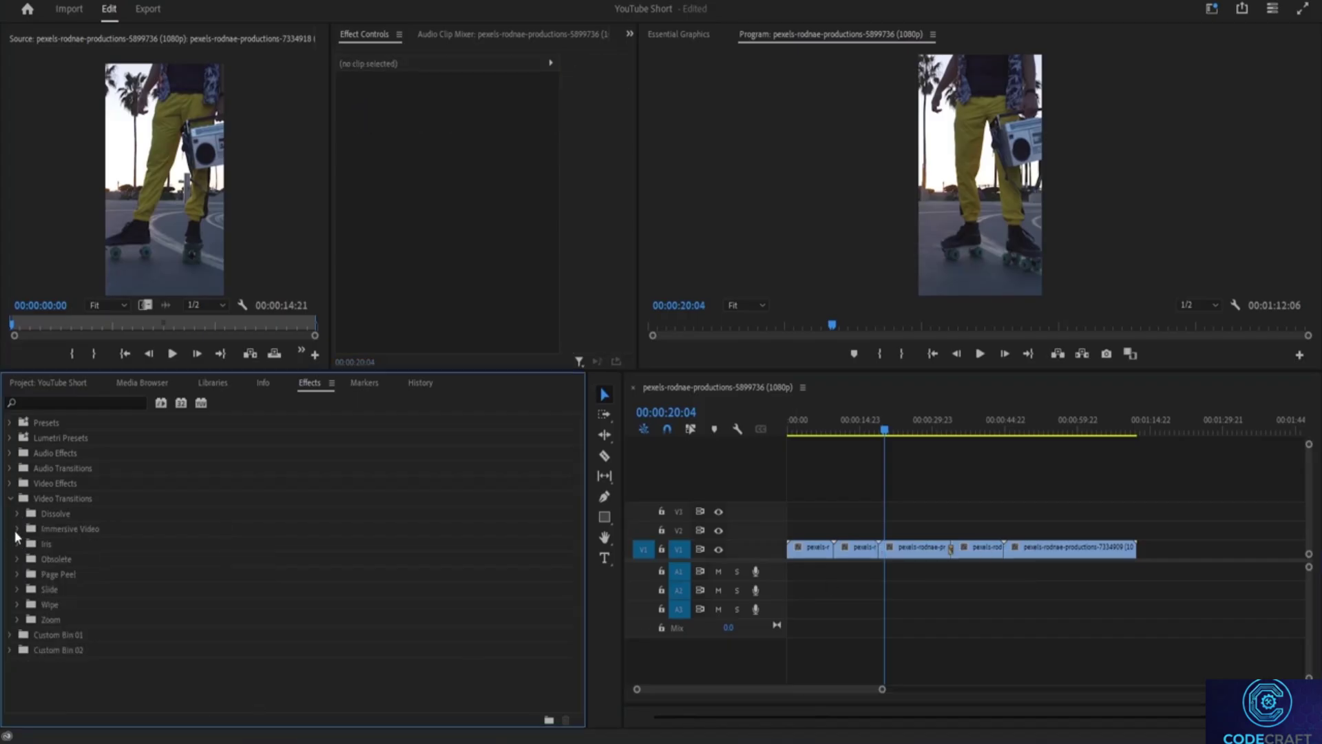
click(17, 529)
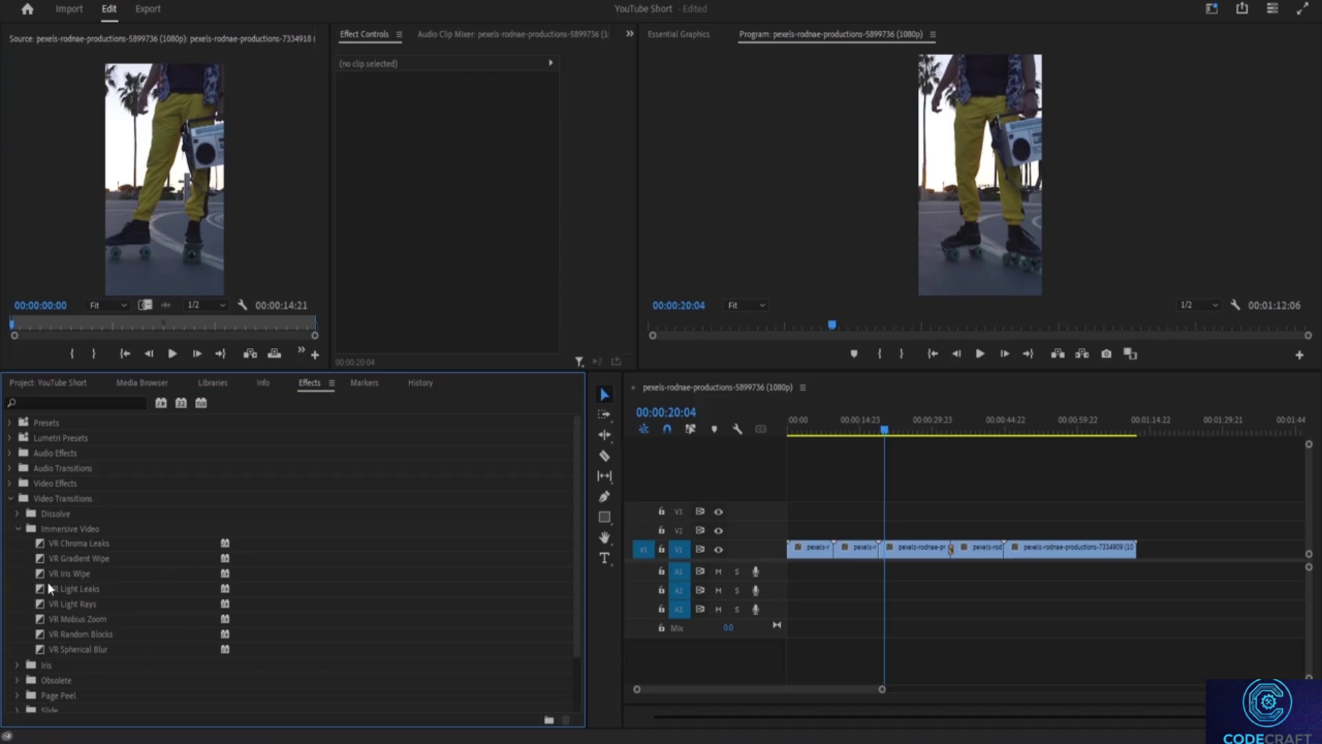
click(18, 529)
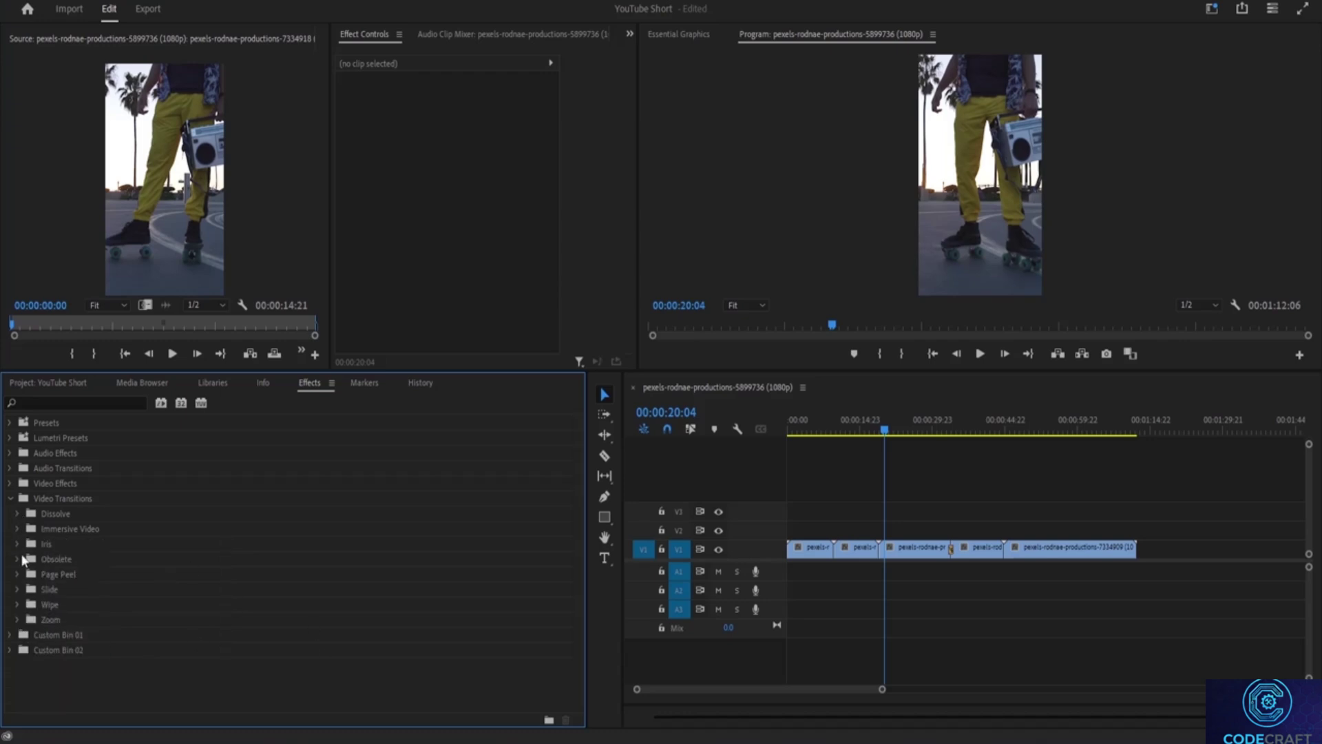
click(19, 544)
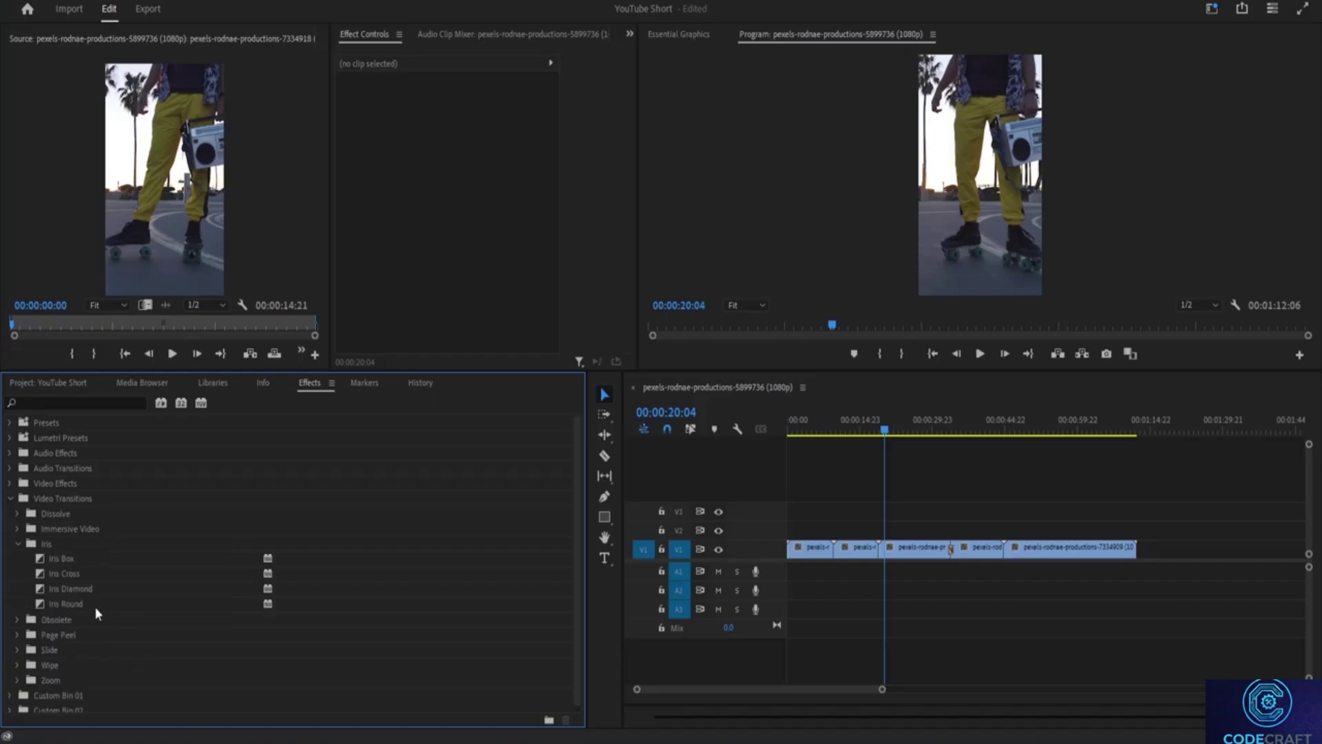
click(19, 544)
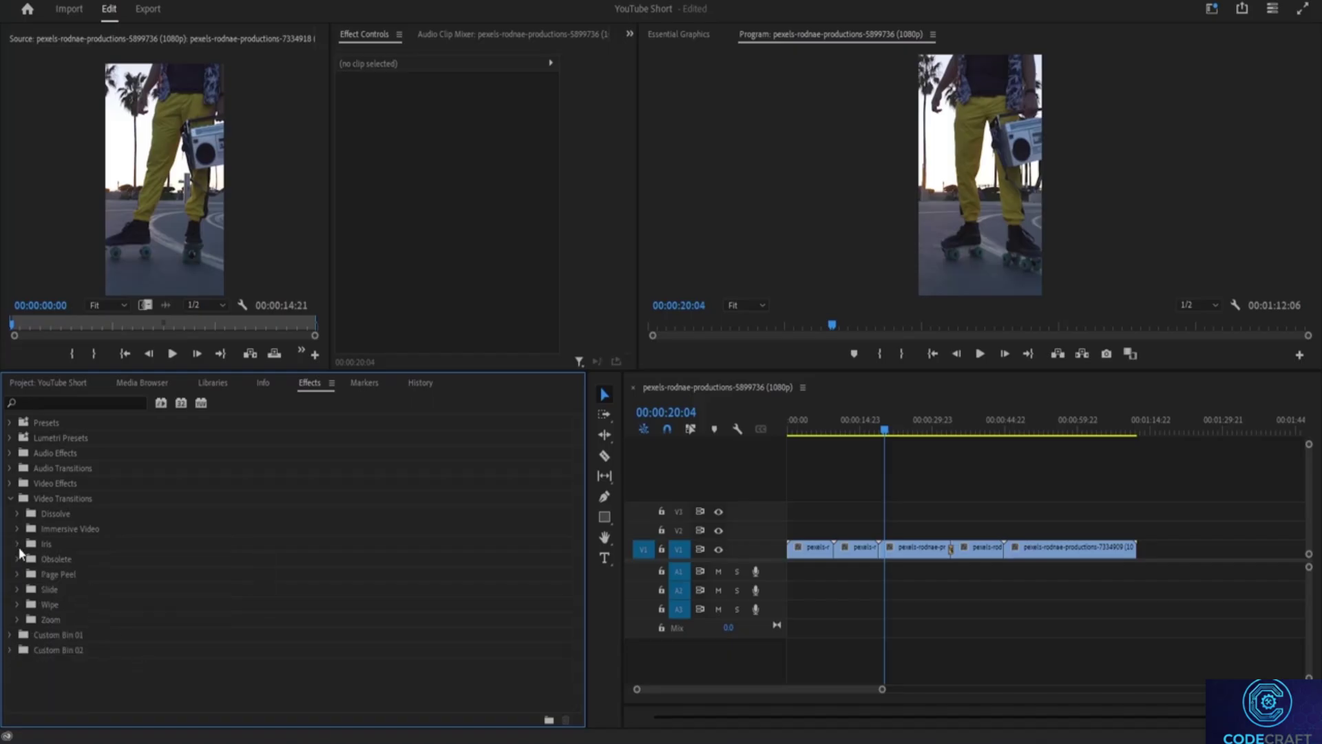
click(20, 591)
click(20, 591)
click(19, 605)
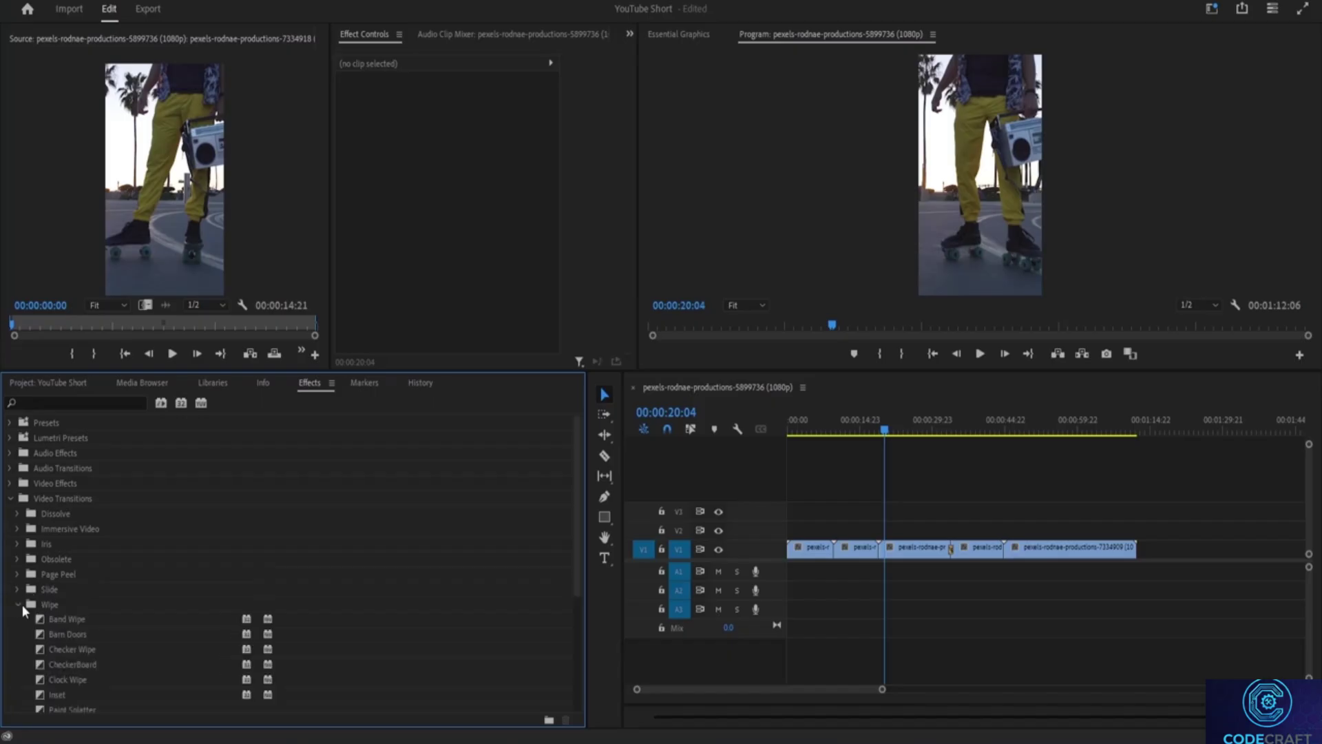
click(19, 605)
Apply the Cross Zoom transition to the cut between the second and third V1 clips and play across it twice.
click(18, 619)
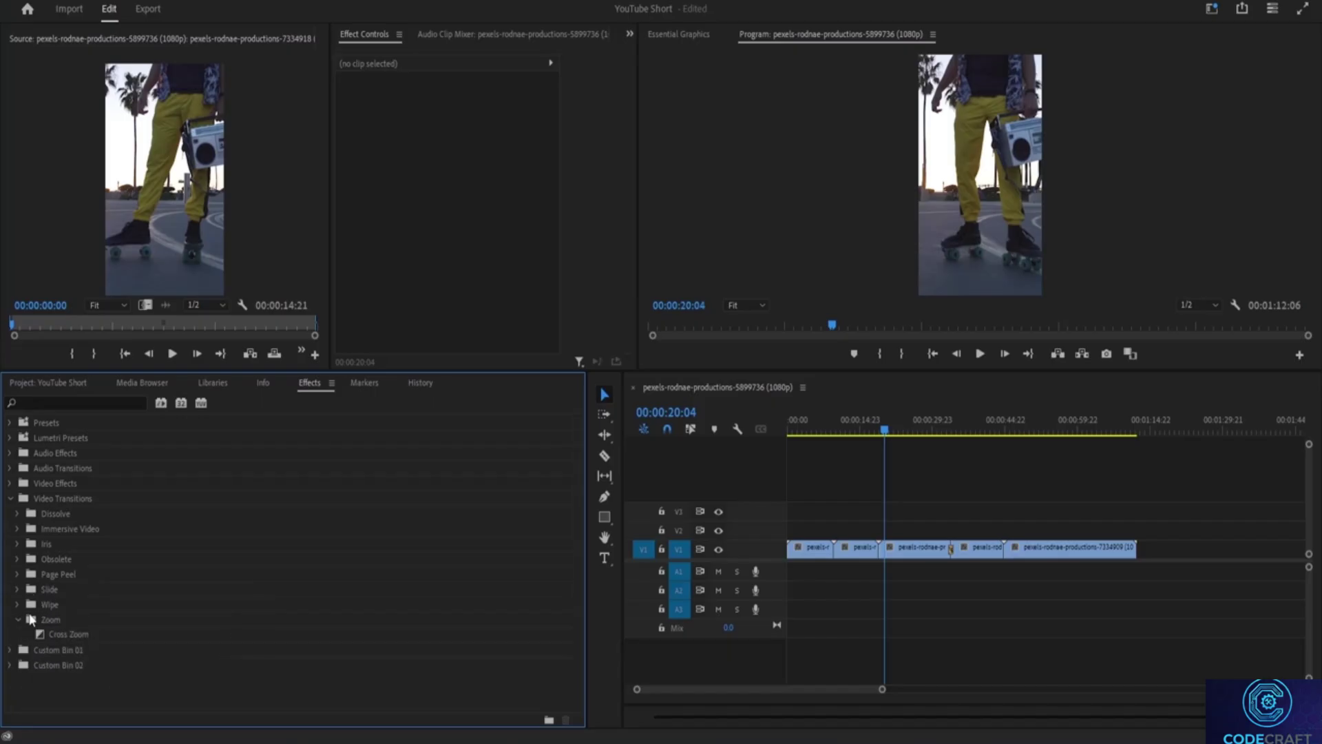
drag(35, 635, 879, 549)
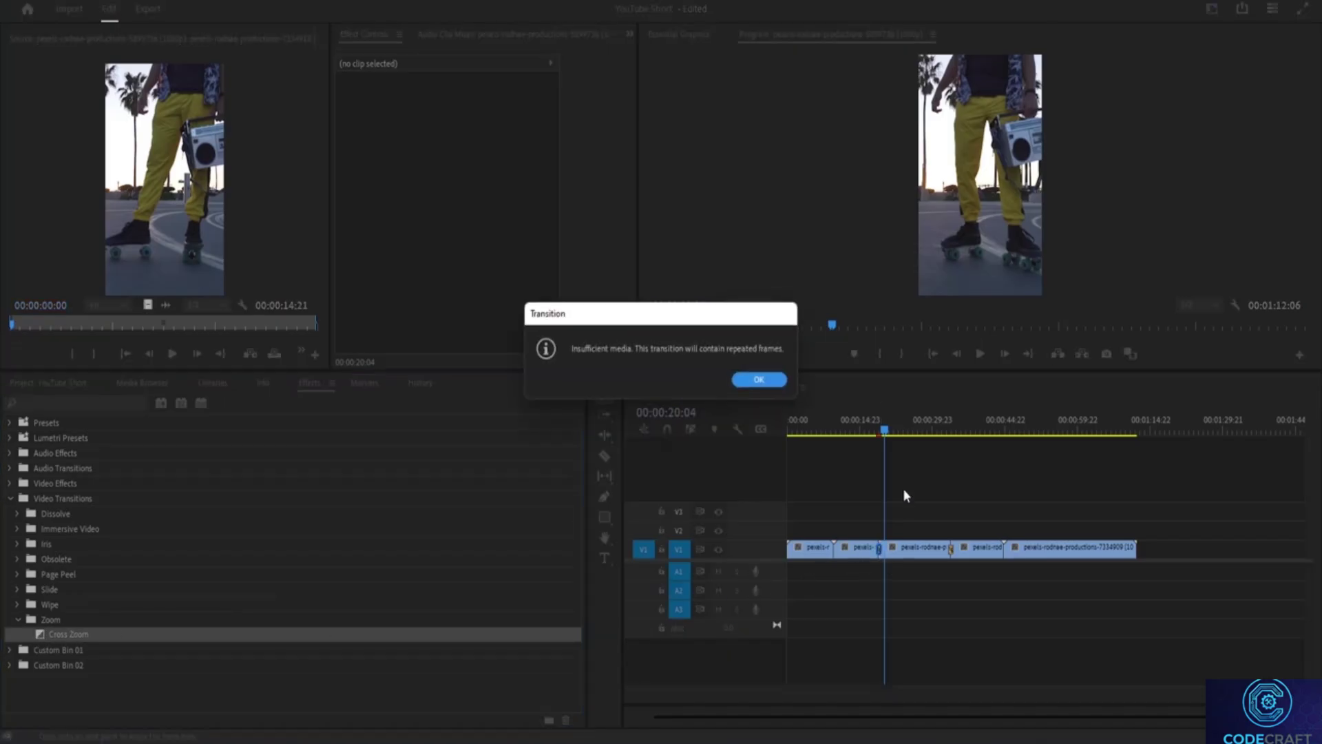
click(758, 380)
drag(884, 432, 872, 435)
key(space)
key(space)
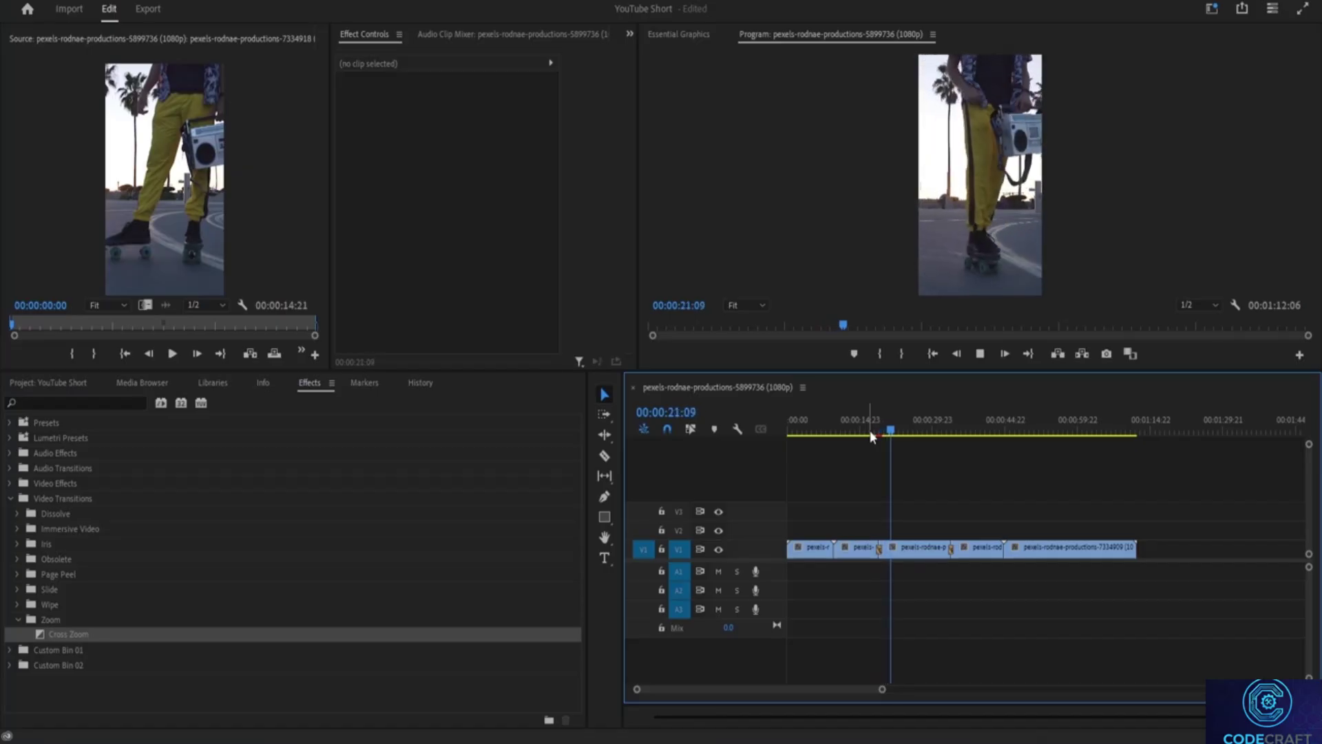
key(space)
drag(899, 431, 878, 431)
key(space)
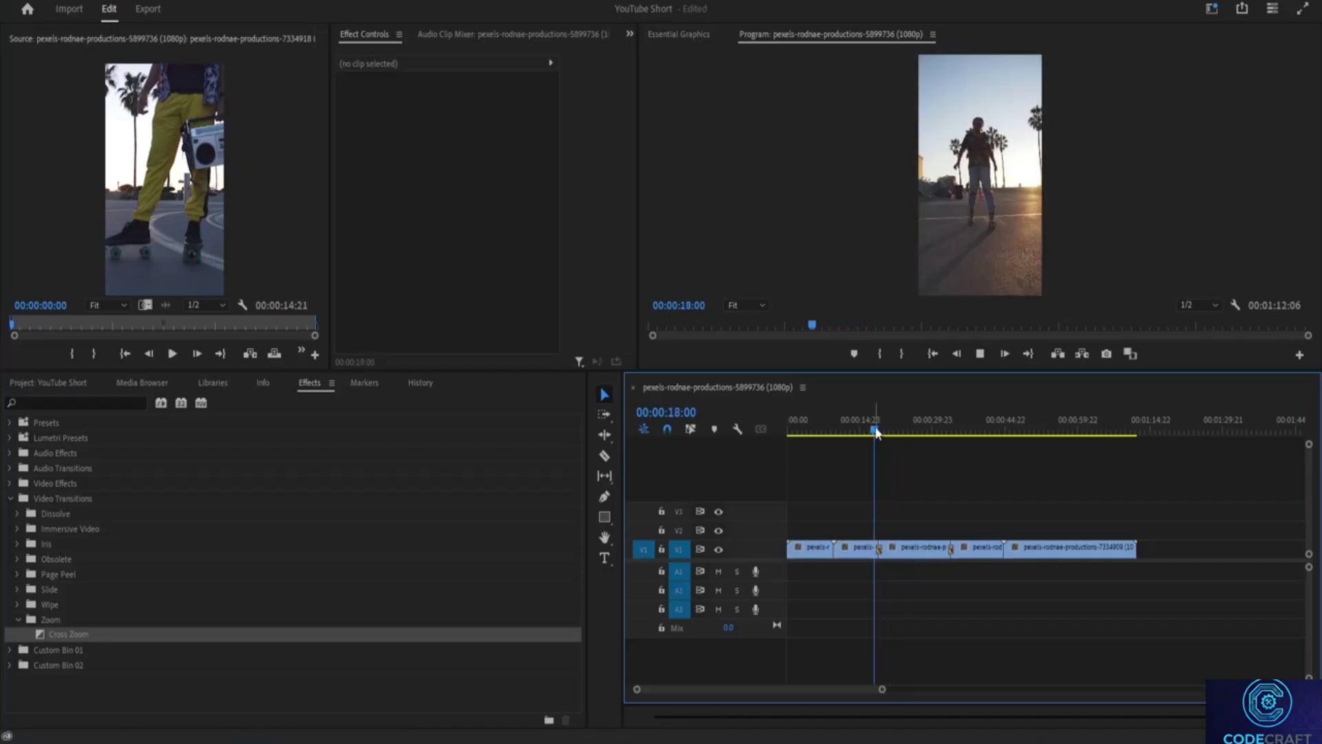
key(space)
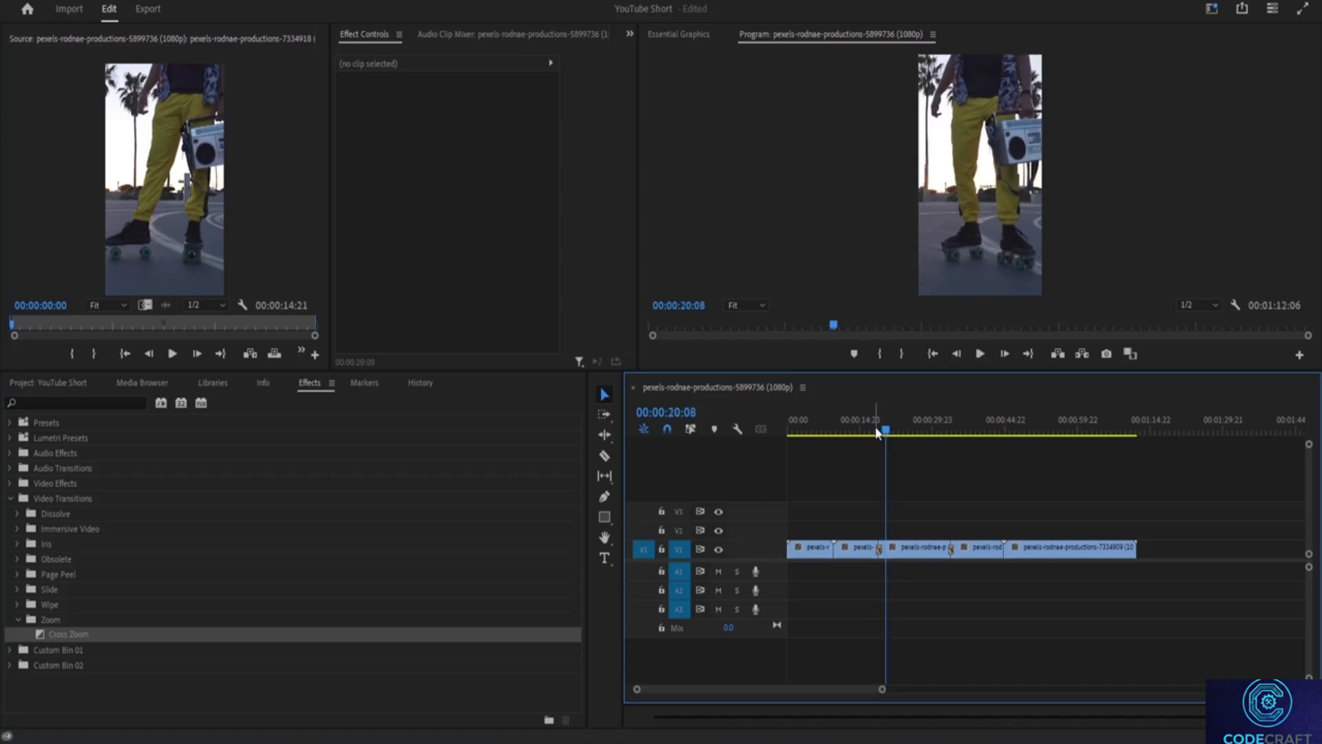
Clear the Cross Zoom between the second and third V1 clips and collapse the Zoom transitions.
click(881, 548)
right_click(883, 570)
click(915, 580)
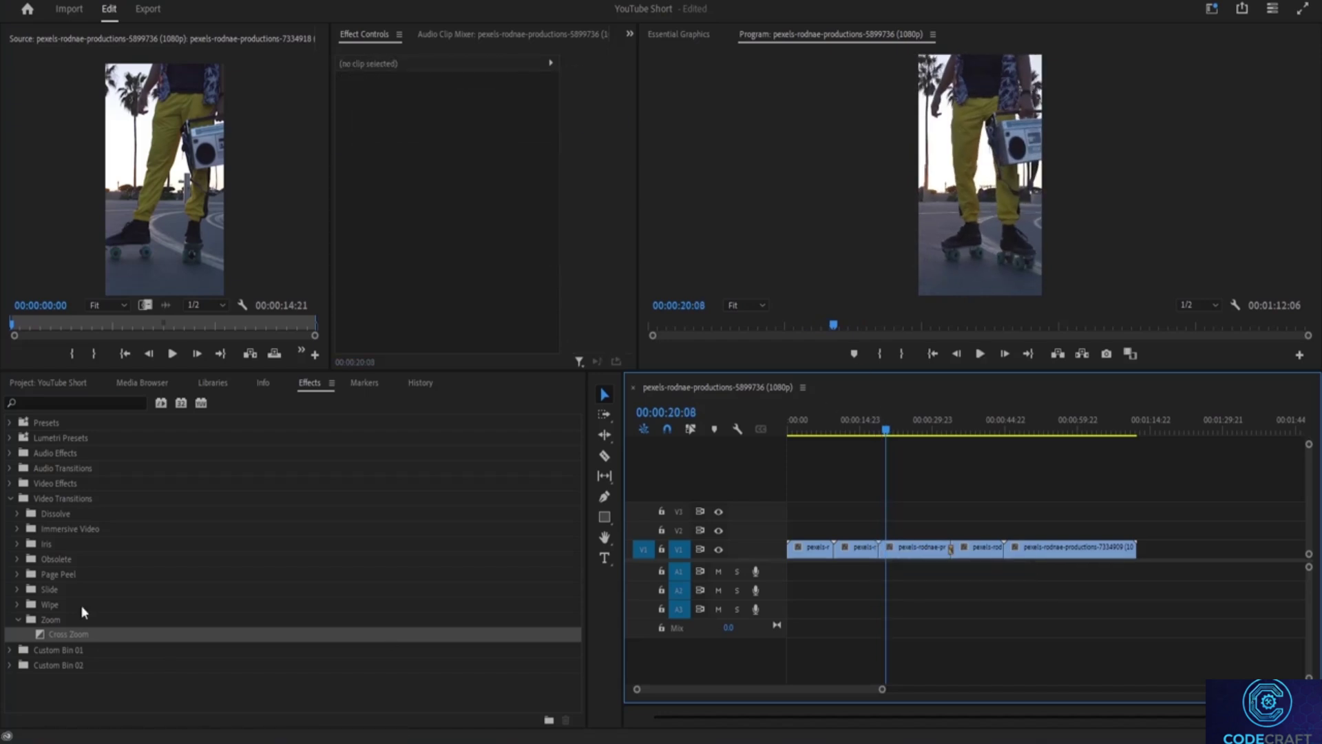
click(16, 619)
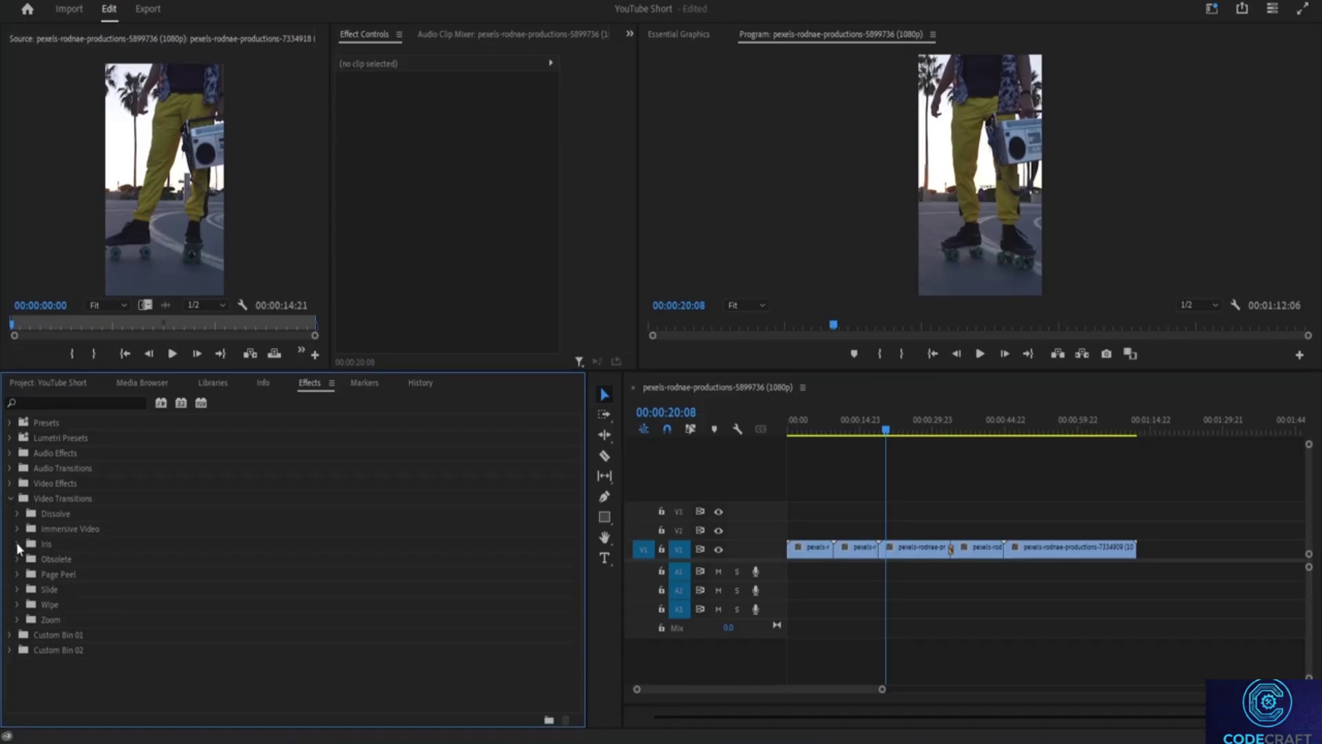
Apply Cross Dissolve to the cut between the second and third V1 clips and play across it.
click(17, 513)
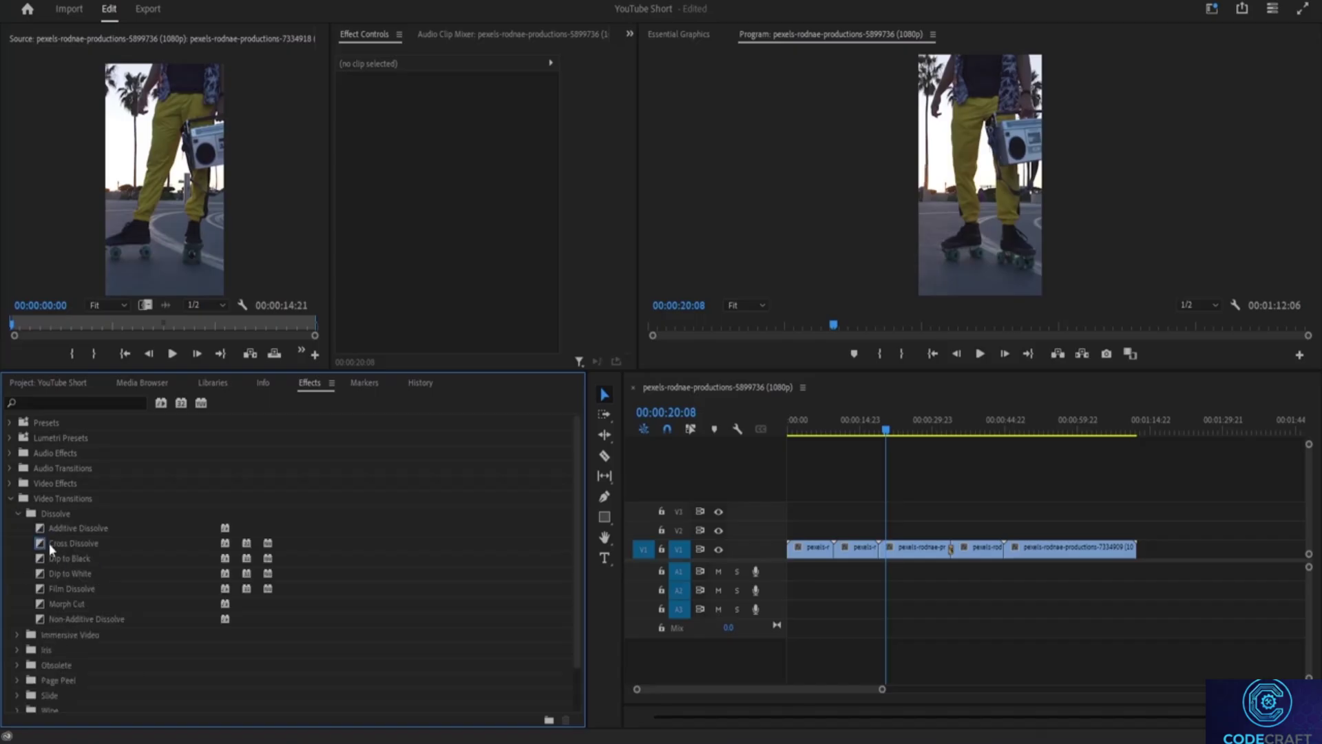
click(45, 546)
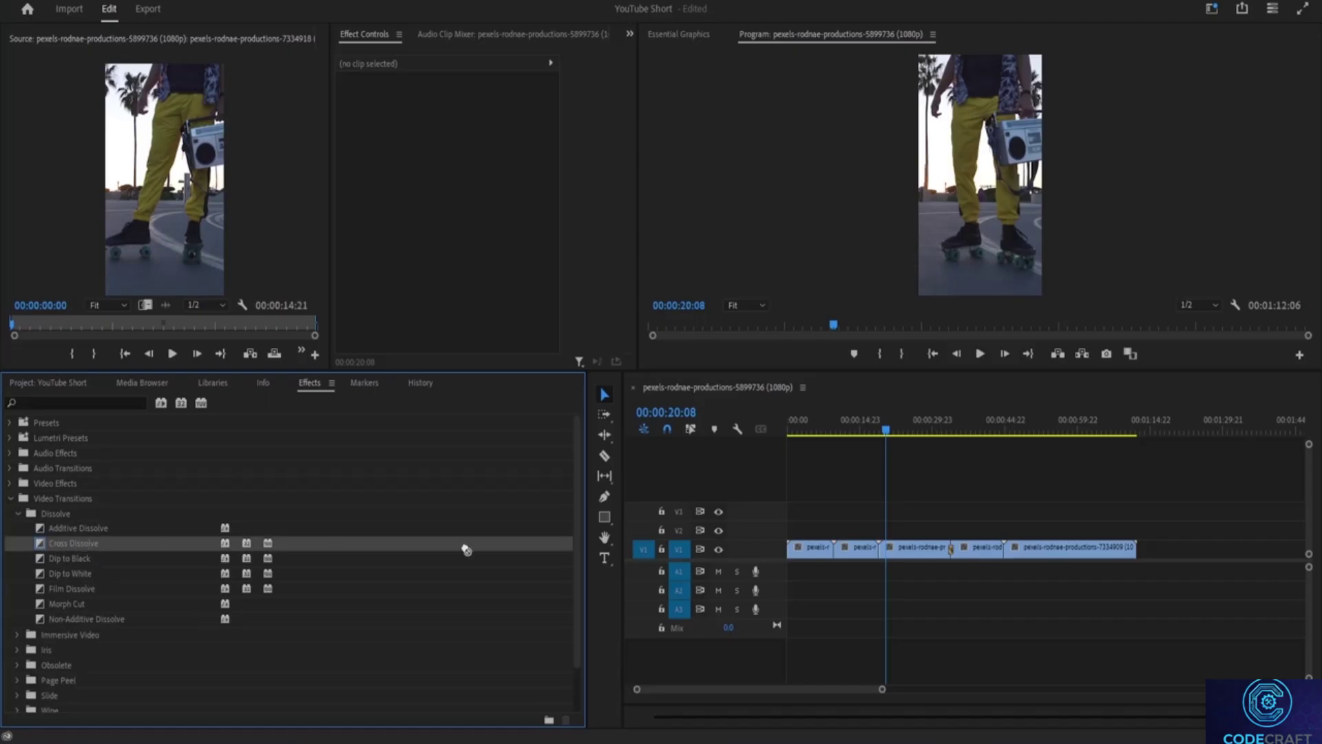
drag(466, 549, 878, 549)
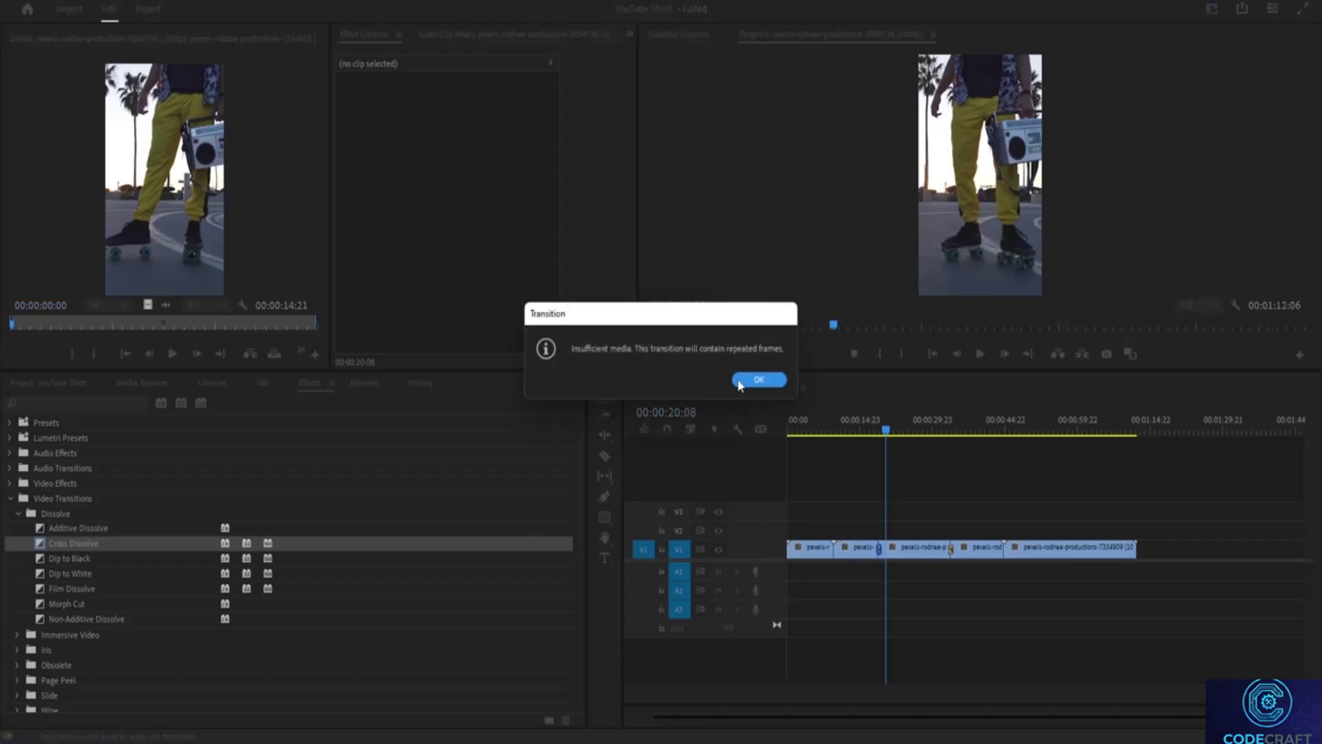
click(758, 379)
click(876, 434)
key(space)
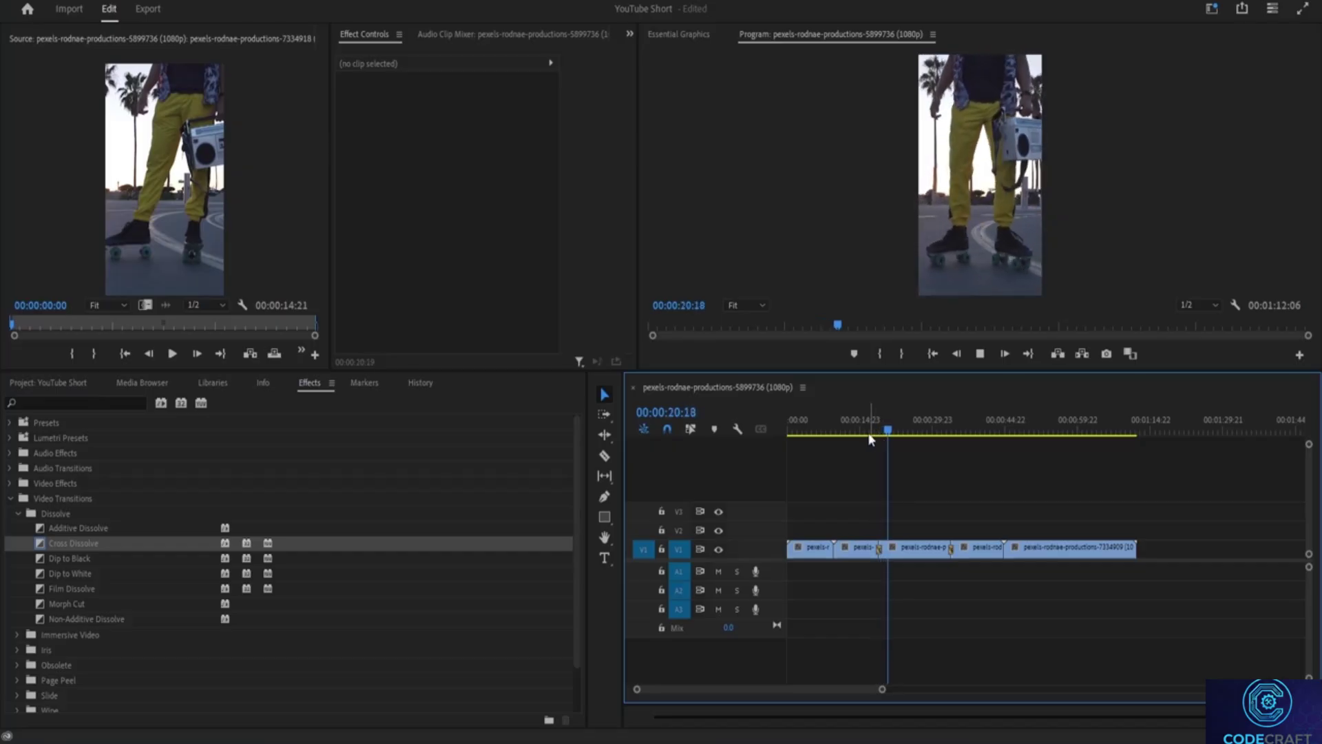
key(space)
click(892, 432)
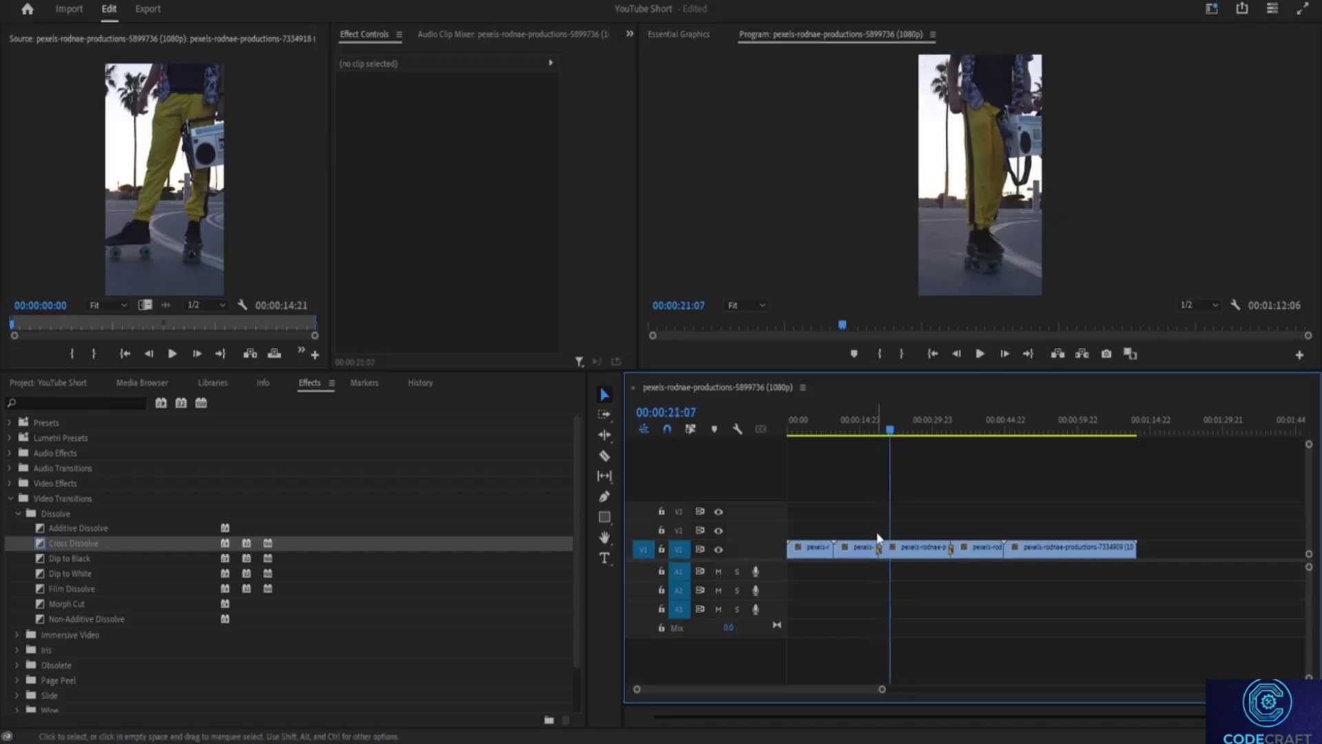
Clear the Cross Dissolve between the second and third V1 clips and play across the bare cut.
right_click(880, 548)
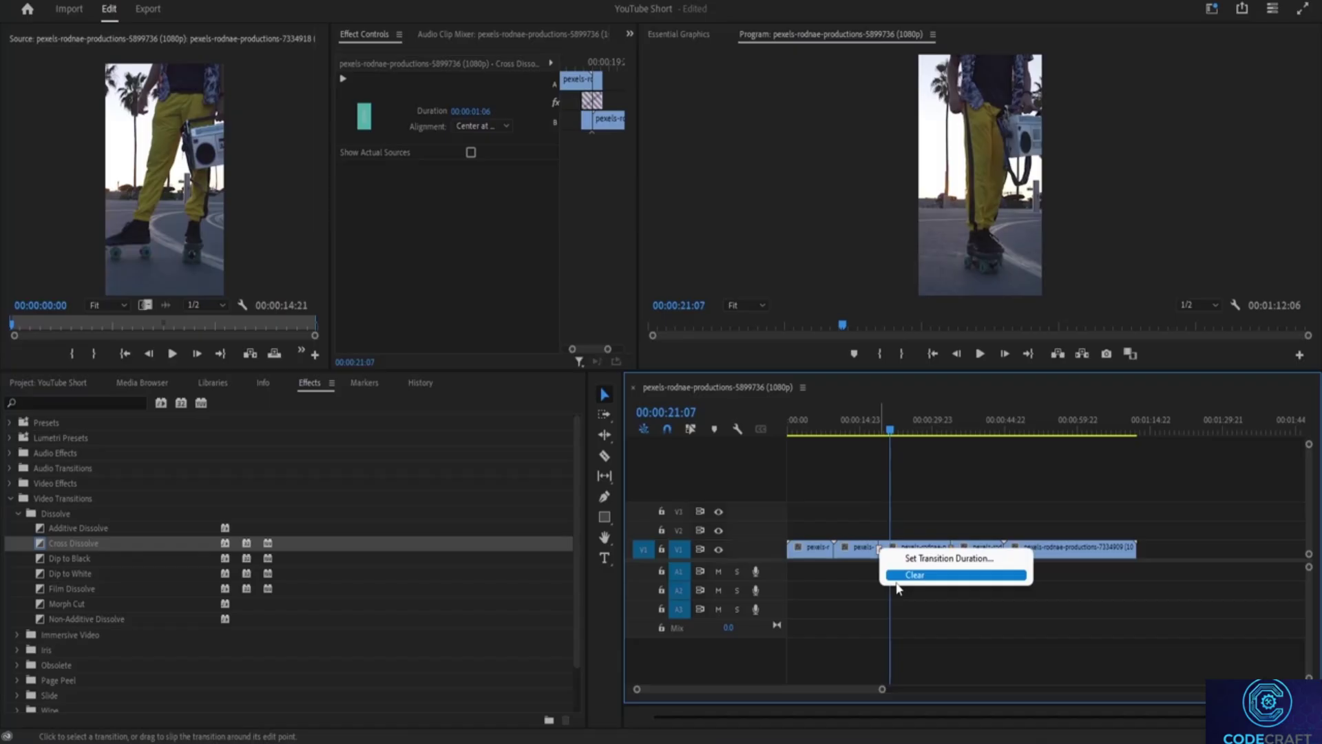
click(898, 579)
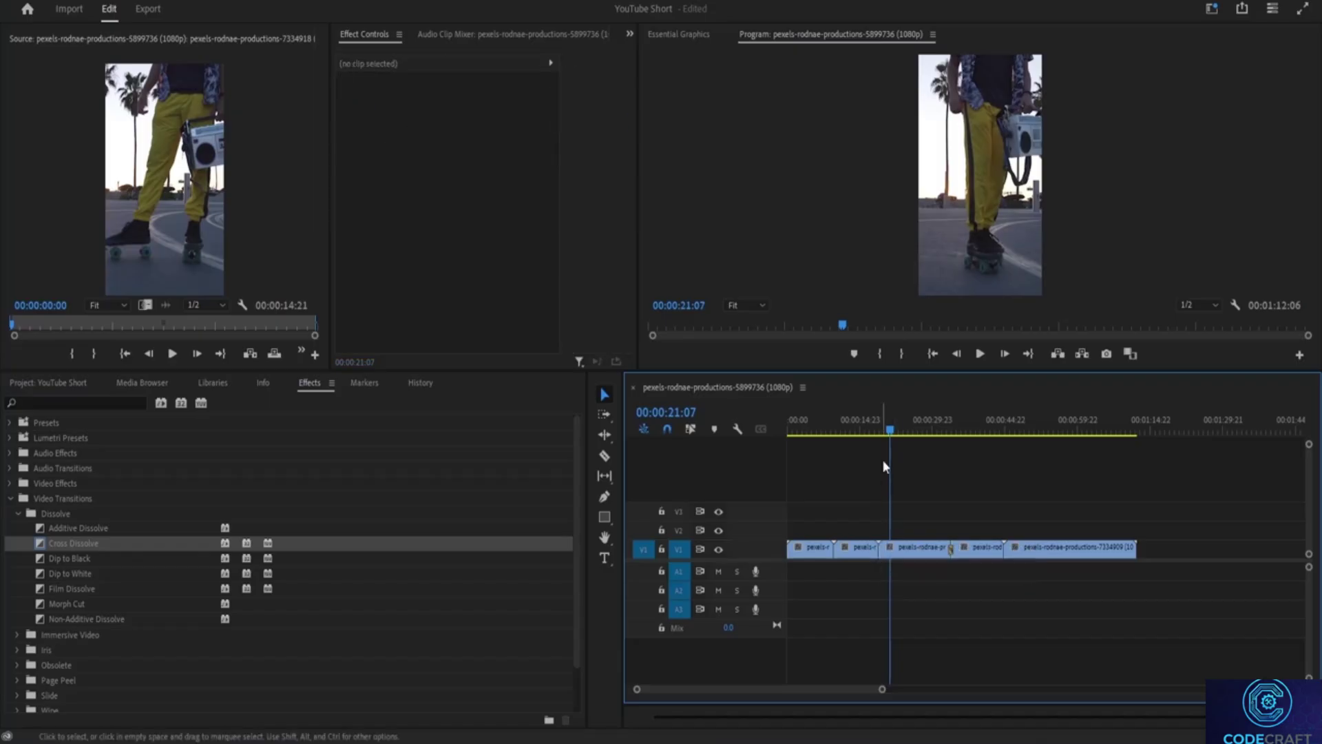
click(879, 430)
key(space)
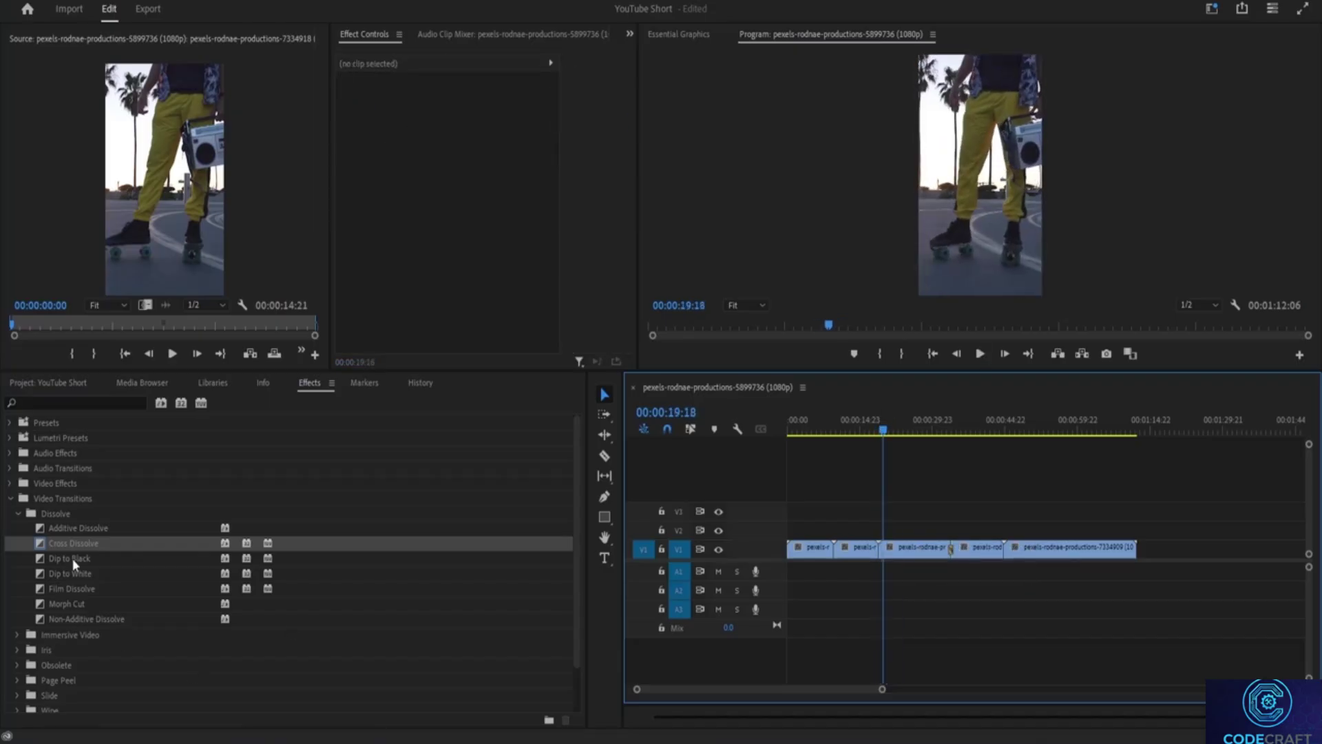
Apply the Band Slide transition to the cut between the second and third V1 clips and play across it.
click(19, 513)
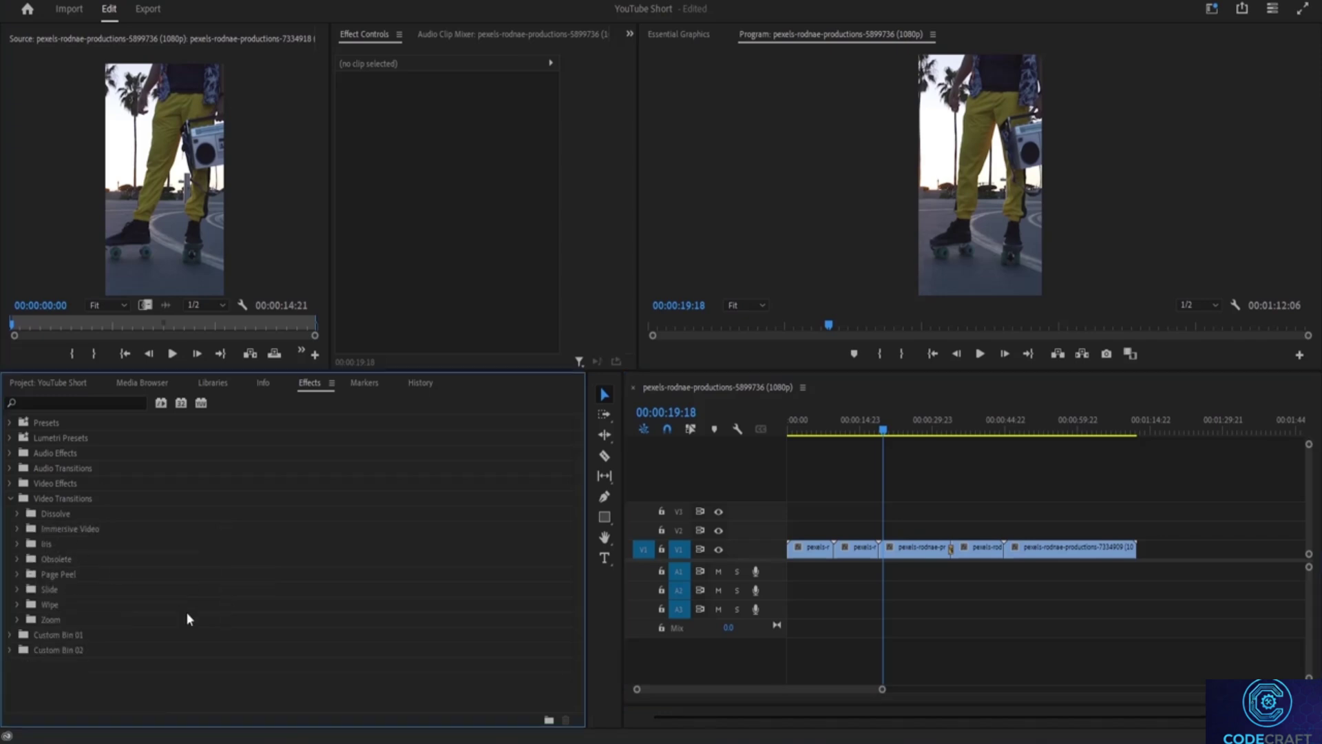
click(18, 588)
drag(45, 602, 891, 552)
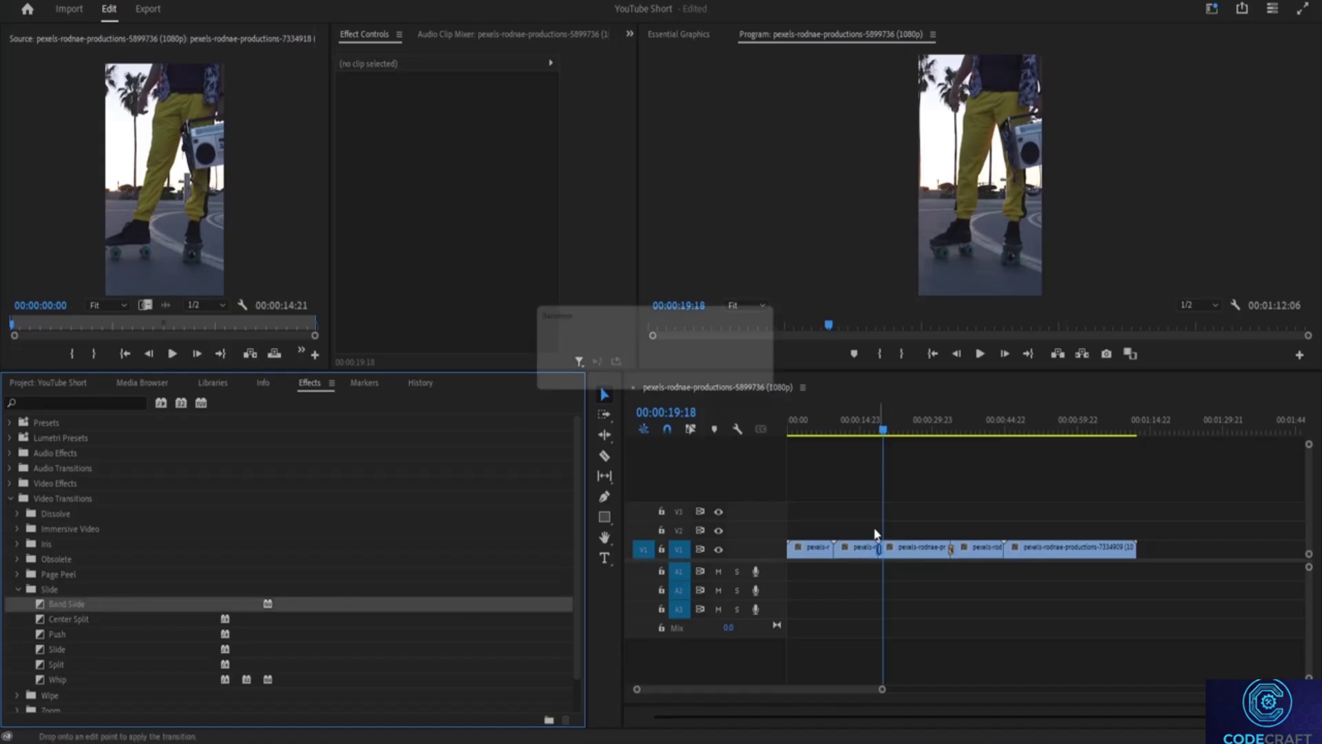
click(770, 379)
click(866, 427)
key(space)
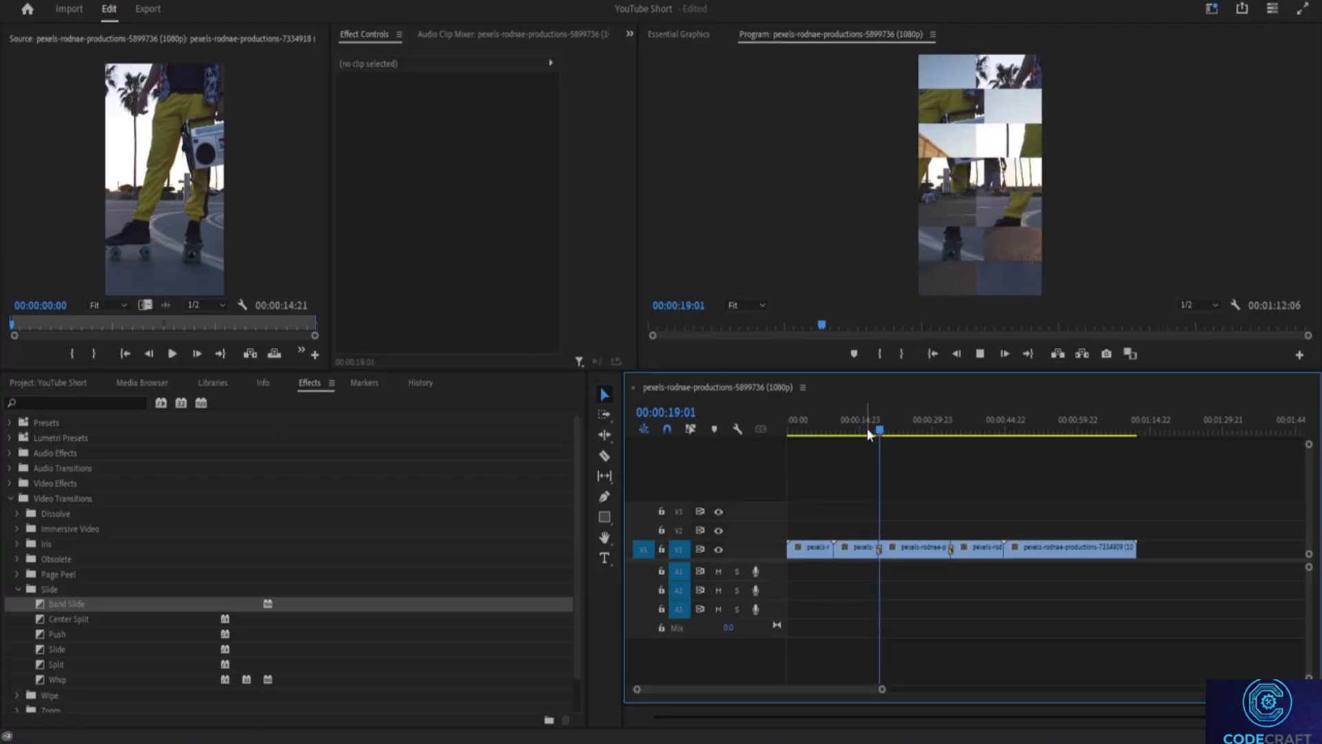
key(space)
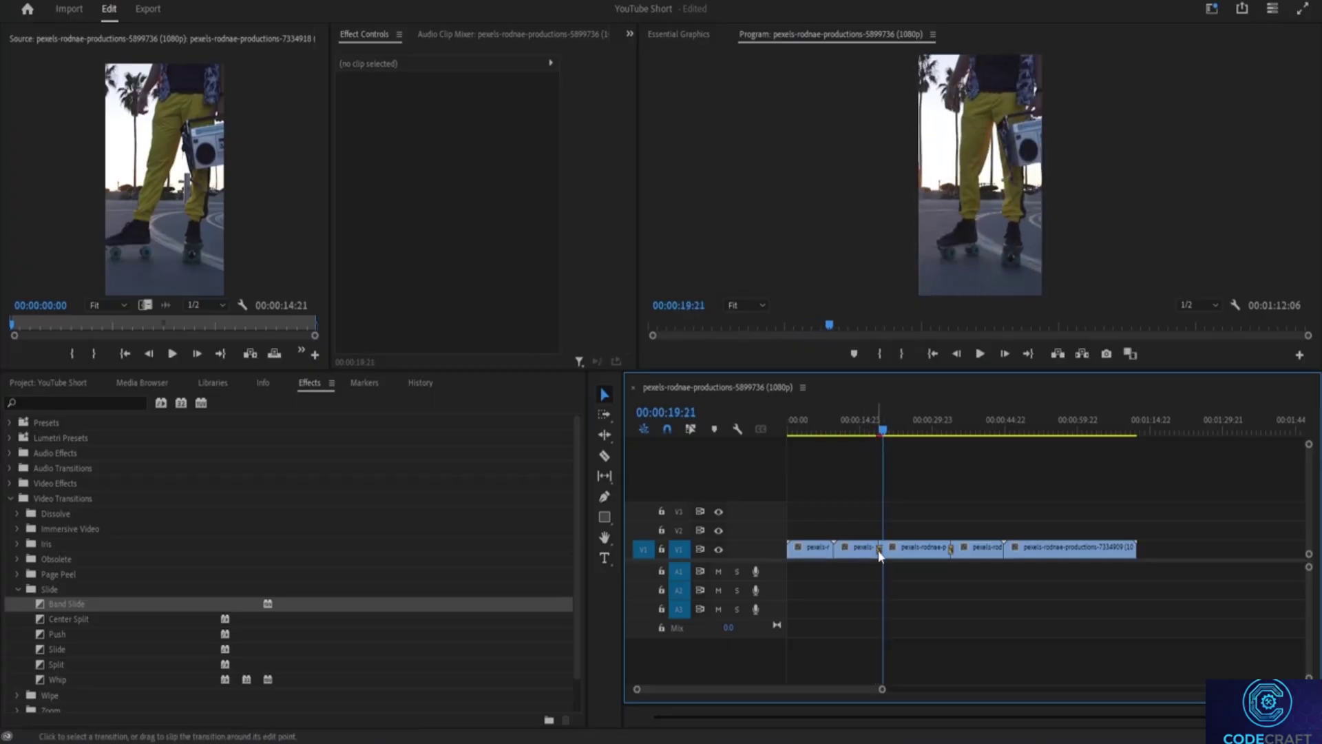
Replace the Band Slide between the second and third V1 clips with Center Split and play across it.
right_click(882, 568)
click(909, 580)
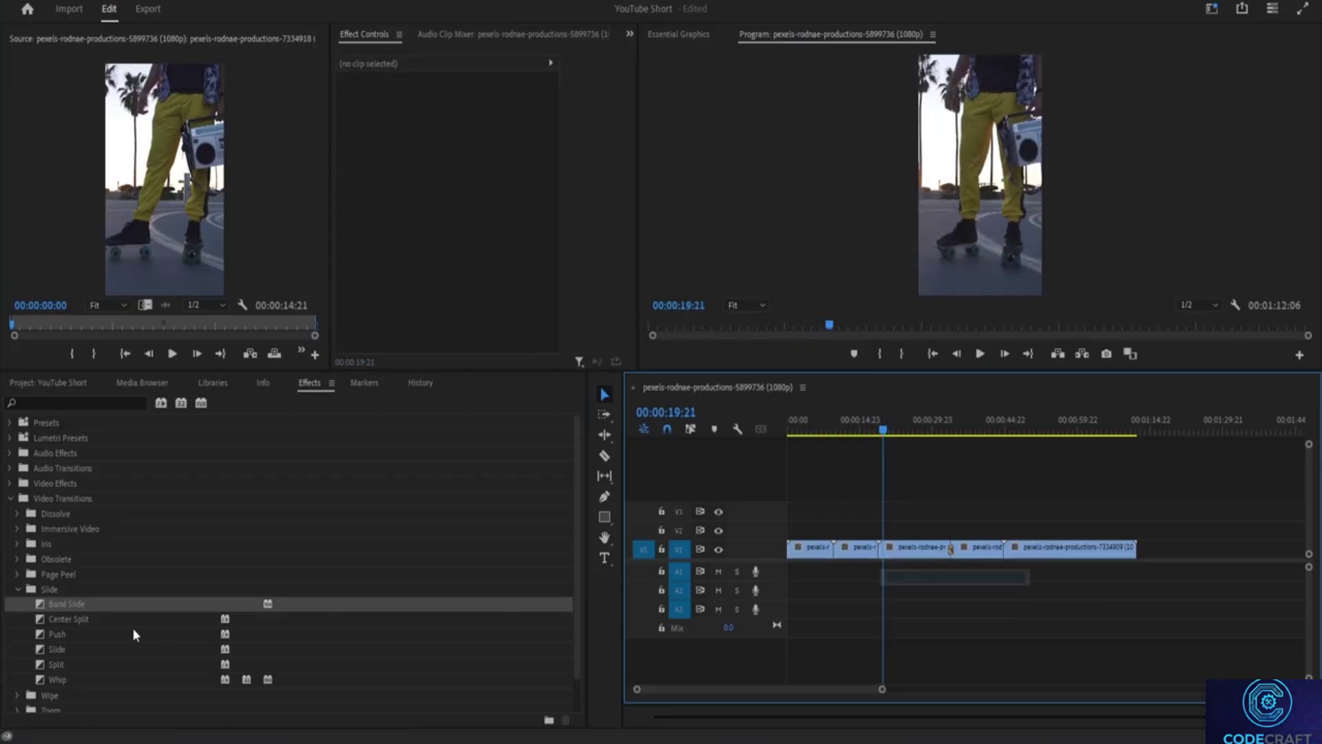
click(39, 620)
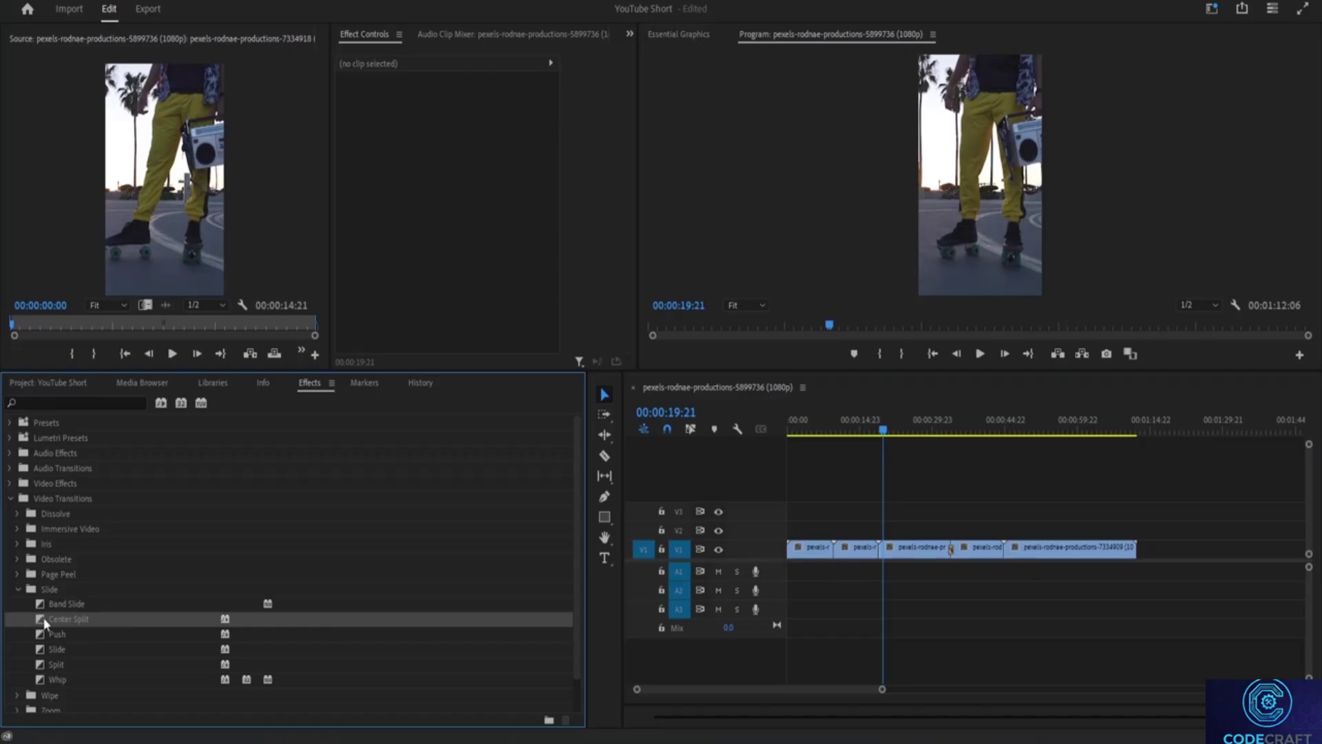
drag(611, 609, 878, 549)
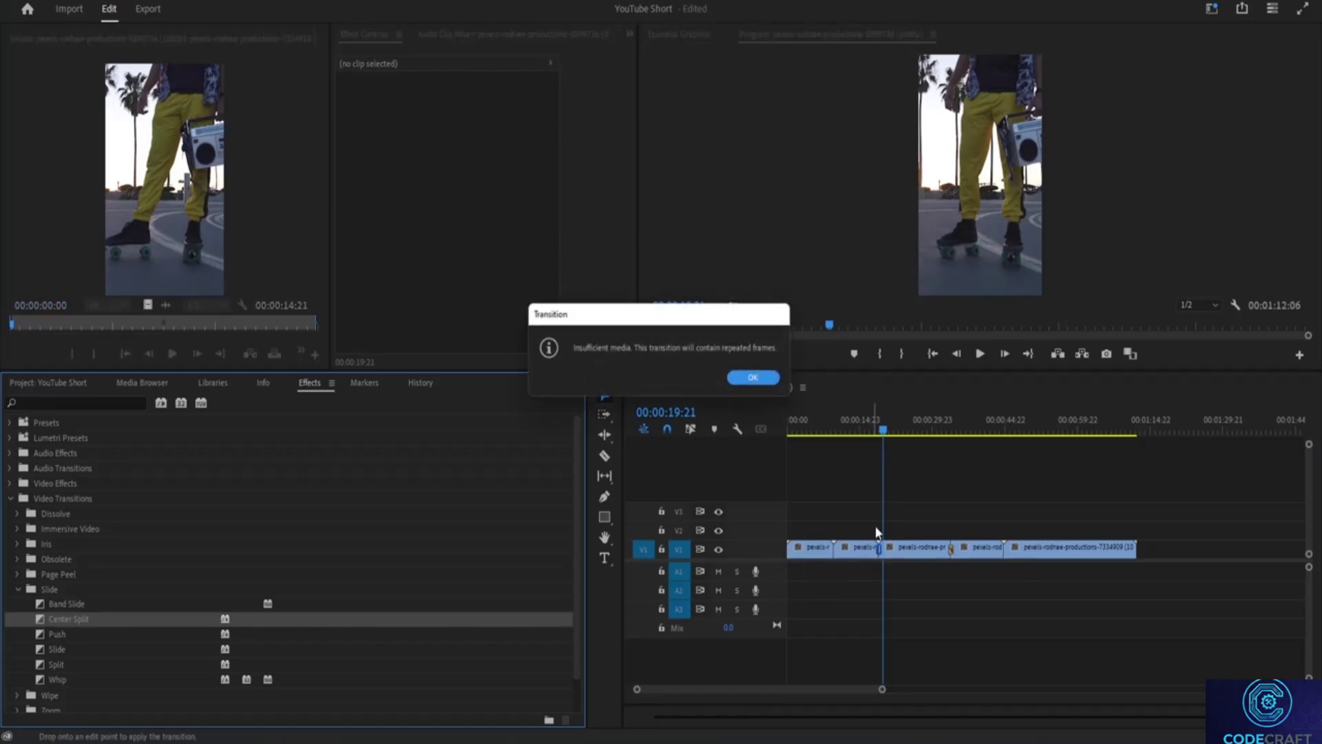
click(772, 384)
click(872, 433)
key(space)
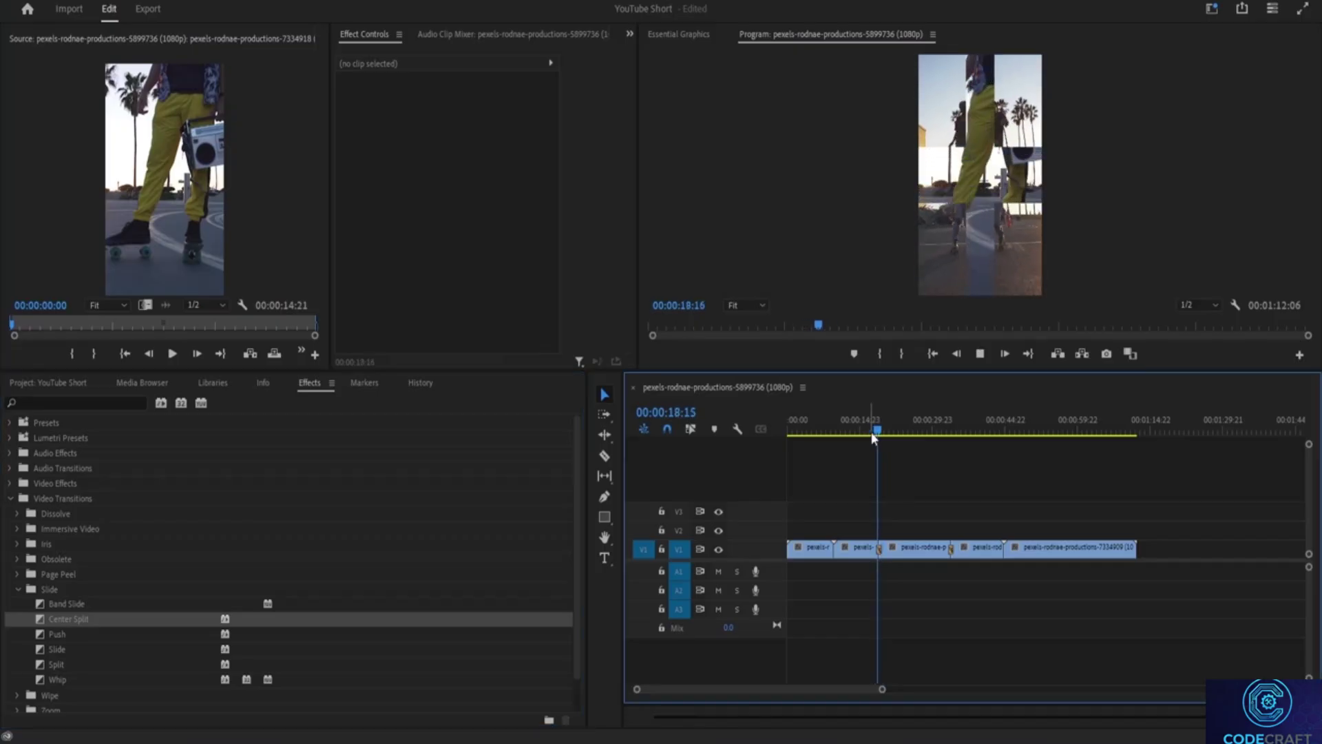
key(space)
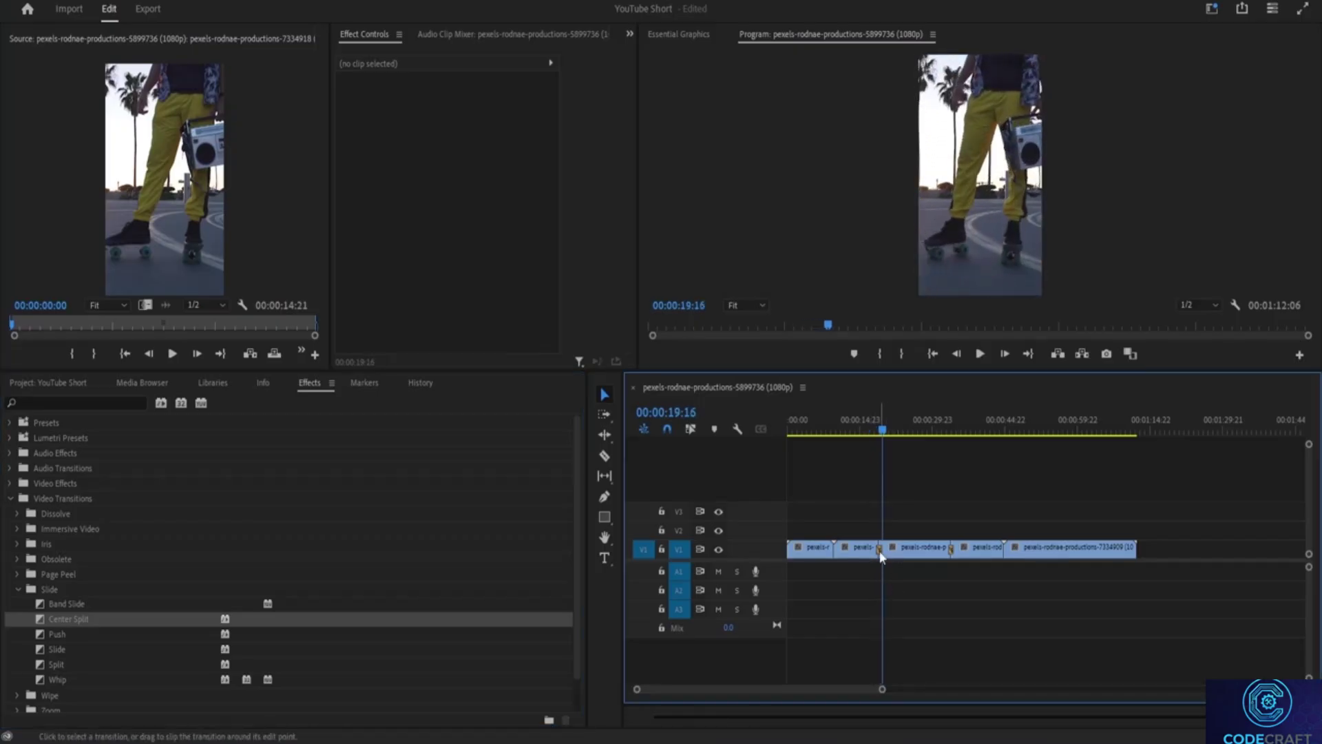
Replace the Center Split between the second and third V1 clips with the Slide transition and play across it.
right_click(880, 549)
click(909, 577)
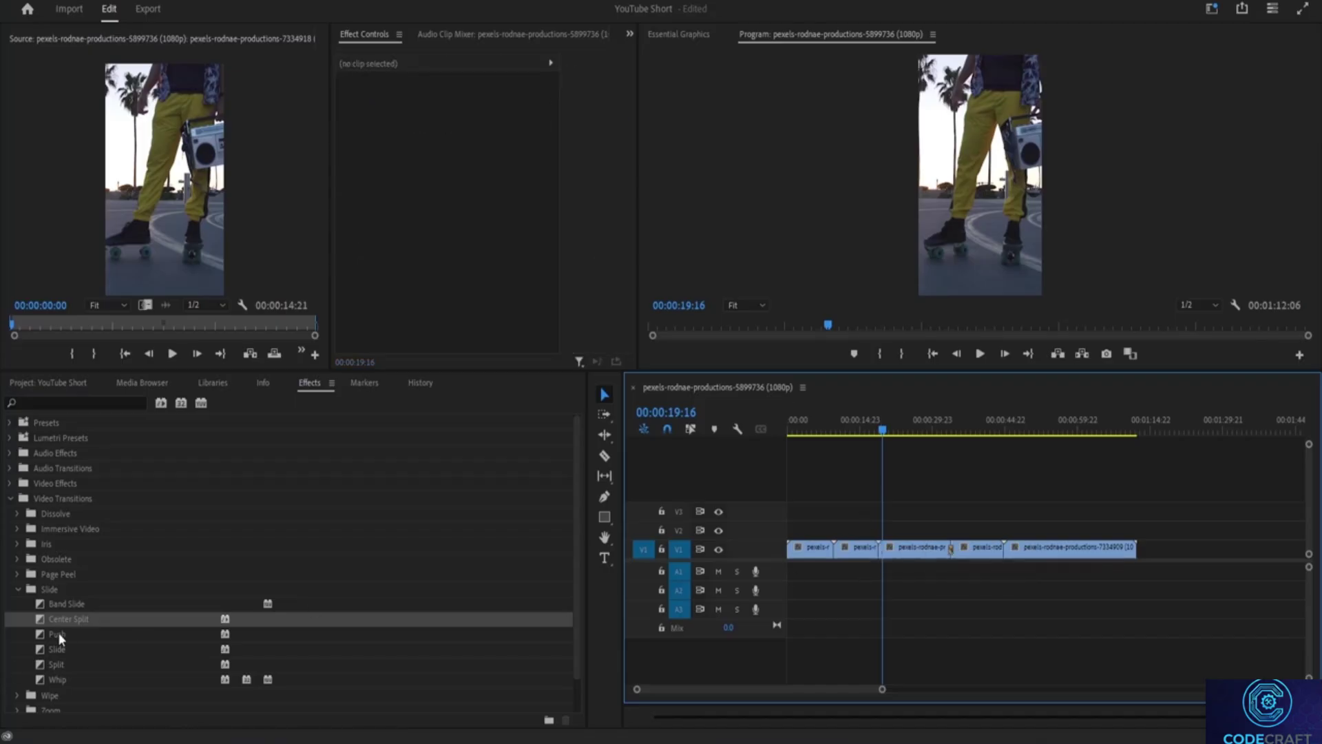
click(44, 651)
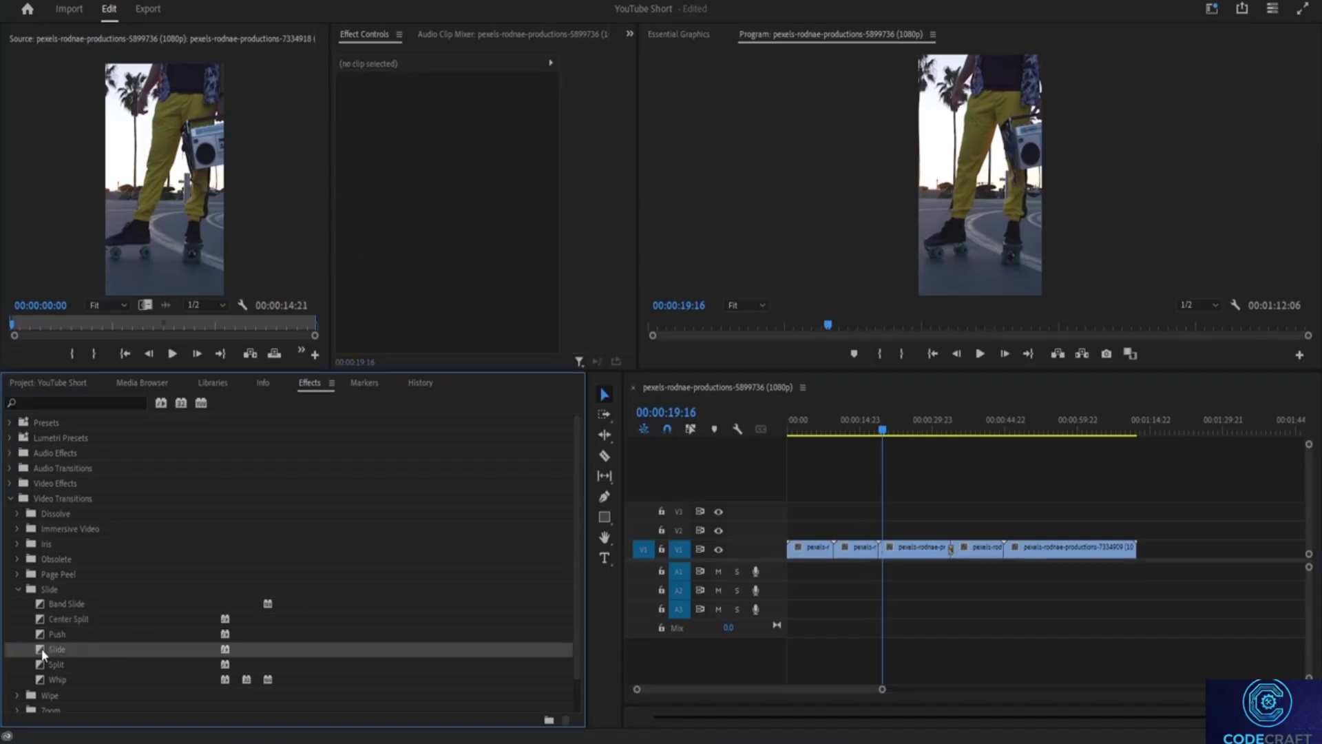
mouse_move(356, 654)
mouse_down()
mouse_move(844, 568)
mouse_move(879, 549)
mouse_up()
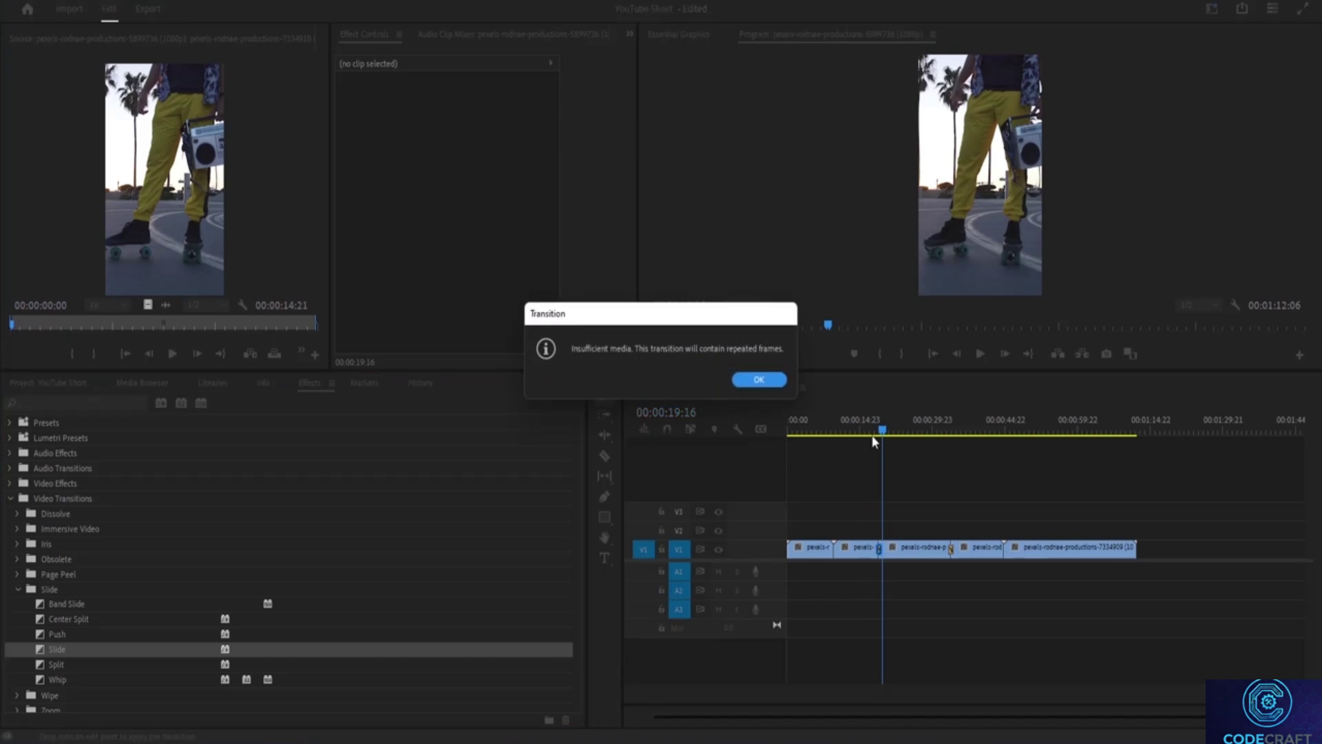
click(758, 380)
click(876, 430)
key(space)
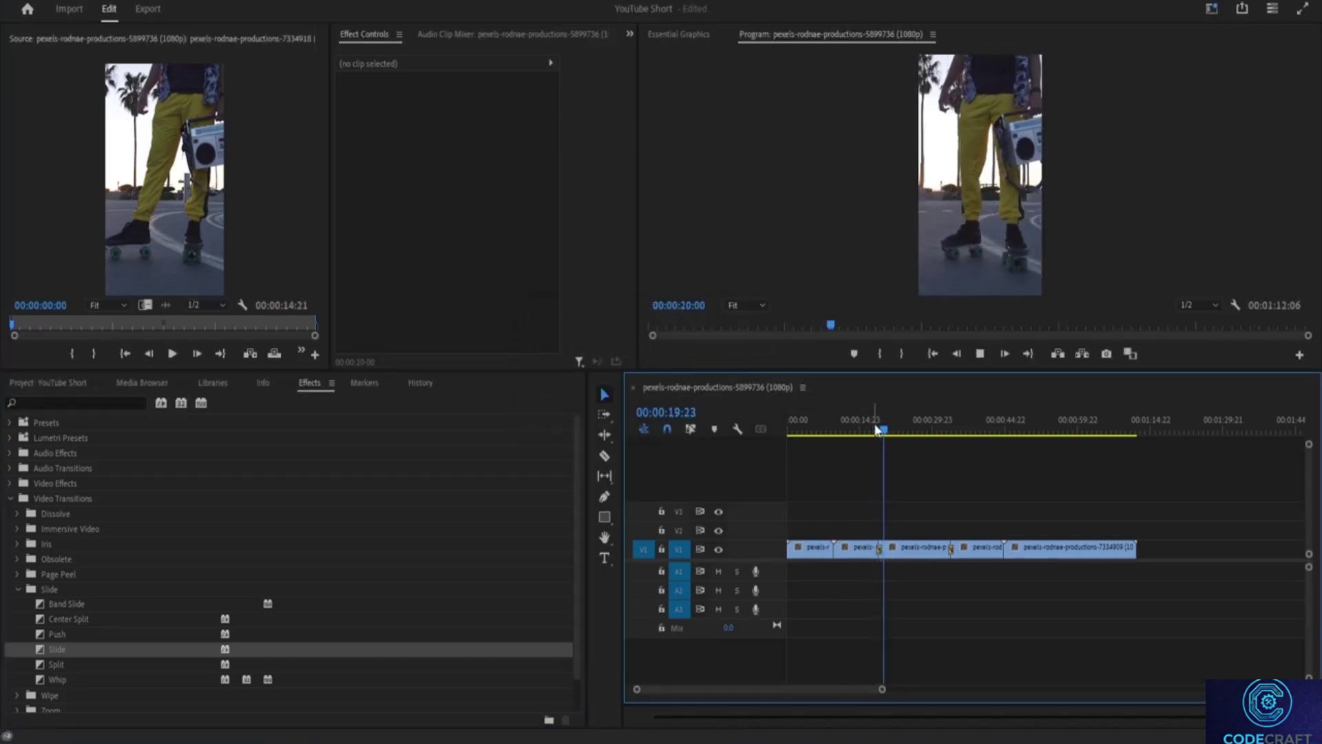
key(space)
Replace the Slide transition between the second and third V1 clips with Whip and play across it.
click(879, 549)
right_click(881, 550)
click(916, 579)
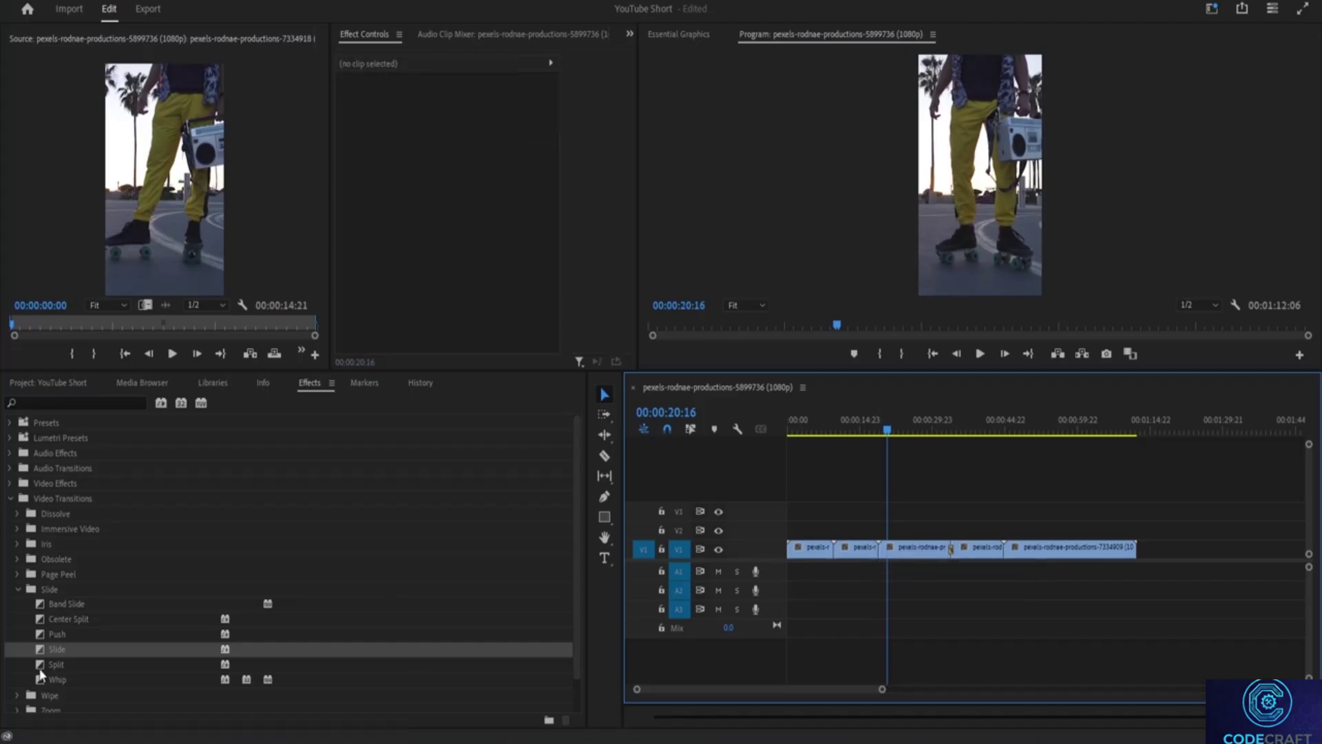
click(39, 667)
drag(39, 680, 886, 548)
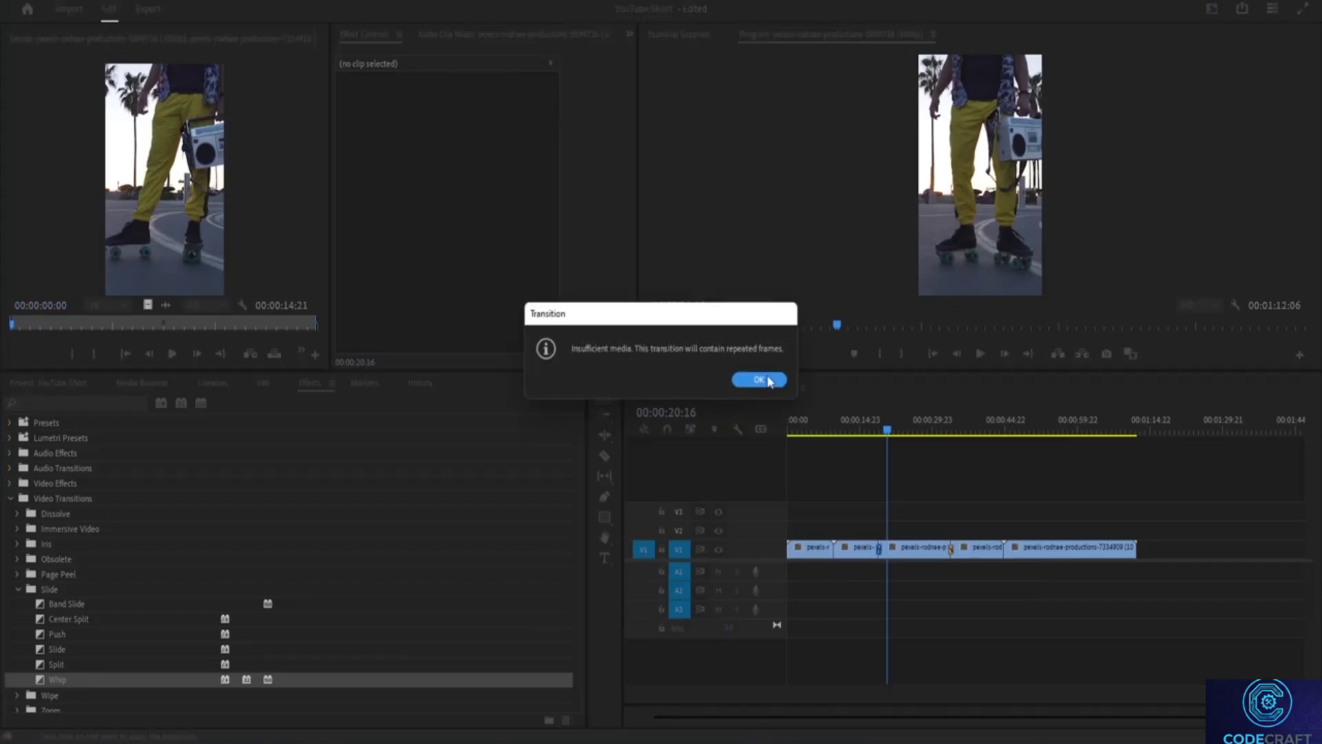
click(759, 380)
drag(885, 432, 877, 443)
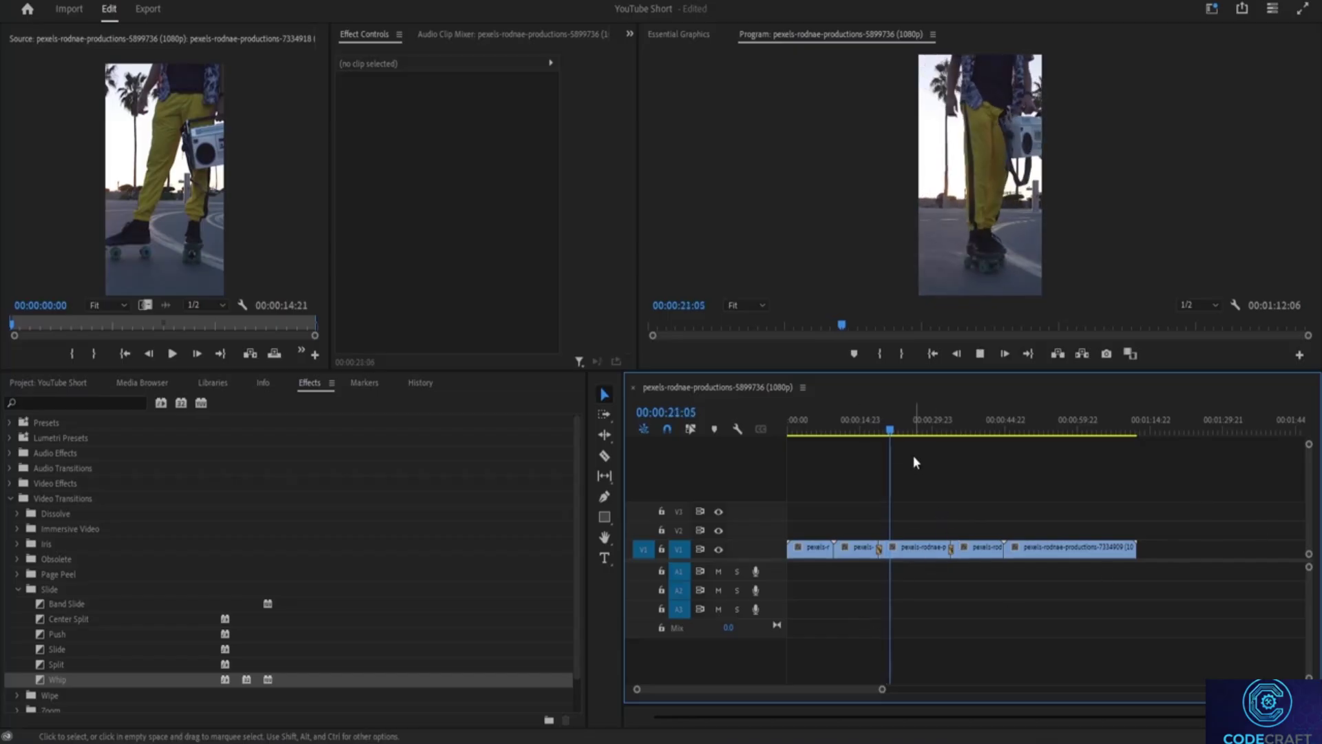
Play from the middle of the third V1 clip through the cut between the fourth and fifth clips.
drag(890, 431, 940, 431)
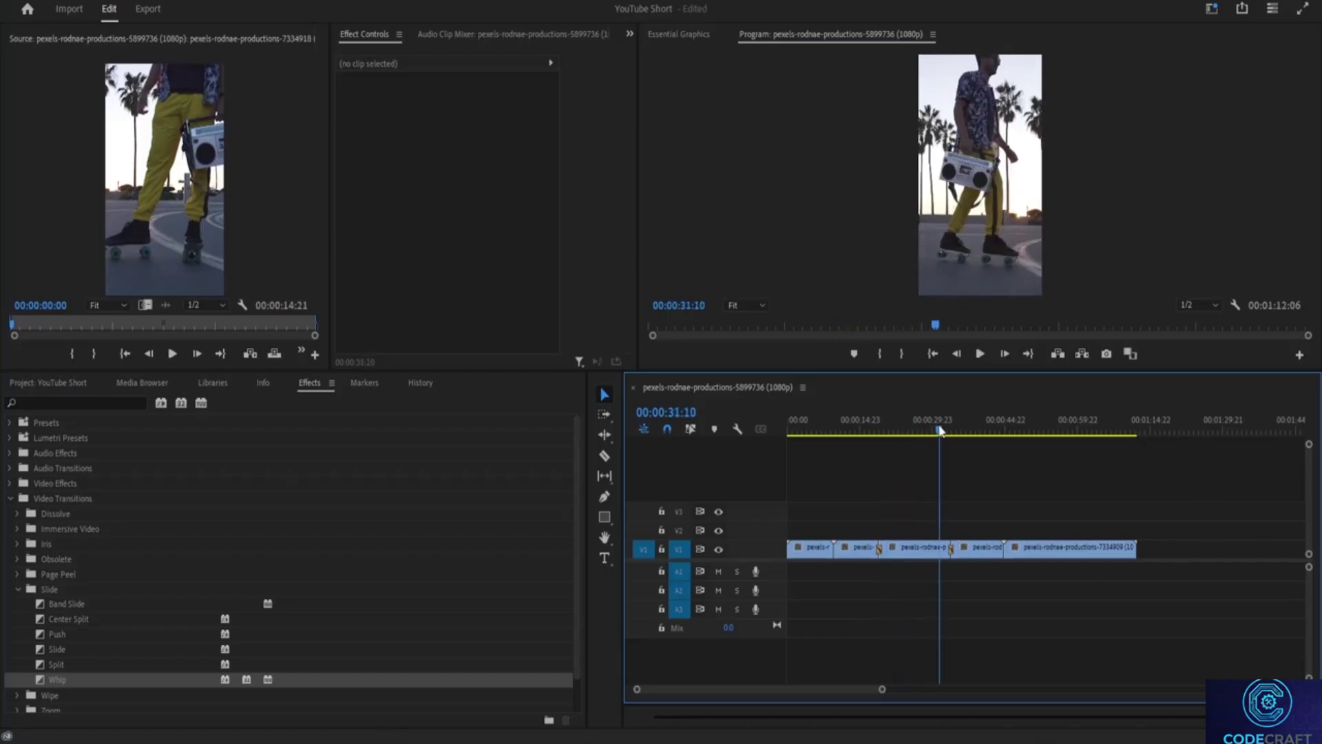
key(space)
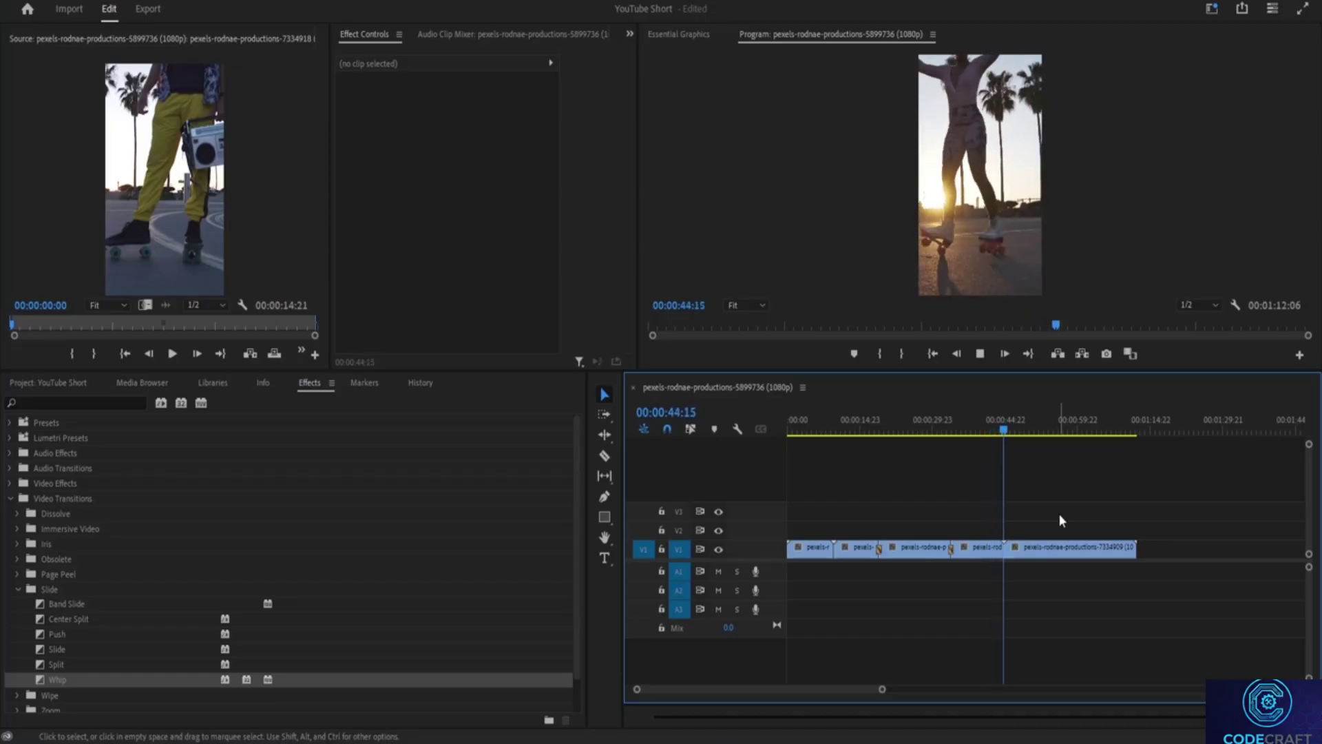
key(space)
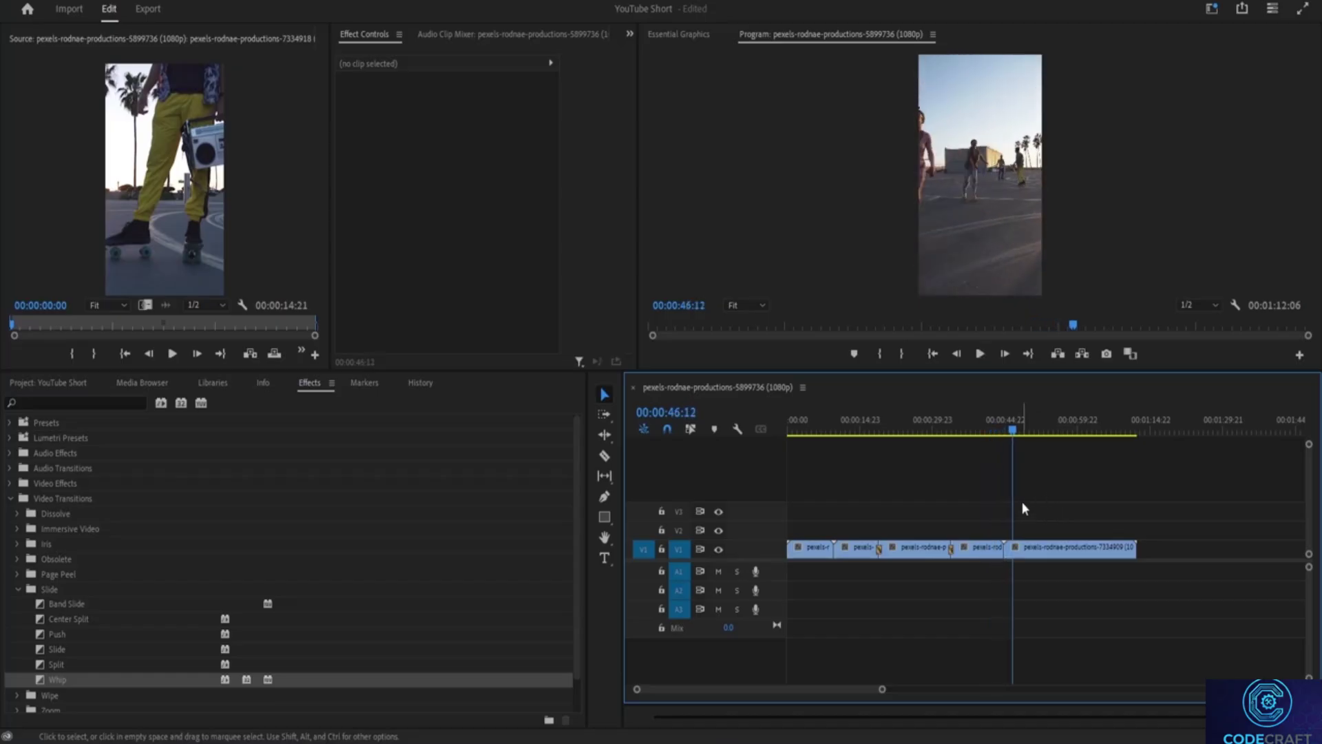
Apply the VR Light Rays immersive video transition to the cut between the fourth and fifth V1 clips and play across it.
drag(1012, 429, 992, 429)
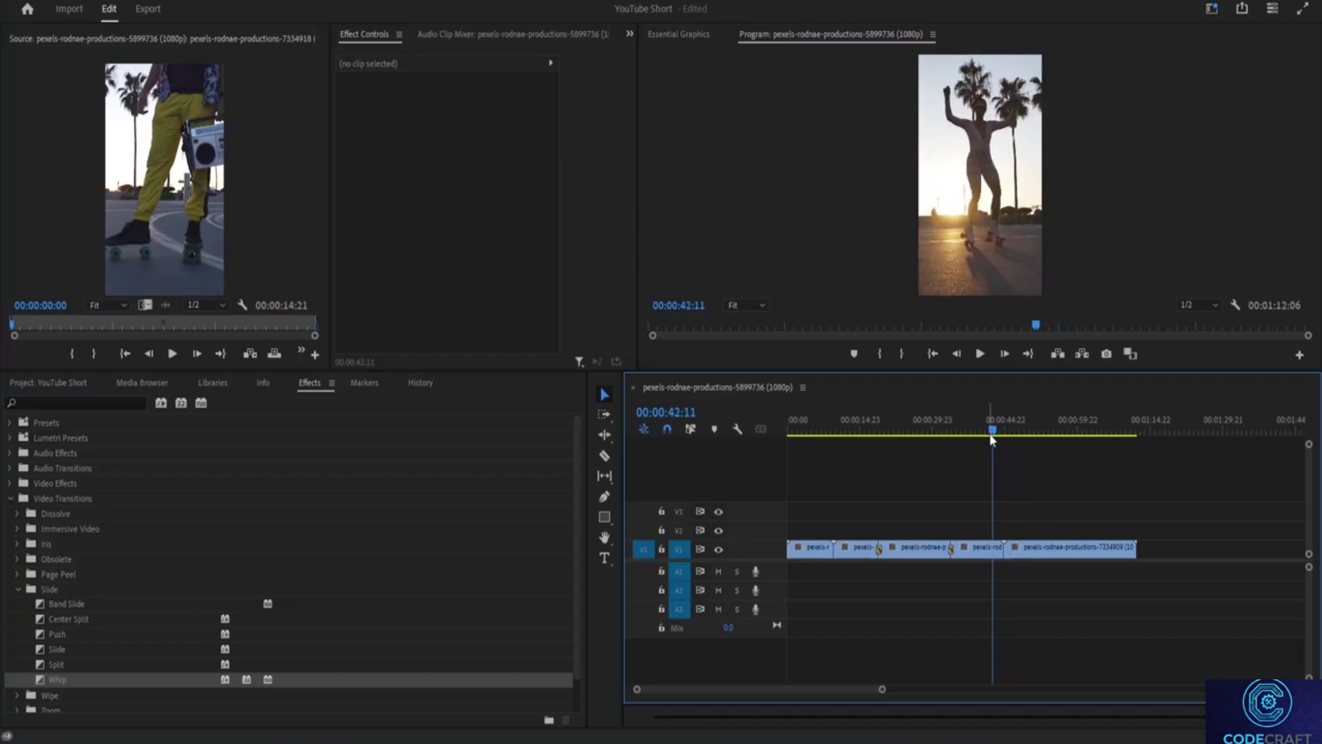
click(18, 589)
click(18, 544)
click(18, 544)
click(18, 529)
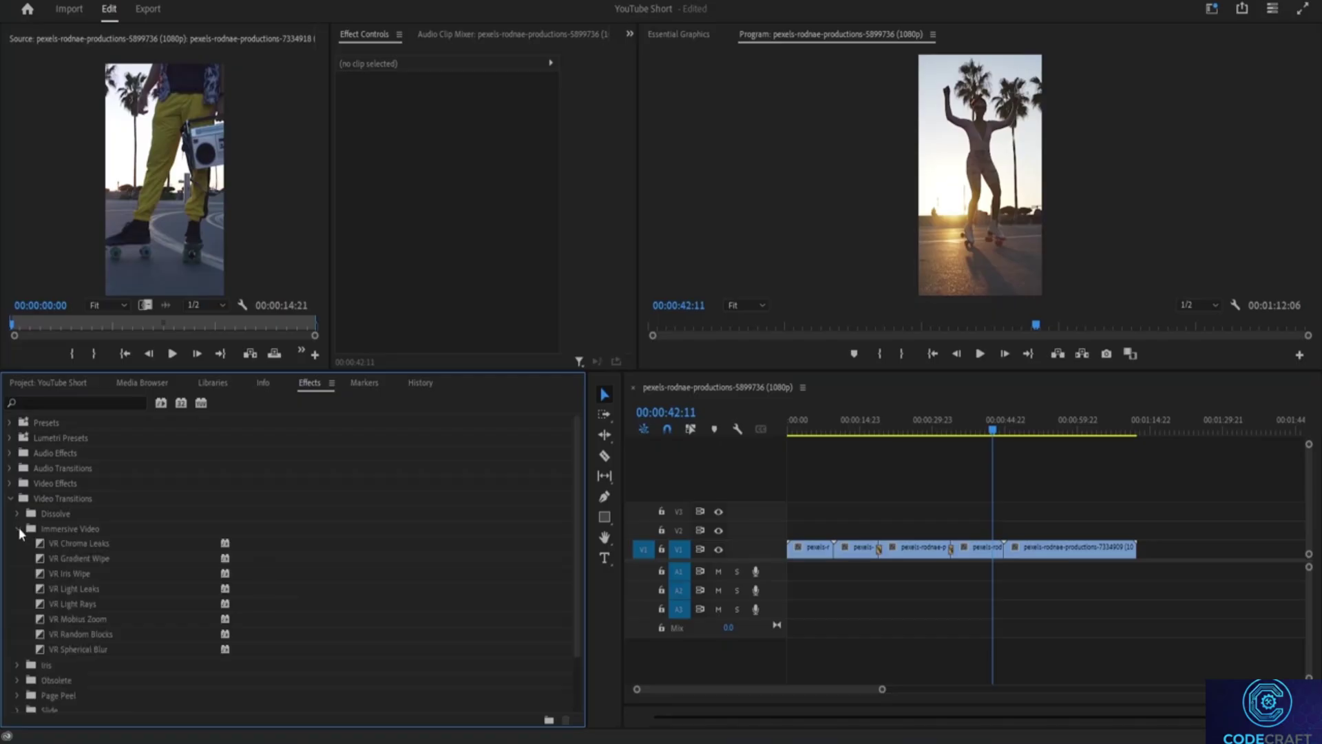
click(39, 606)
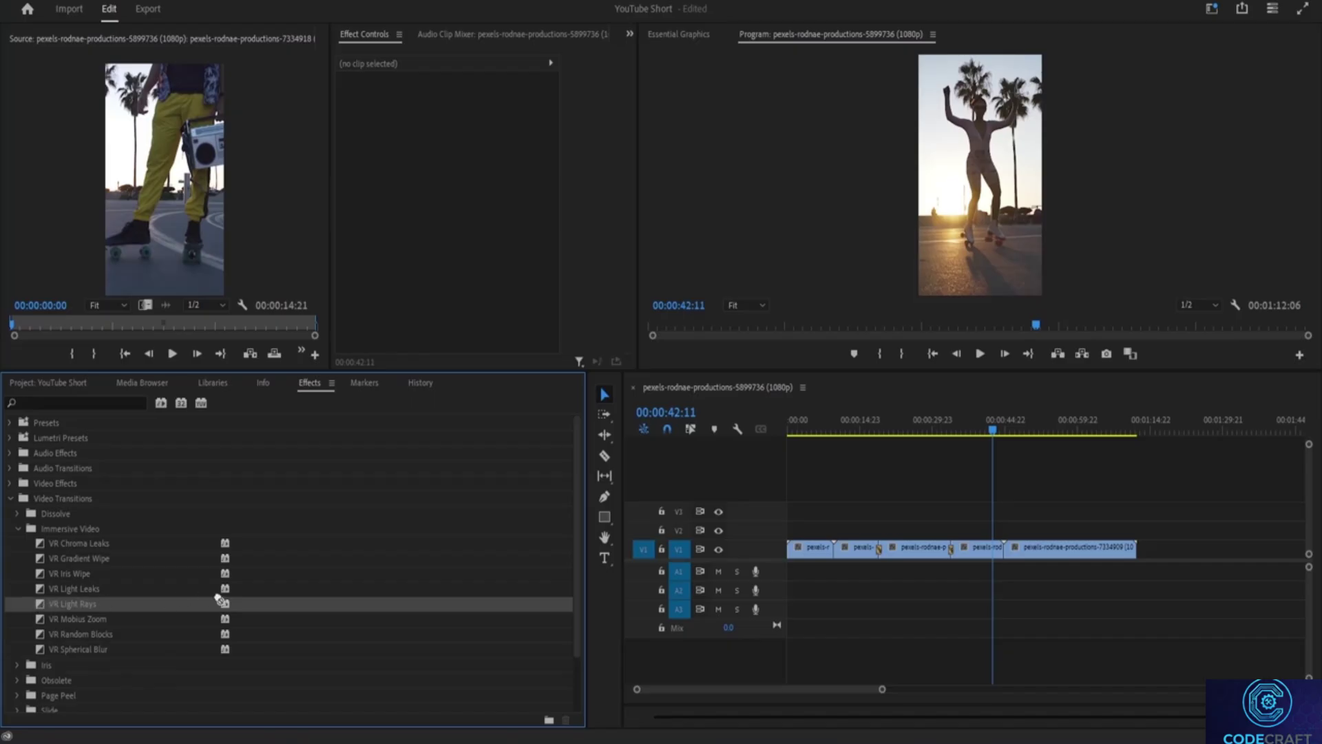
drag(469, 610, 1005, 554)
click(774, 387)
key(space)
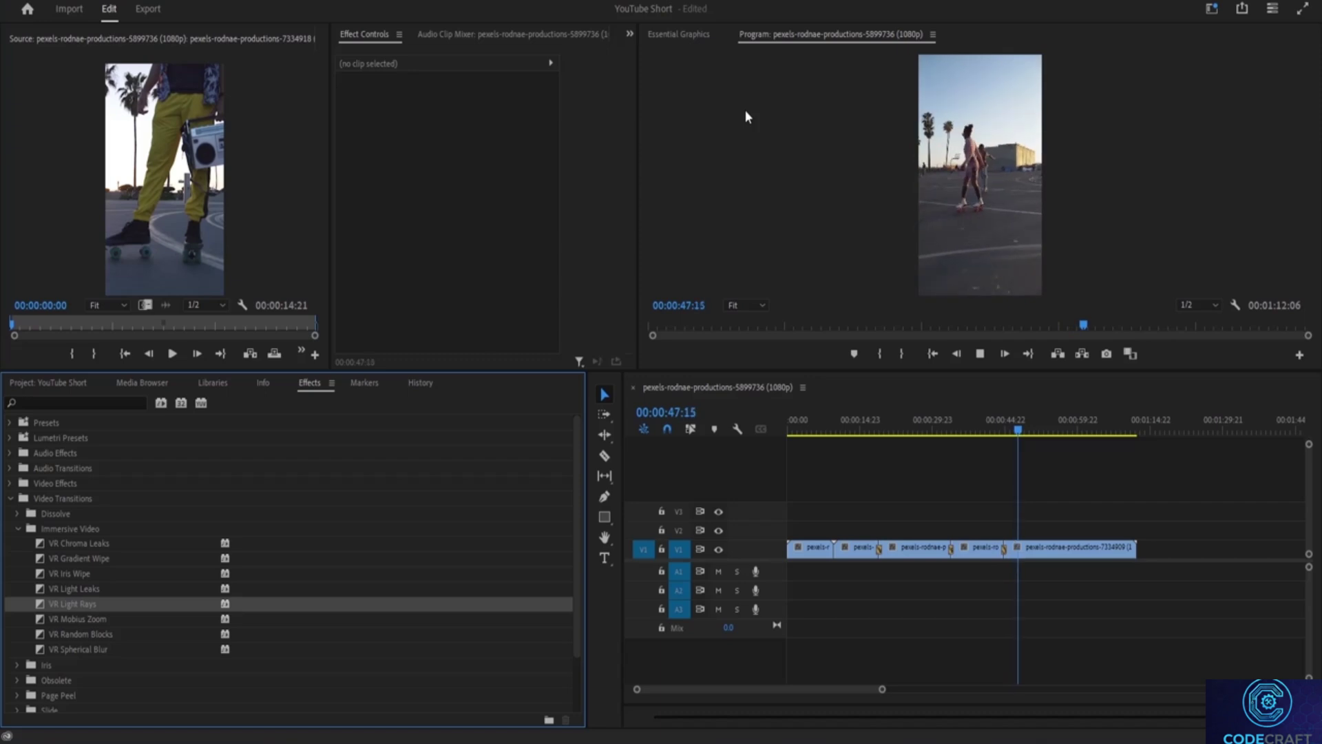
Replay the VR Light Rays transition from just before the last V1 cut and continue into the fifth clip.
drag(1010, 438, 999, 436)
key(space)
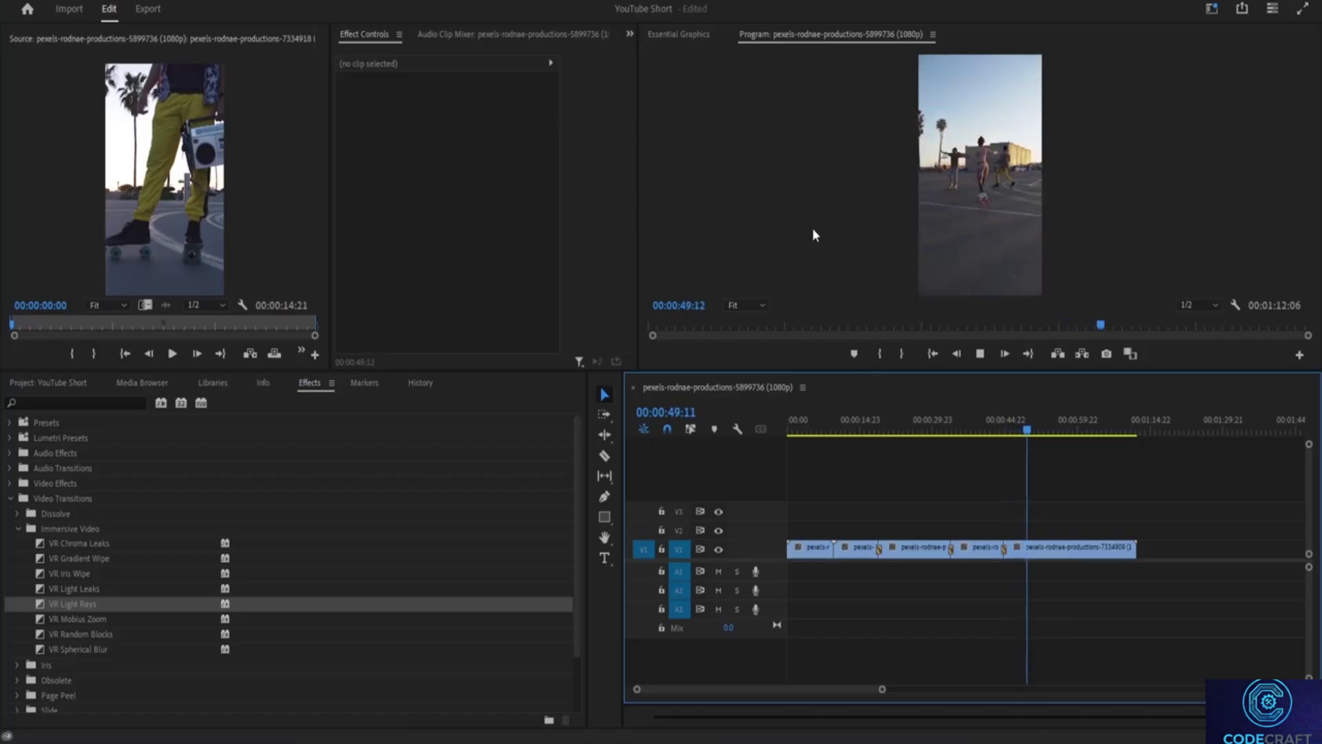
key(space)
key(space)
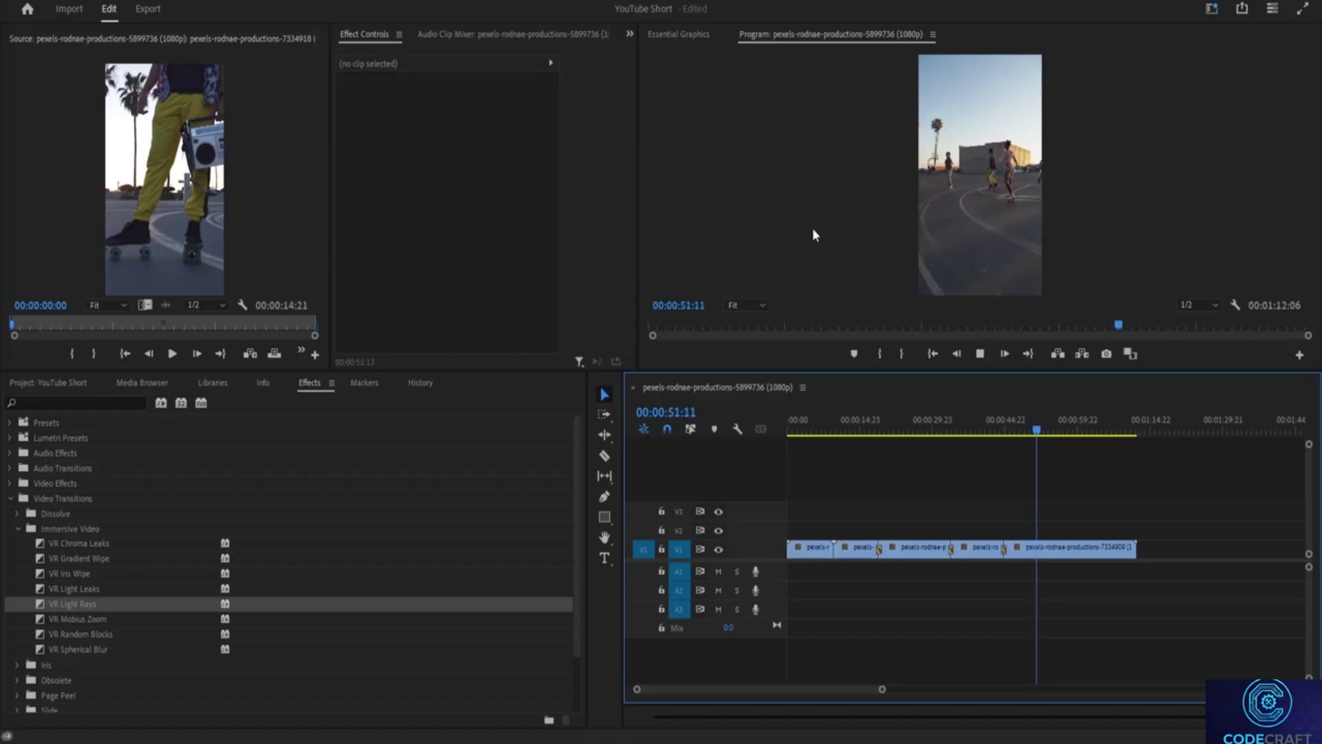
key(space)
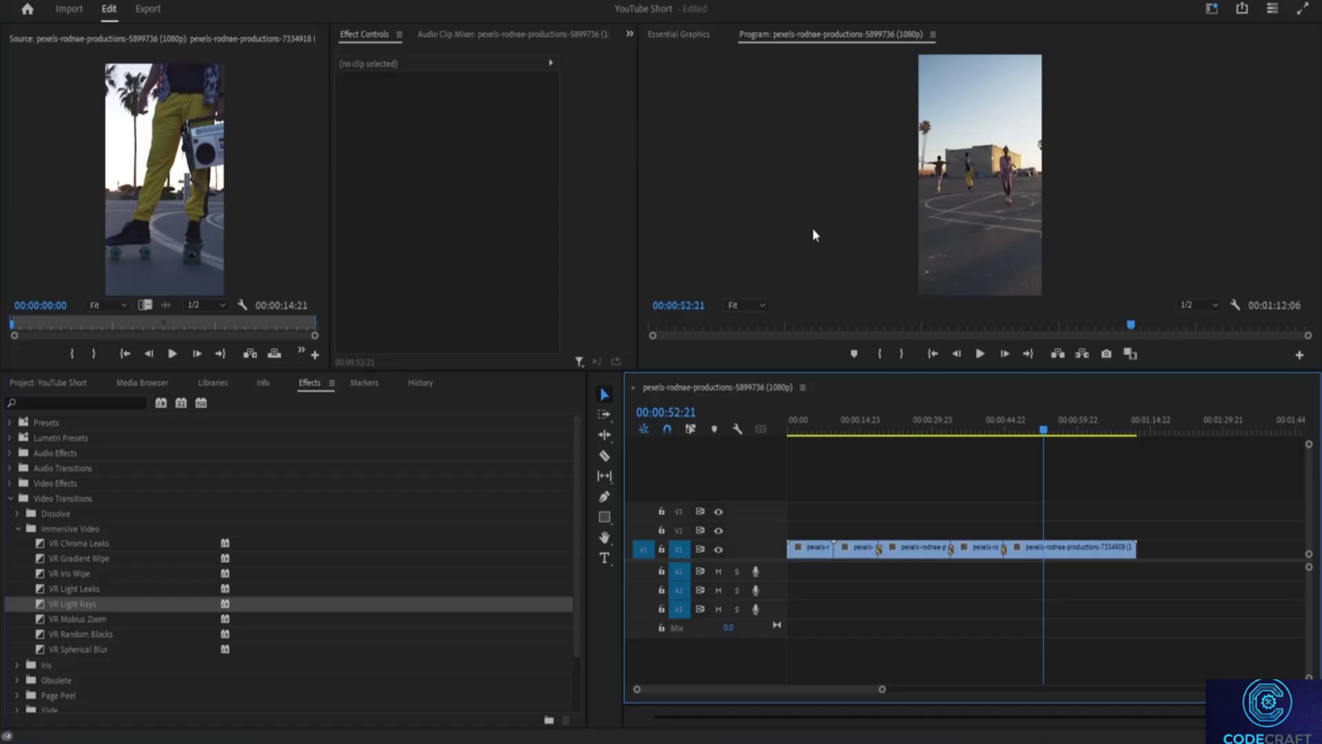
key(space)
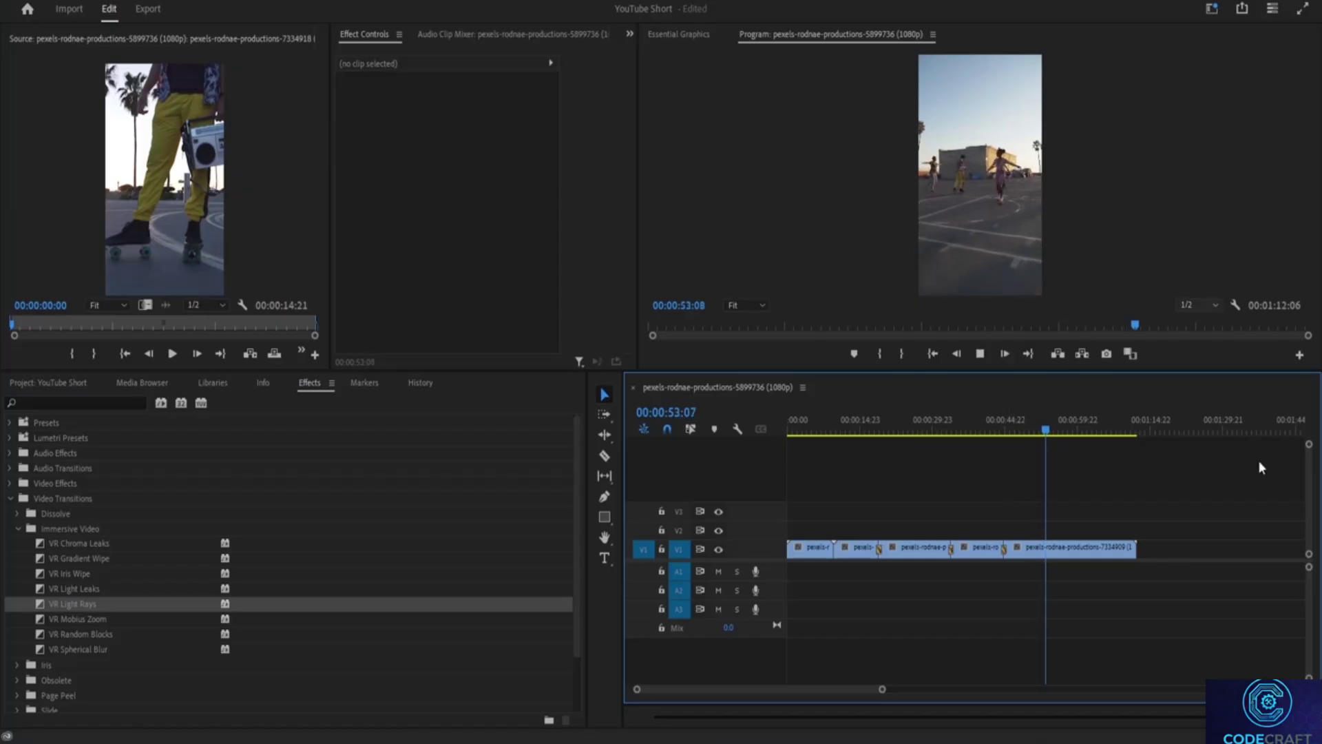
key(space)
Apply the Band Slide transition to the start of the first V1 clip and play it from the sequence beginning.
drag(1055, 434, 776, 449)
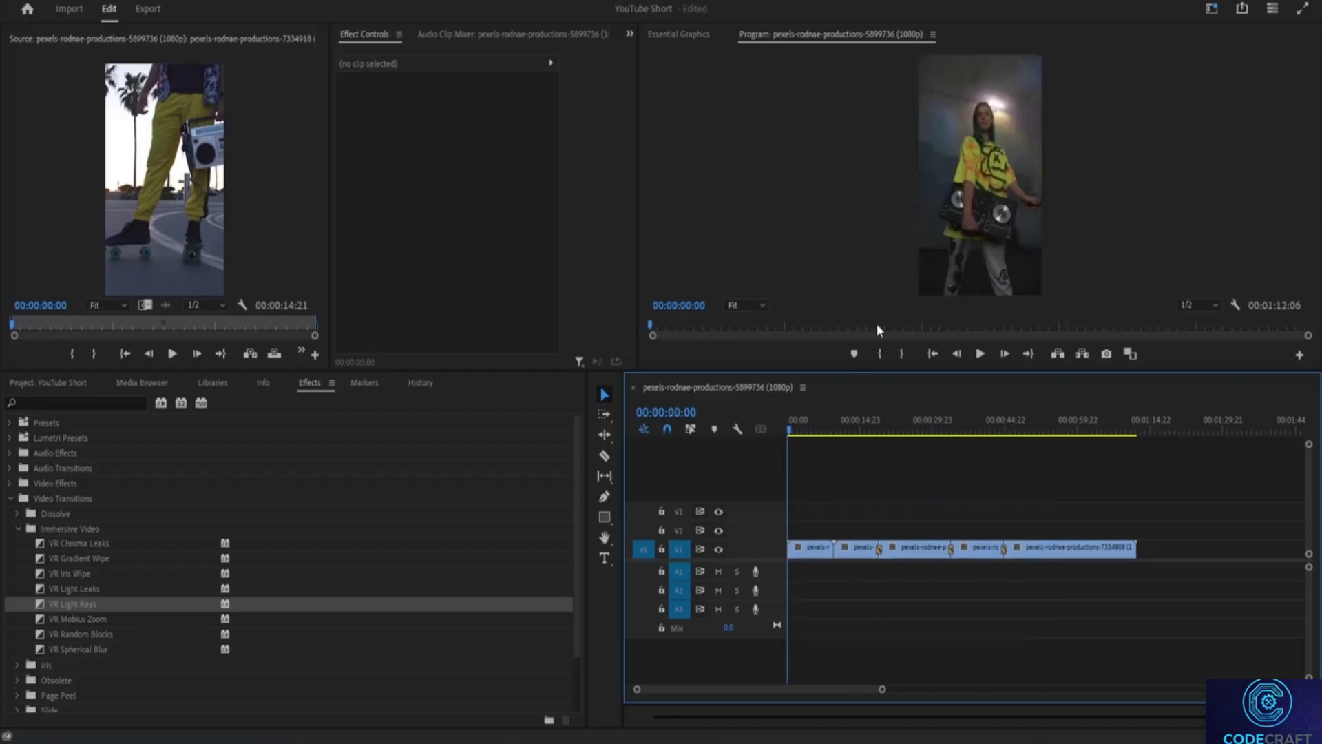
click(18, 529)
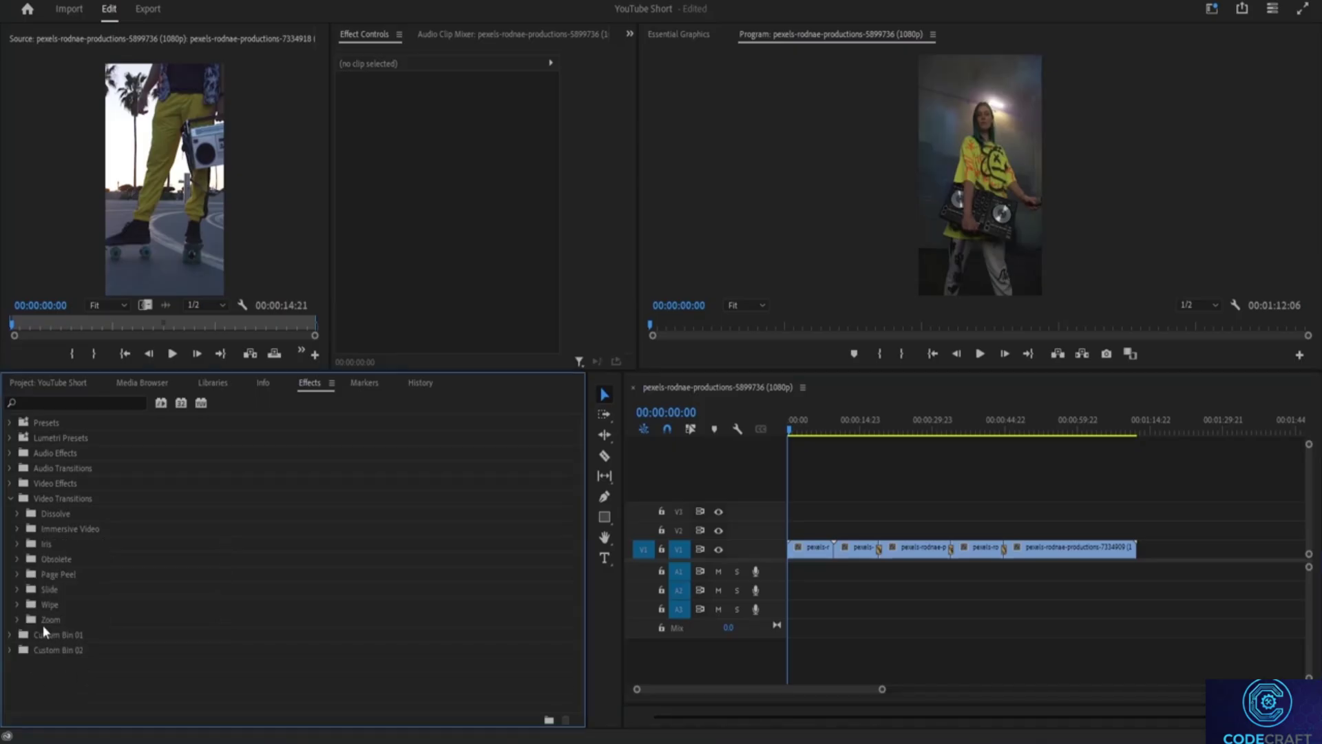
click(17, 574)
click(18, 576)
click(17, 589)
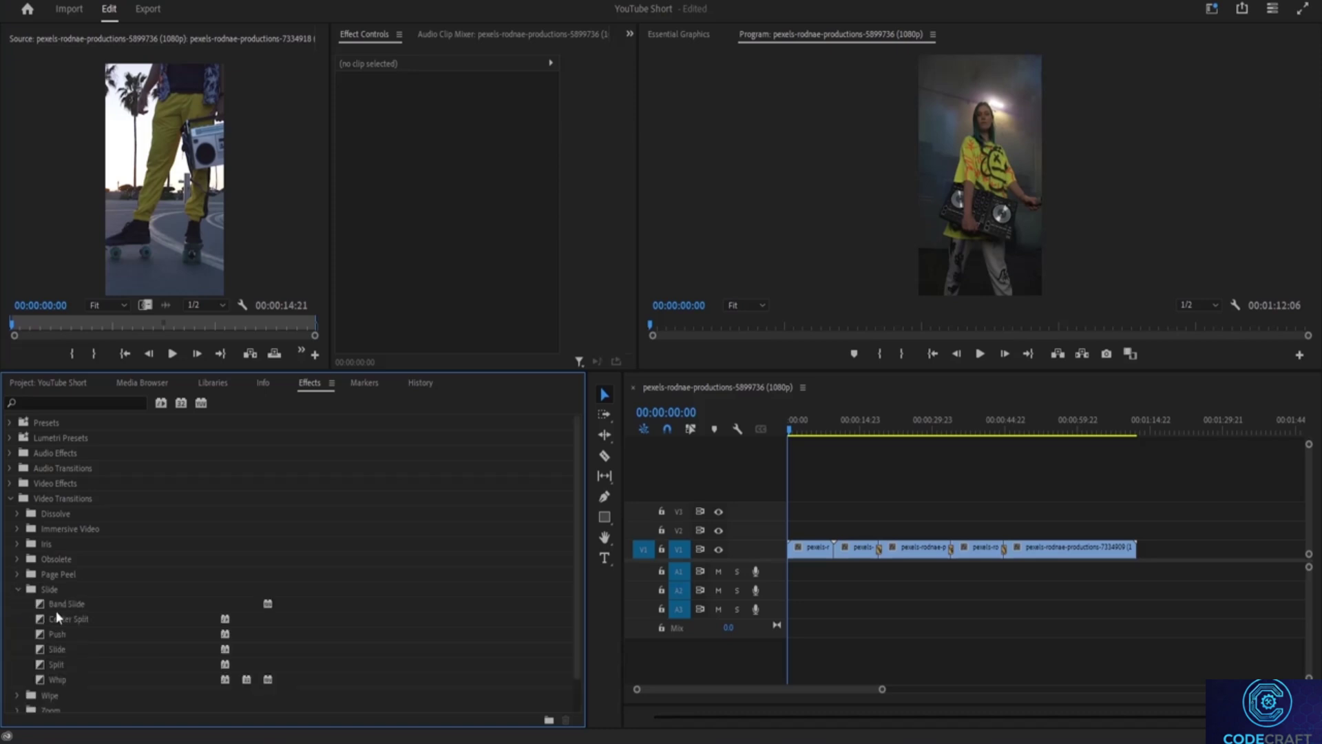
drag(42, 602, 791, 551)
key(space)
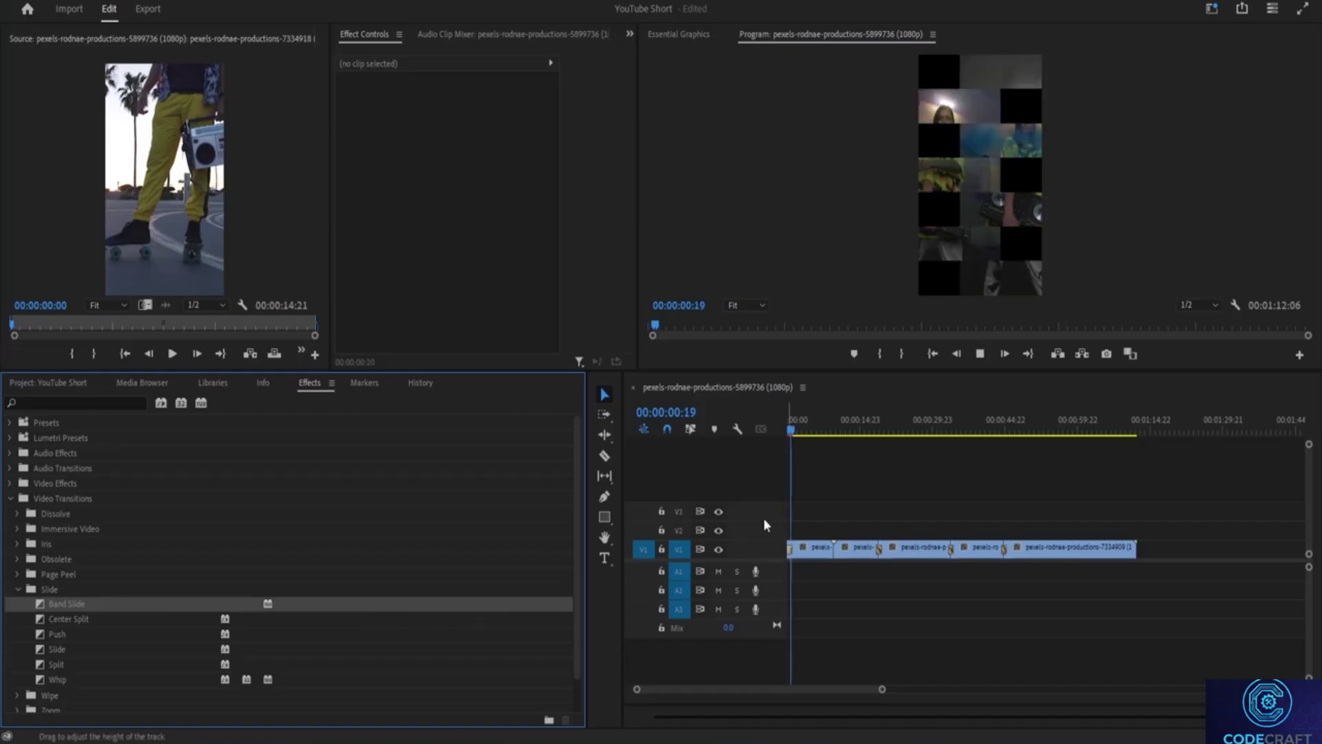
Replace the Band Slide at the start of the first V1 clip with Center Split and preview it.
right_click(792, 551)
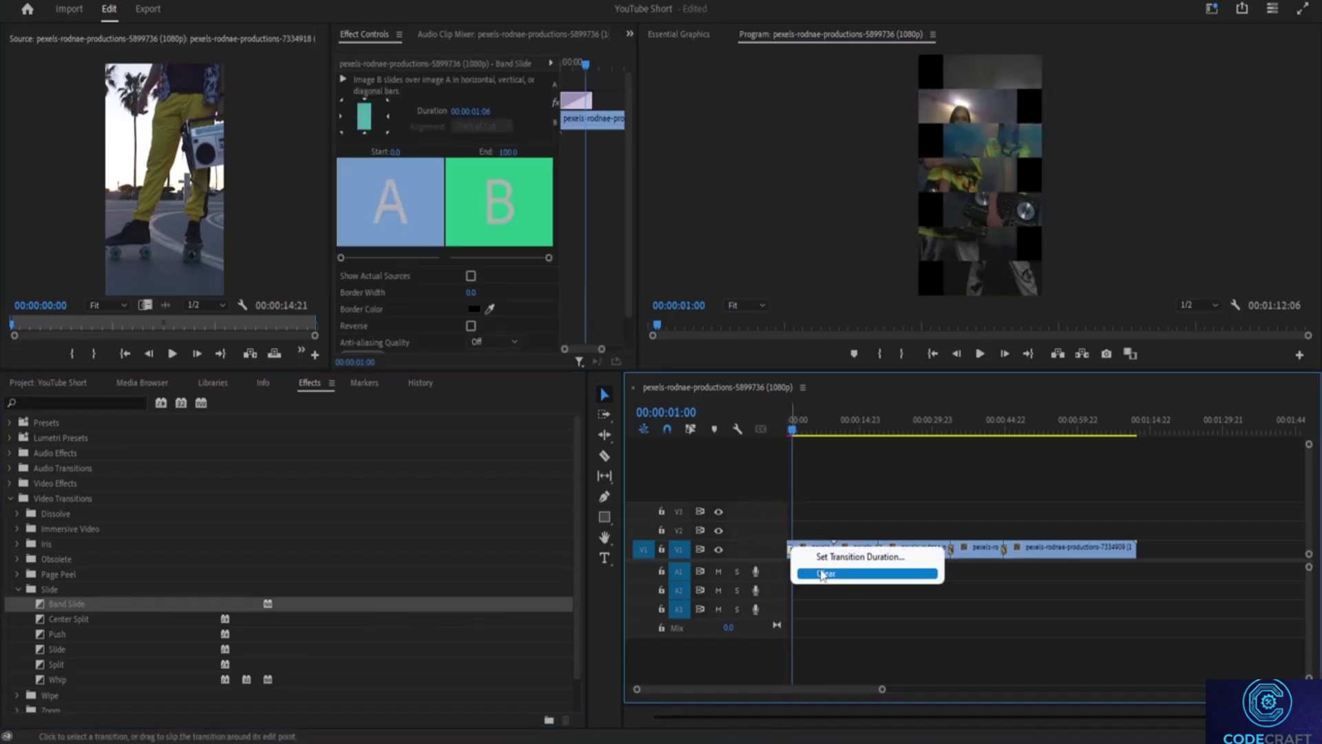
click(821, 574)
click(38, 619)
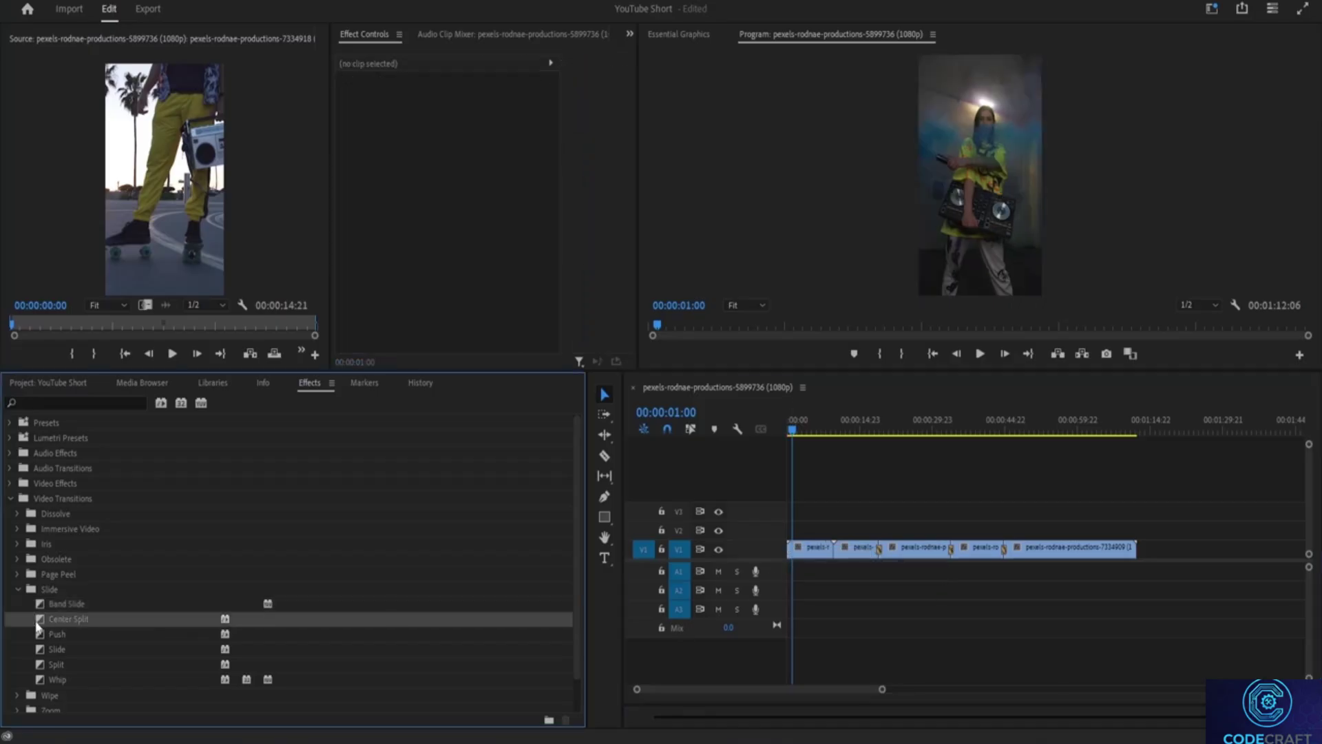
drag(207, 615, 792, 551)
click(785, 427)
drag(784, 428, 792, 431)
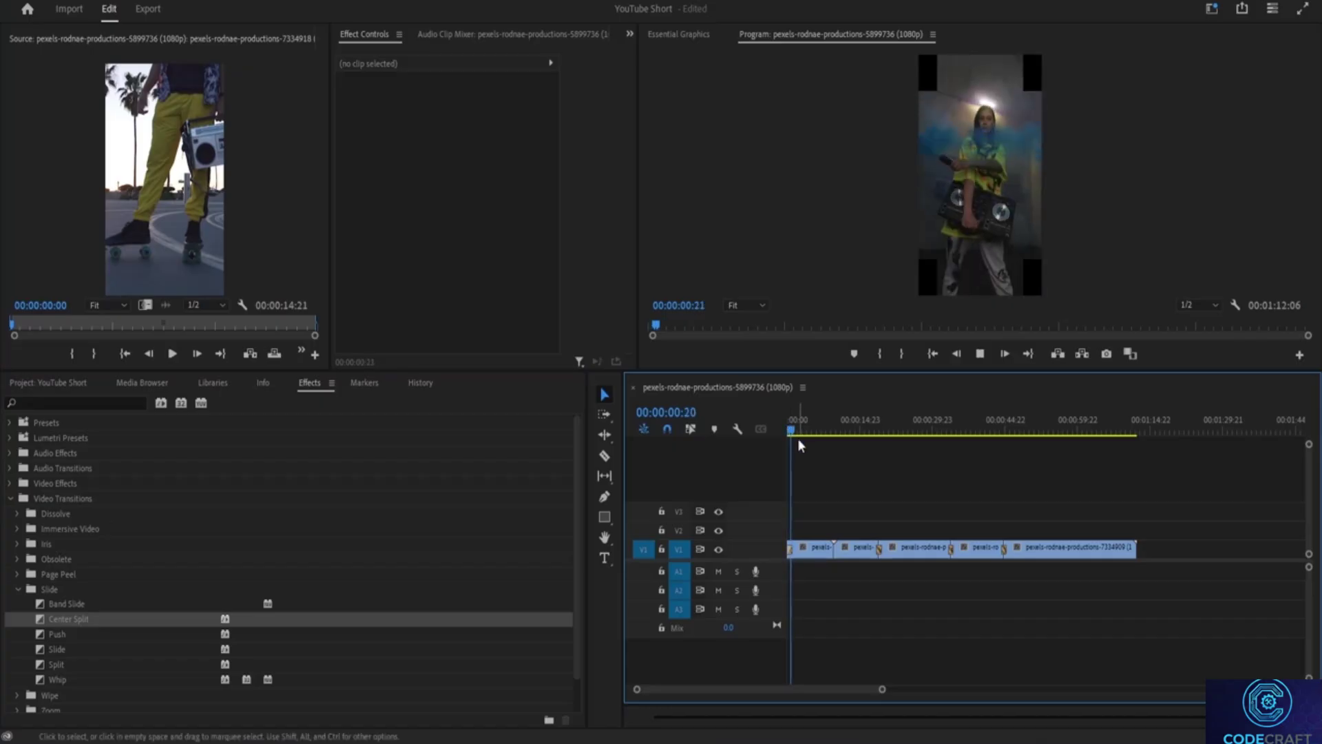
Replace the Center Split at the start of the first V1 clip with the Split transition and play it.
click(792, 554)
right_click(792, 554)
click(826, 574)
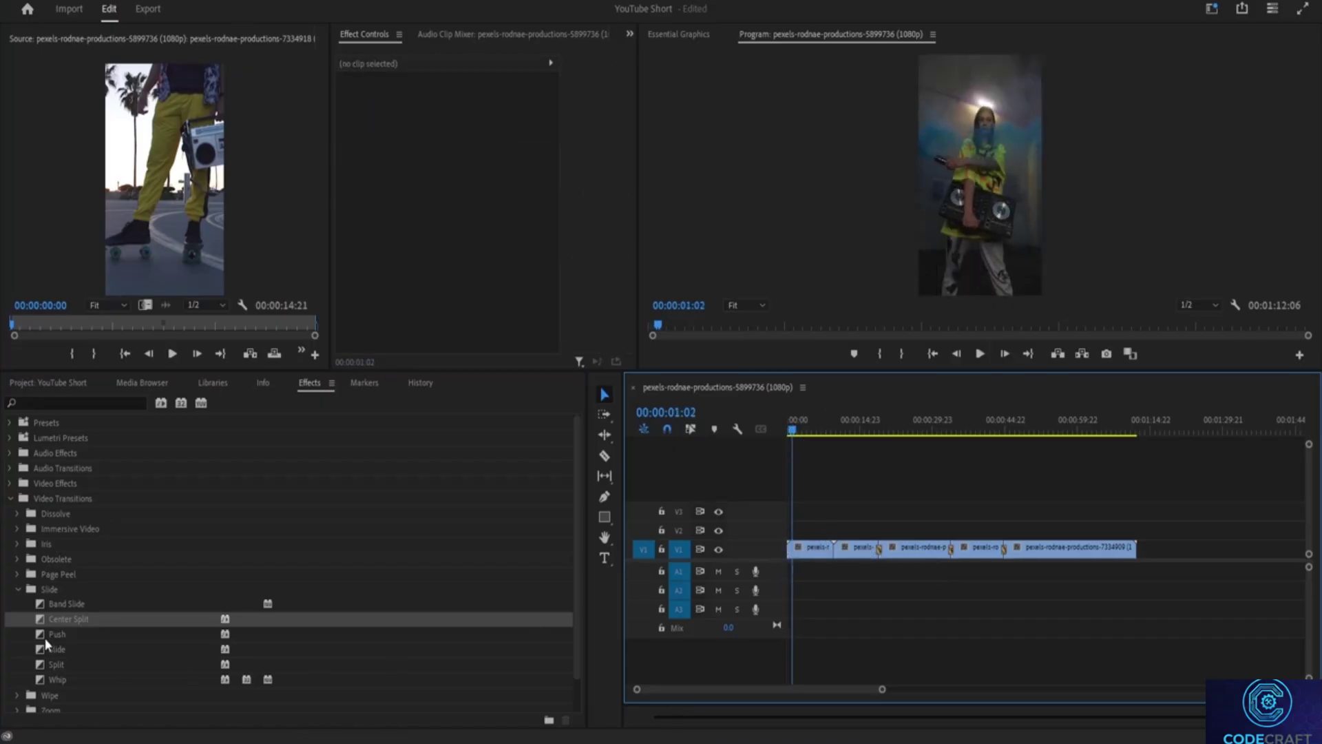
click(43, 665)
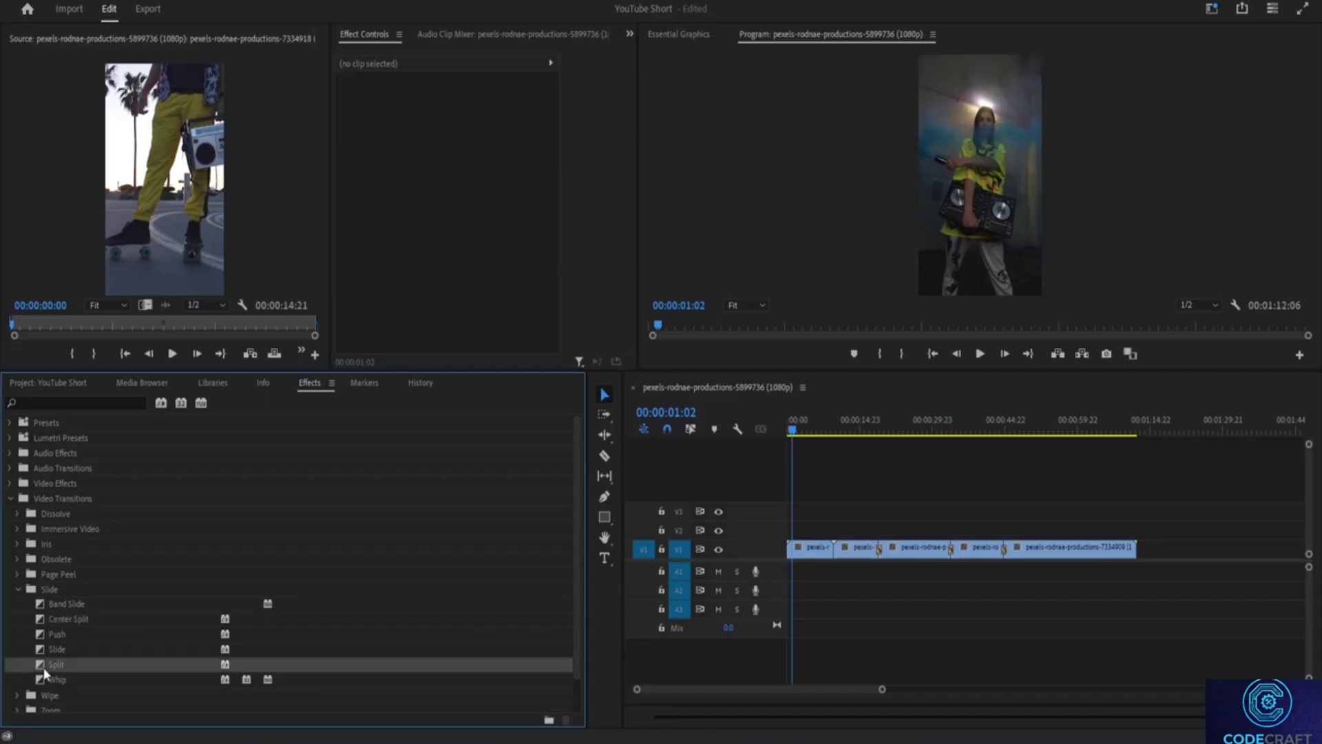
drag(767, 590, 792, 551)
click(775, 427)
key(space)
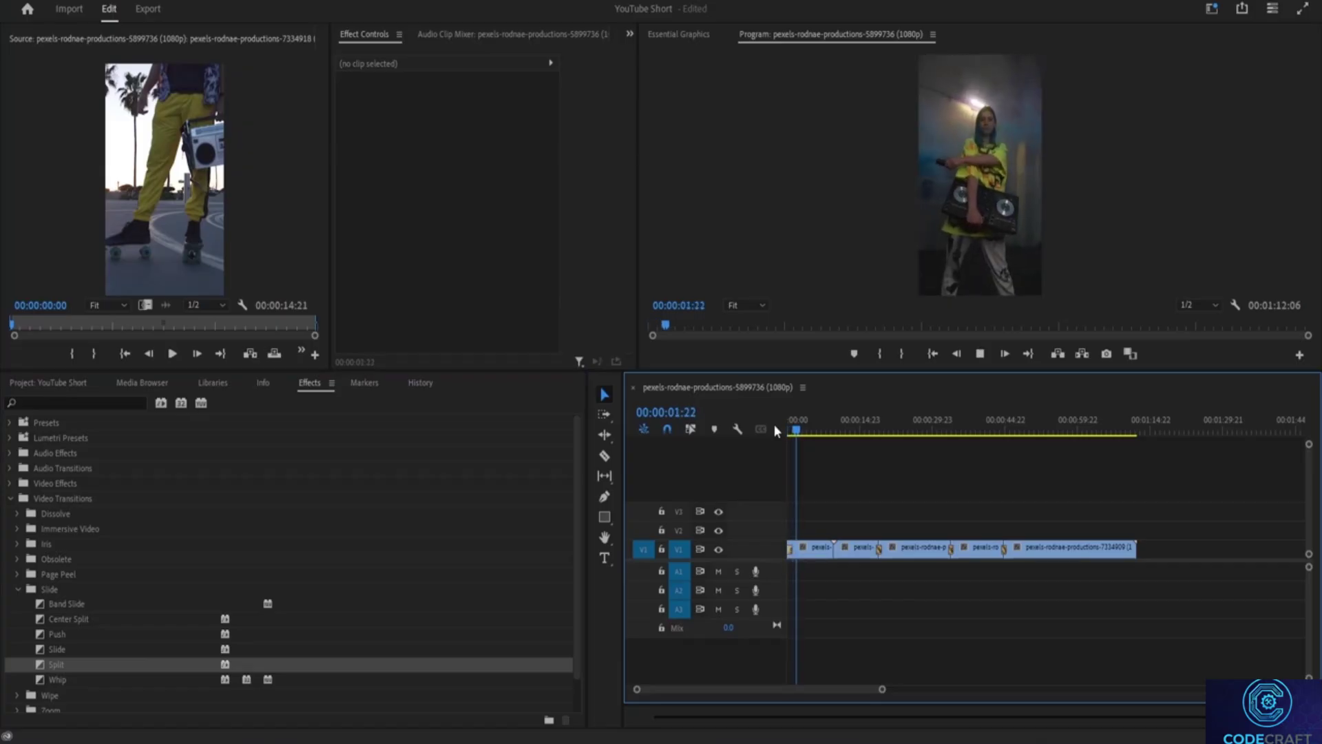
key(space)
Continue playback through the first V1 clip, then replay its opening Split transition from the sequence start.
key(space)
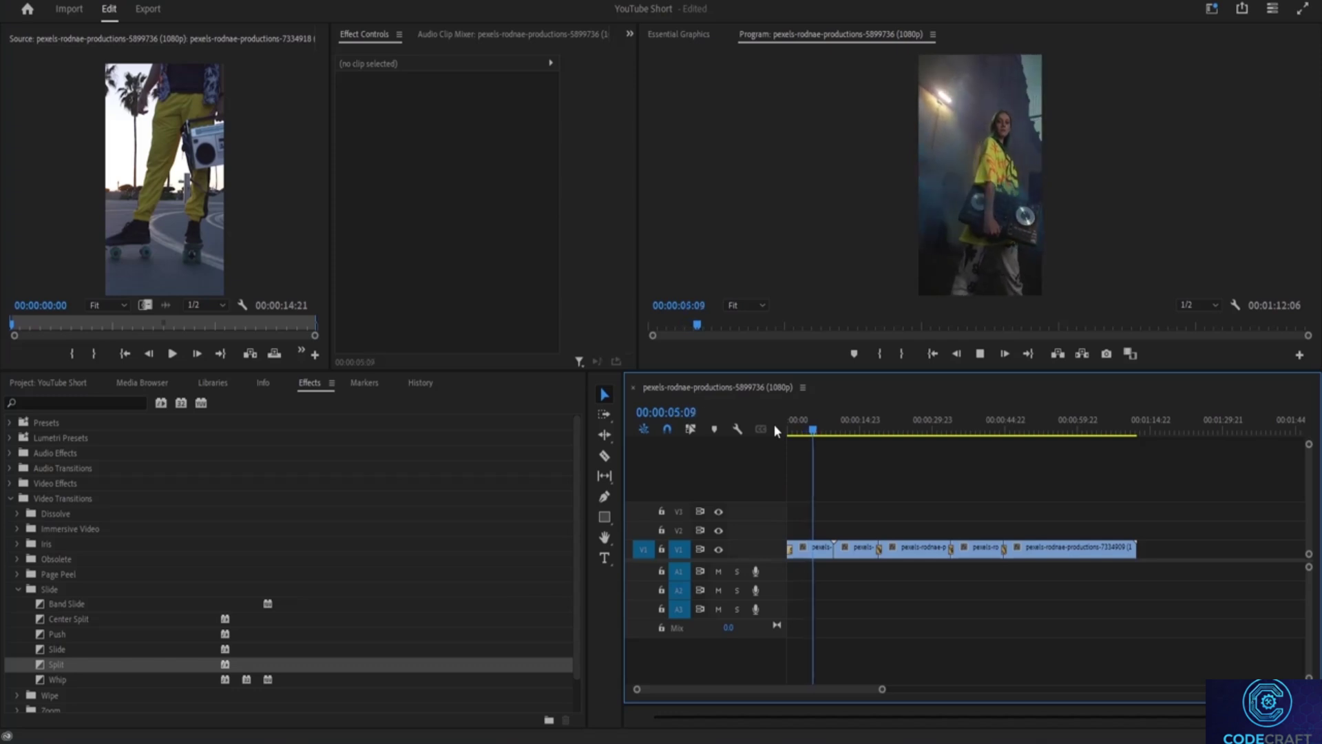
key(space)
drag(815, 430, 783, 436)
key(space)
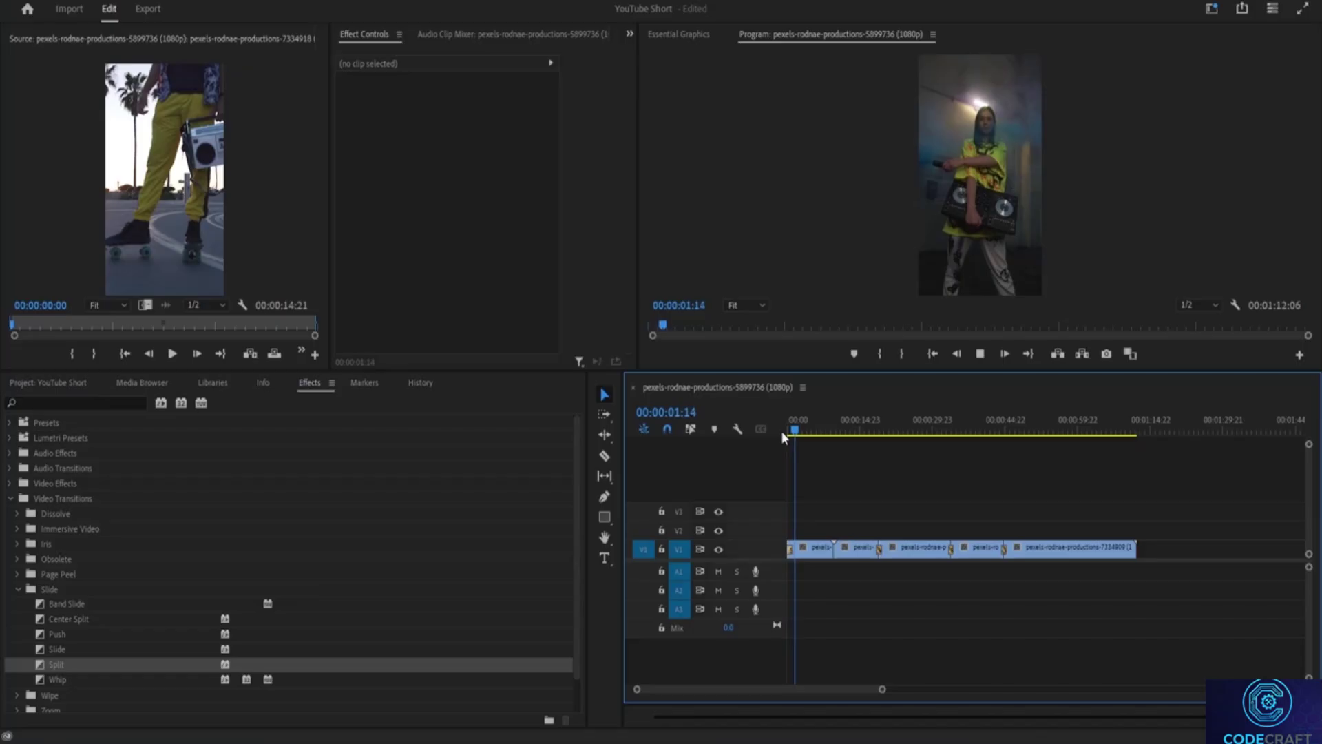
key(space)
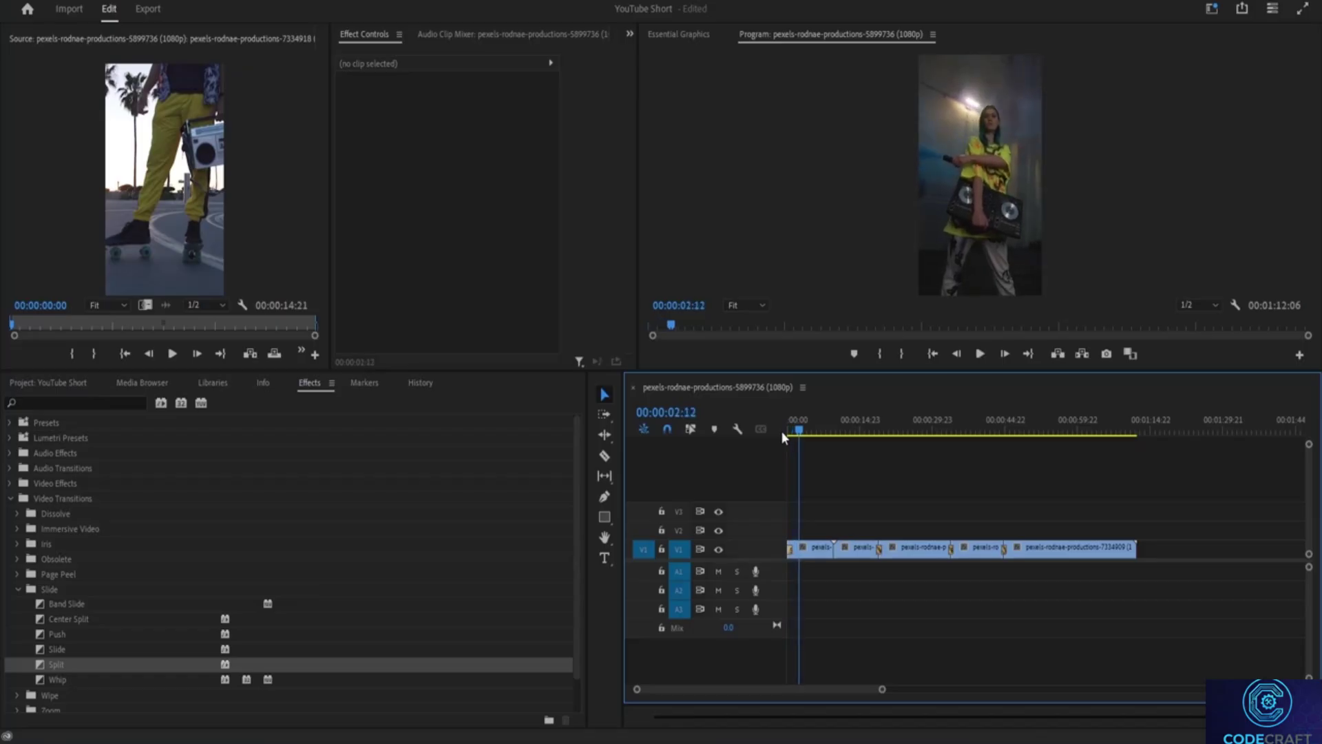
Add leonell-cassio-night-sky-ft-julia-mihevc-118759.mp3 from the Downloads folder in File Explorer to track A1 near the sequence start.
text(-)
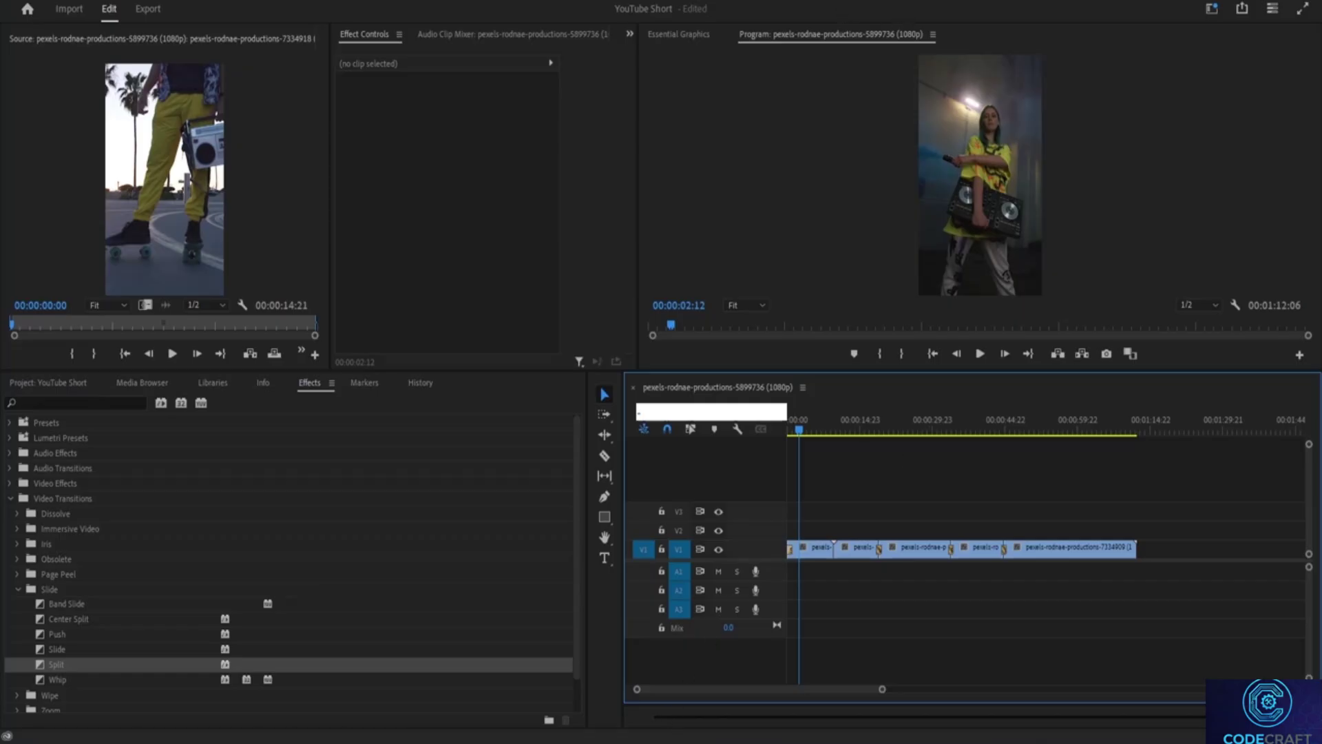
mouse_move(651, 741)
click(658, 688)
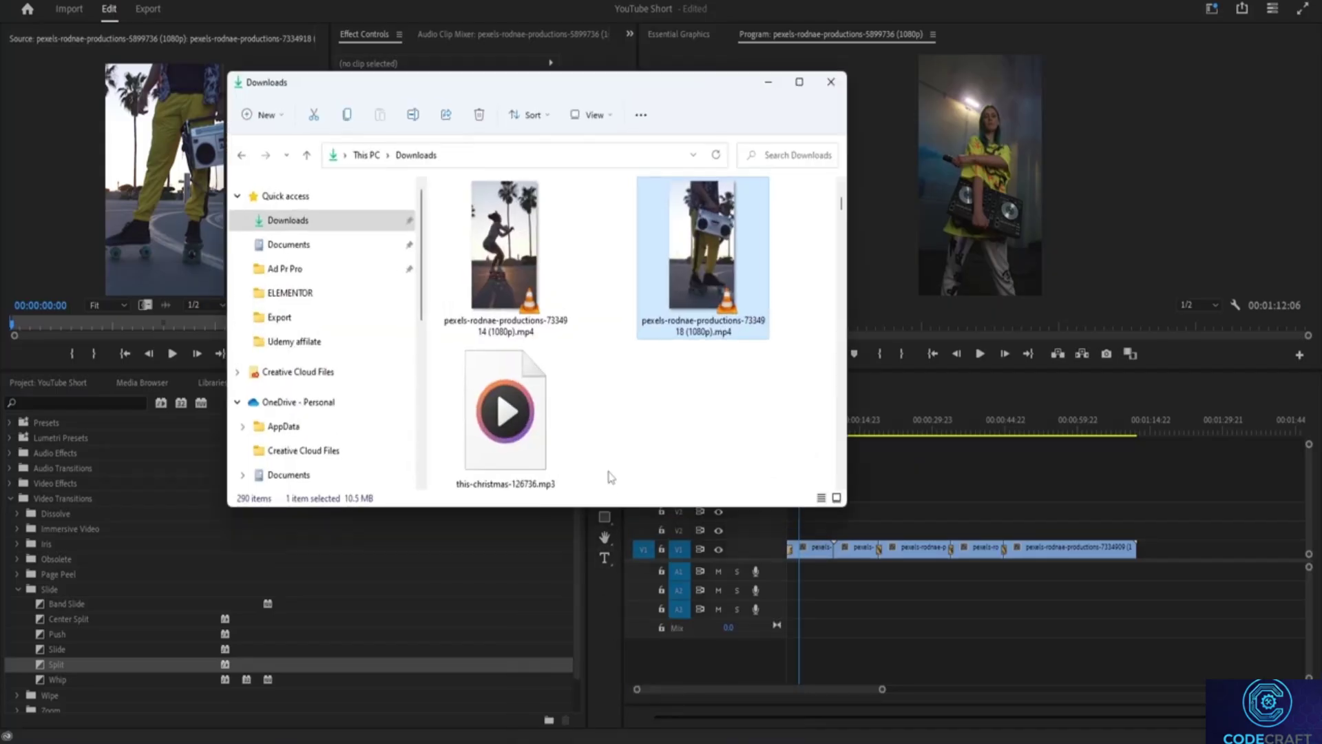
scroll(609, 477, up, 5)
drag(530, 282, 795, 577)
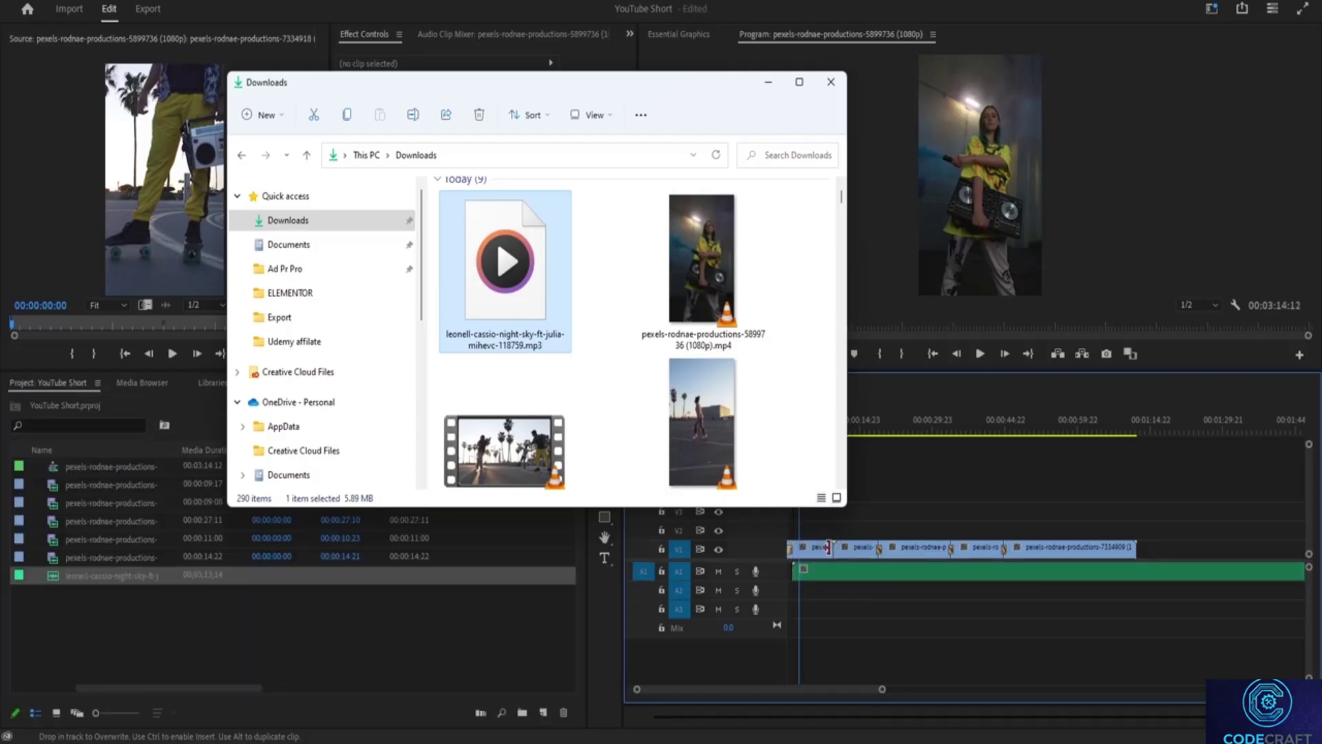
click(769, 82)
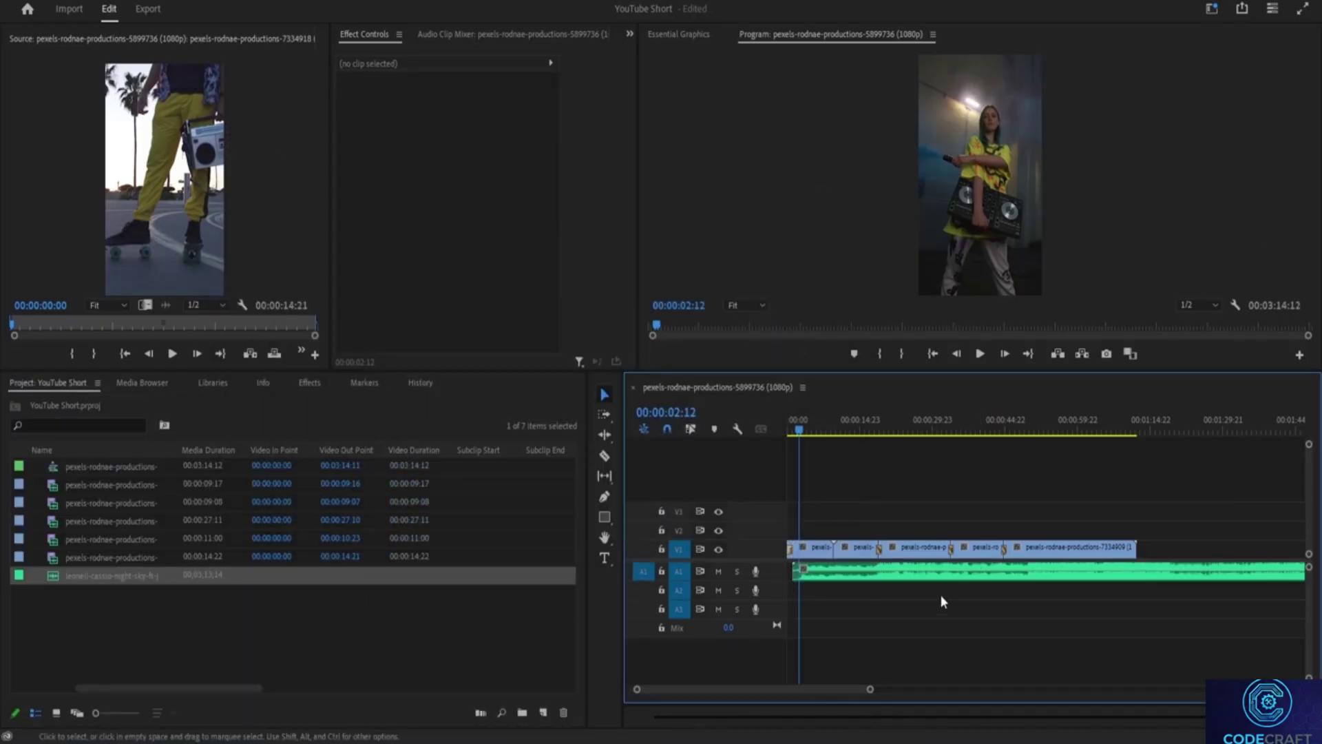
Align the music clip on A1 with the start of the sequence and play the opening seconds.
double_click(919, 581)
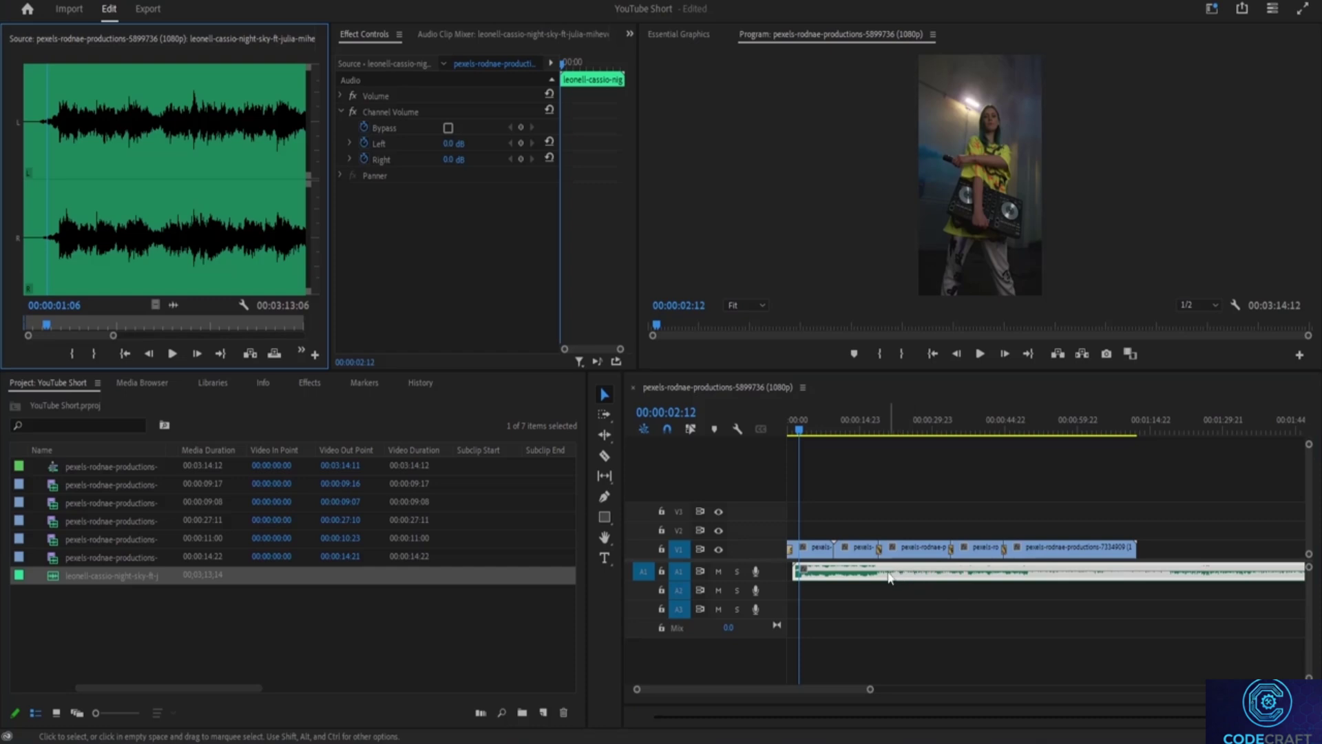
drag(842, 571, 835, 572)
click(789, 429)
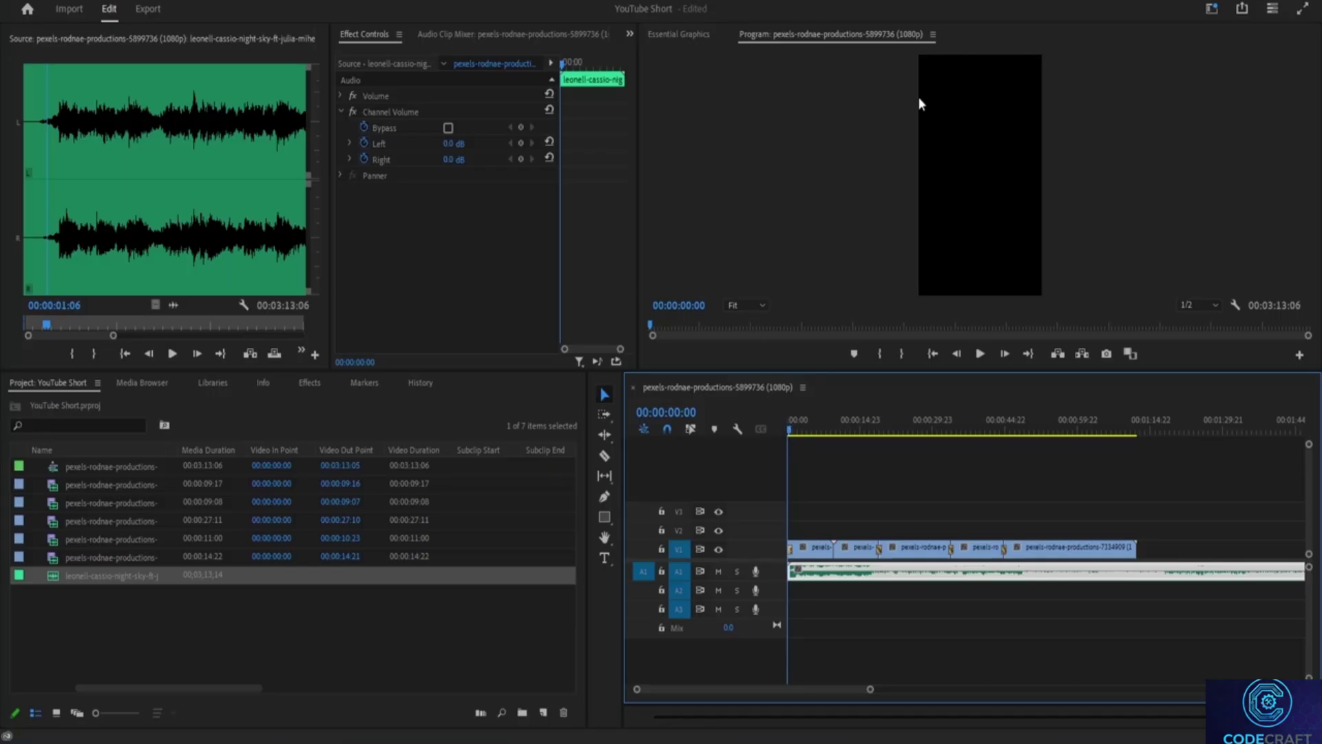
key(space)
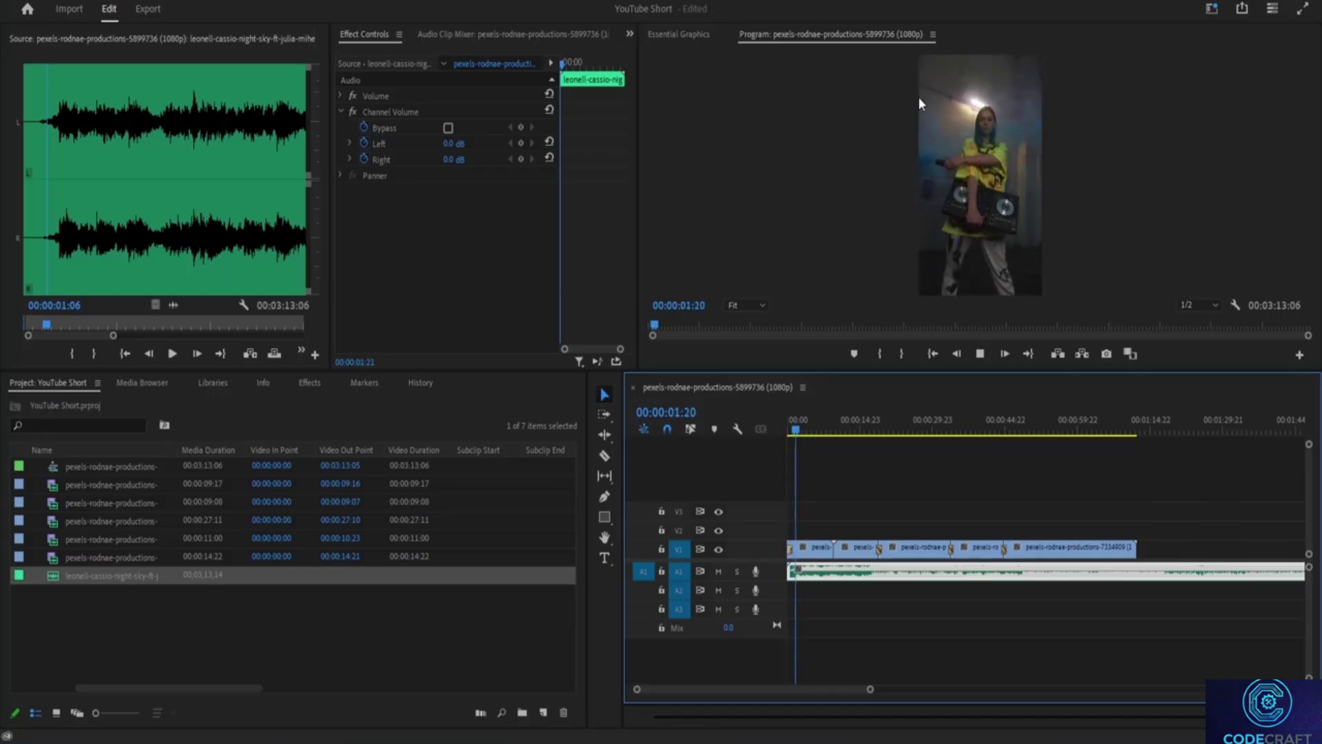
key(space)
text(-)
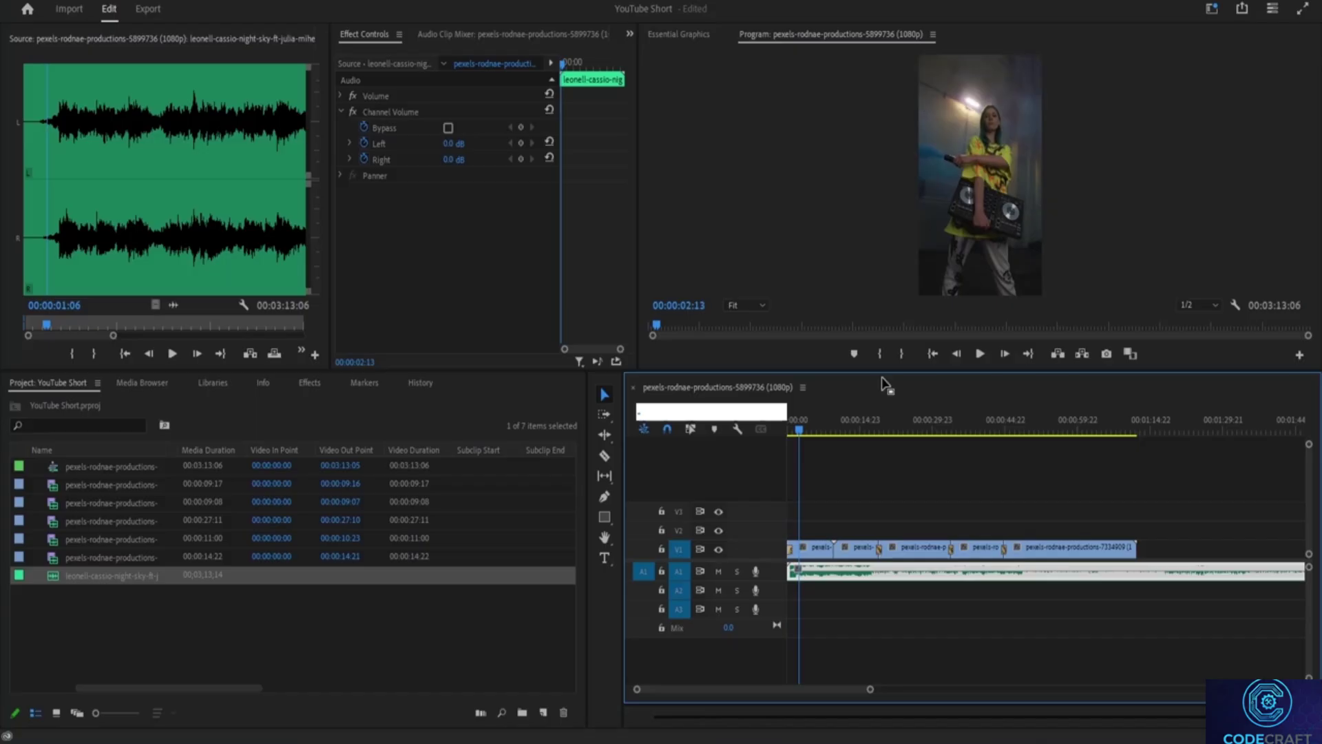
key(Return)
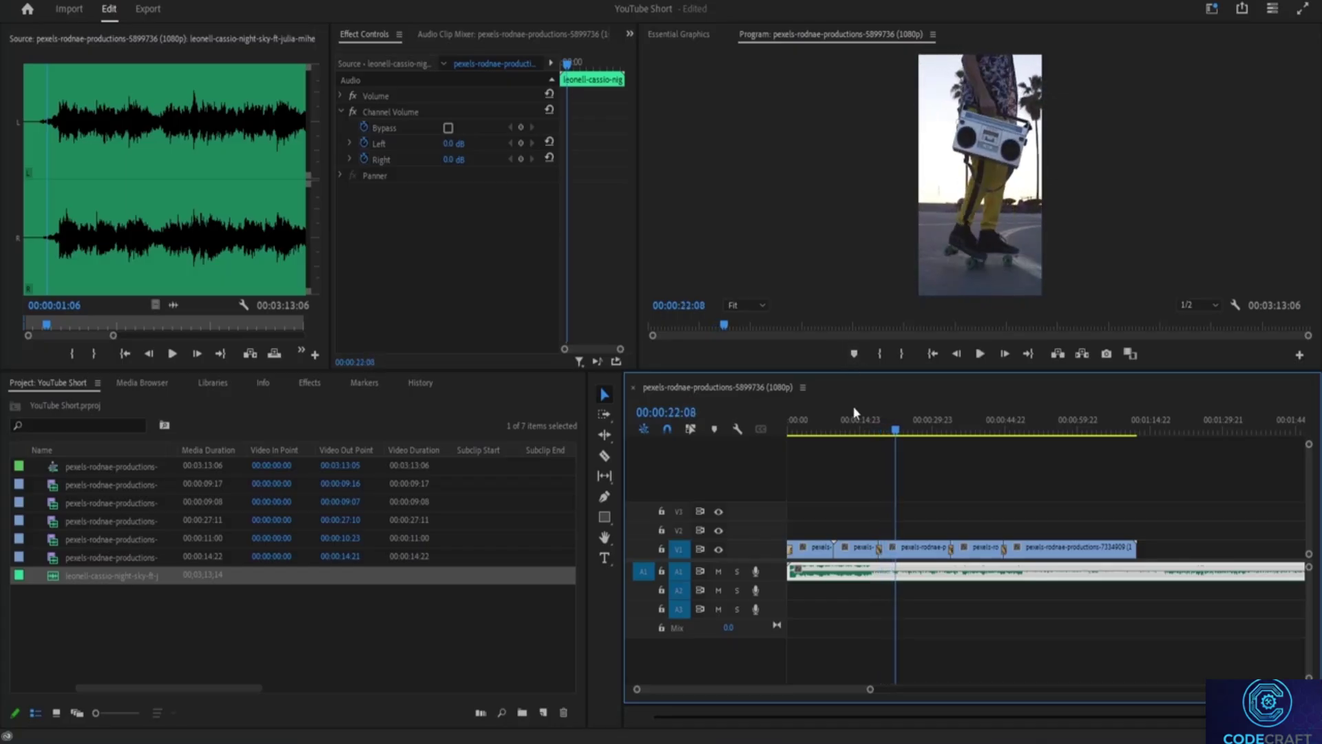
Play the third and fourth V1 clips and their transitions with the music, continuing into the fifth clip.
click(902, 434)
key(space)
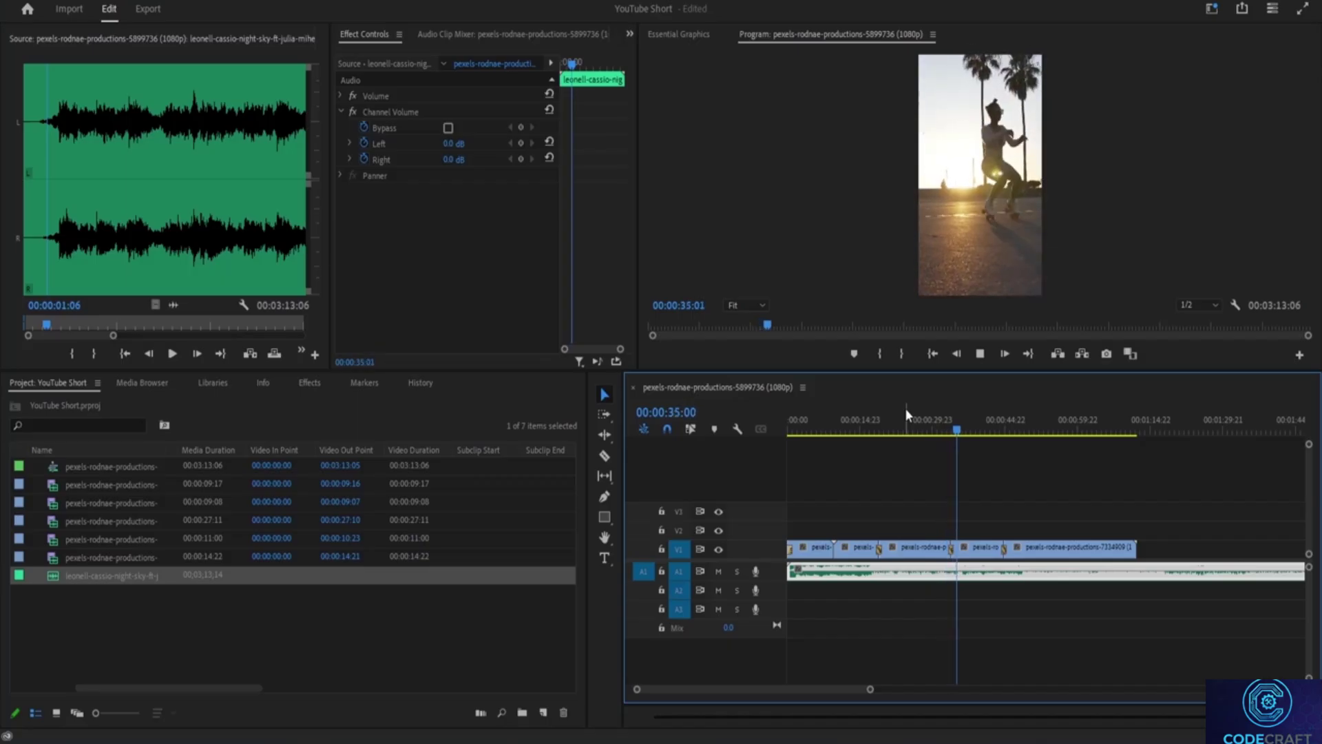
click(961, 434)
drag(961, 438, 997, 434)
click(980, 353)
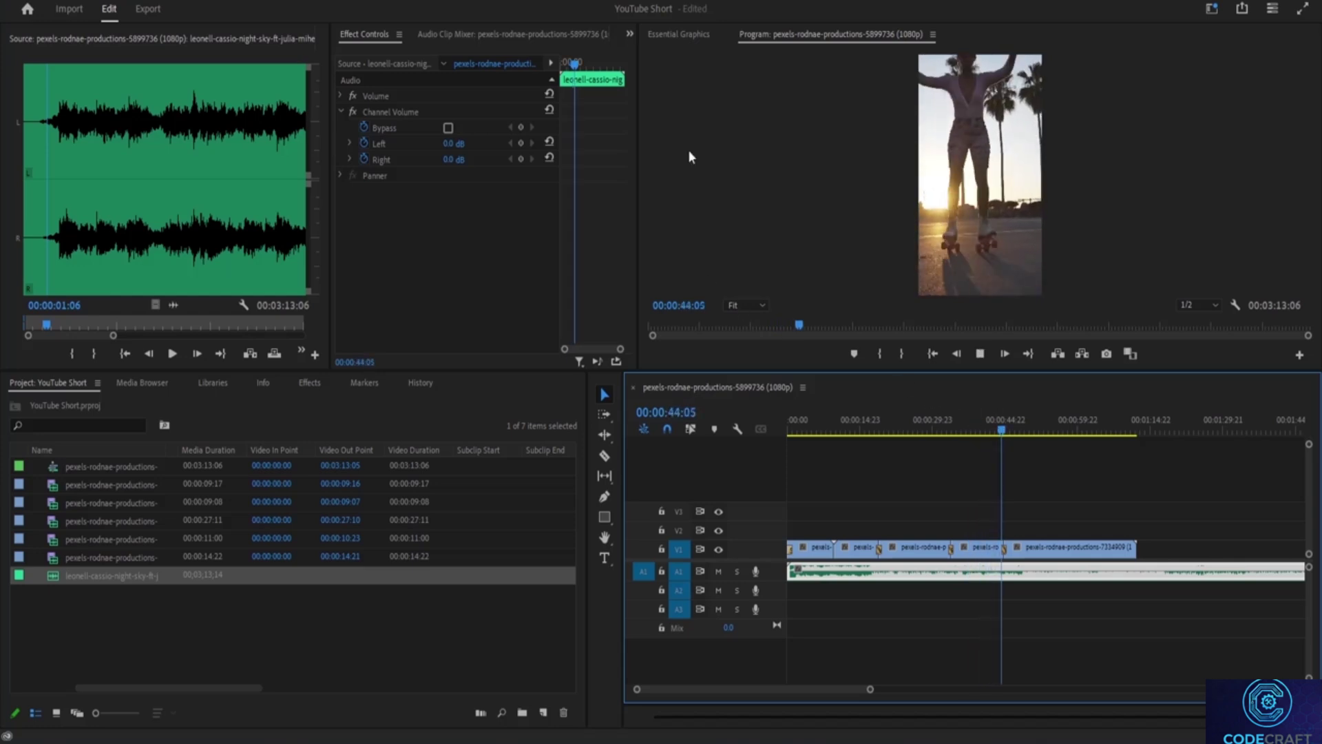
key(space)
drag(1017, 434, 987, 422)
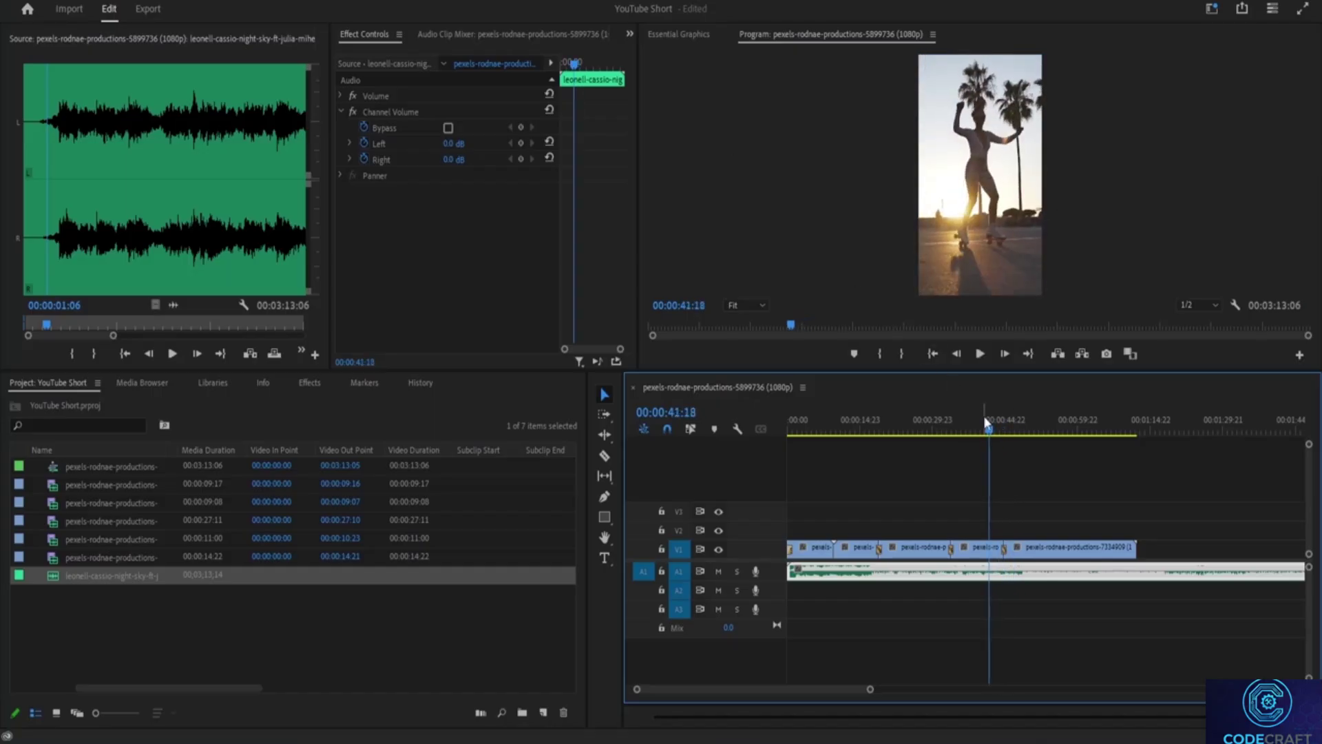
click(976, 354)
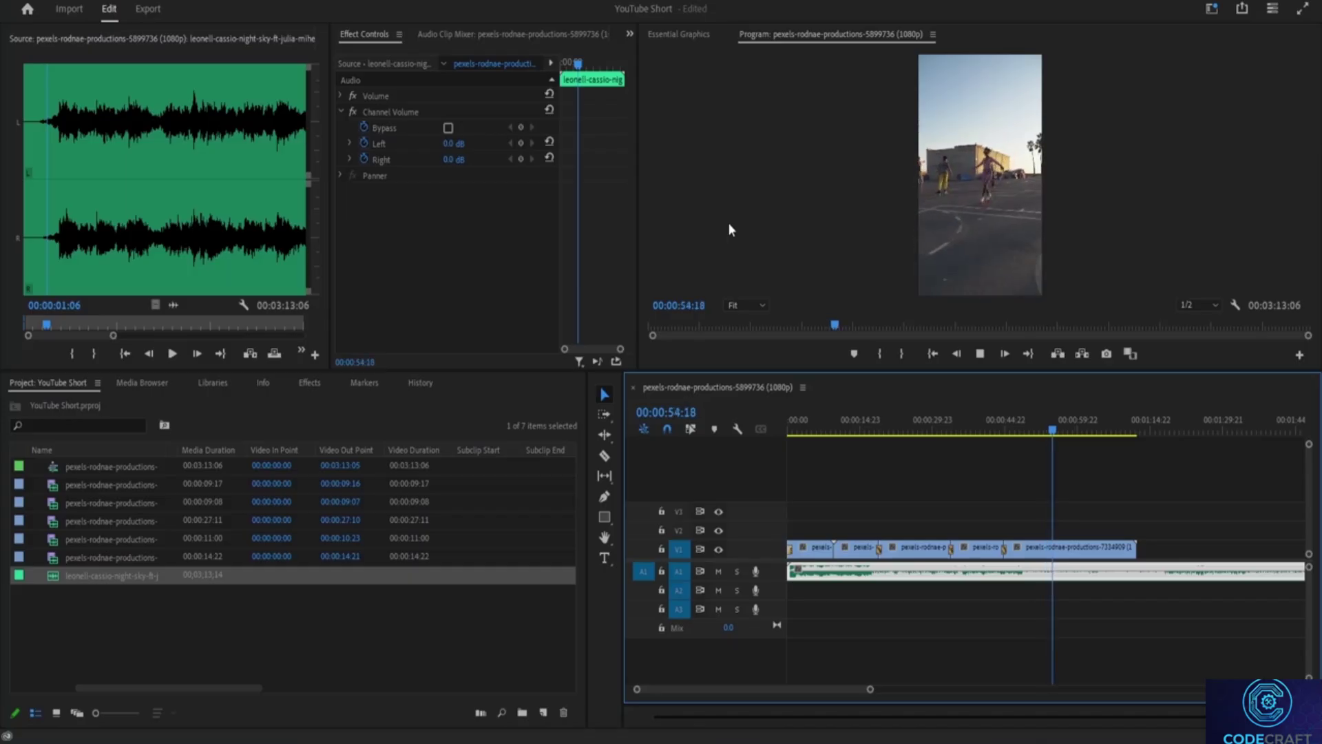
Replay the opening seconds of the fifth V1 clip to find a cut point, stopping at 00:00:48:20.
drag(1054, 431, 1024, 432)
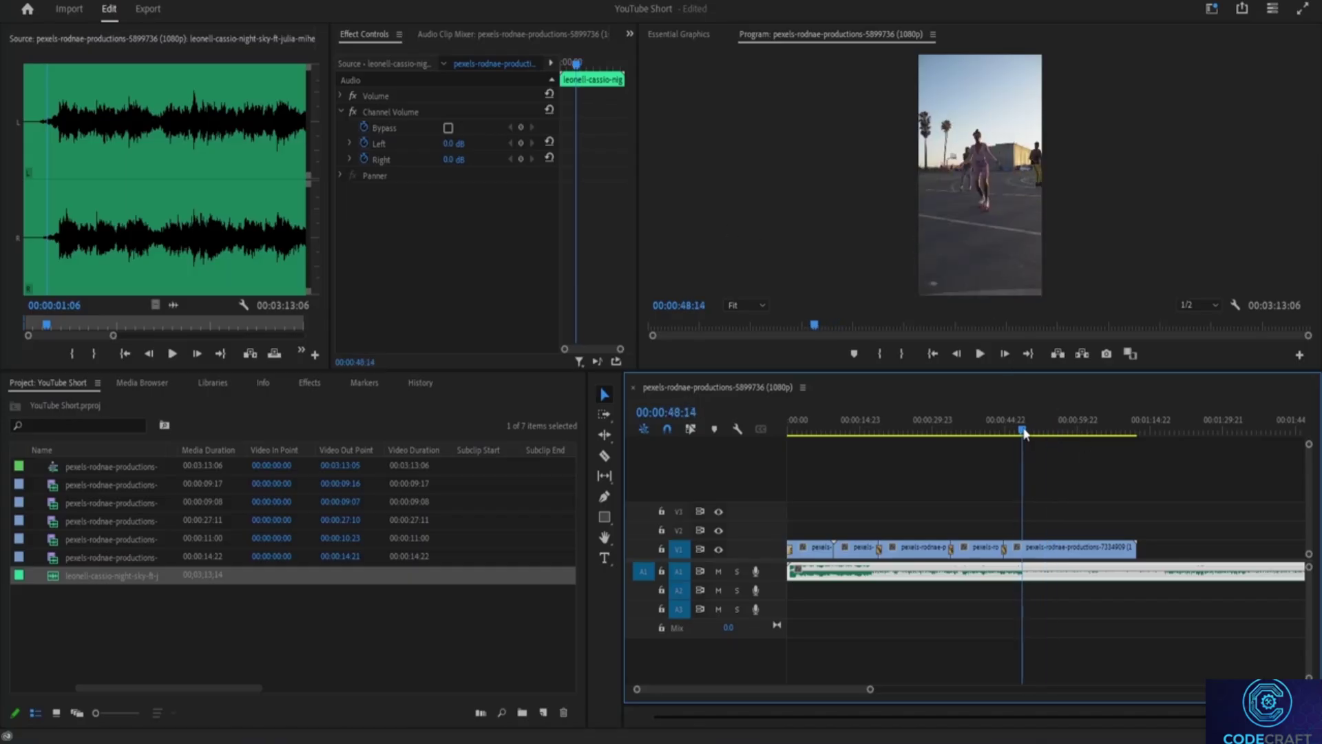
key(space)
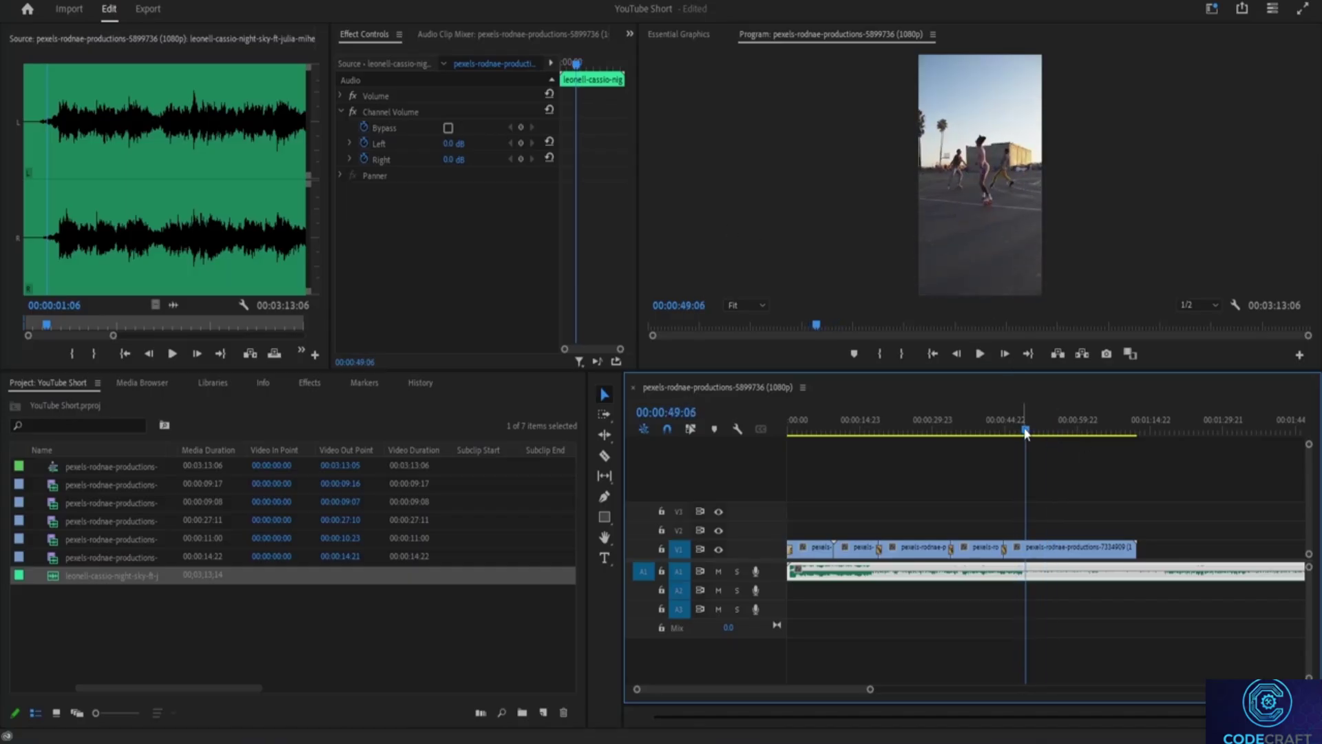
key(space)
click(1017, 431)
key(space)
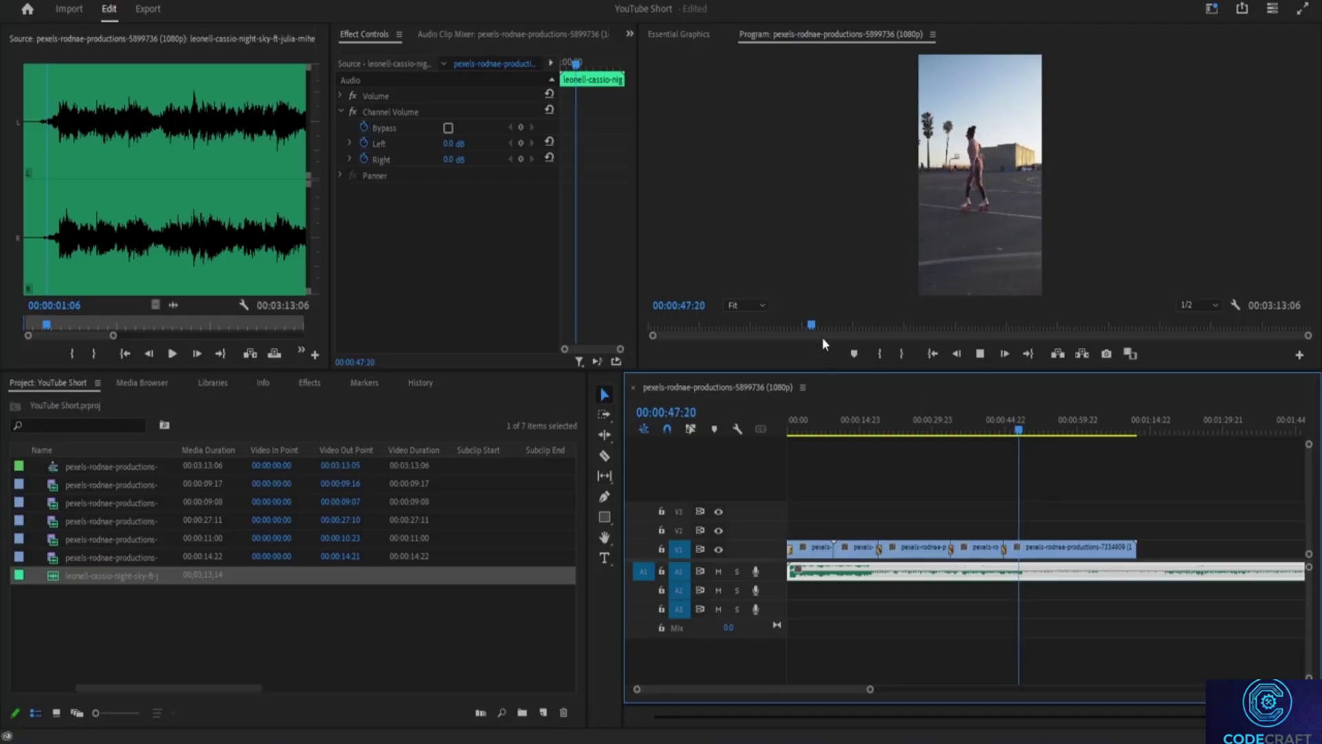
key(space)
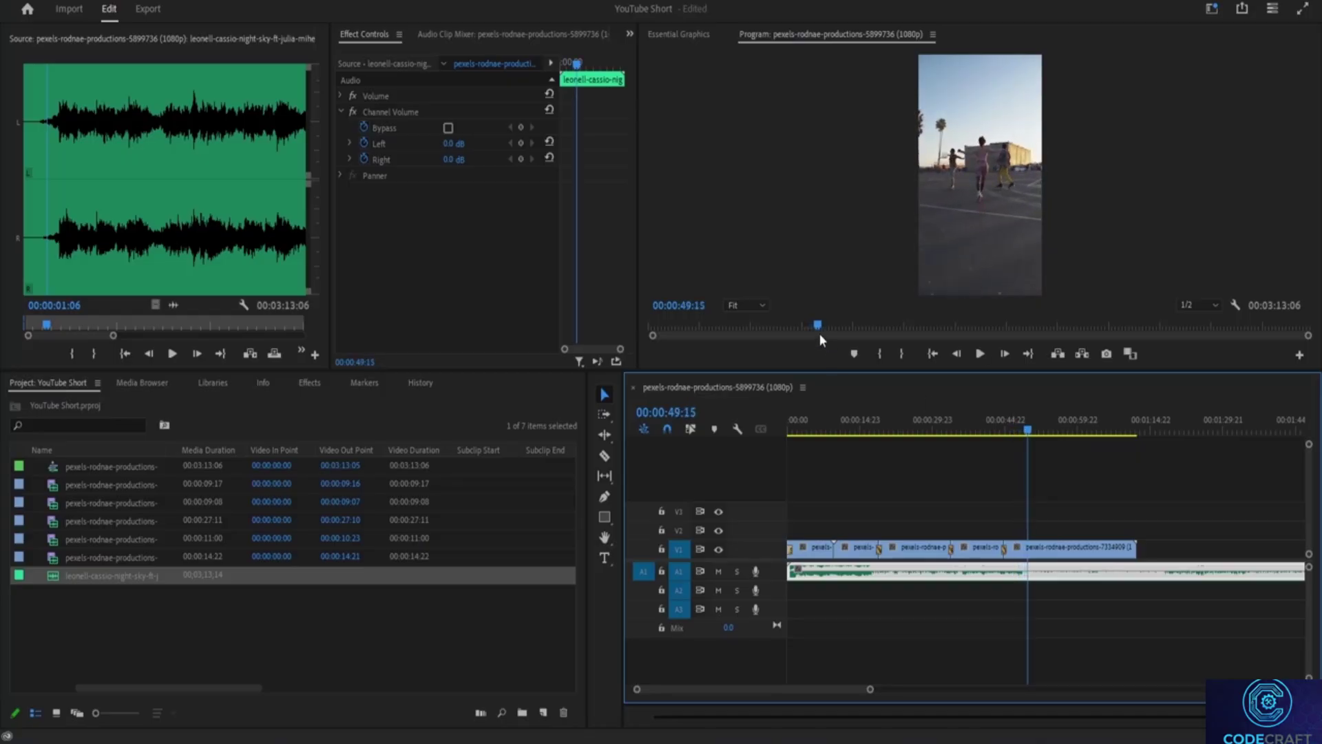
key(space)
click(1016, 431)
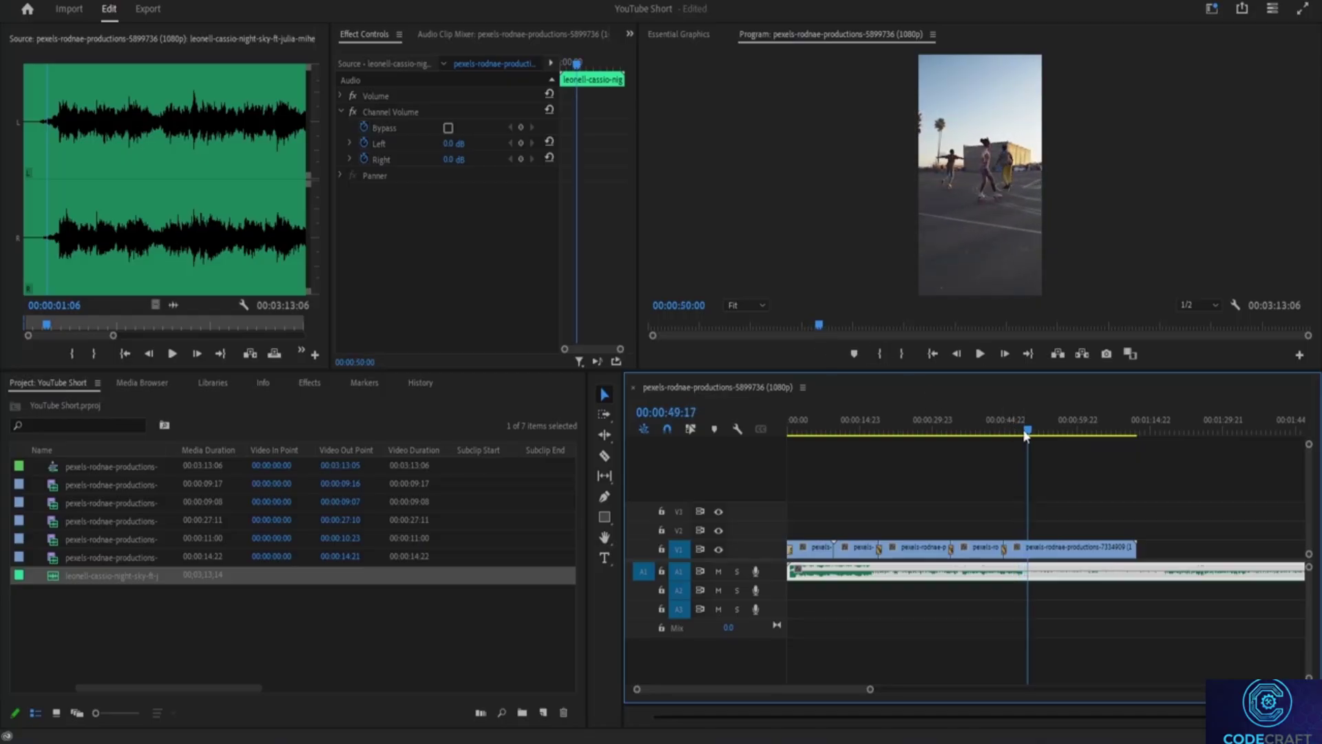
key(space)
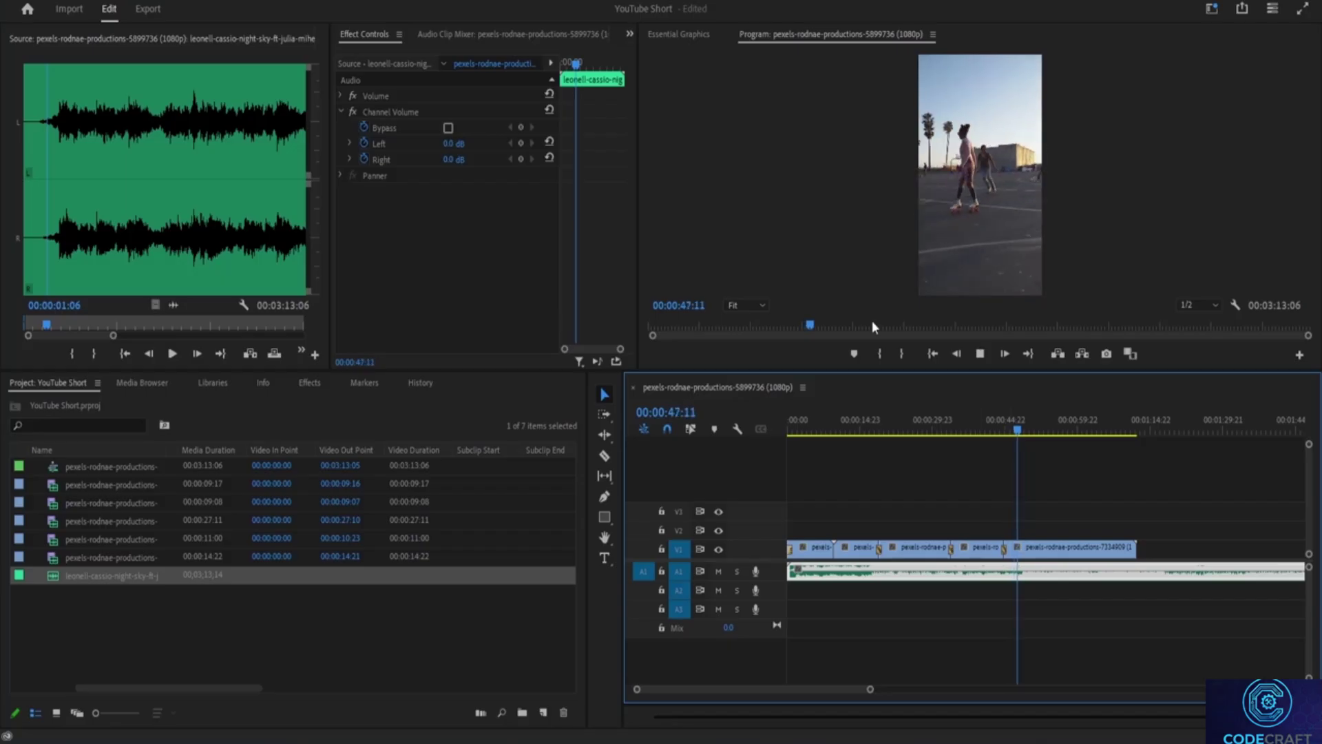
key(space)
key(space)
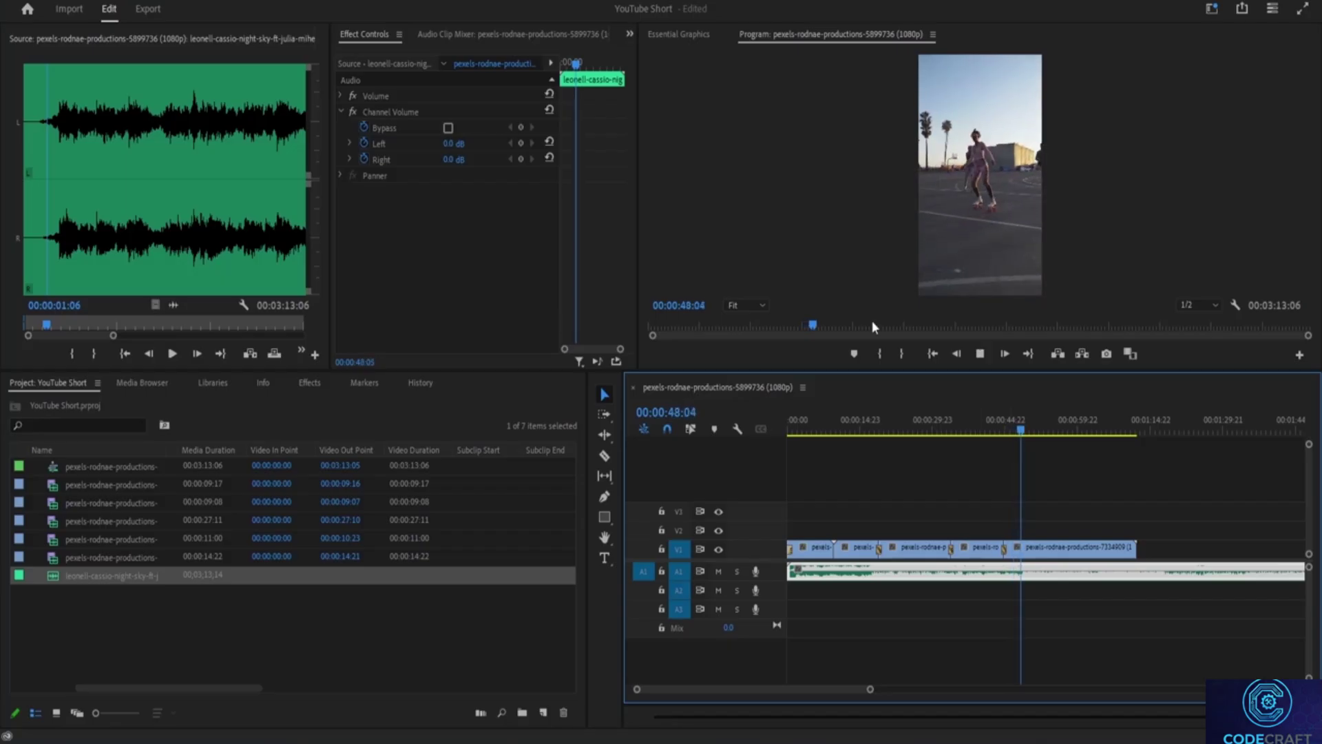
key(space)
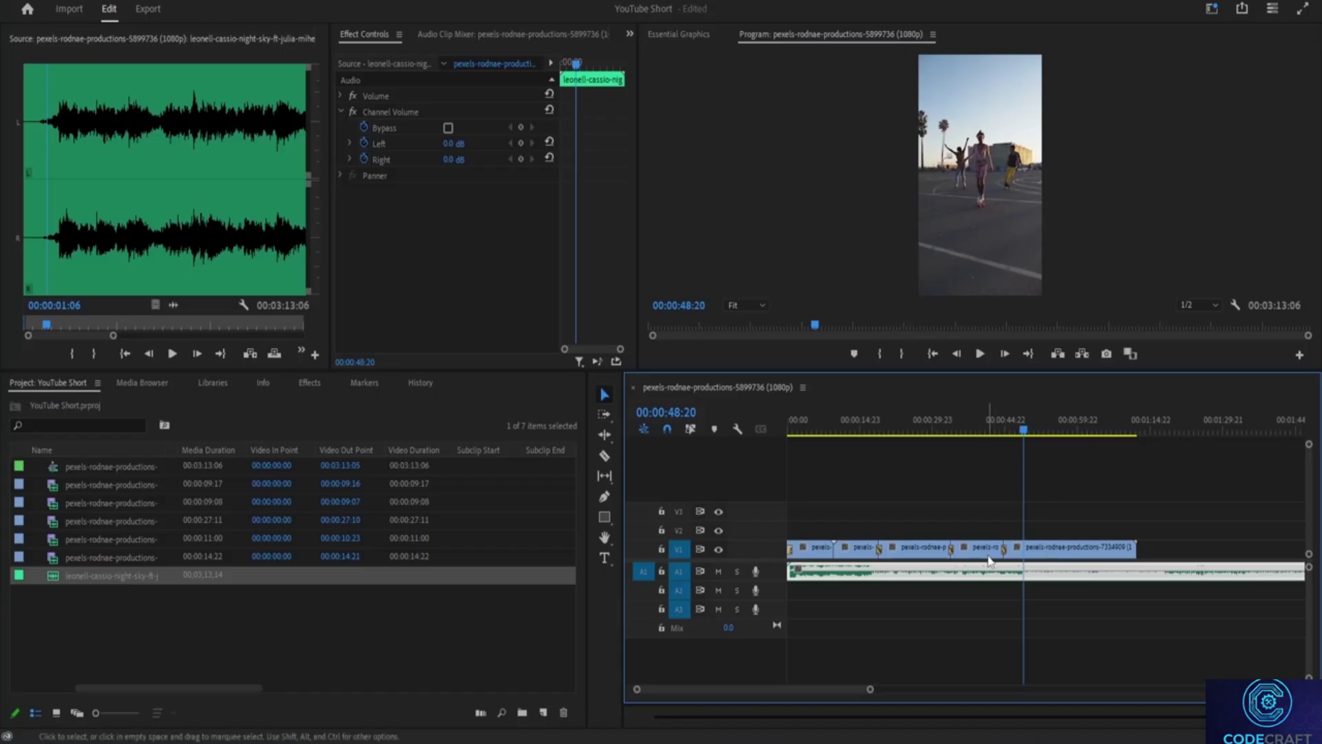
Split the fifth V1 clip at 00:00:48:20 with the Razor tool.
click(604, 455)
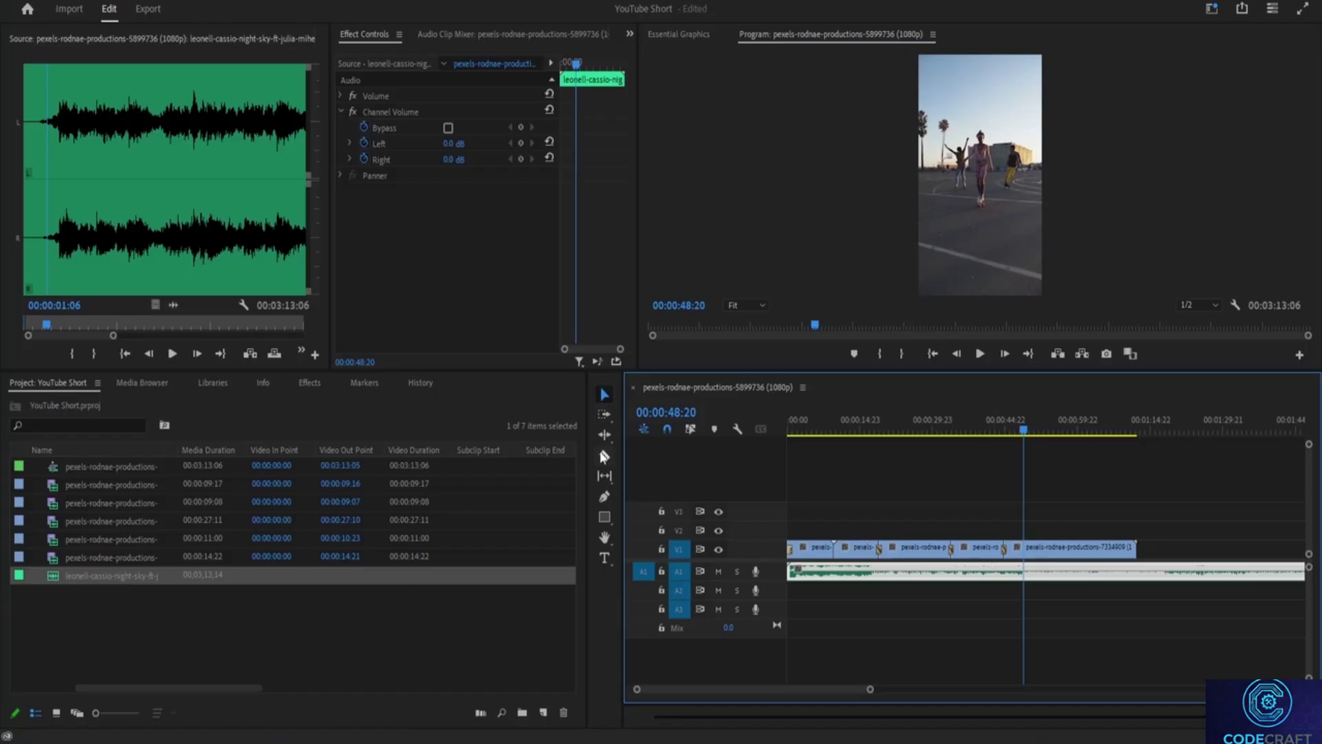
click(1024, 548)
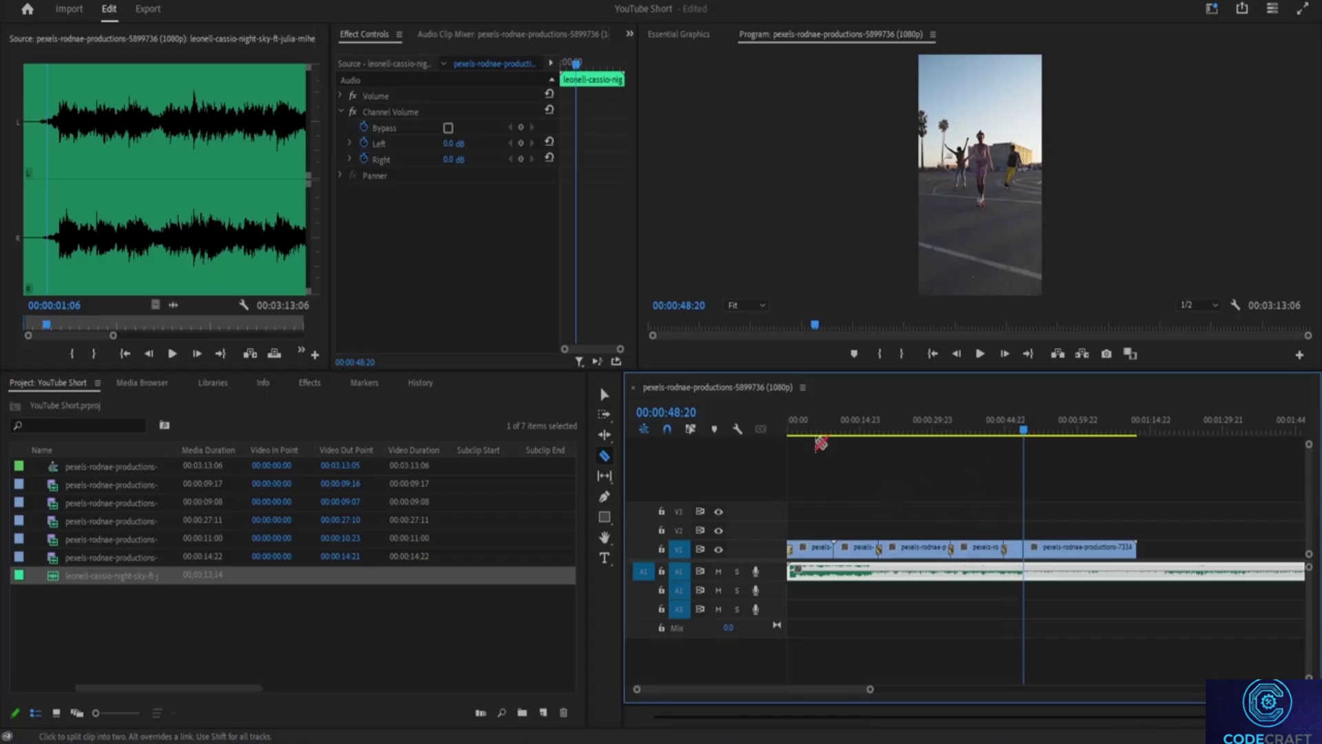
click(604, 394)
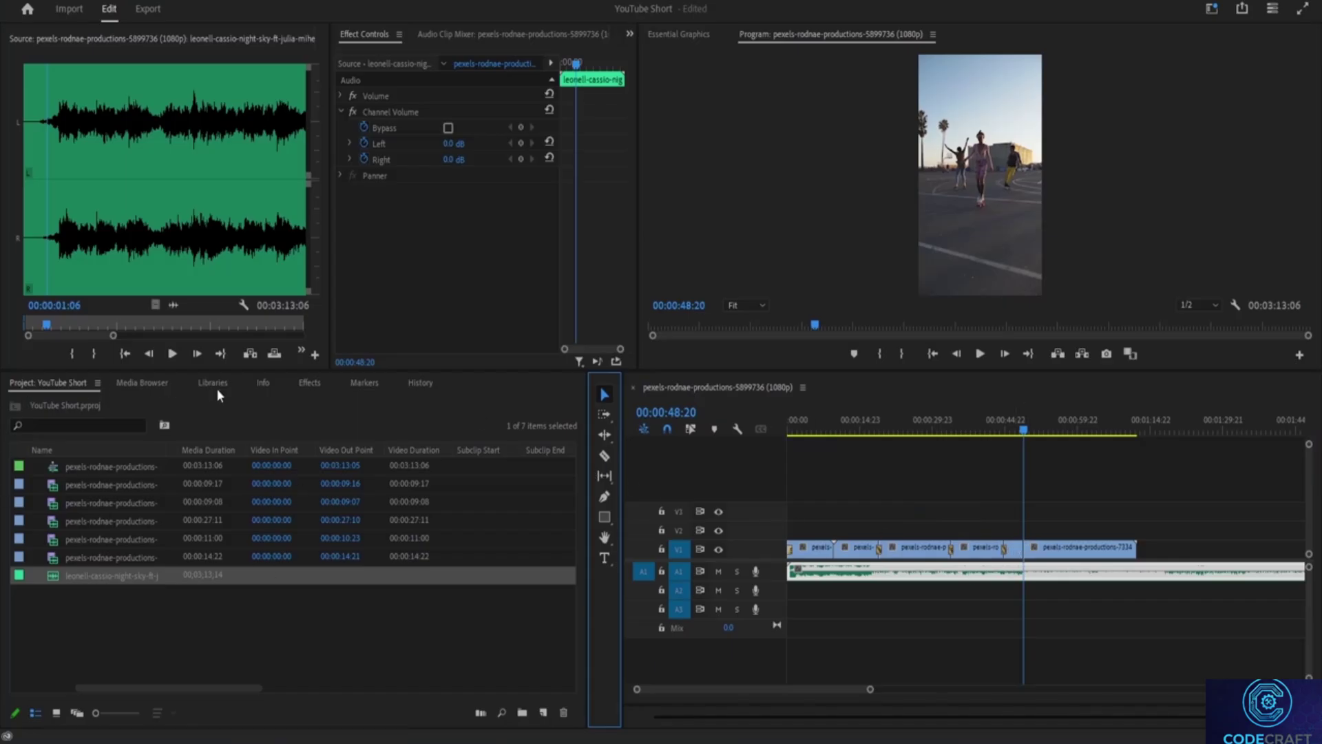
Apply the VR Mobius Zoom transition from Immersive Video to the new cut in the fifth V1 clip.
click(309, 384)
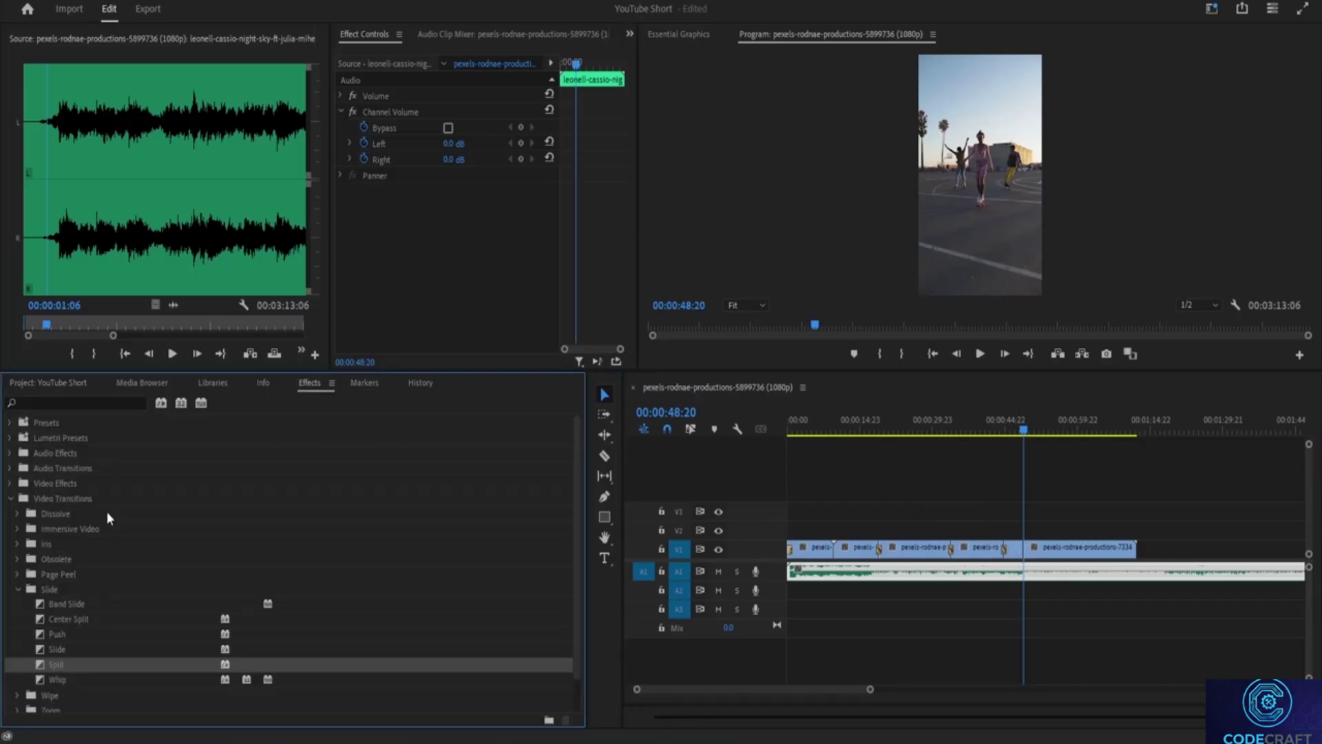
scroll(168, 606, down, 2)
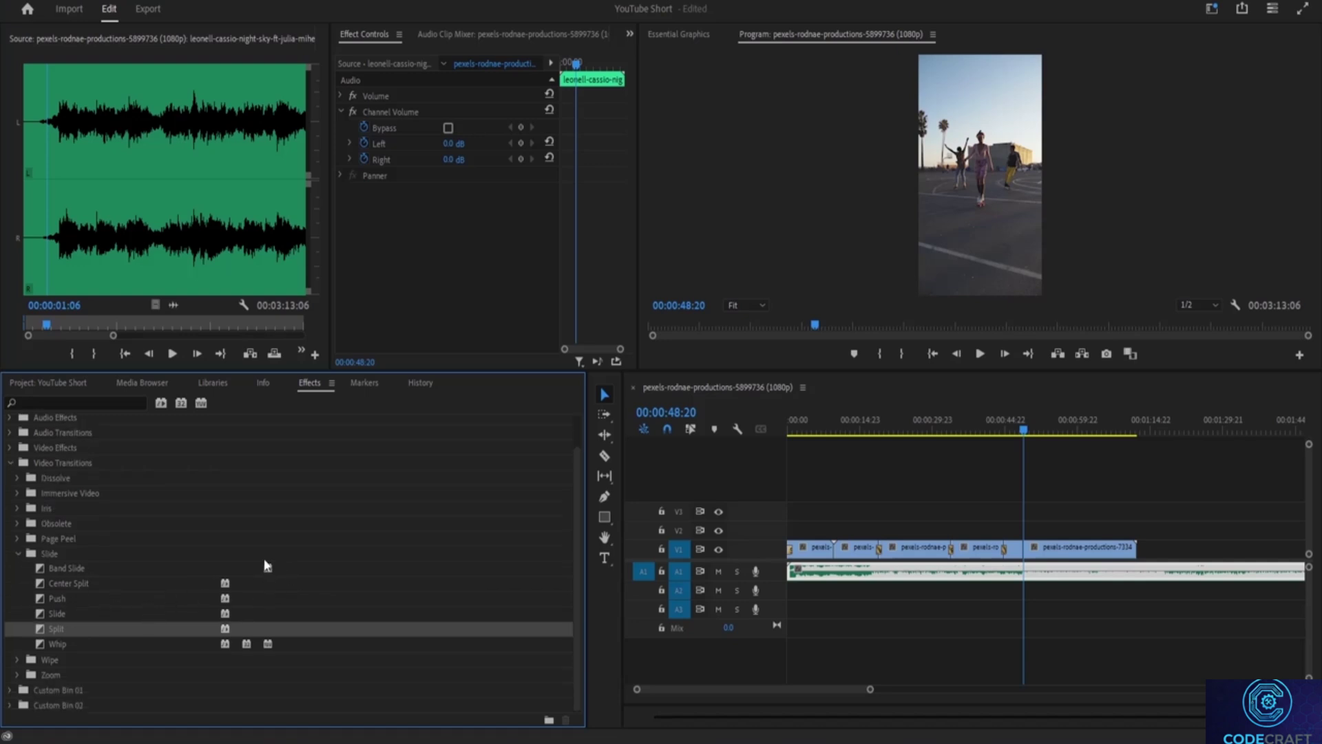
click(35, 598)
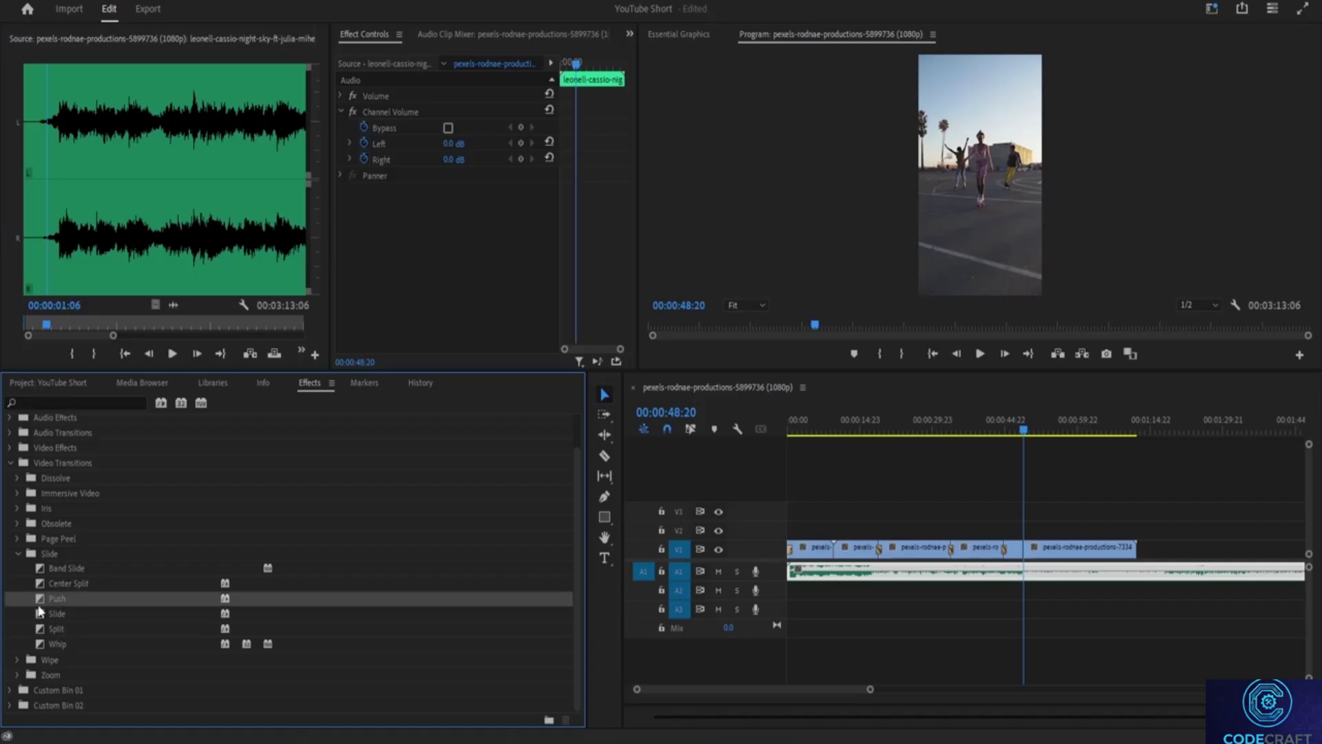
click(16, 553)
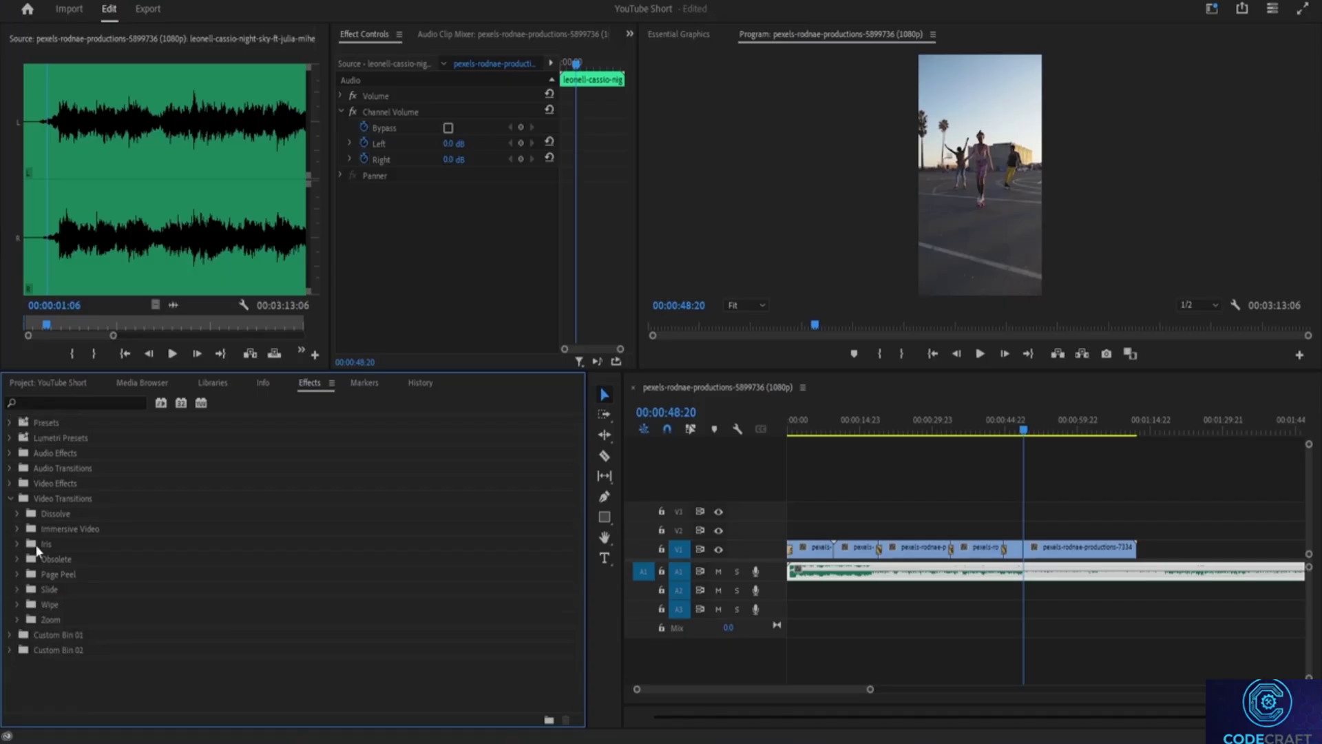
click(18, 529)
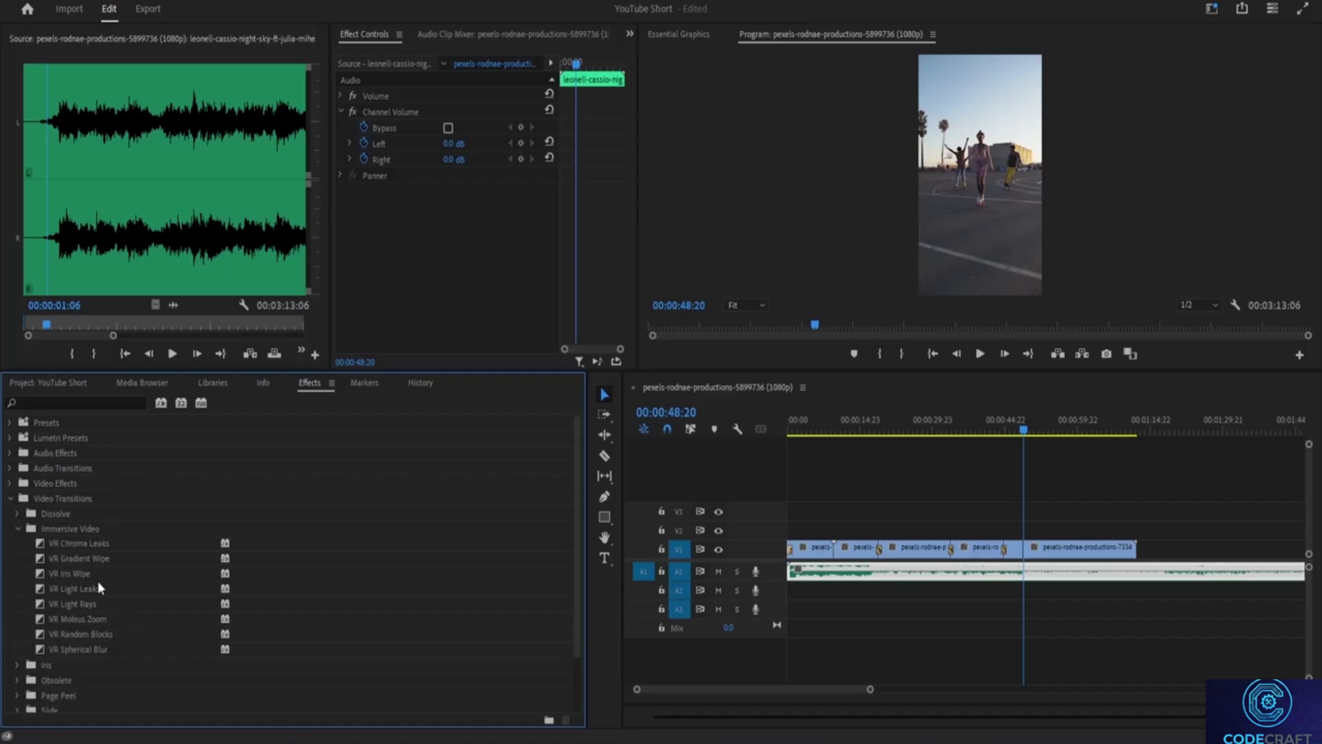
click(40, 622)
drag(39, 623, 1026, 553)
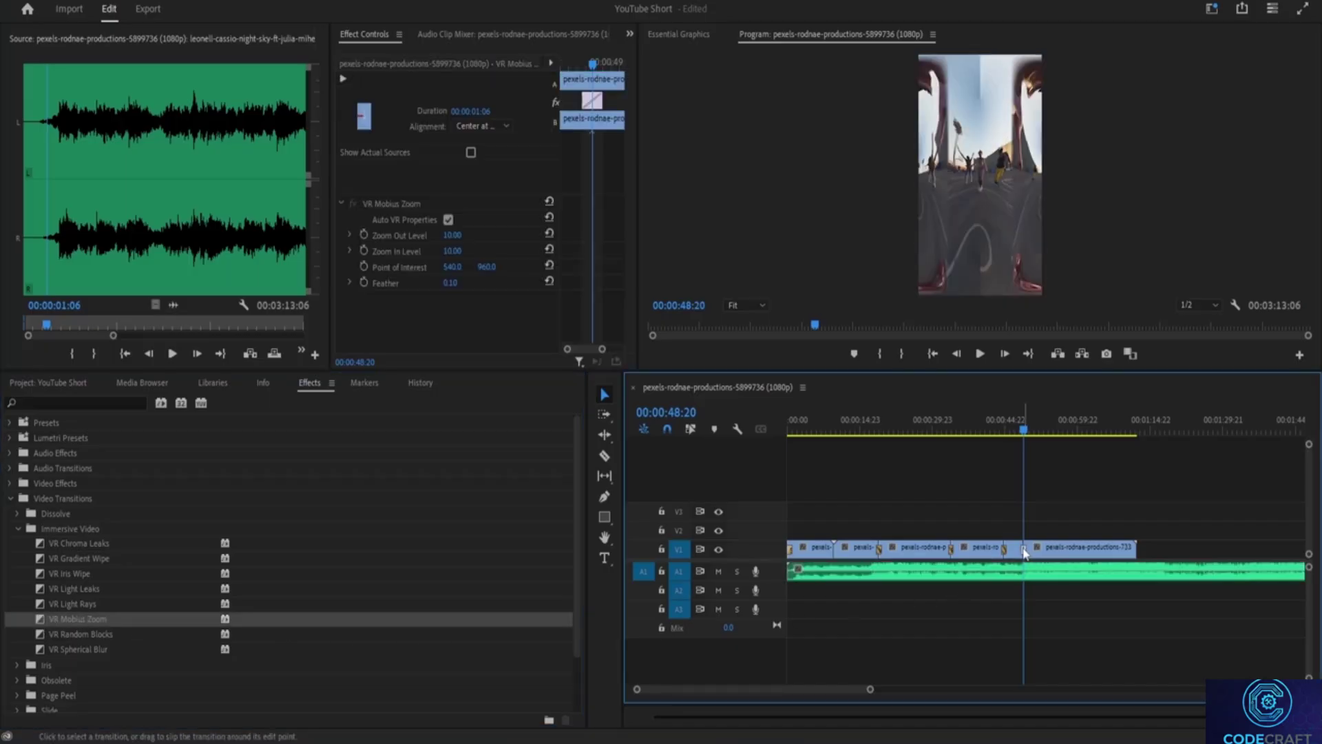
Play the sequence from just before the VR Mobius Zoom transition through to the end of the video.
click(1018, 430)
key(space)
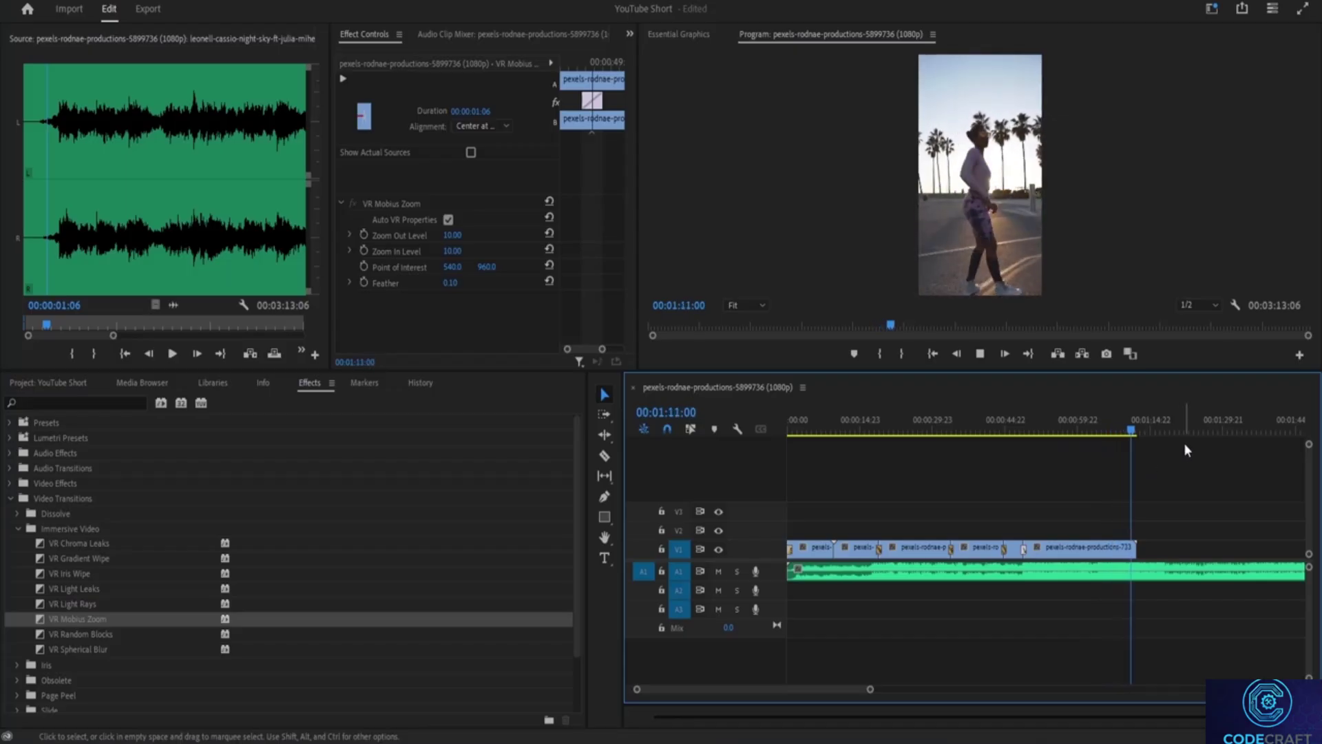
key(space)
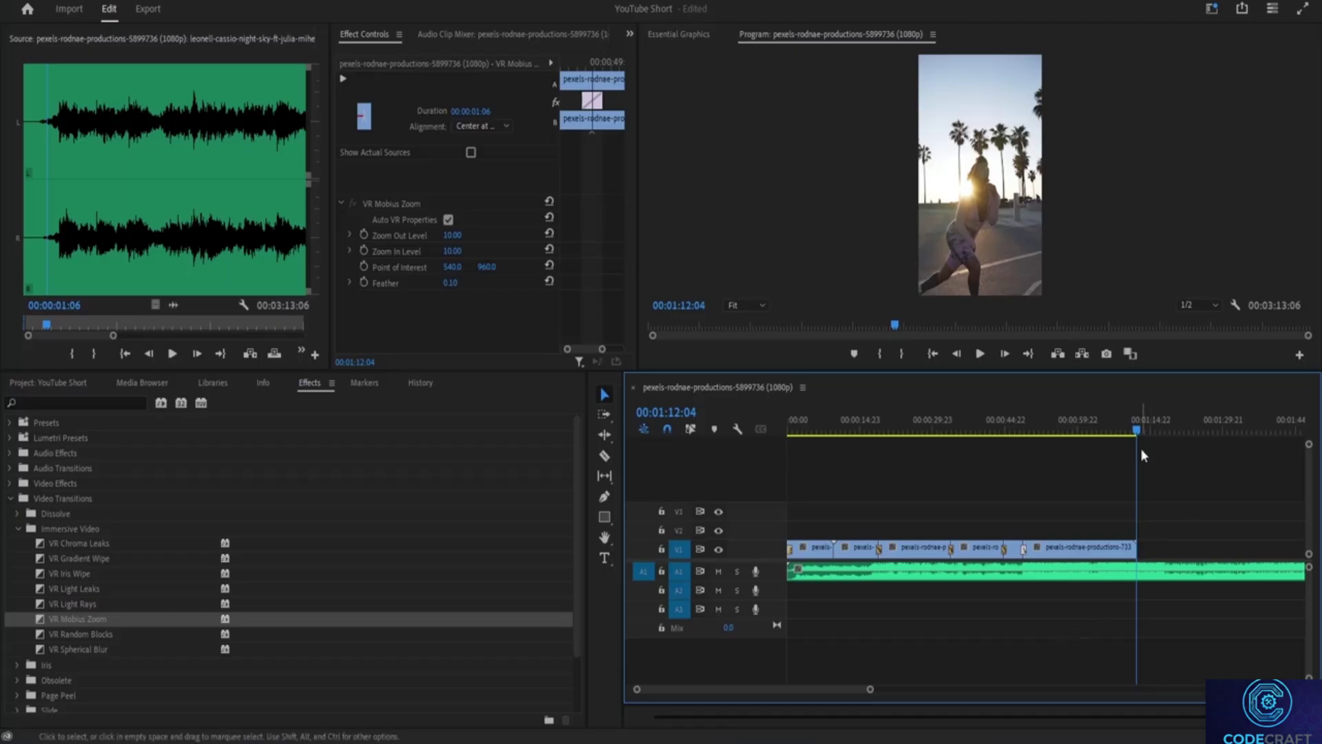
Split the music clip on A1 at 00:01:12:01, at the end of the last V1 clip.
drag(1138, 431, 1124, 431)
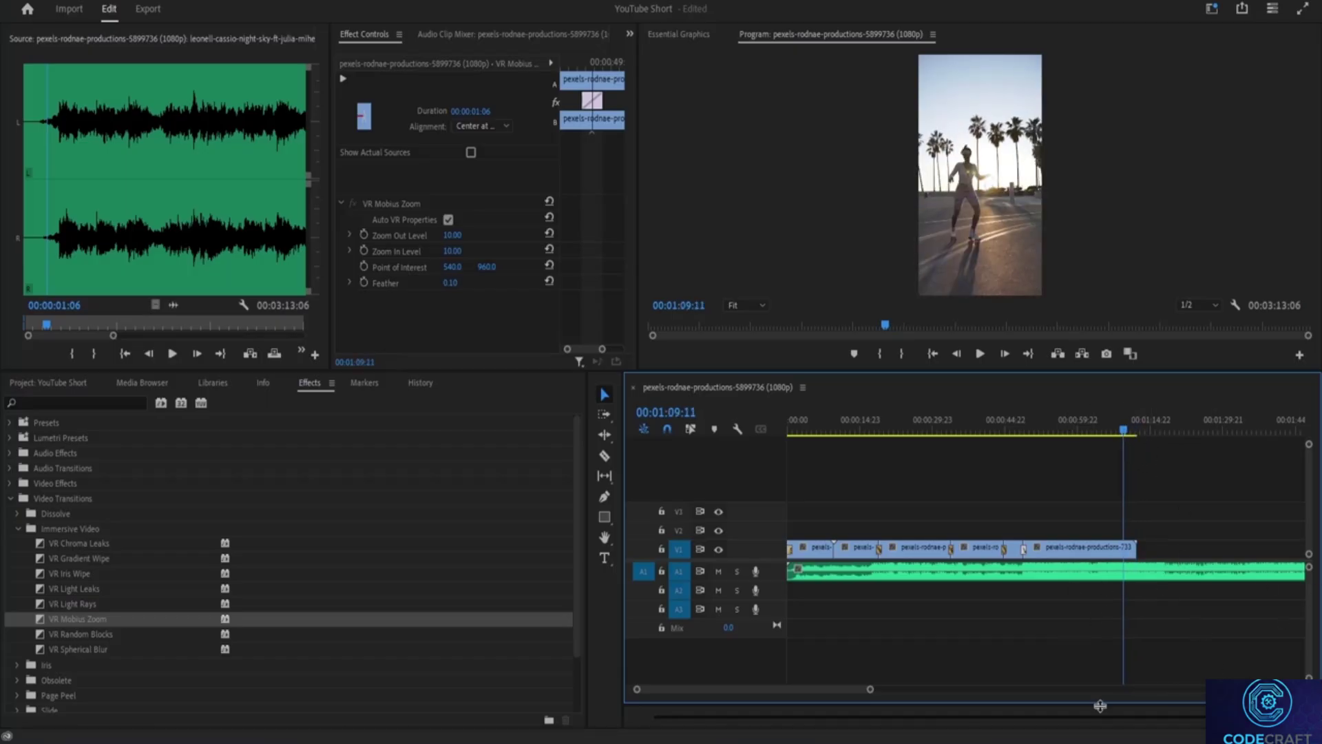
mouse_move(823, 688)
mouse_down()
mouse_move(894, 689)
mouse_move(845, 683)
mouse_up()
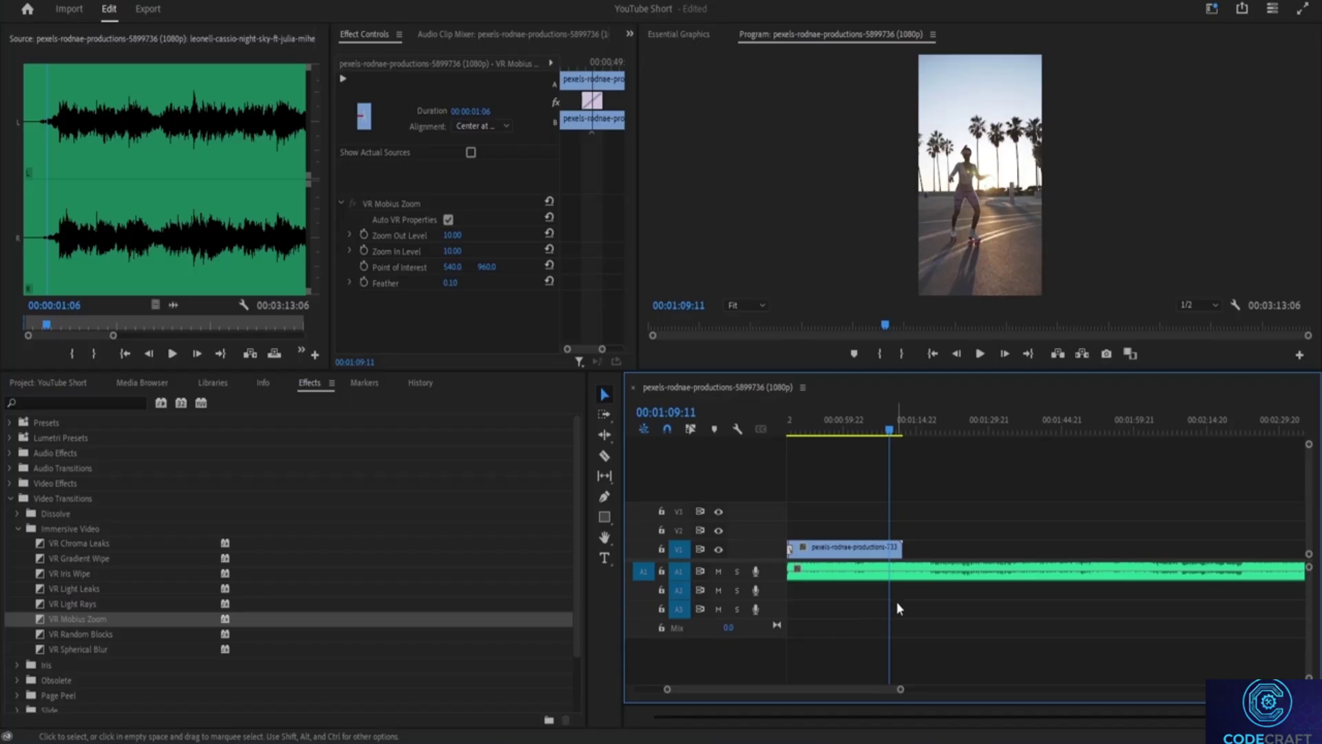
drag(889, 431, 902, 431)
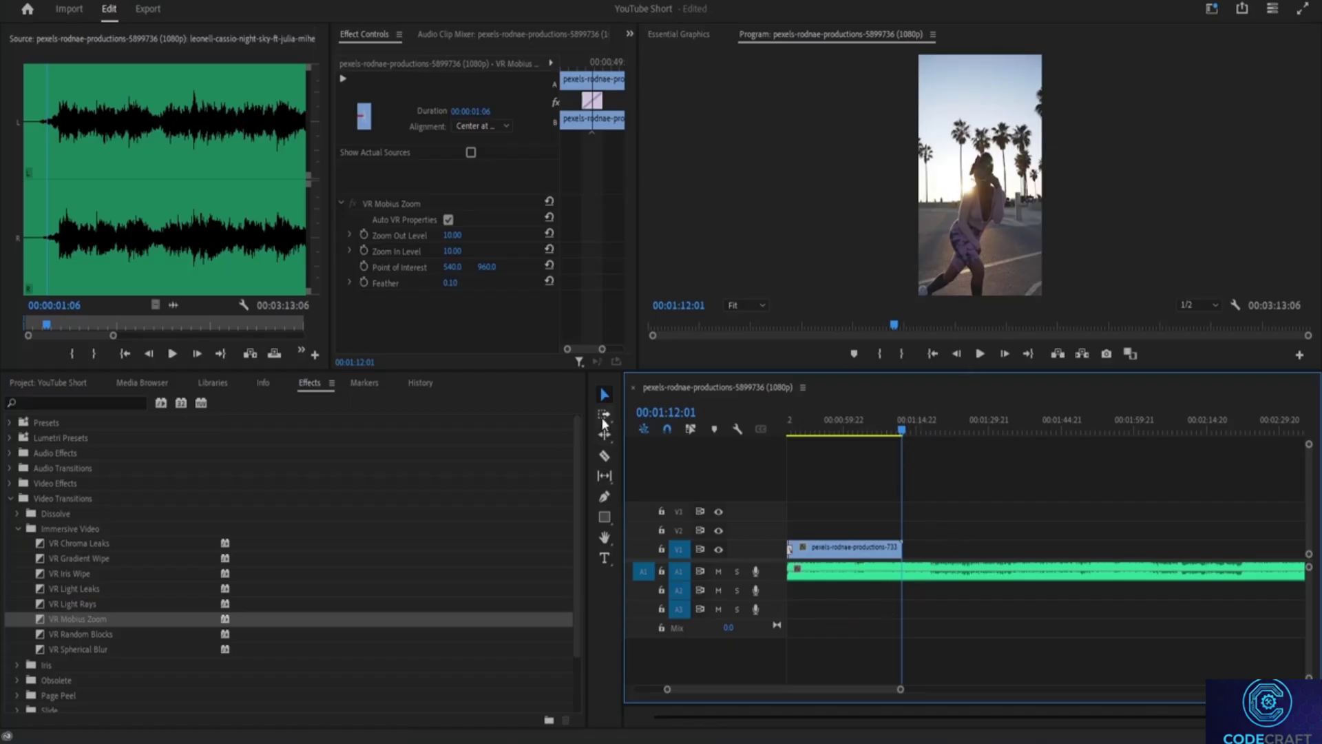
click(605, 458)
click(604, 395)
click(925, 577)
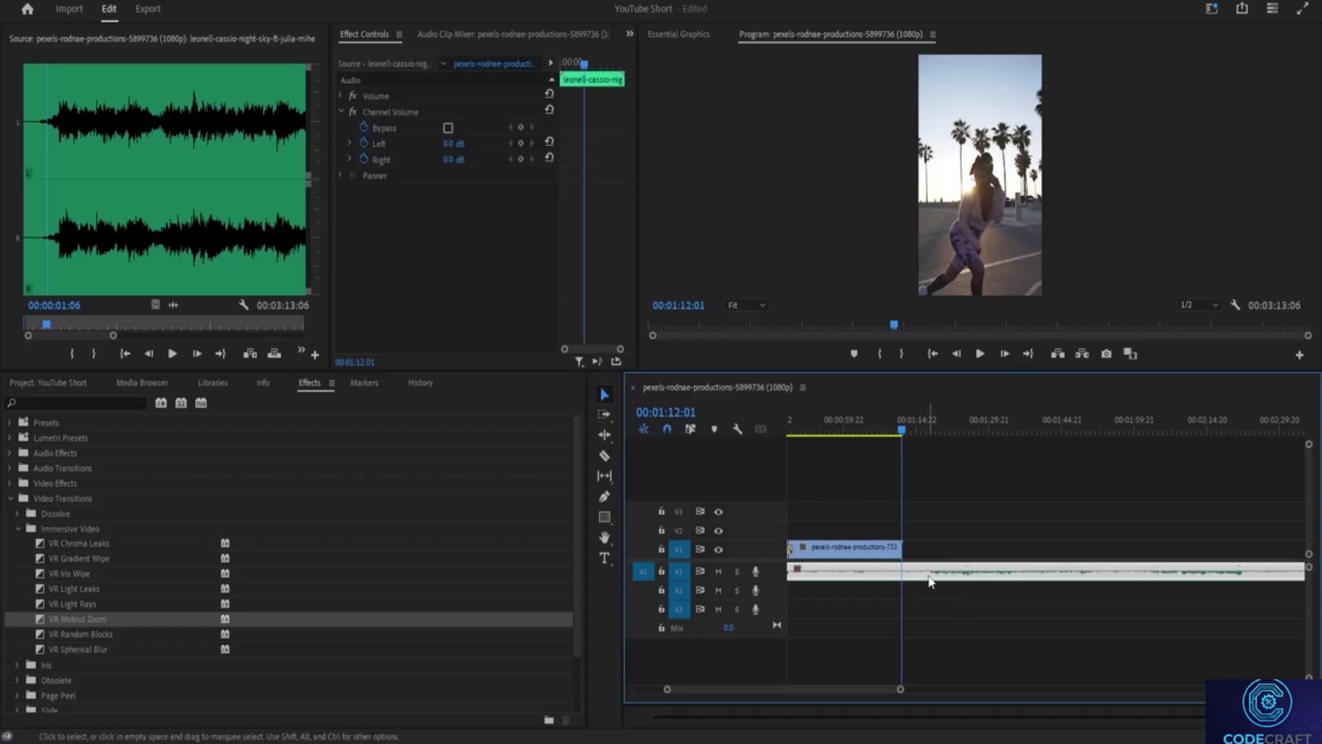
click(605, 455)
click(901, 571)
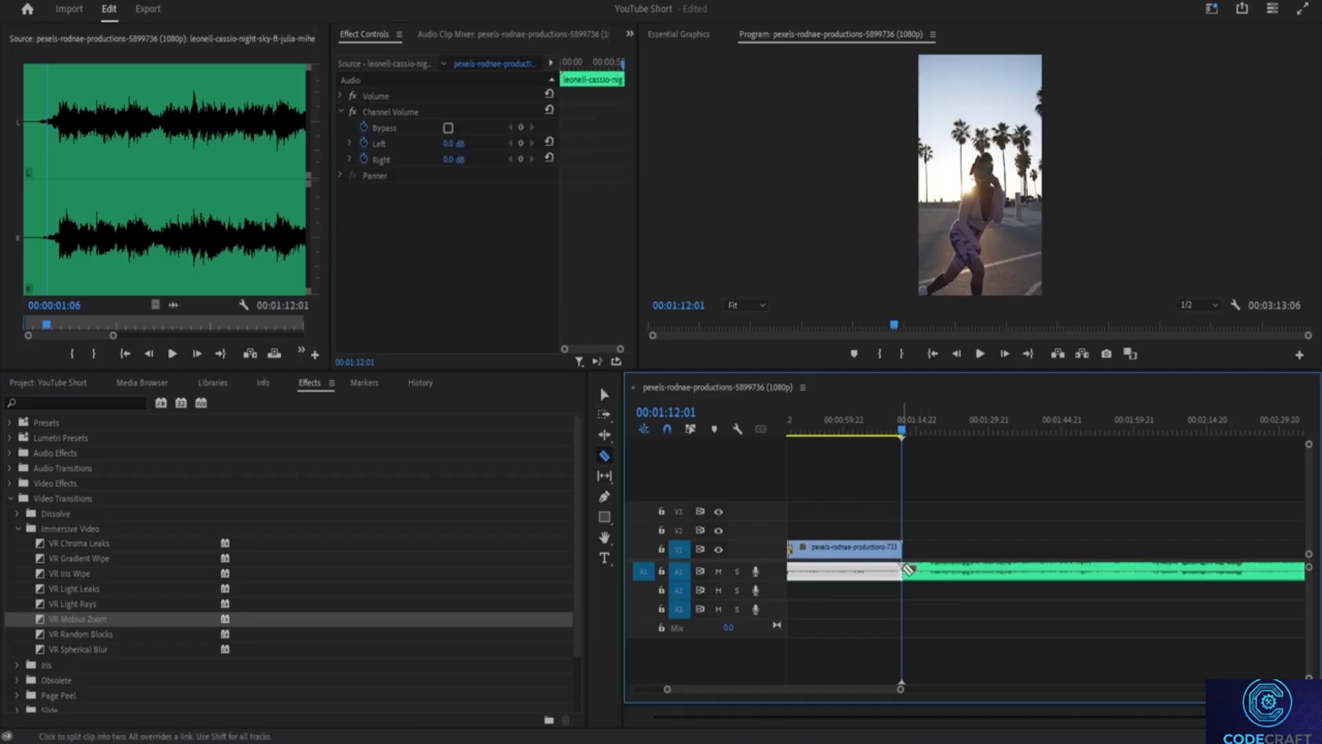
click(605, 395)
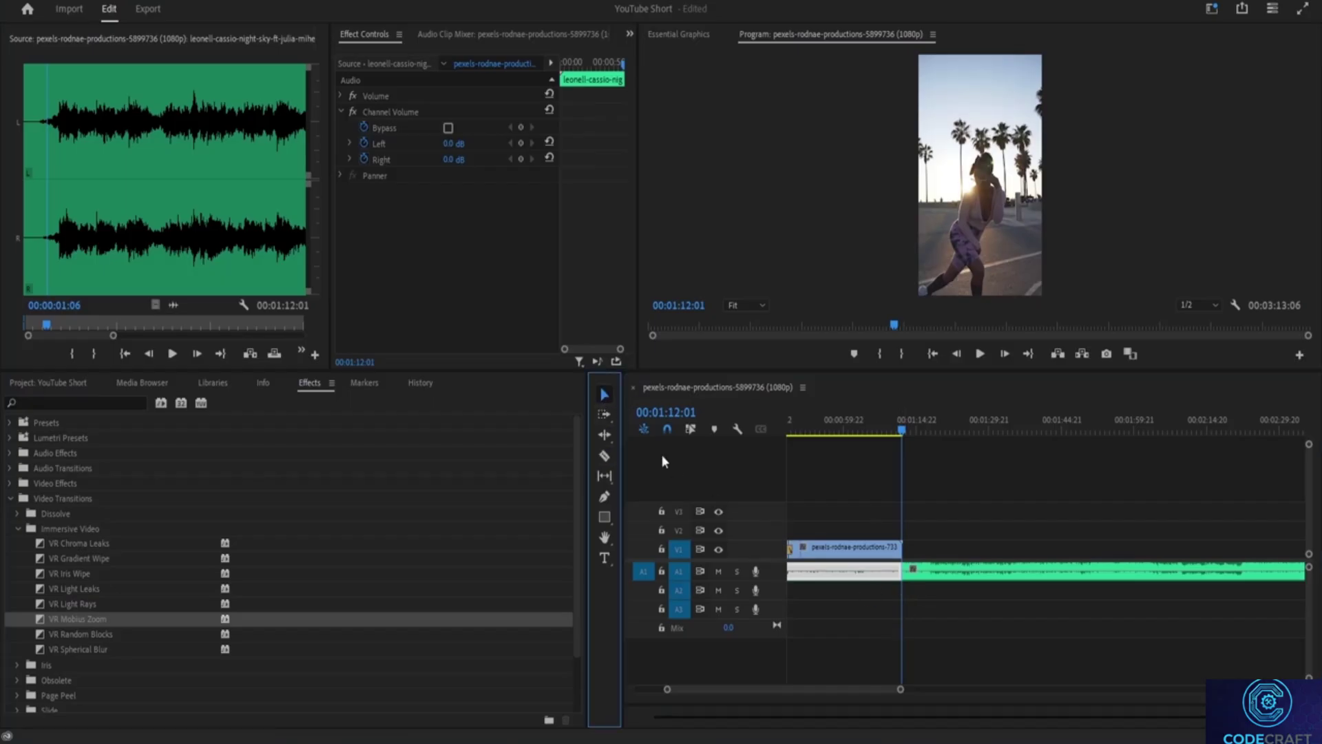
Cut the leftover music segment beyond the end of the video out of A1.
click(947, 573)
right_click(946, 573)
click(978, 63)
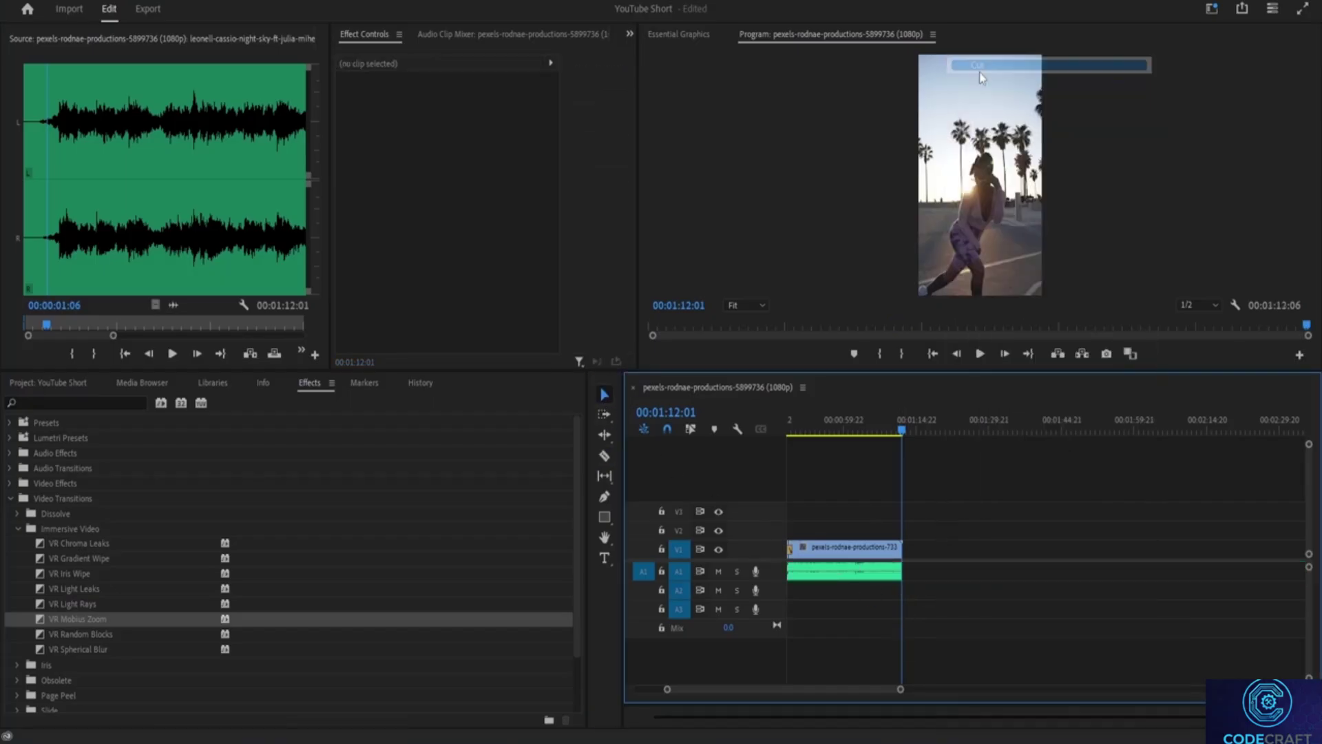
Play the last moments of the sequence, then its opening second, to check how the trimmed music ends and starts.
drag(901, 429, 921, 429)
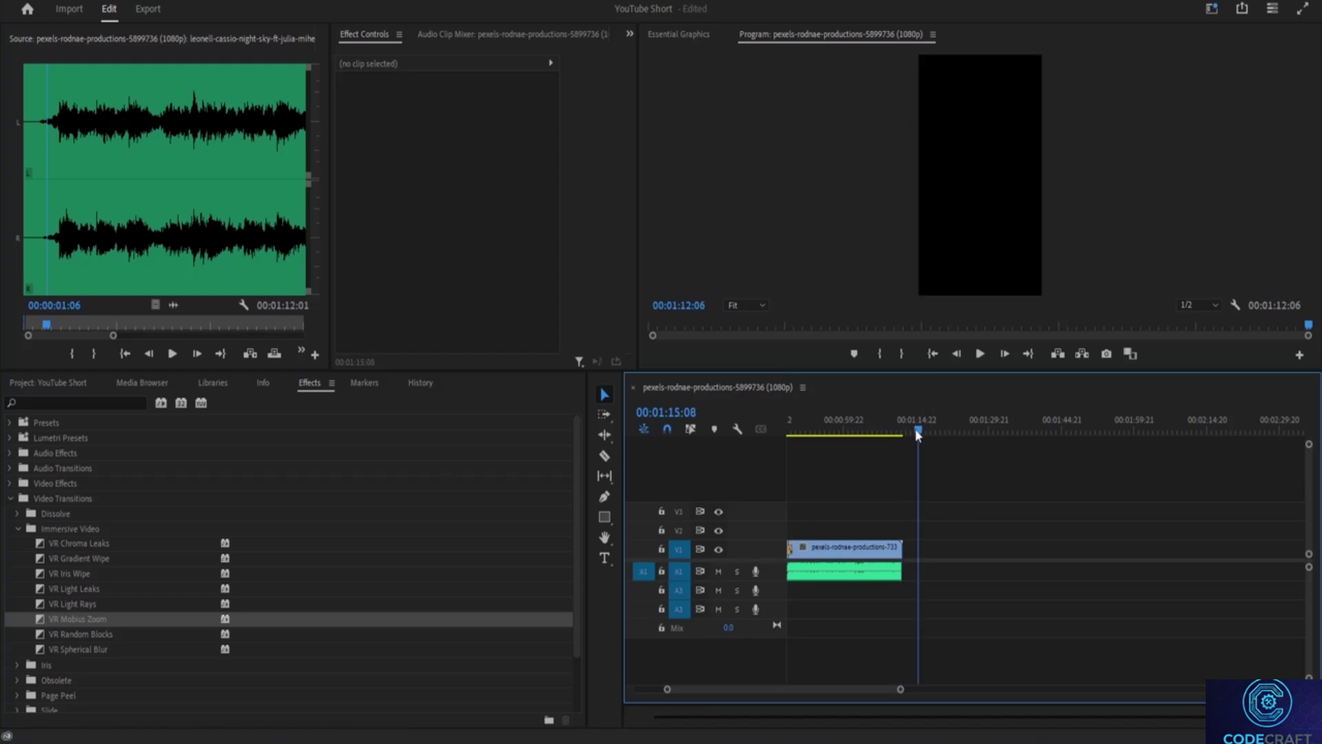
drag(921, 428, 897, 429)
key(space)
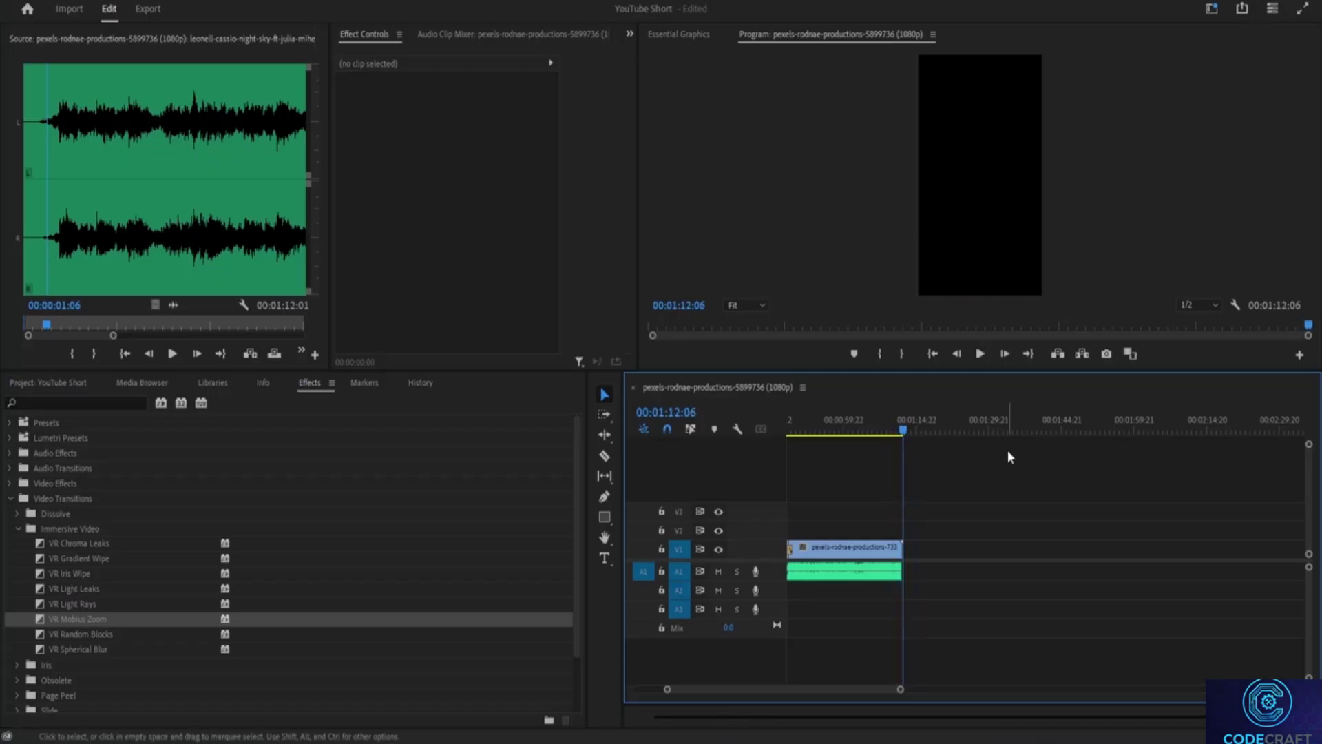
key(space)
key(space)
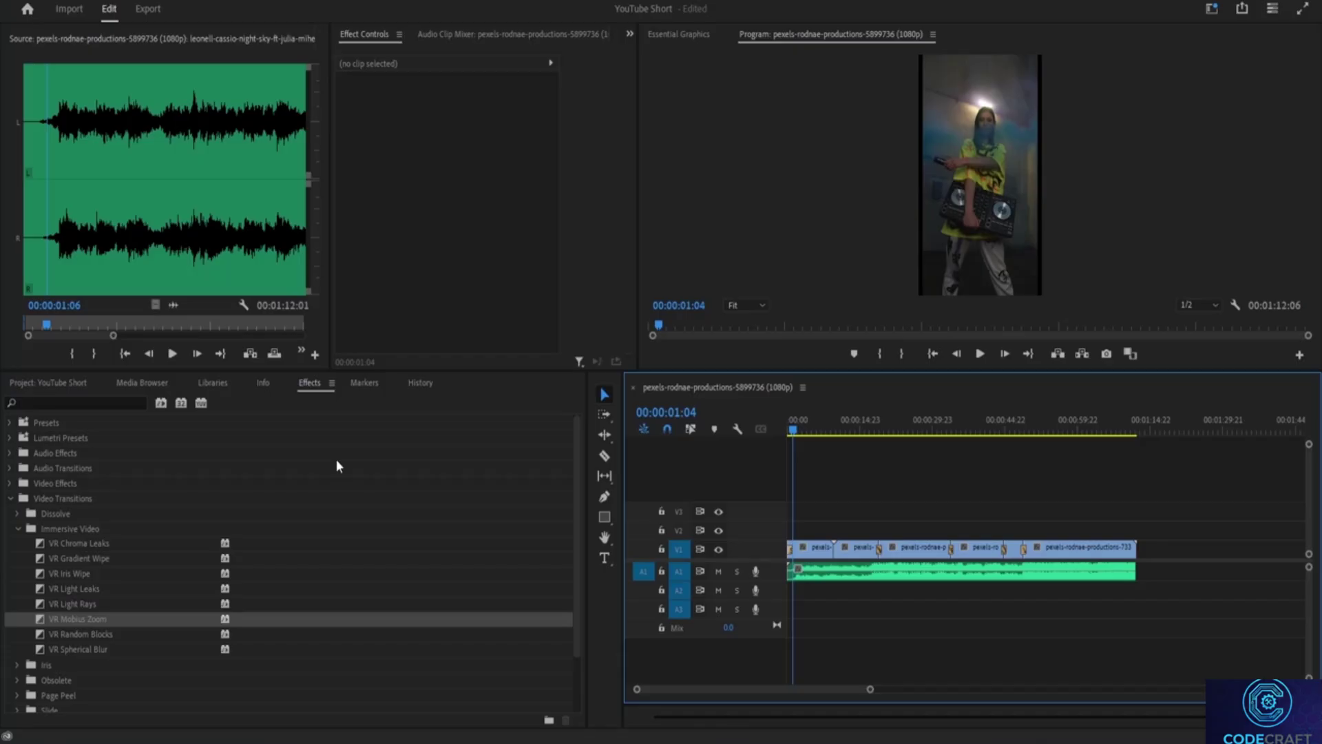
Apply the Exponential Fade crossfade from Audio Transitions to the end of the music clip on A1.
click(19, 529)
click(10, 498)
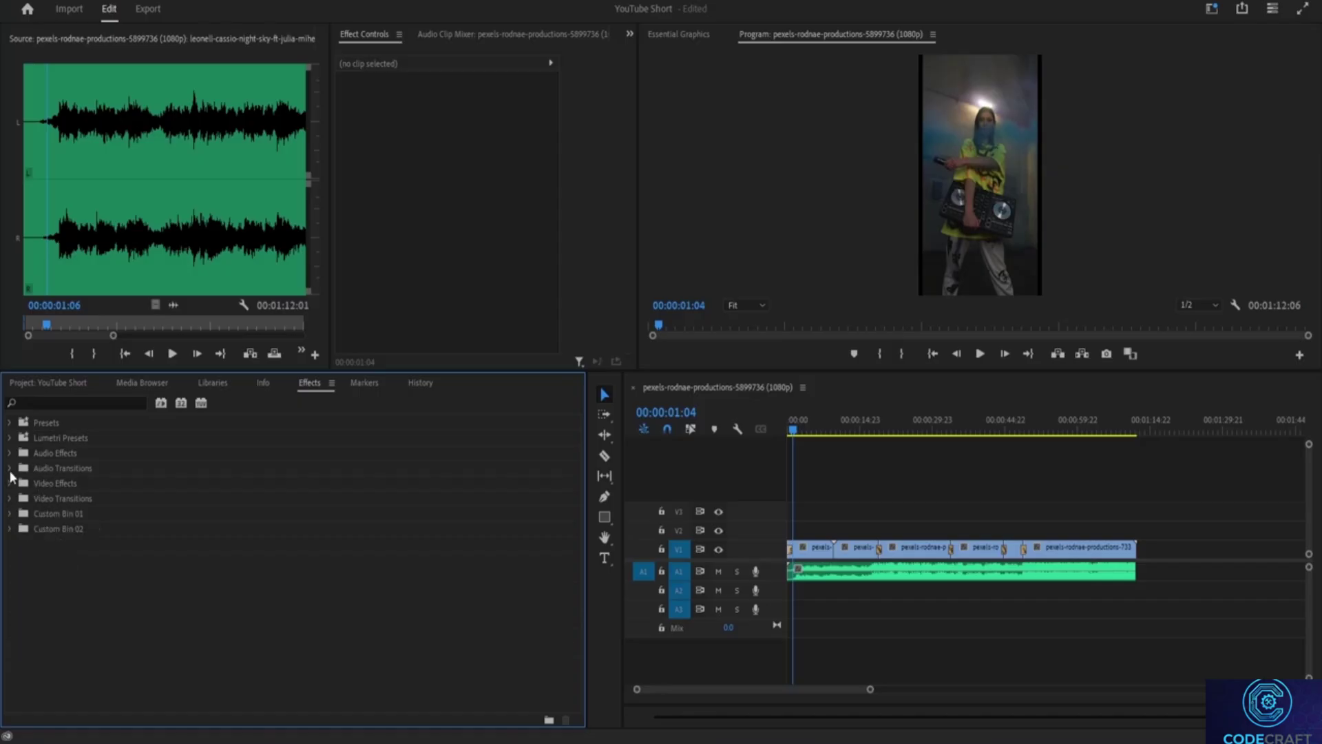
click(10, 469)
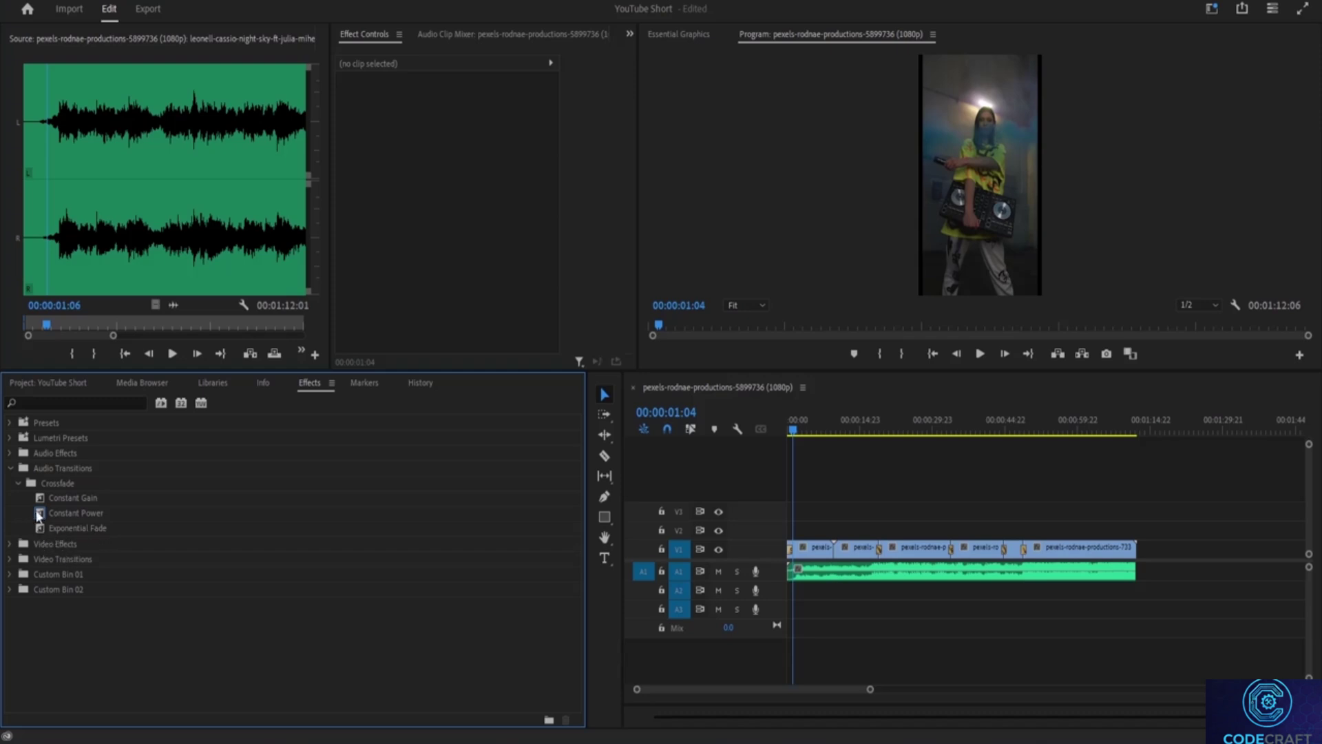
drag(40, 528, 1134, 584)
Play the final part of the sequence through to its end to check the music's fade-out.
drag(792, 430, 1103, 430)
key(space)
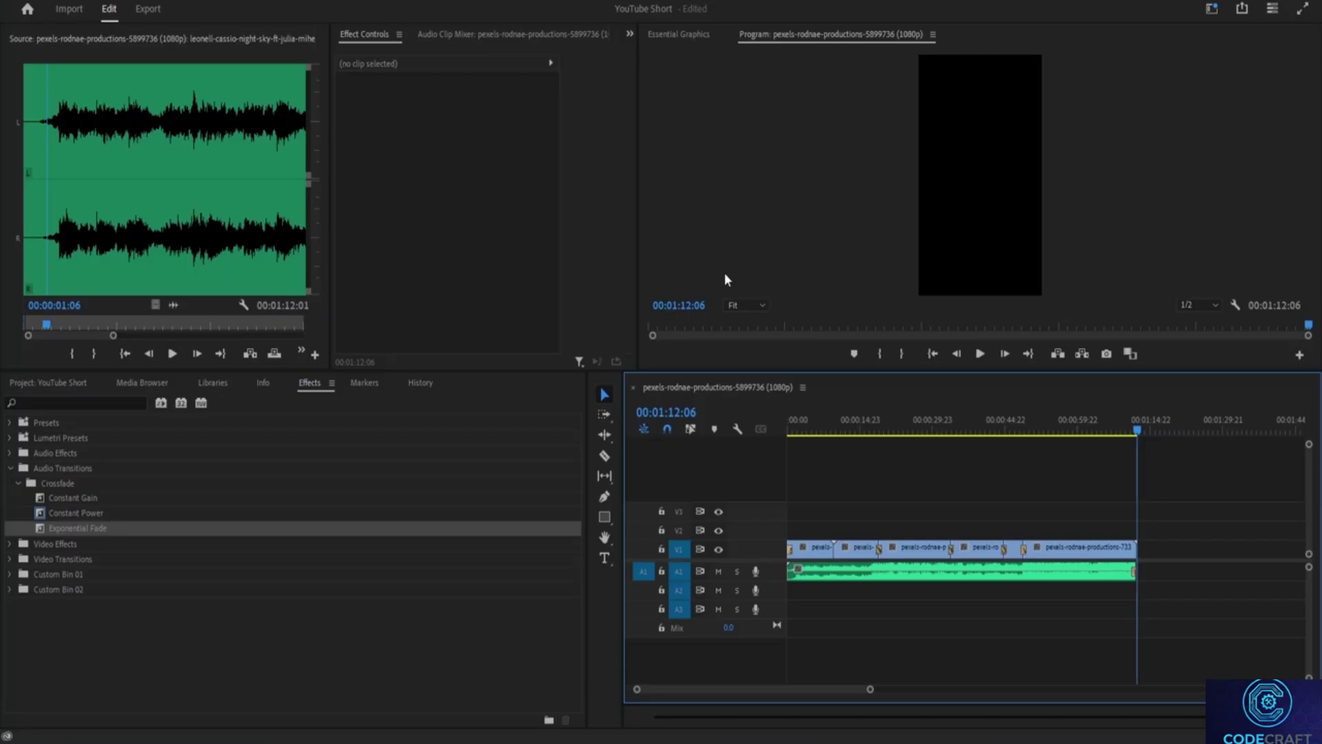
click(1138, 432)
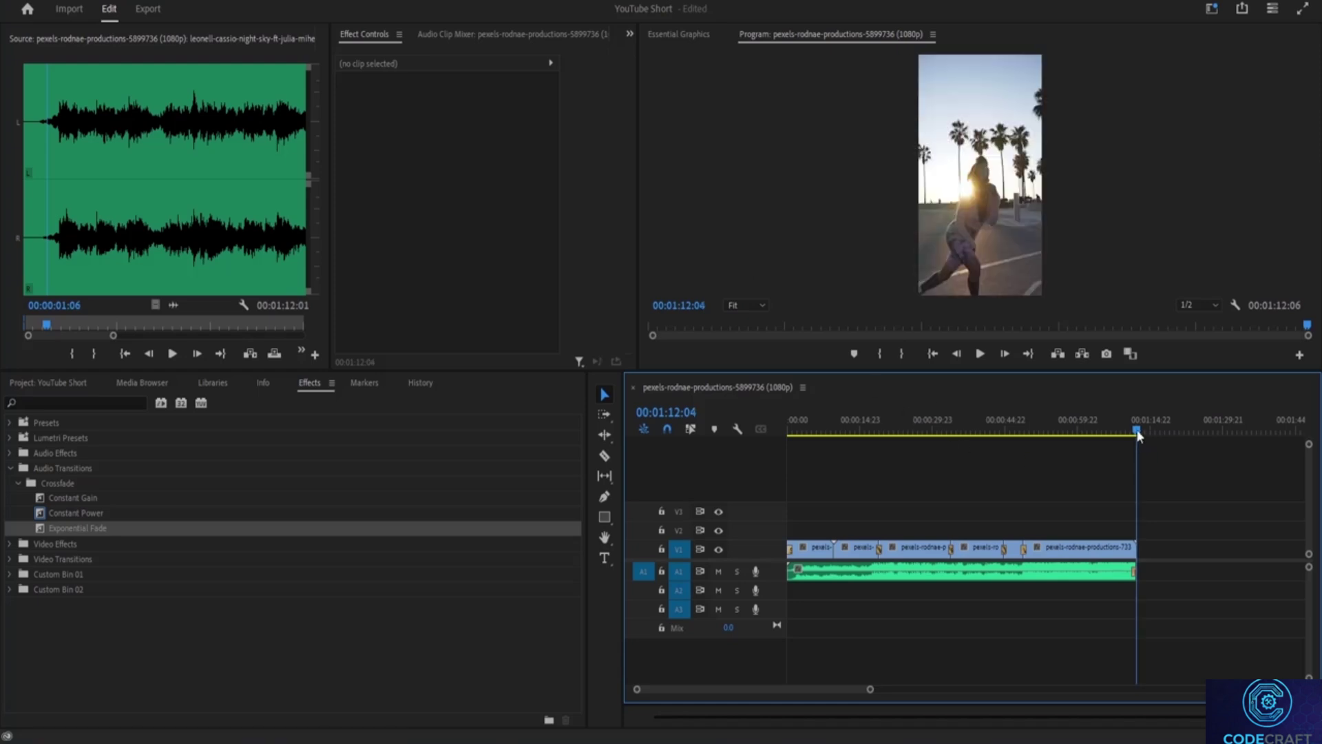
Preview the opening of the video full screen from 00:00:00:00, and return the playhead to the sequence start.
drag(1138, 434, 767, 428)
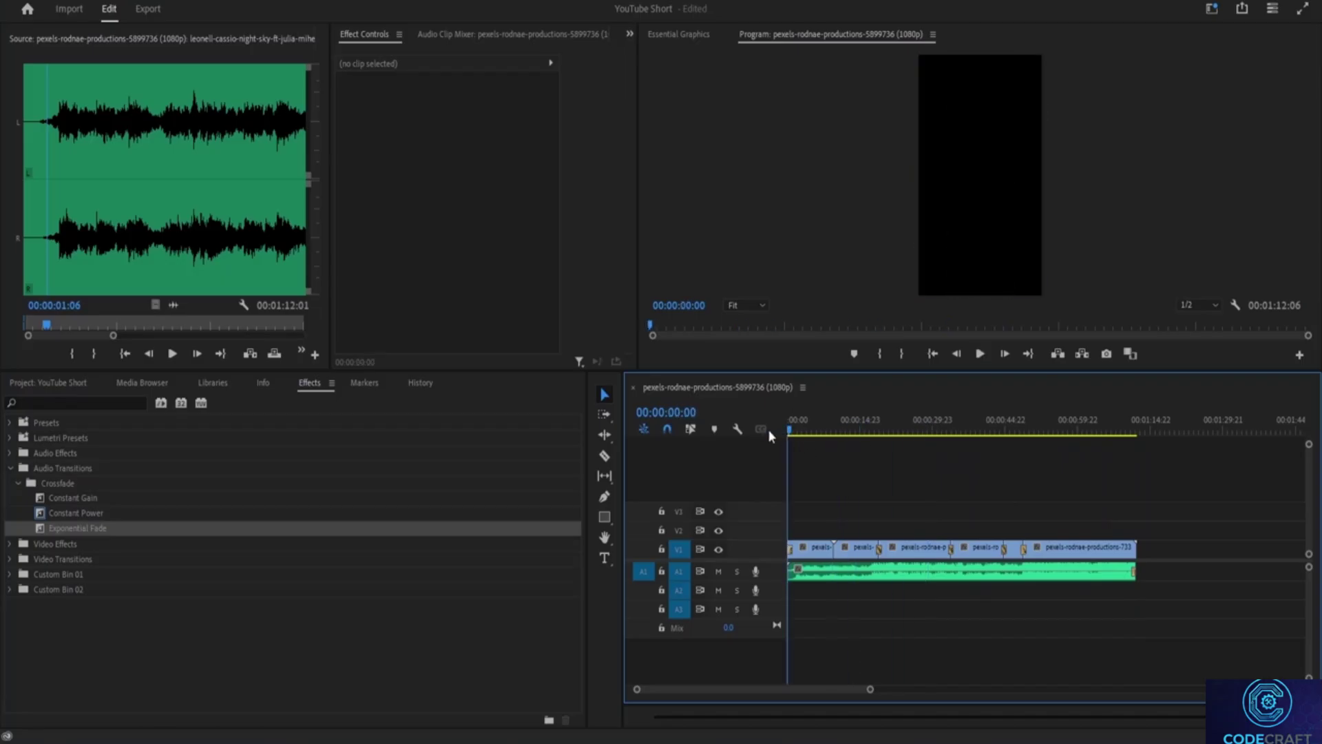
click(1302, 9)
key(space)
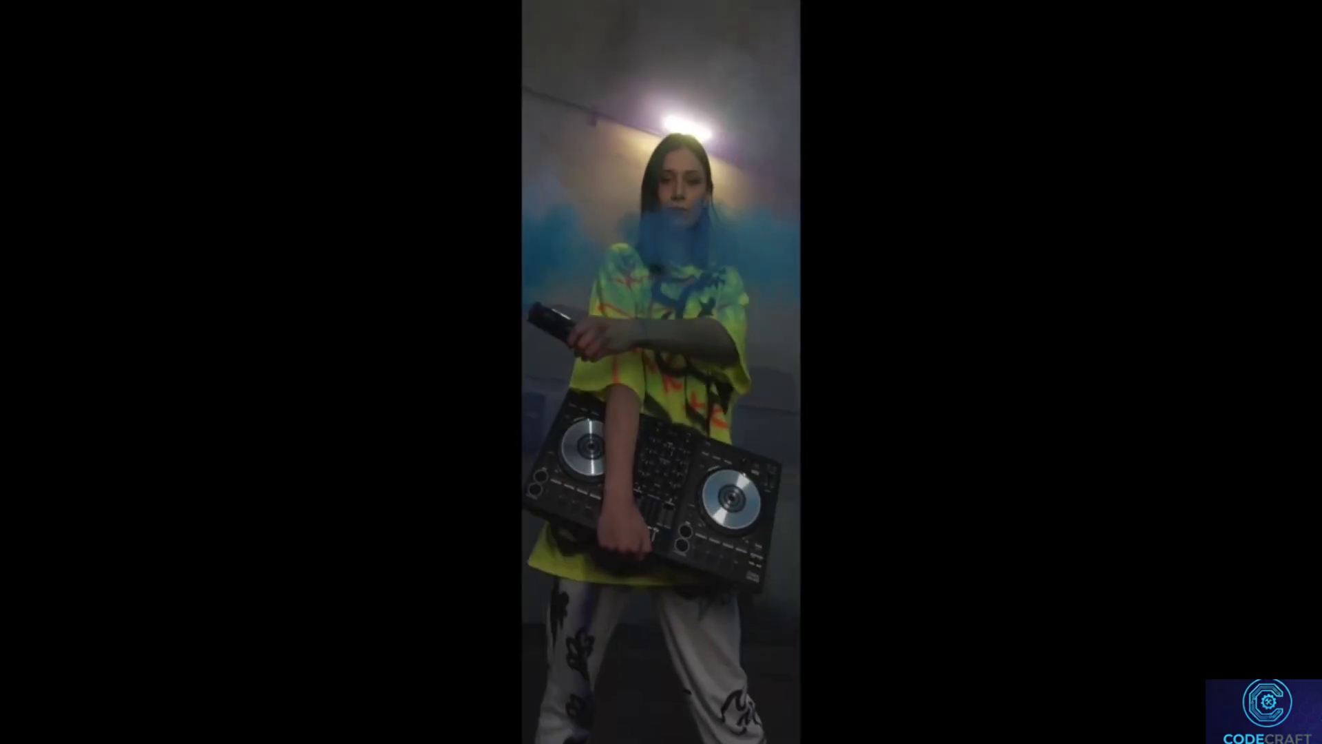
key(Escape)
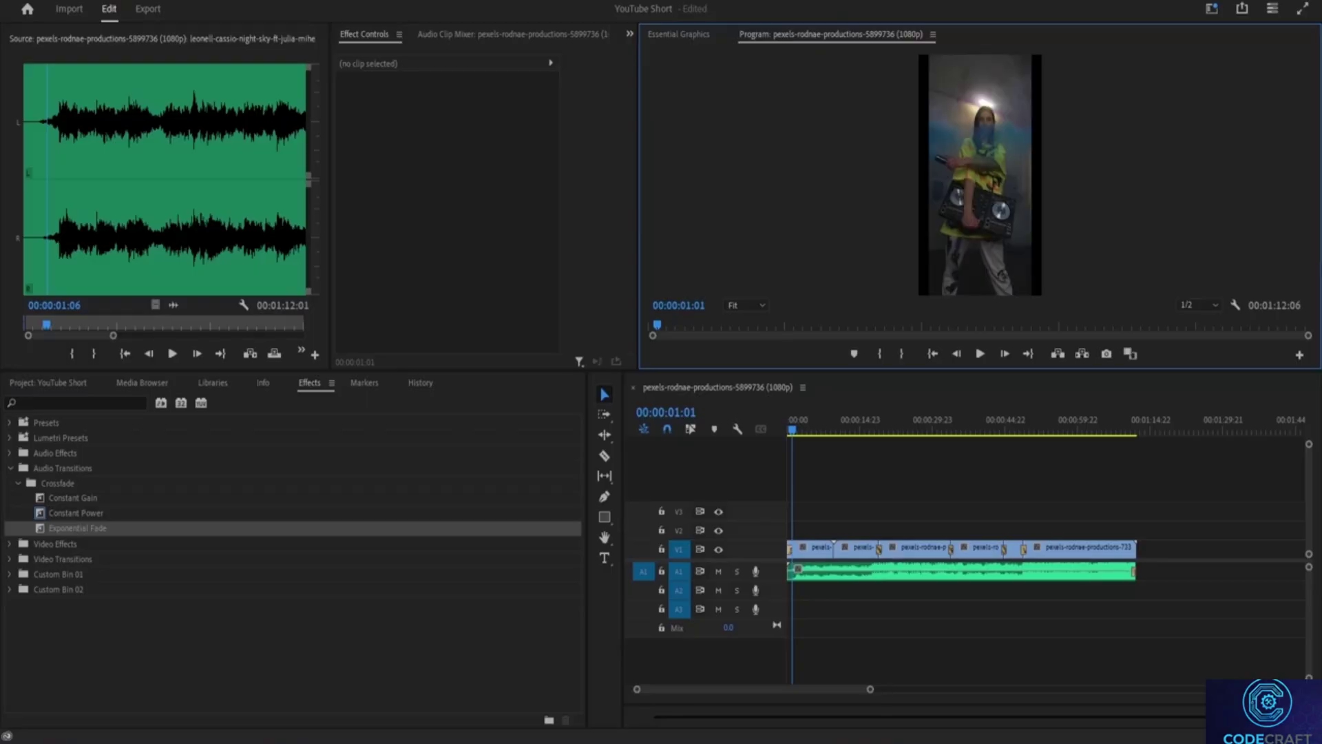
click(783, 433)
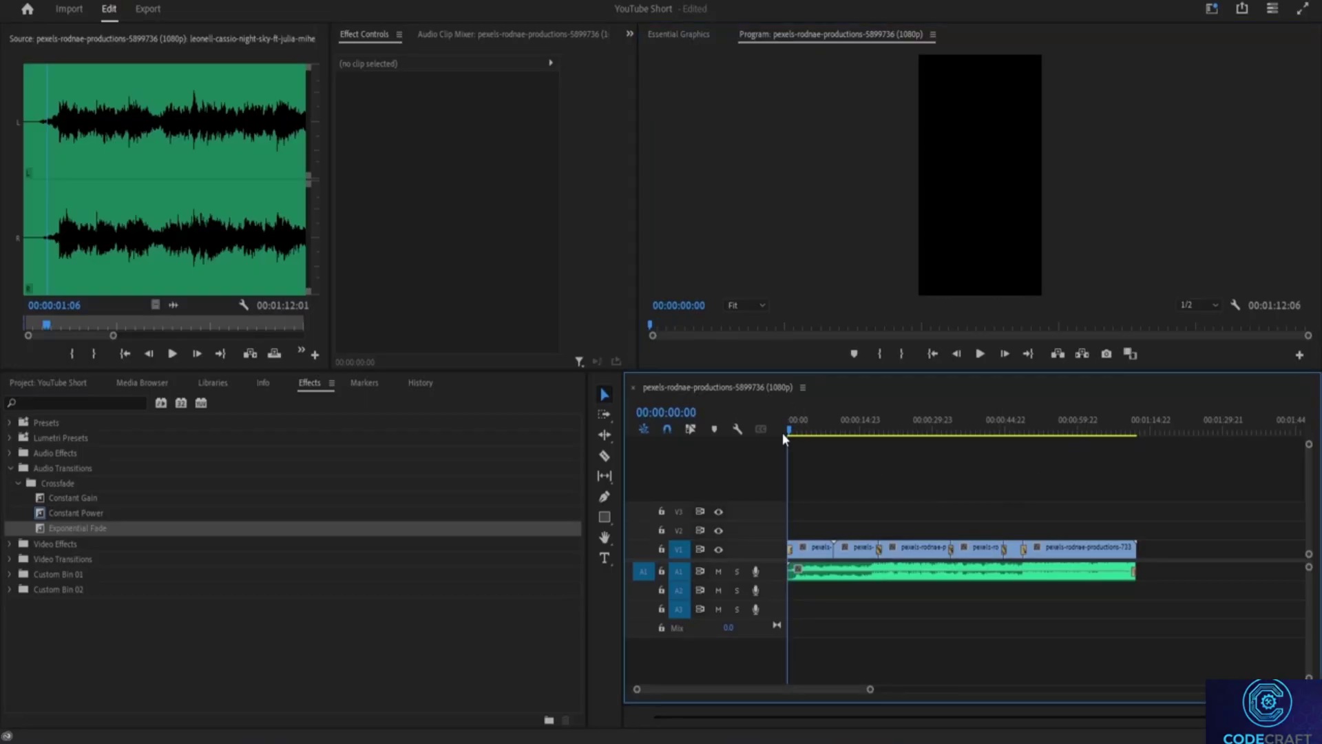